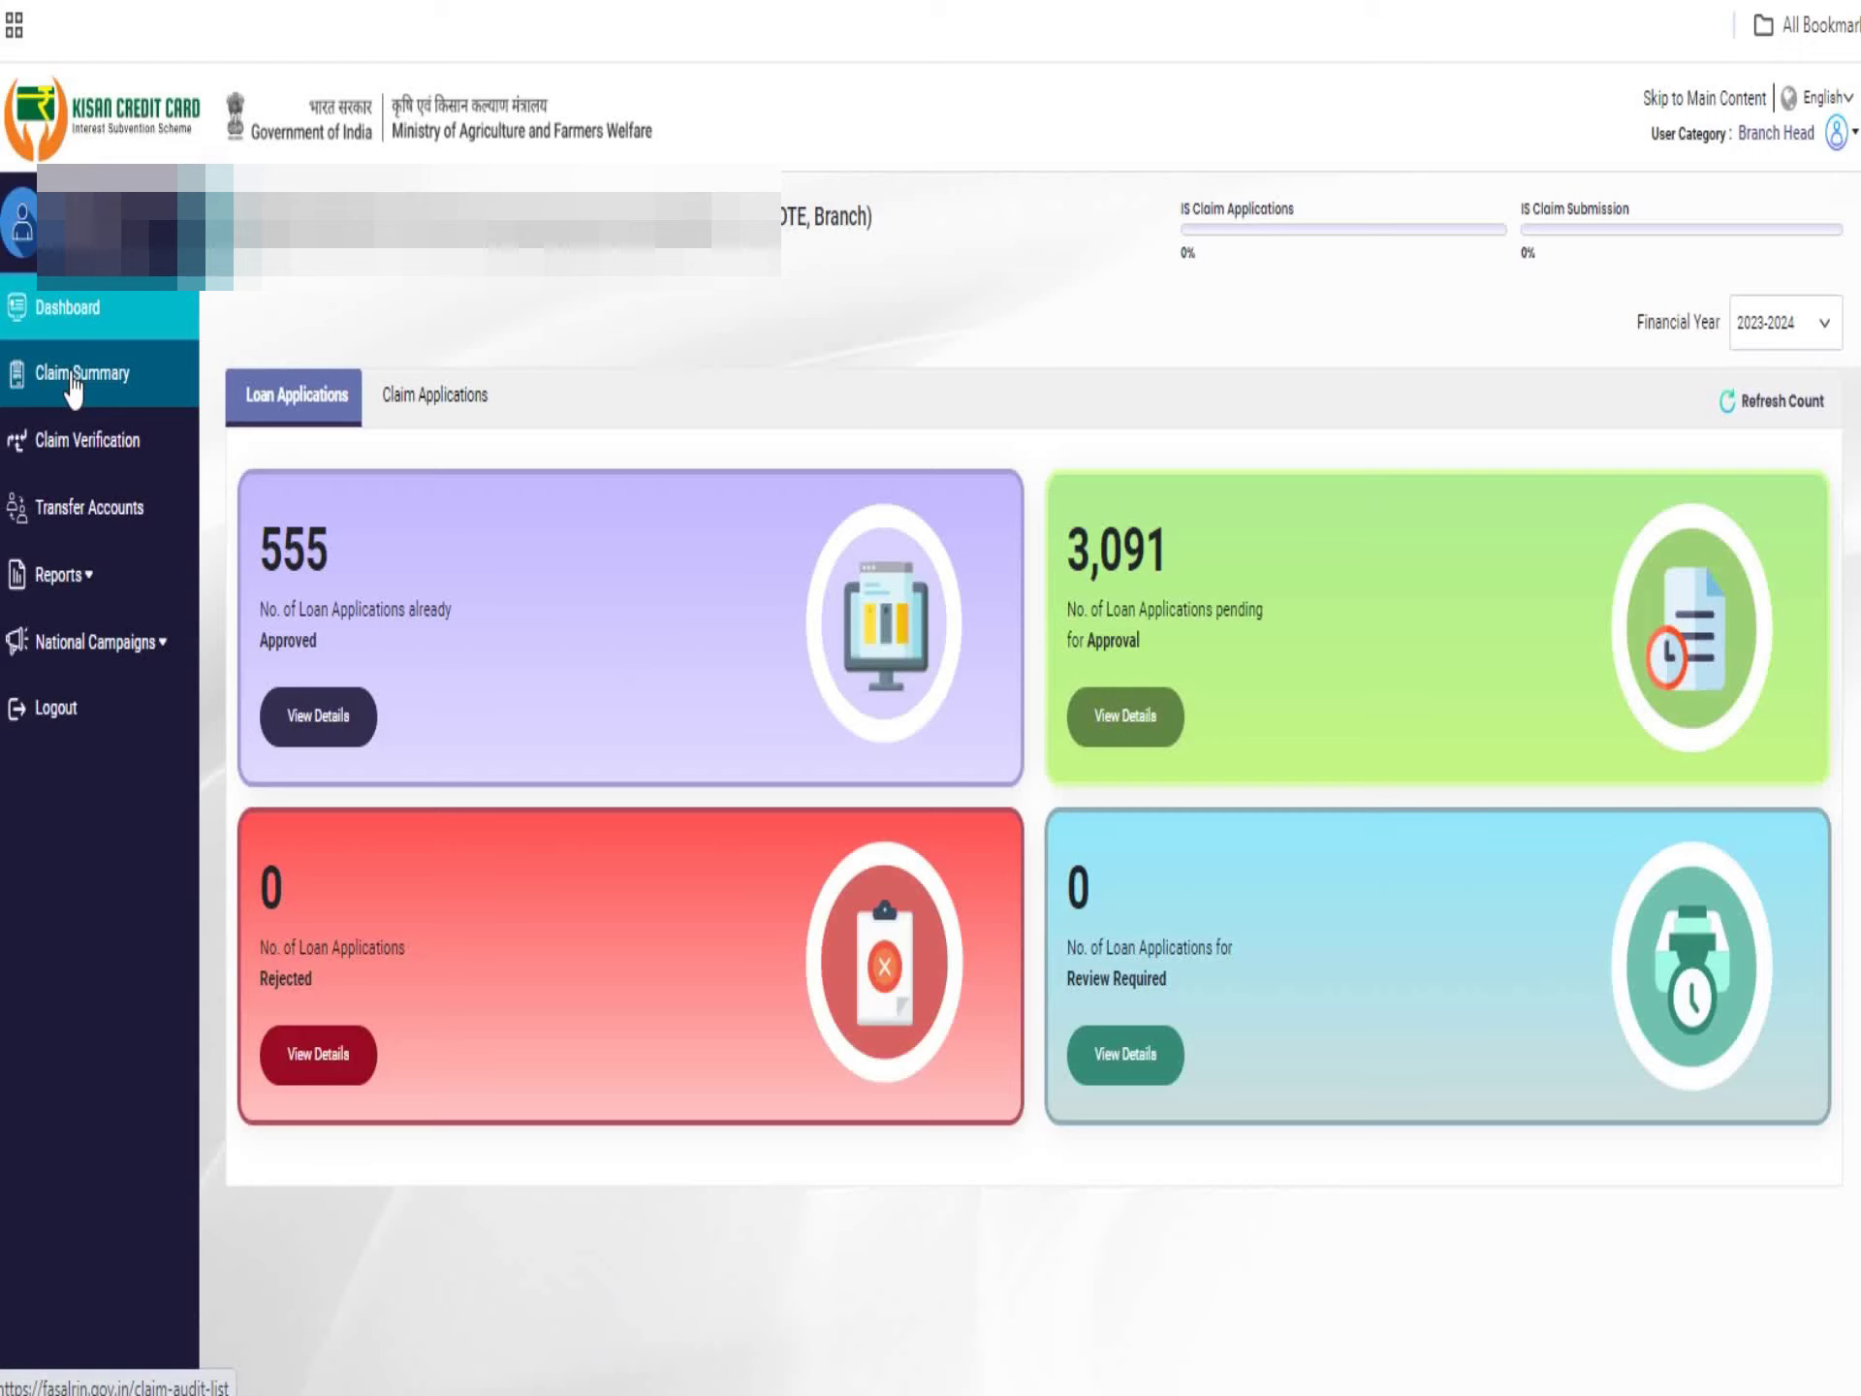
Open the claim summary and list the claims for financial year 2022-2023.
{"action": "left_click", "coordinate": [72, 386]}
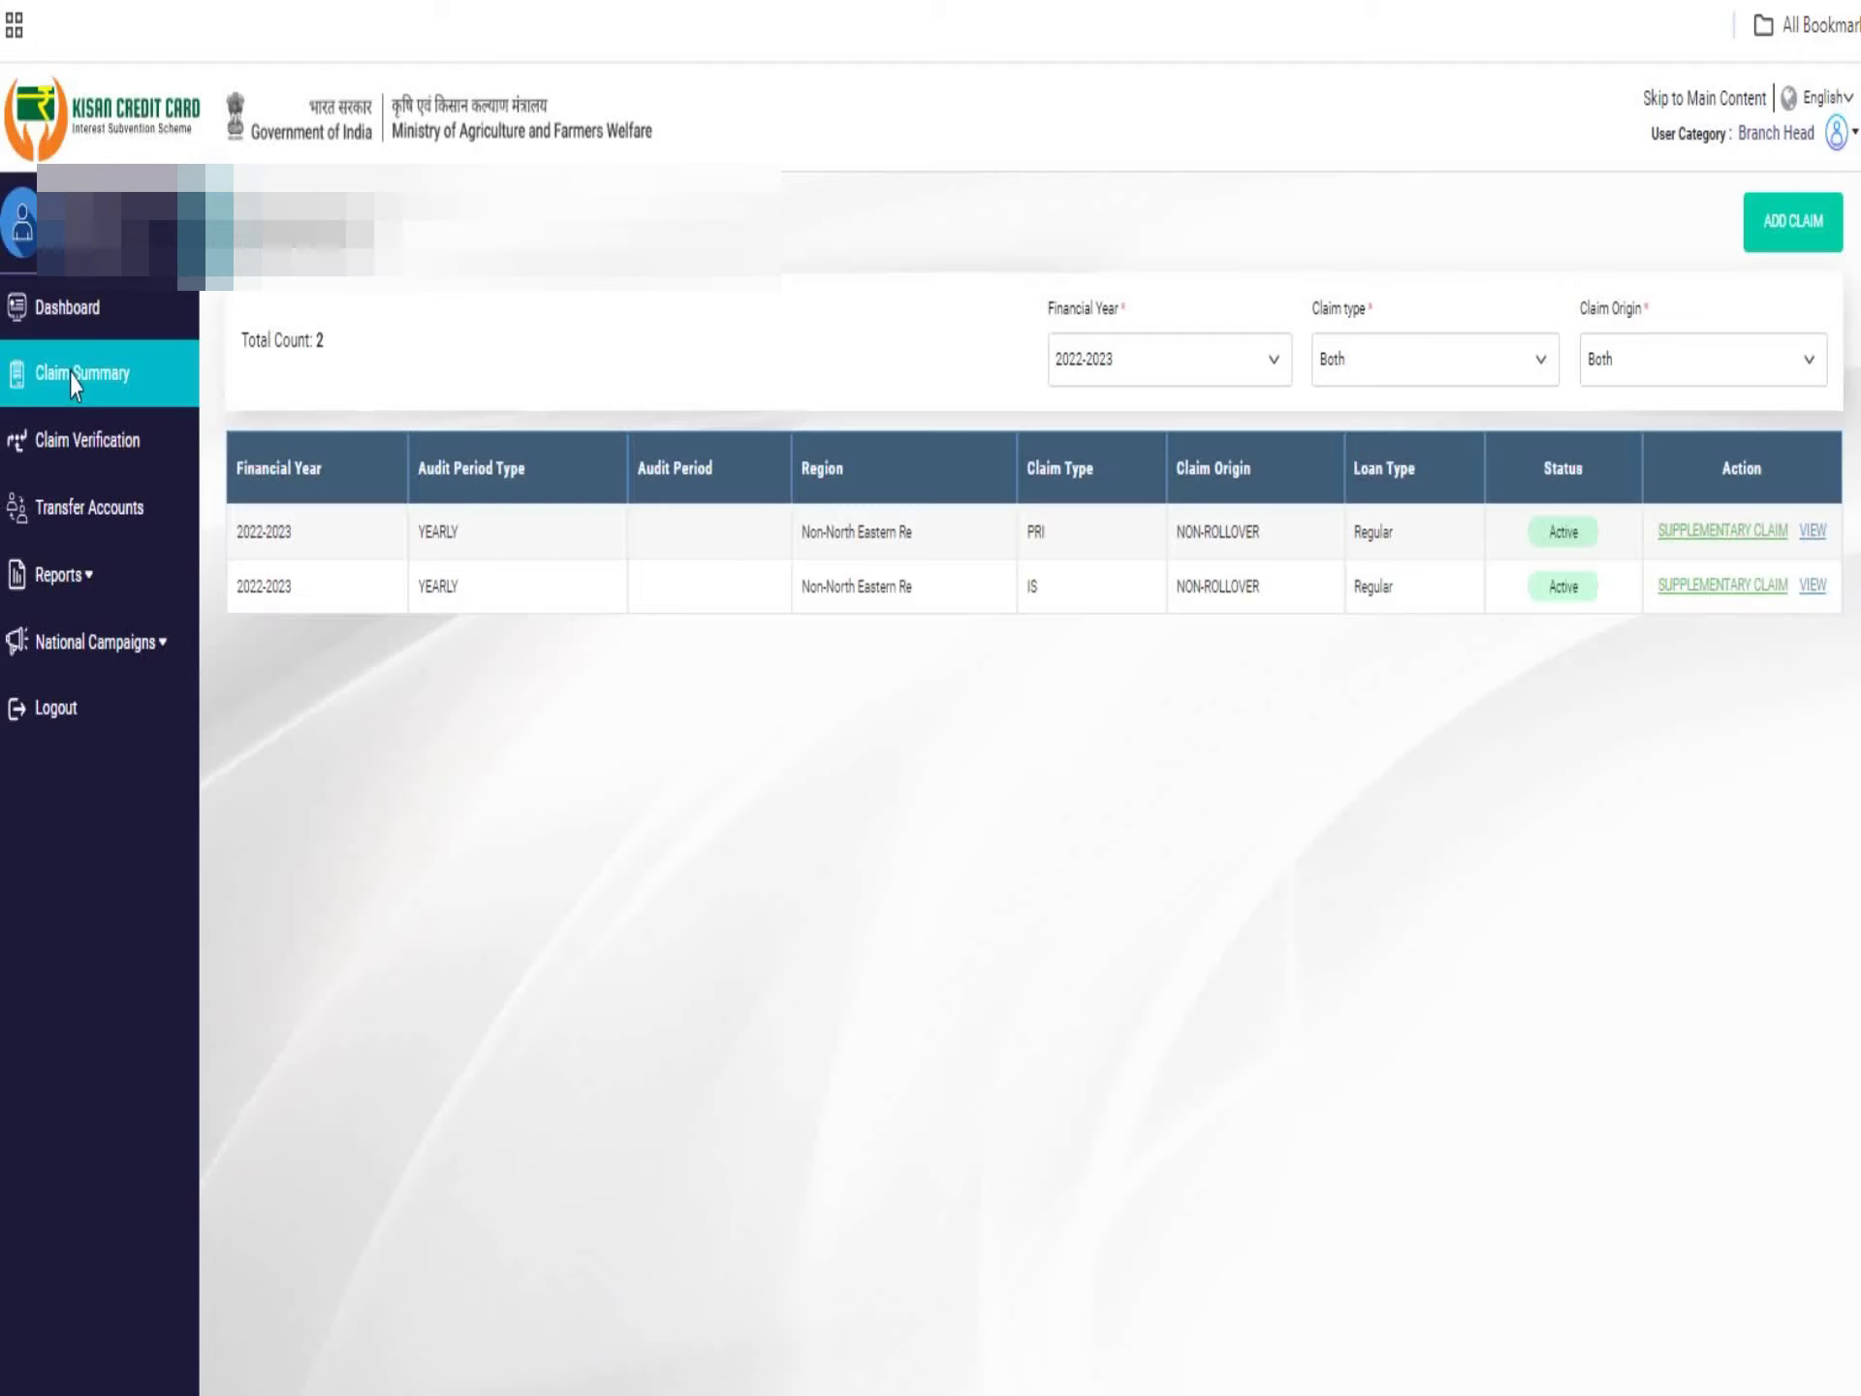
{"action": "left_click", "coordinate": [1202, 362]}
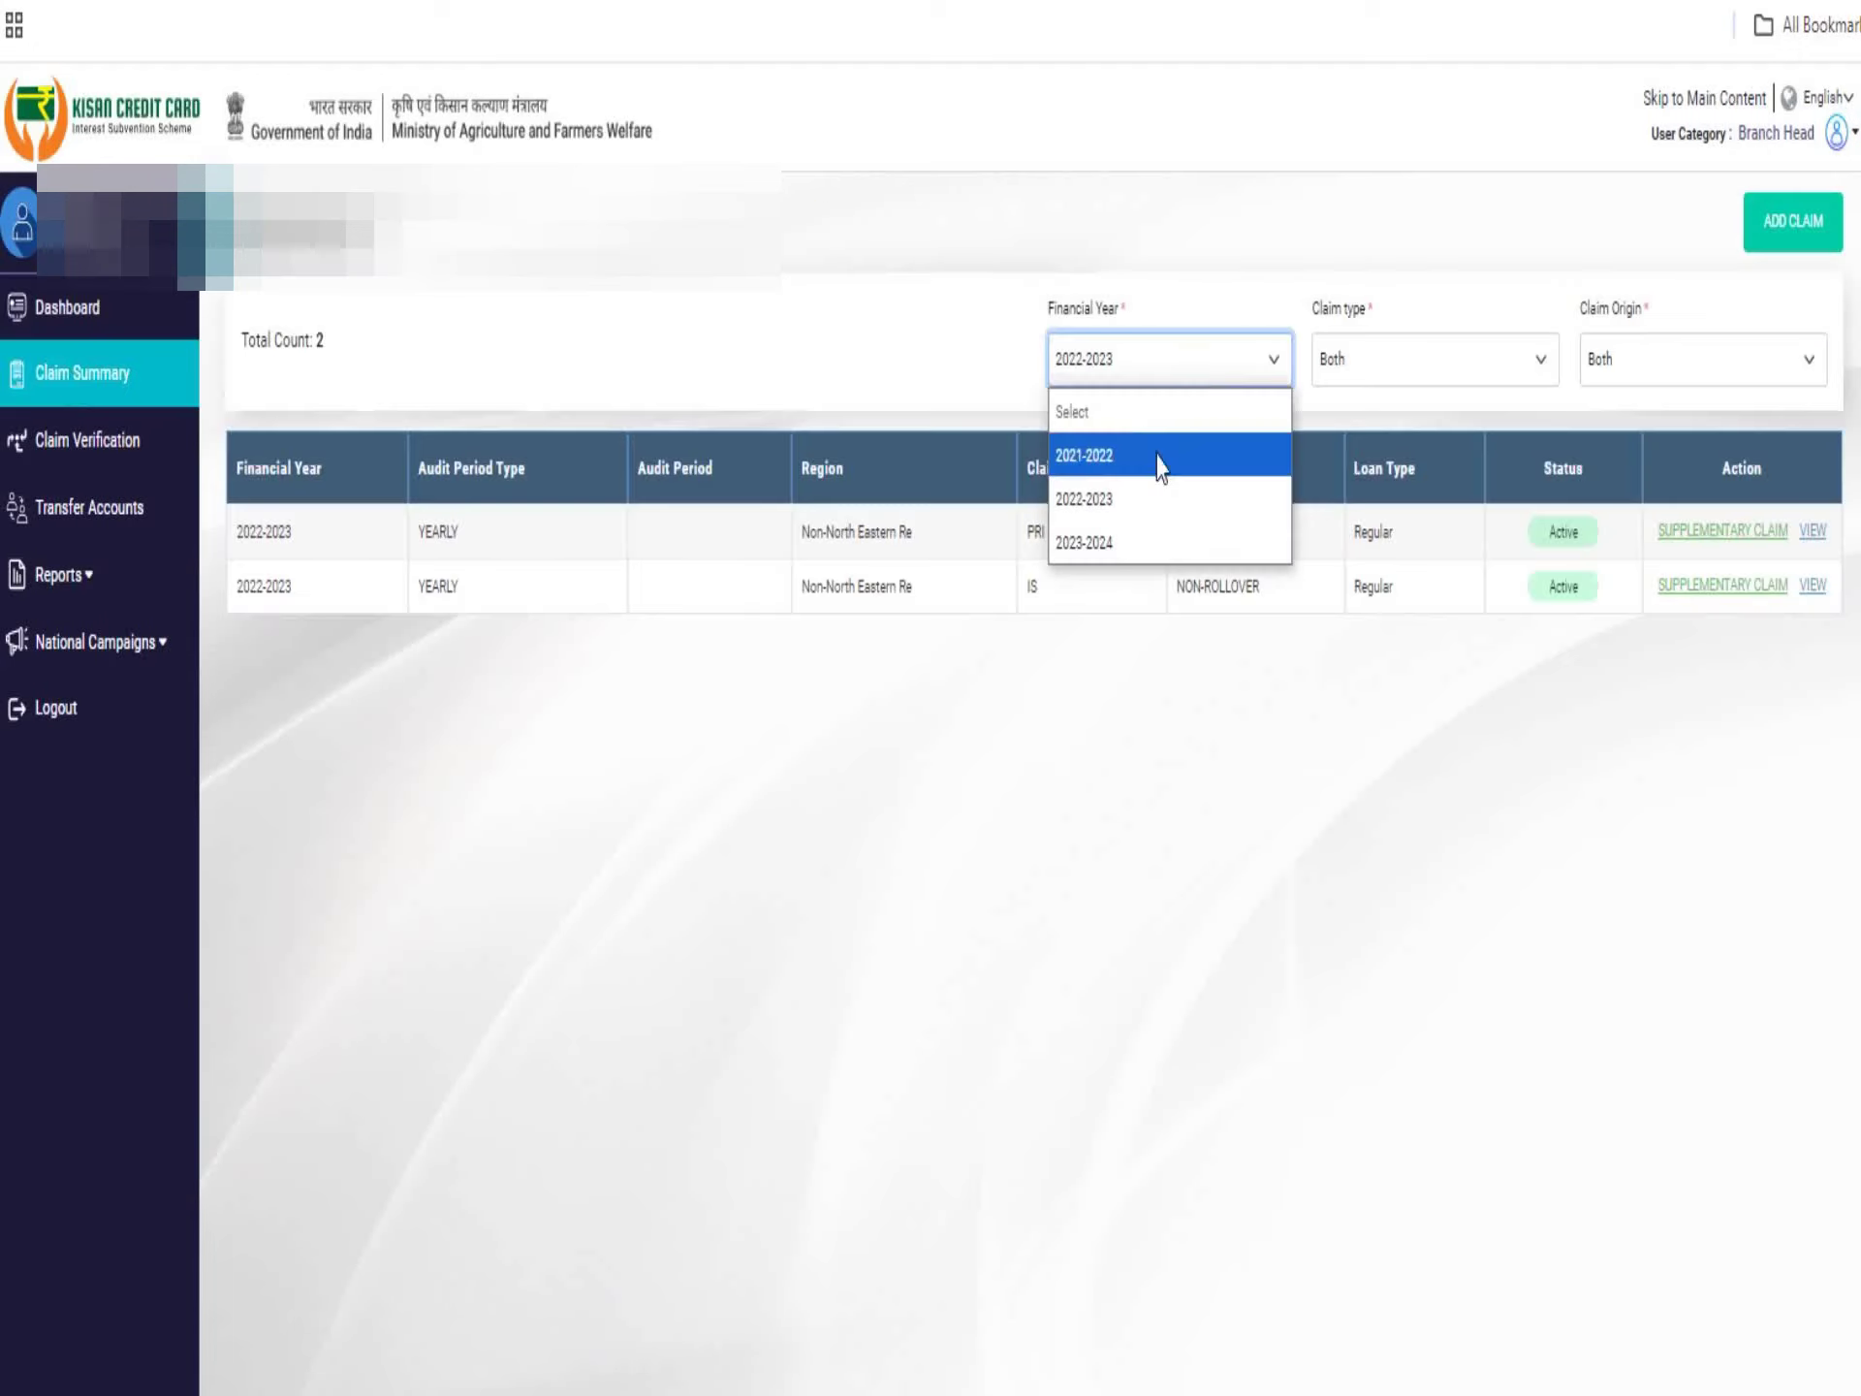
{"action": "left_click", "coordinate": [1102, 543]}
{"action": "left_click", "coordinate": [1171, 355]}
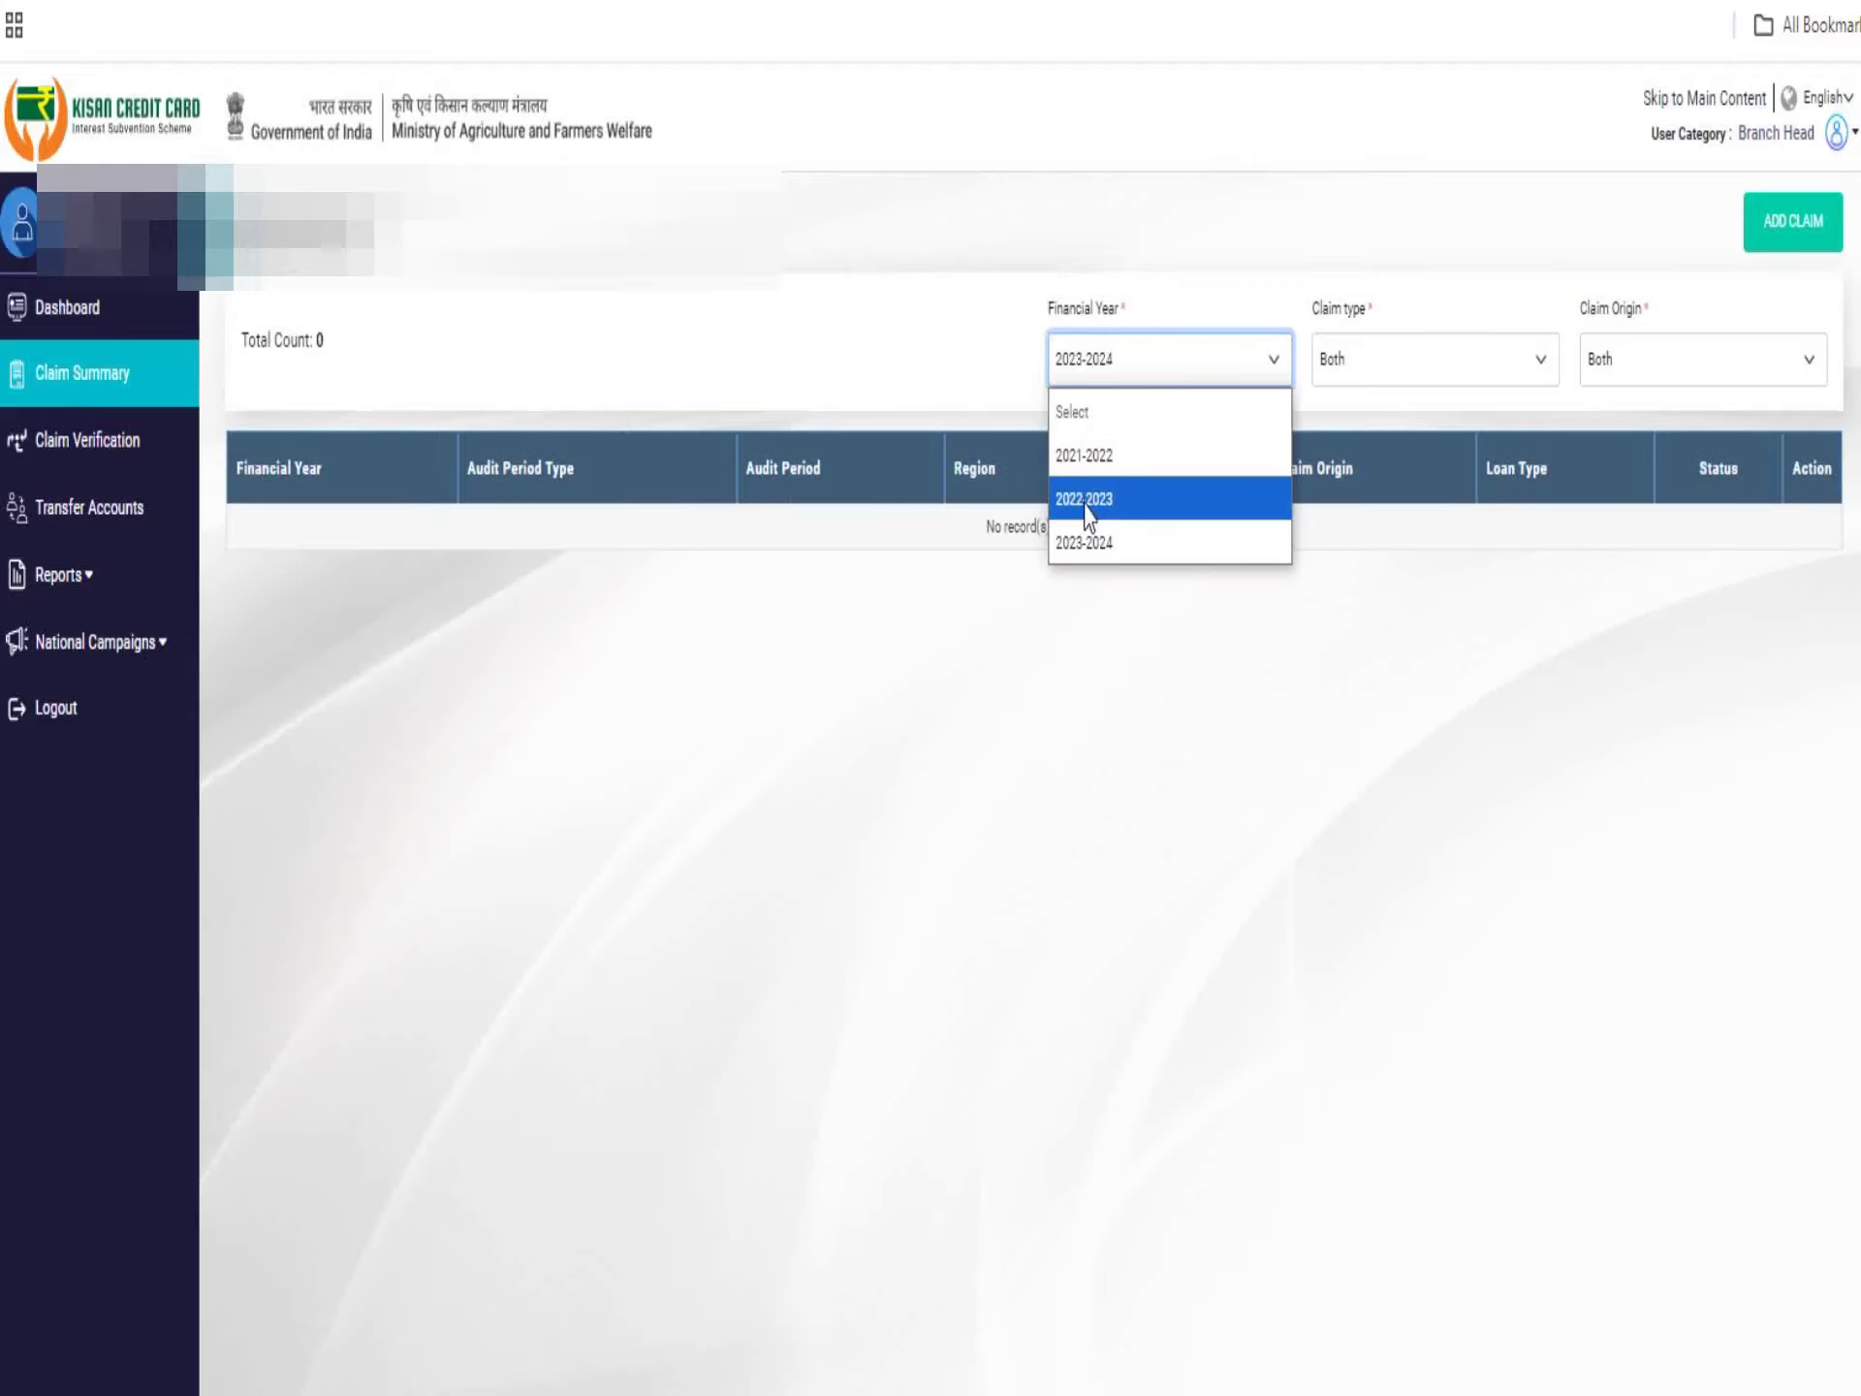
{"action": "left_click", "coordinate": [1085, 504]}
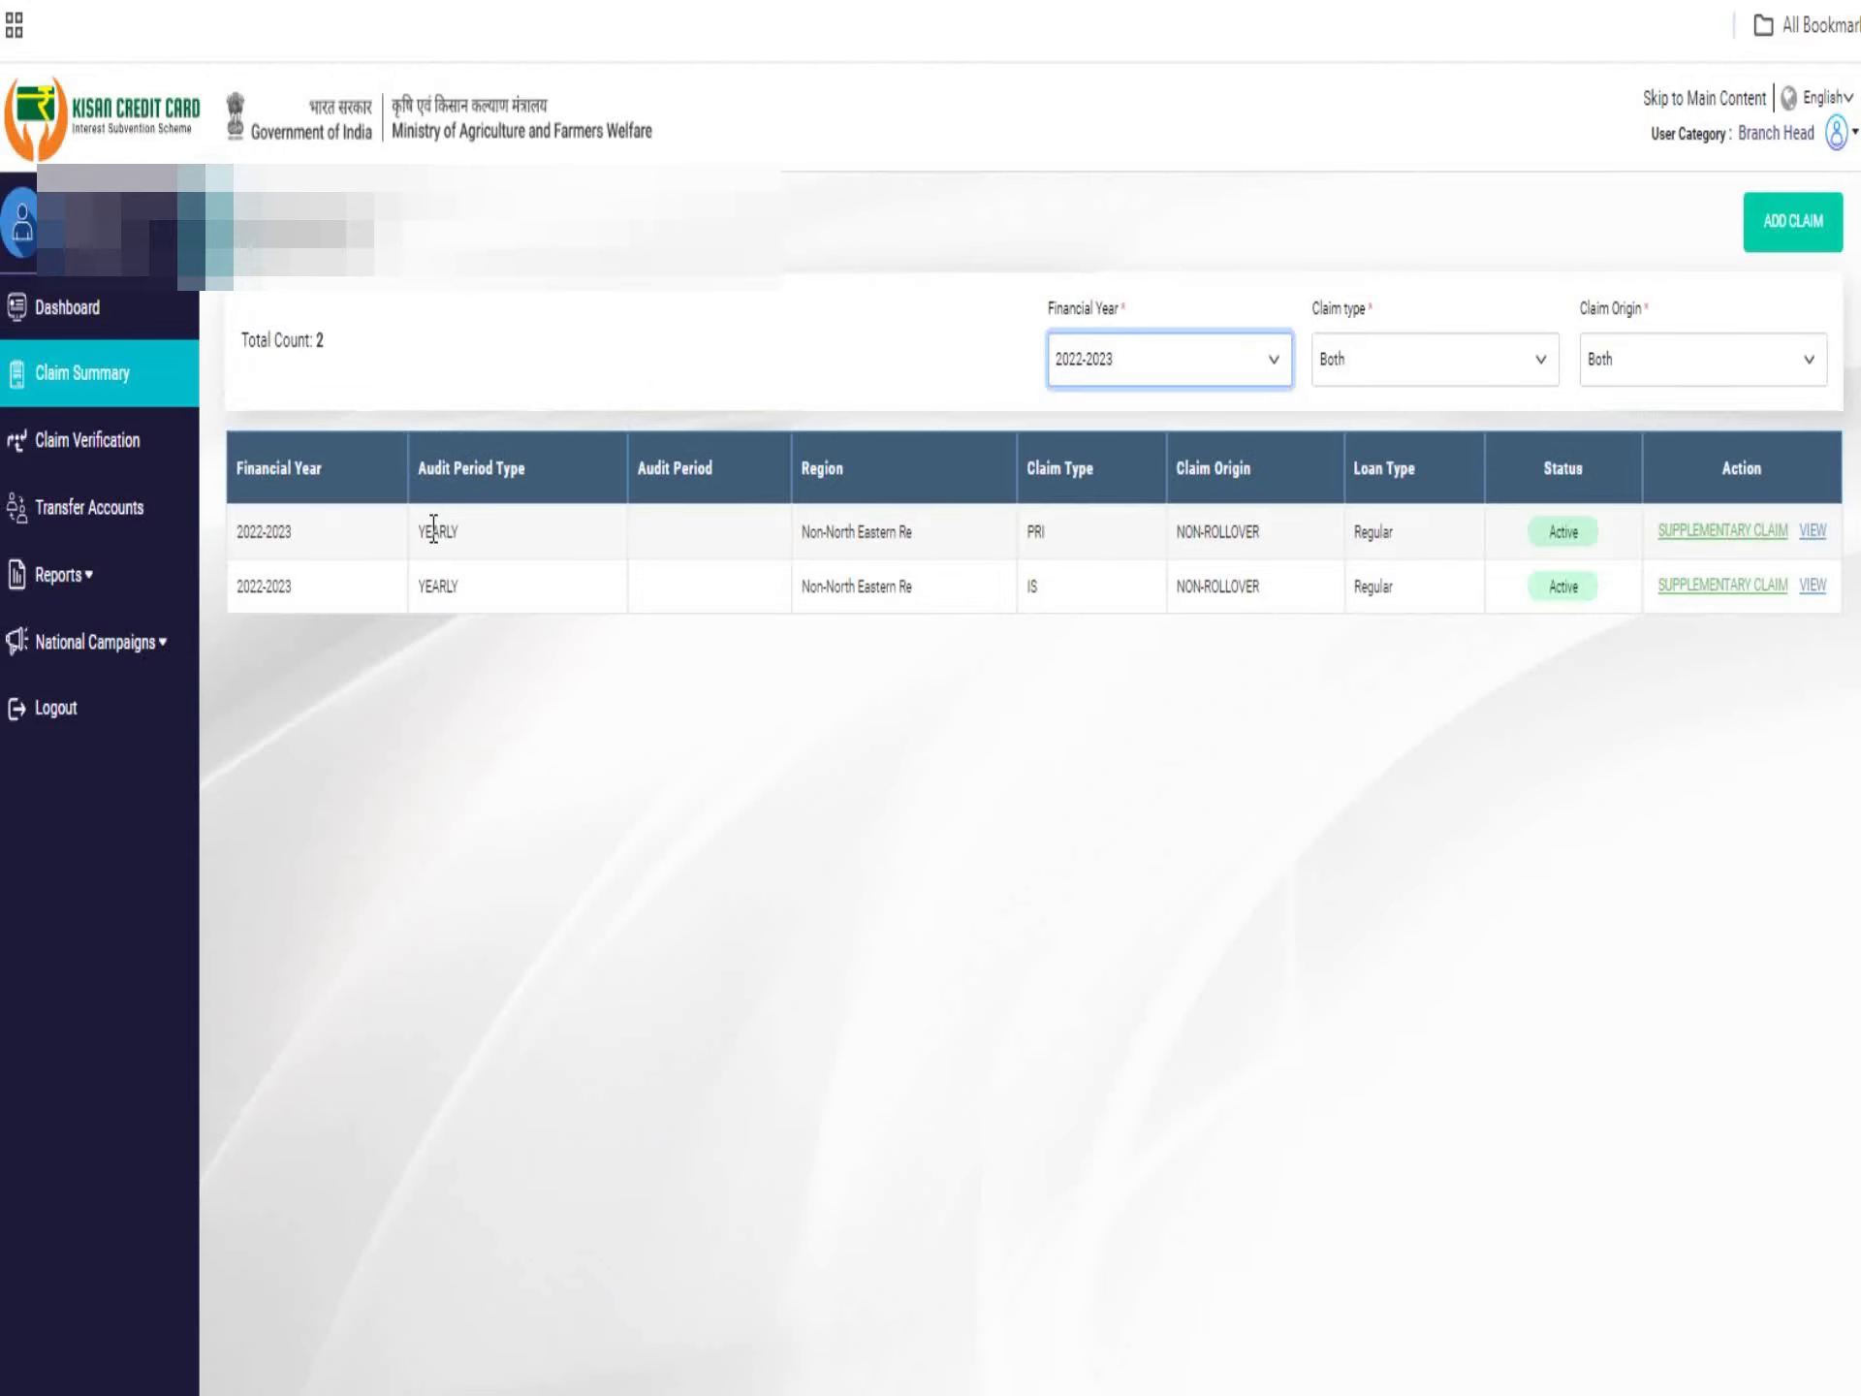
Compare the PRI and IS claim types and open the supplementary claim for the IS claim.
{"action": "double_click", "coordinate": [1033, 533]}
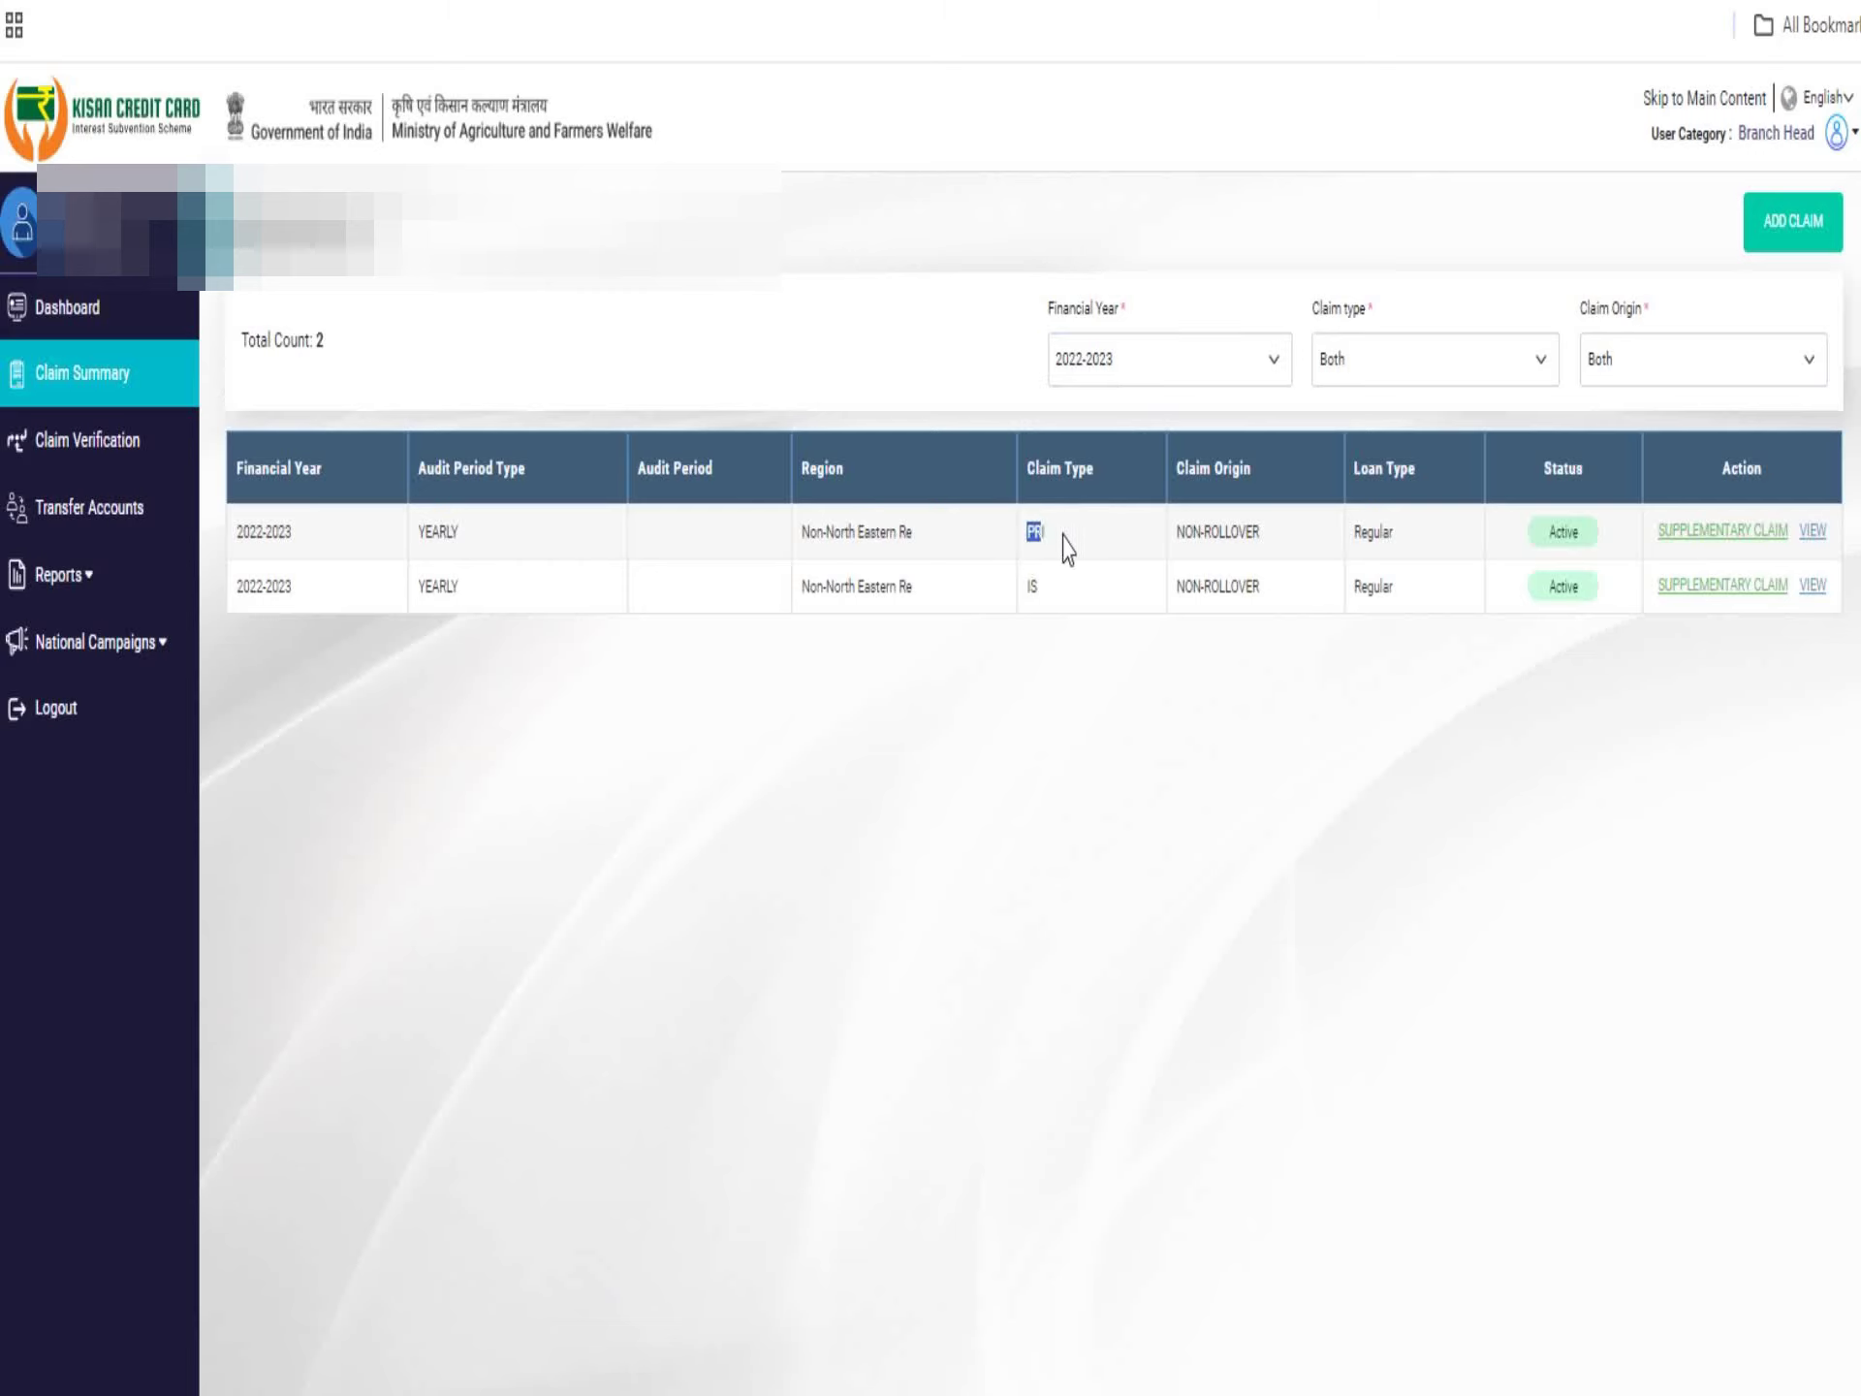
{"action": "double_click", "coordinate": [1031, 585]}
{"action": "left_click", "coordinate": [1720, 587]}
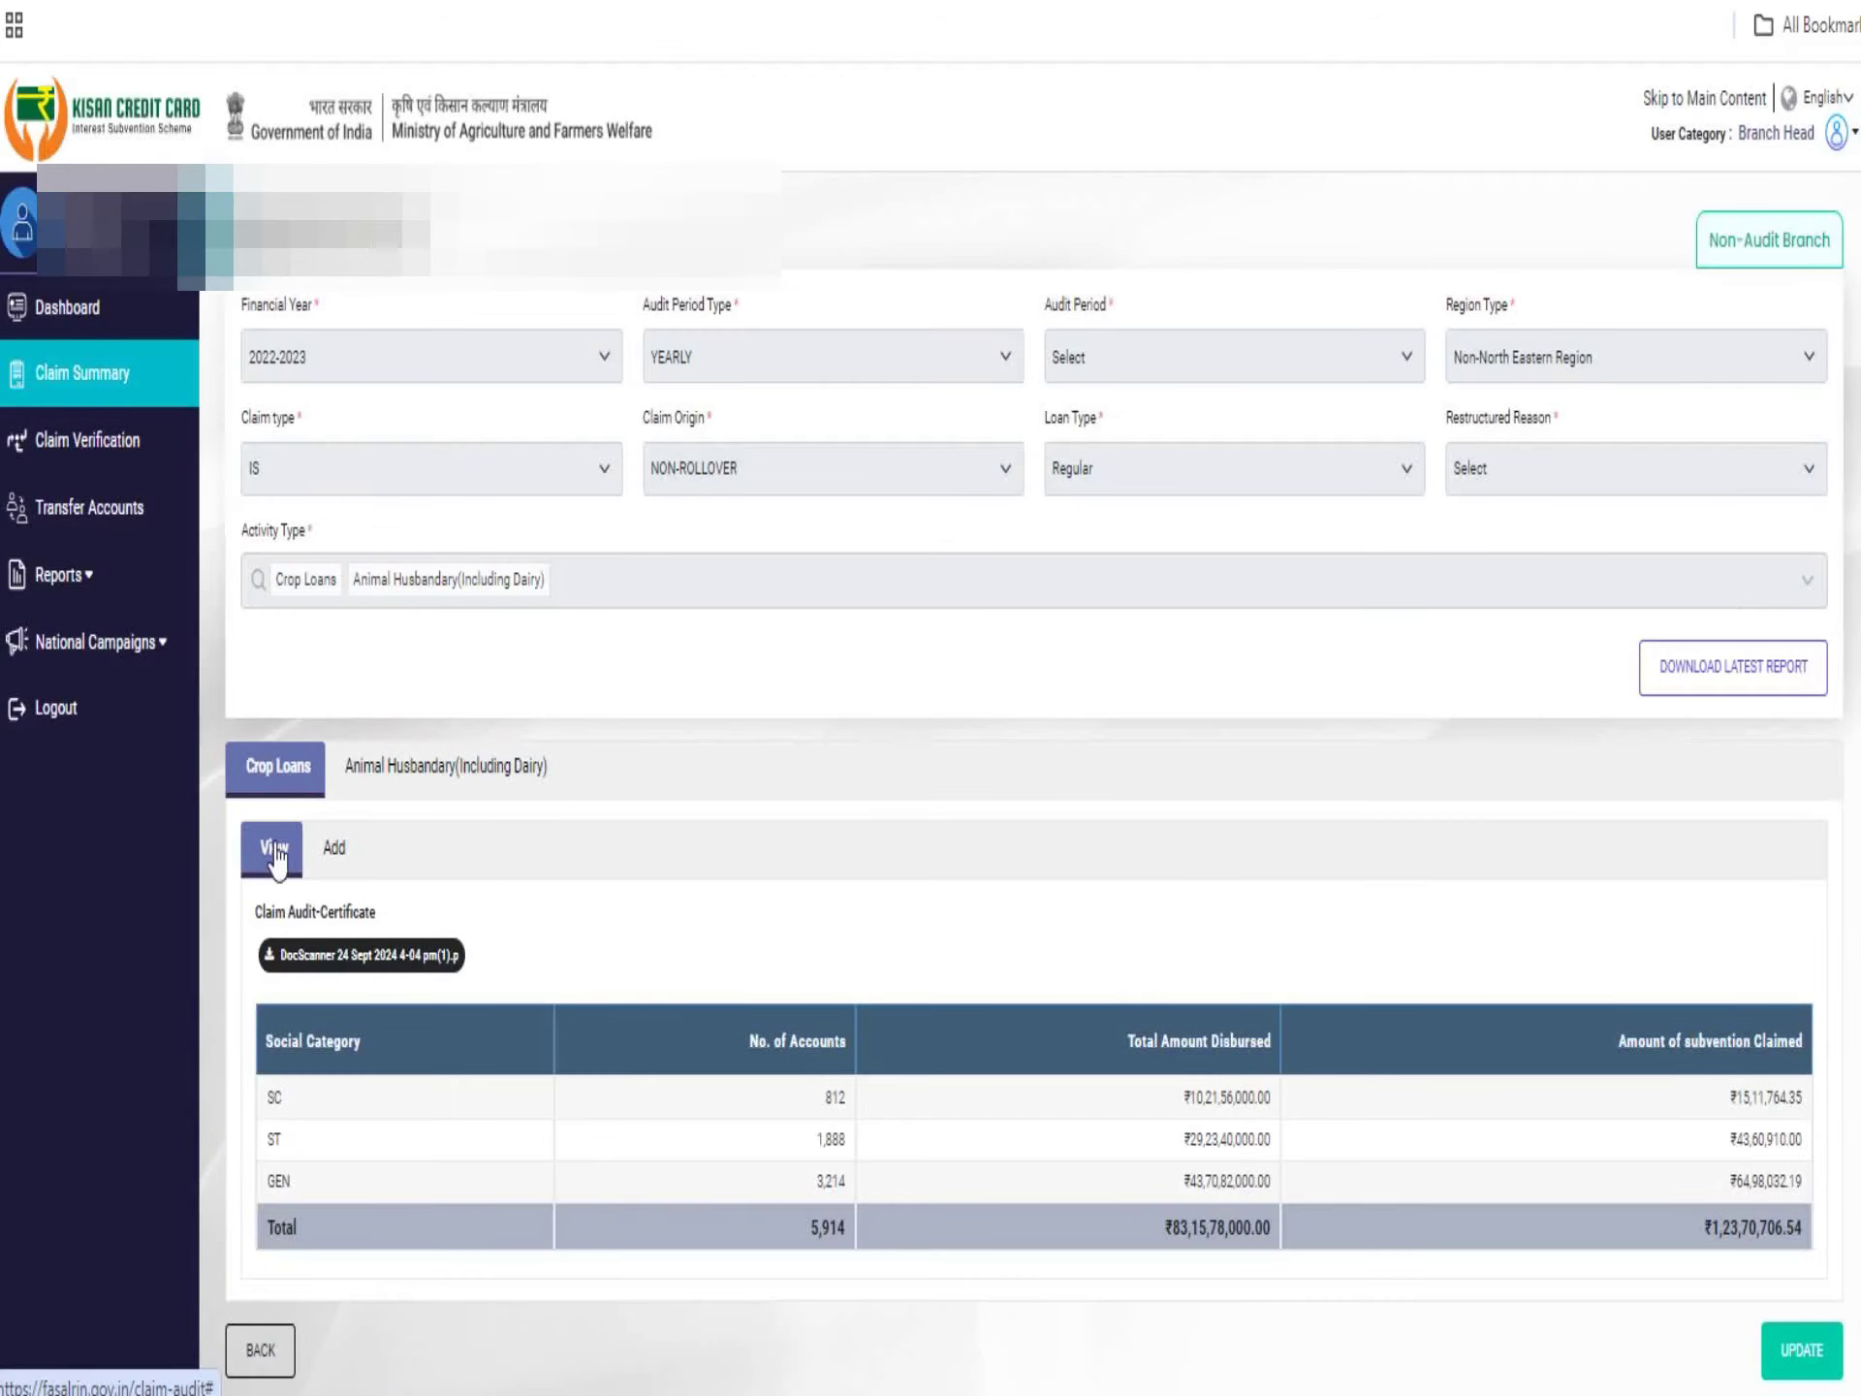
Review the existing claim figures and the blank supplementary entry form for Crop Loans and Animal Husbandary(Including Dairy).
{"action": "scroll", "coordinate": [756, 822], "scroll_direction": "down", "scroll_amount": 2}
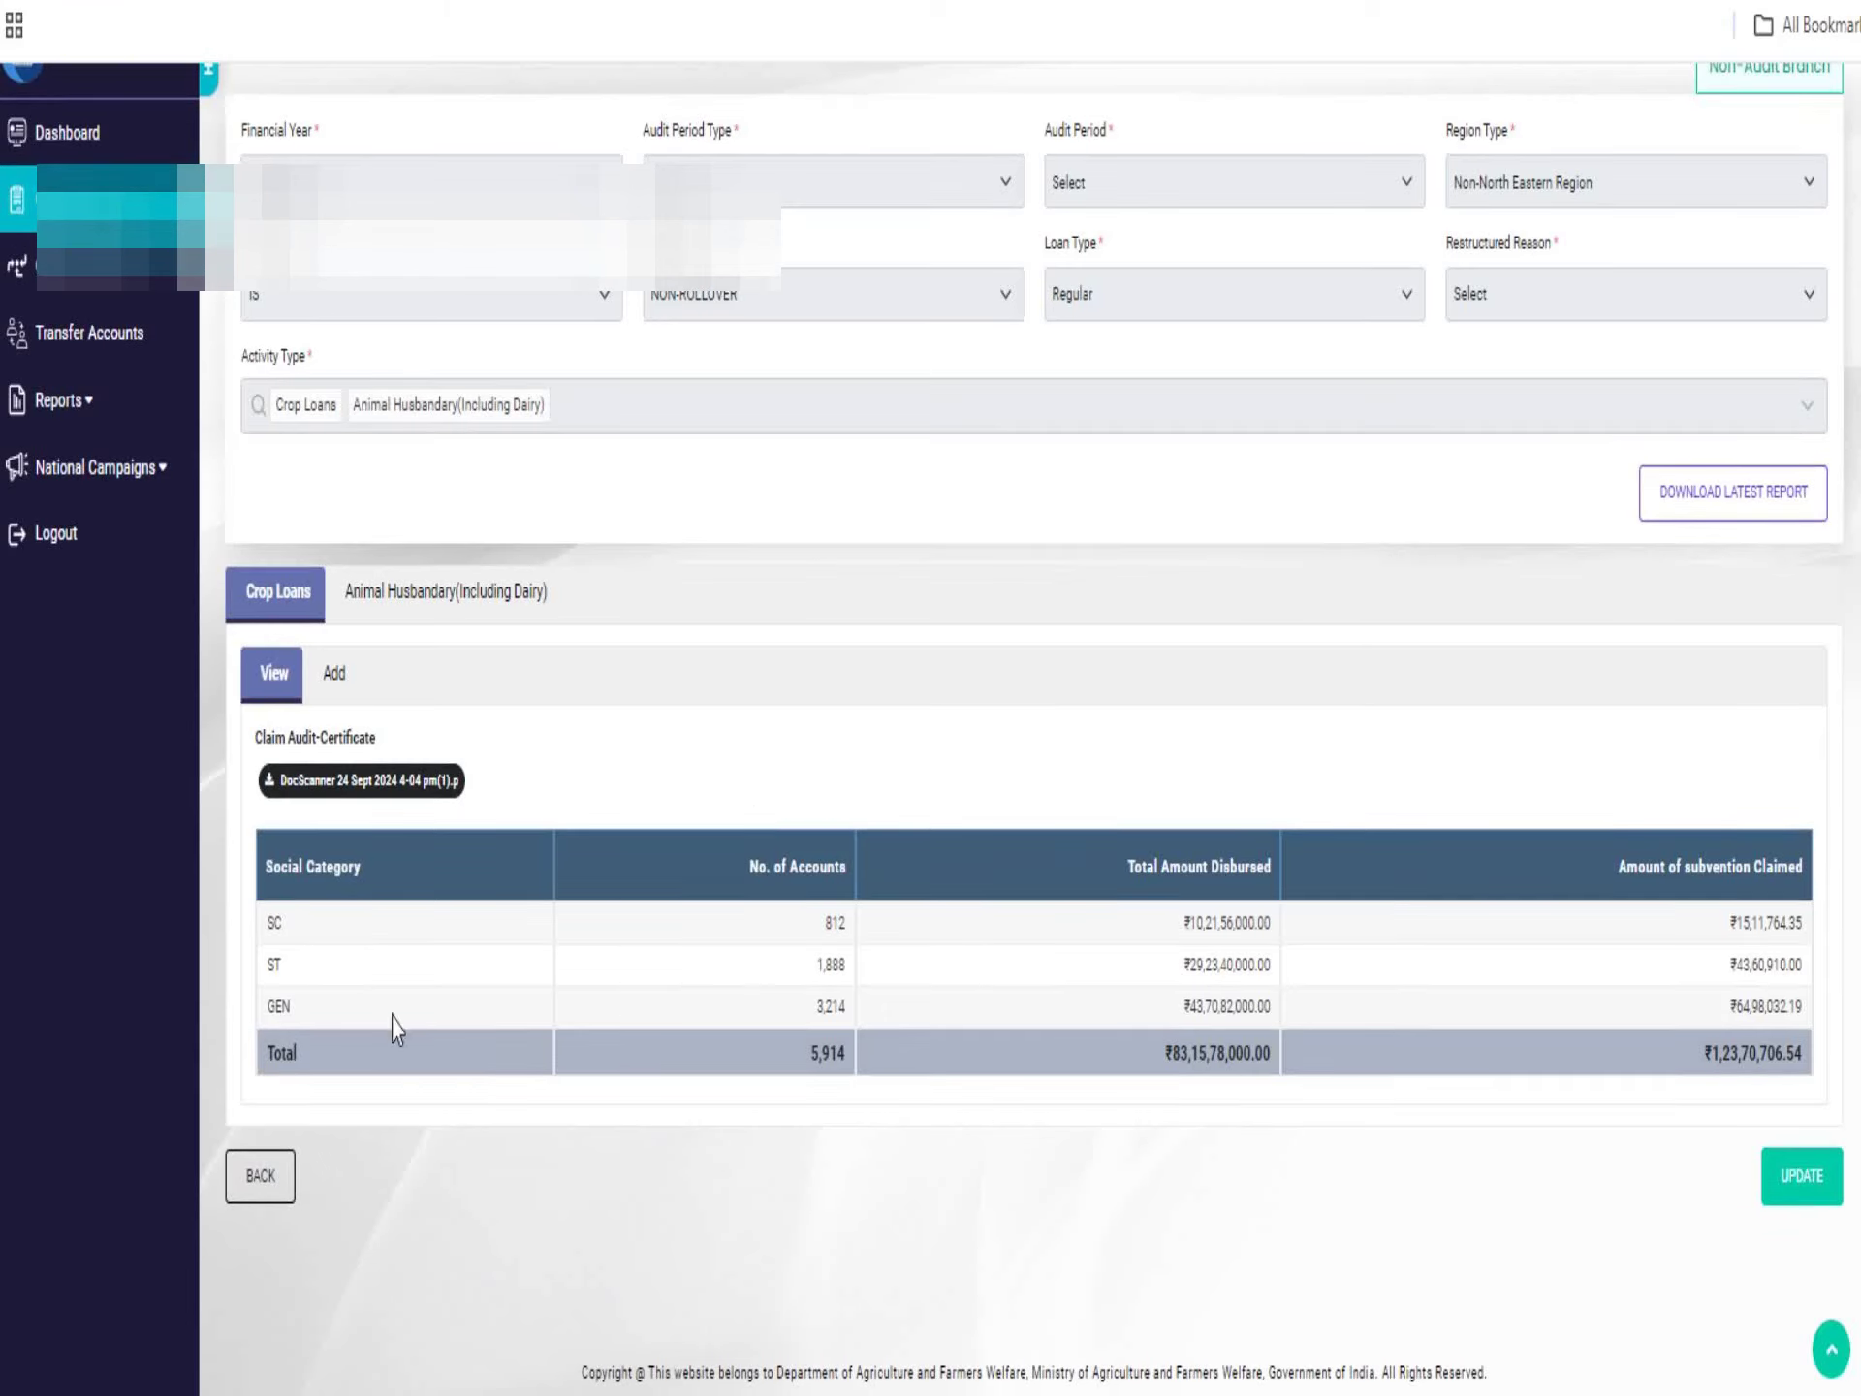
{"action": "left_click", "coordinate": [381, 620]}
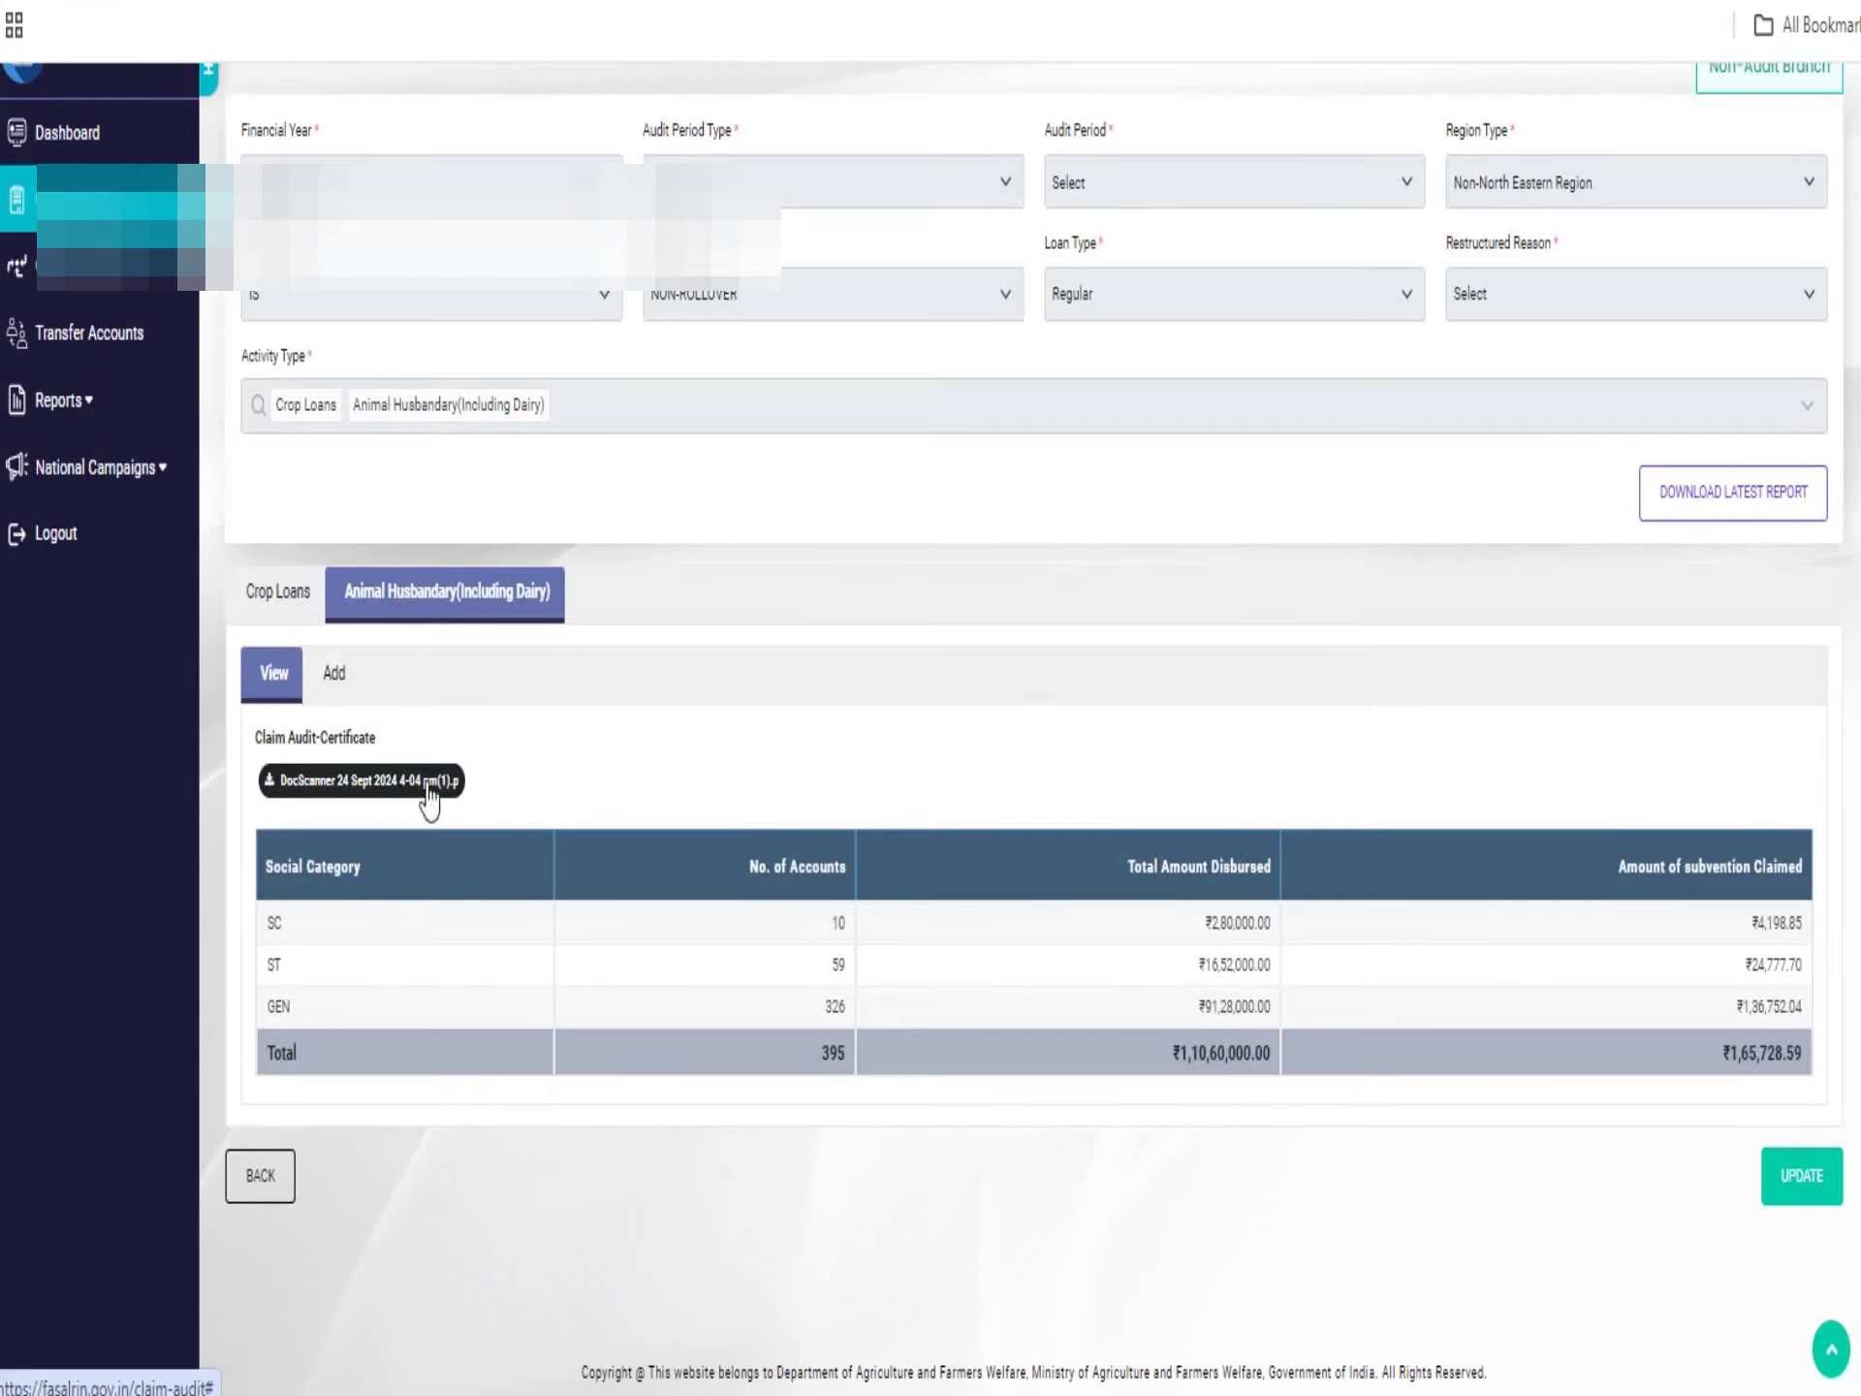
{"action": "left_click", "coordinate": [279, 591]}
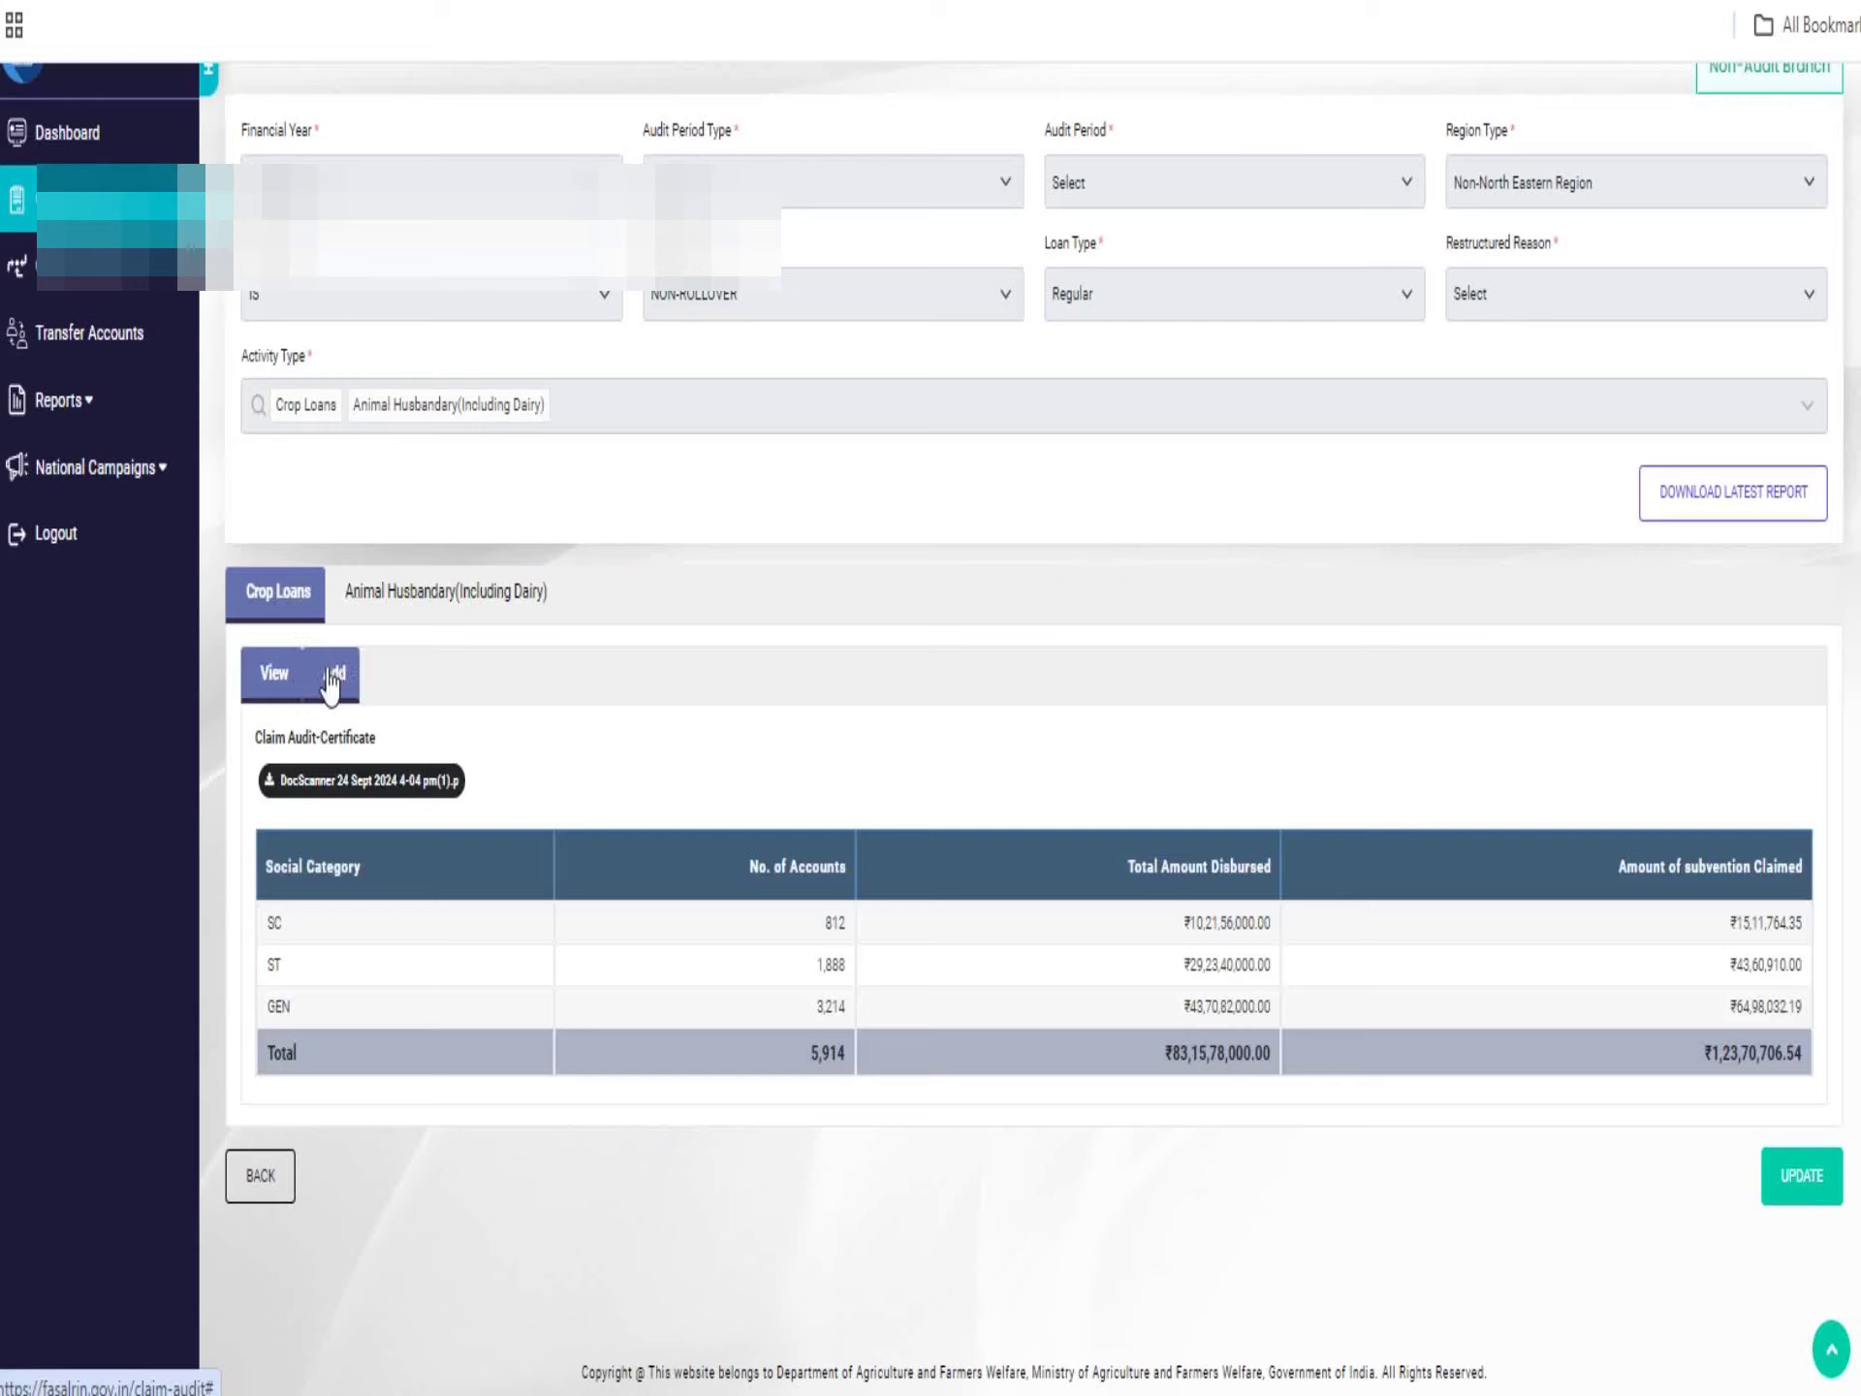
{"action": "left_click", "coordinate": [330, 673]}
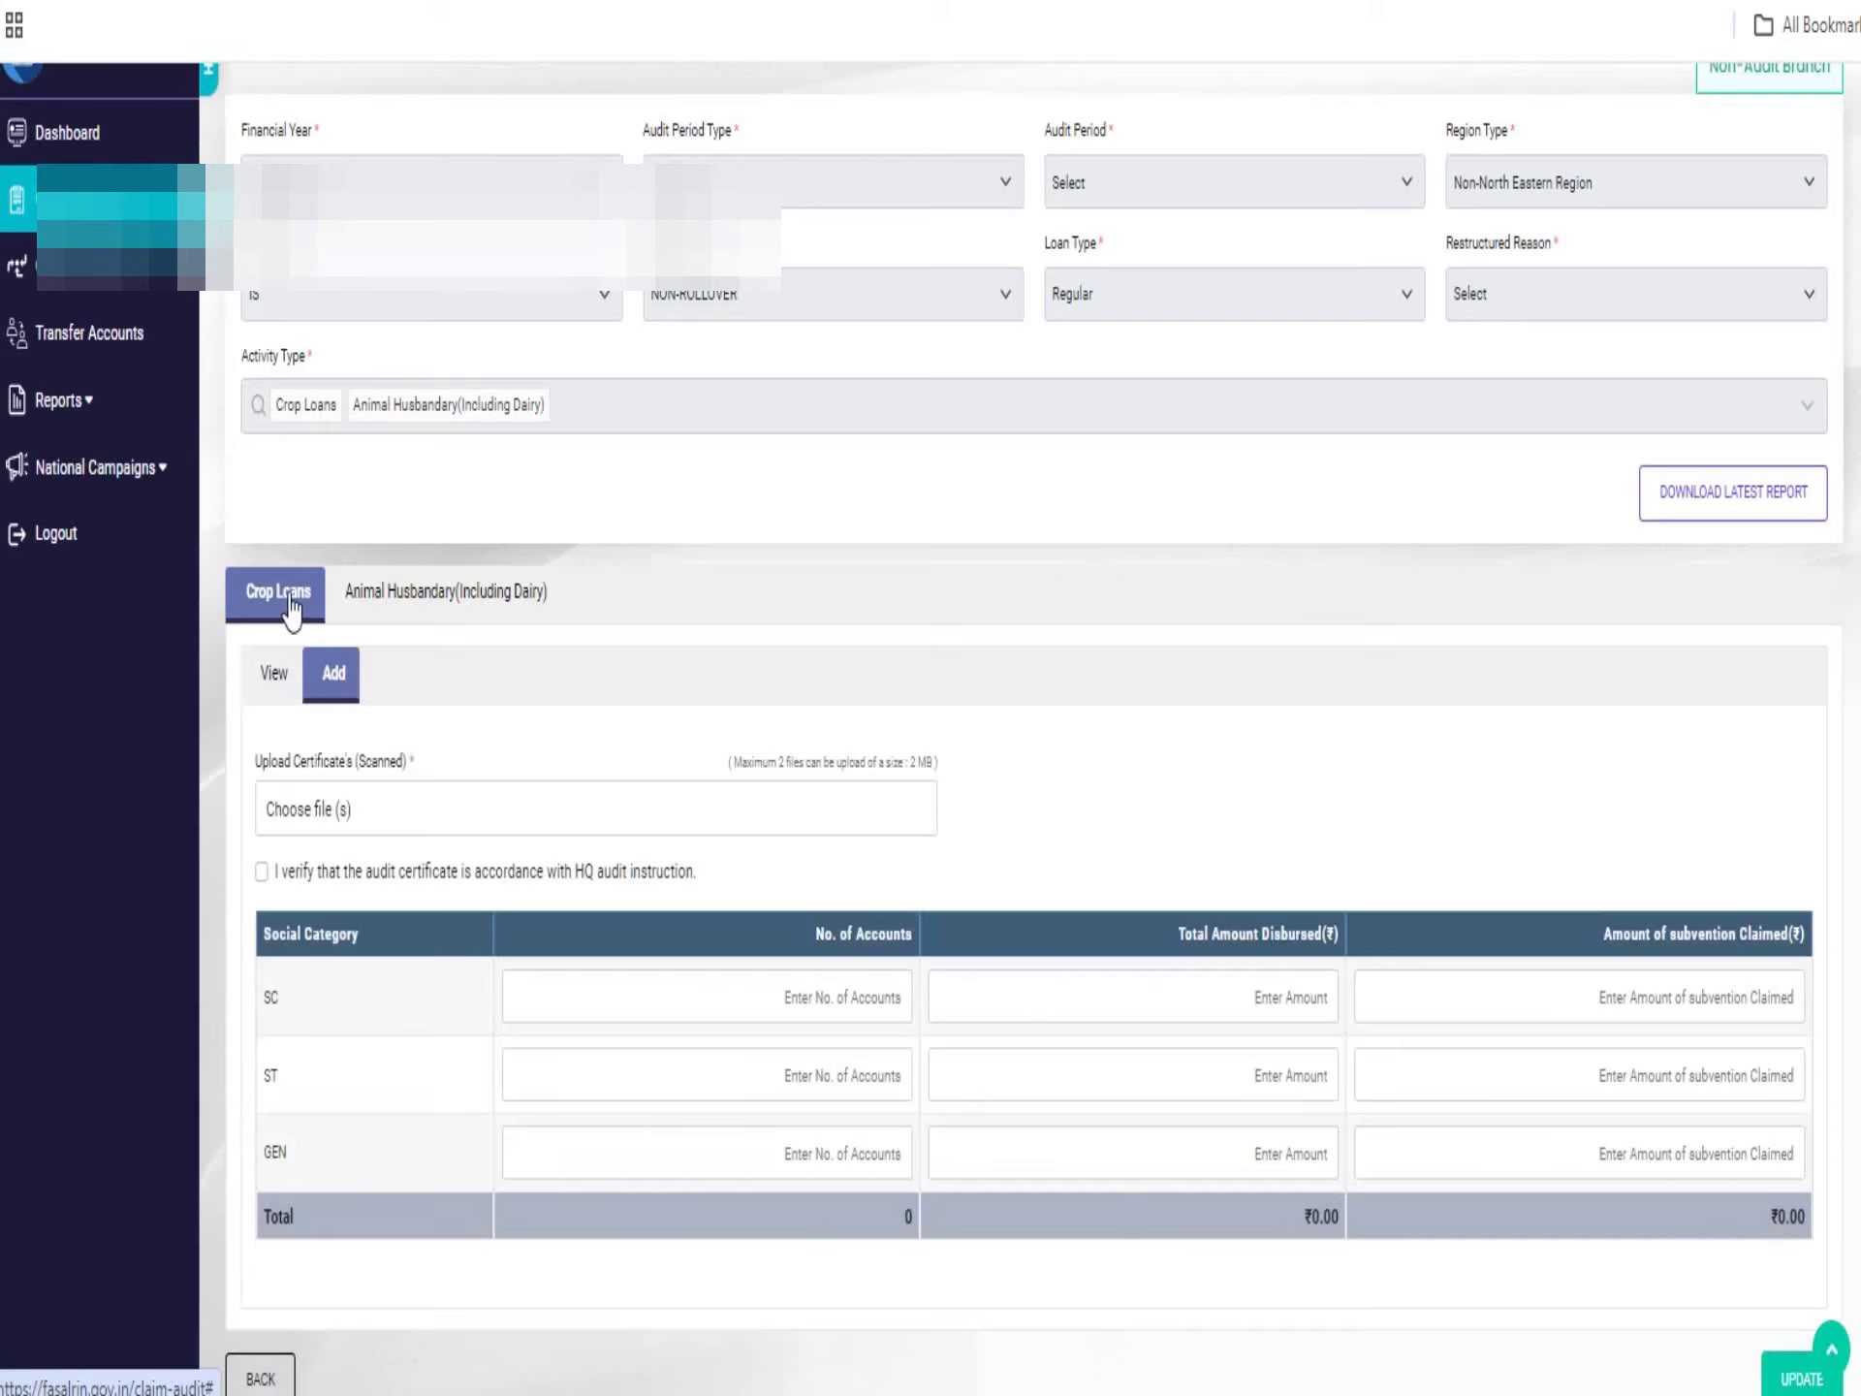
{"action": "left_click", "coordinate": [438, 593]}
{"action": "left_click", "coordinate": [294, 603]}
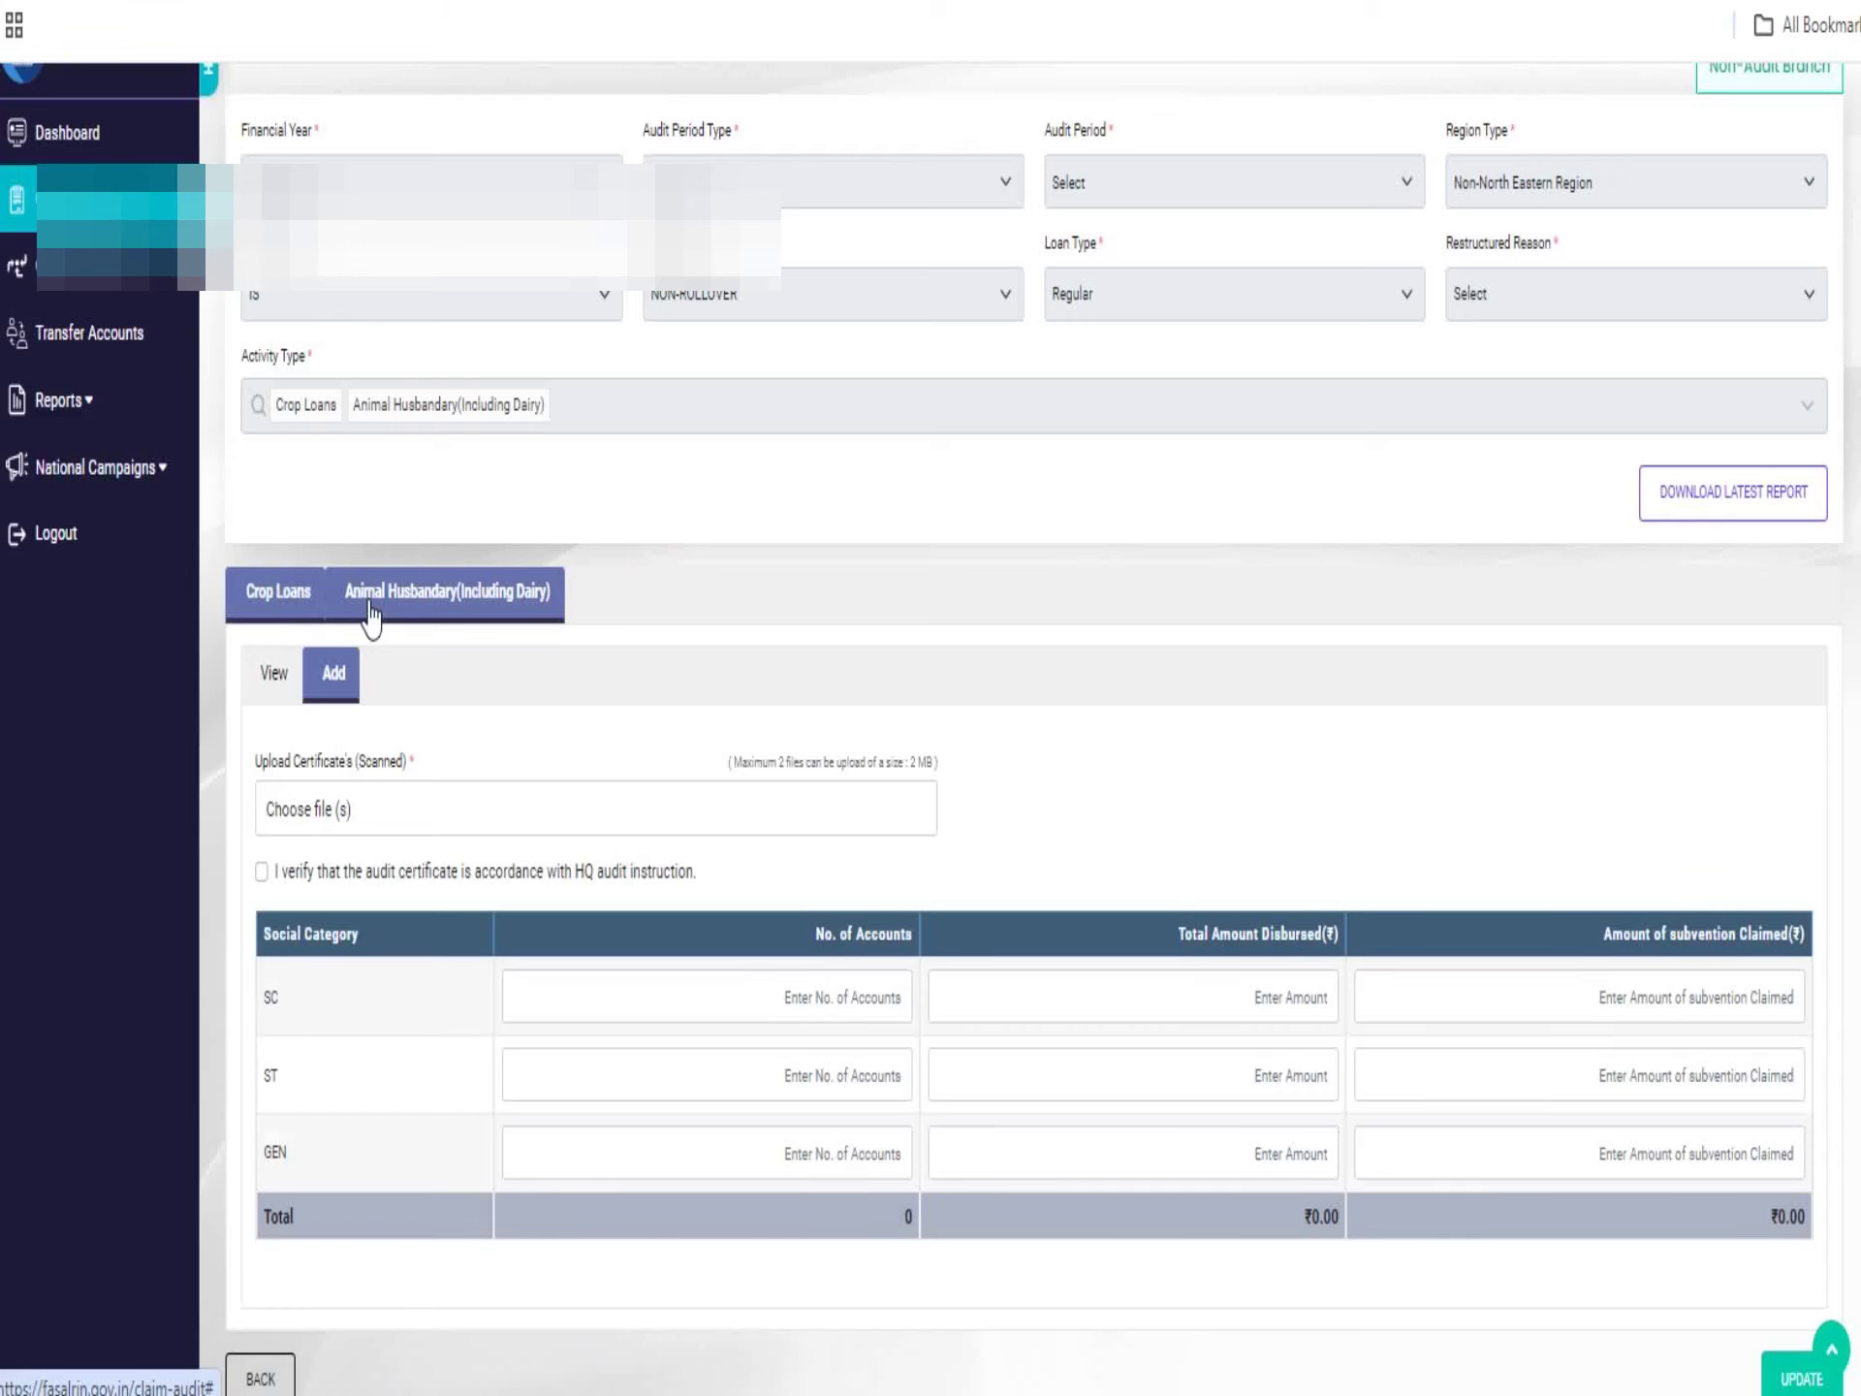
Download the latest consolidated claim report, CLAIM-CONSOLIDATION-2022-2023-IS-NON-ROLLOVER_1.xlsx, and close the report list.
{"action": "left_click", "coordinate": [1743, 499]}
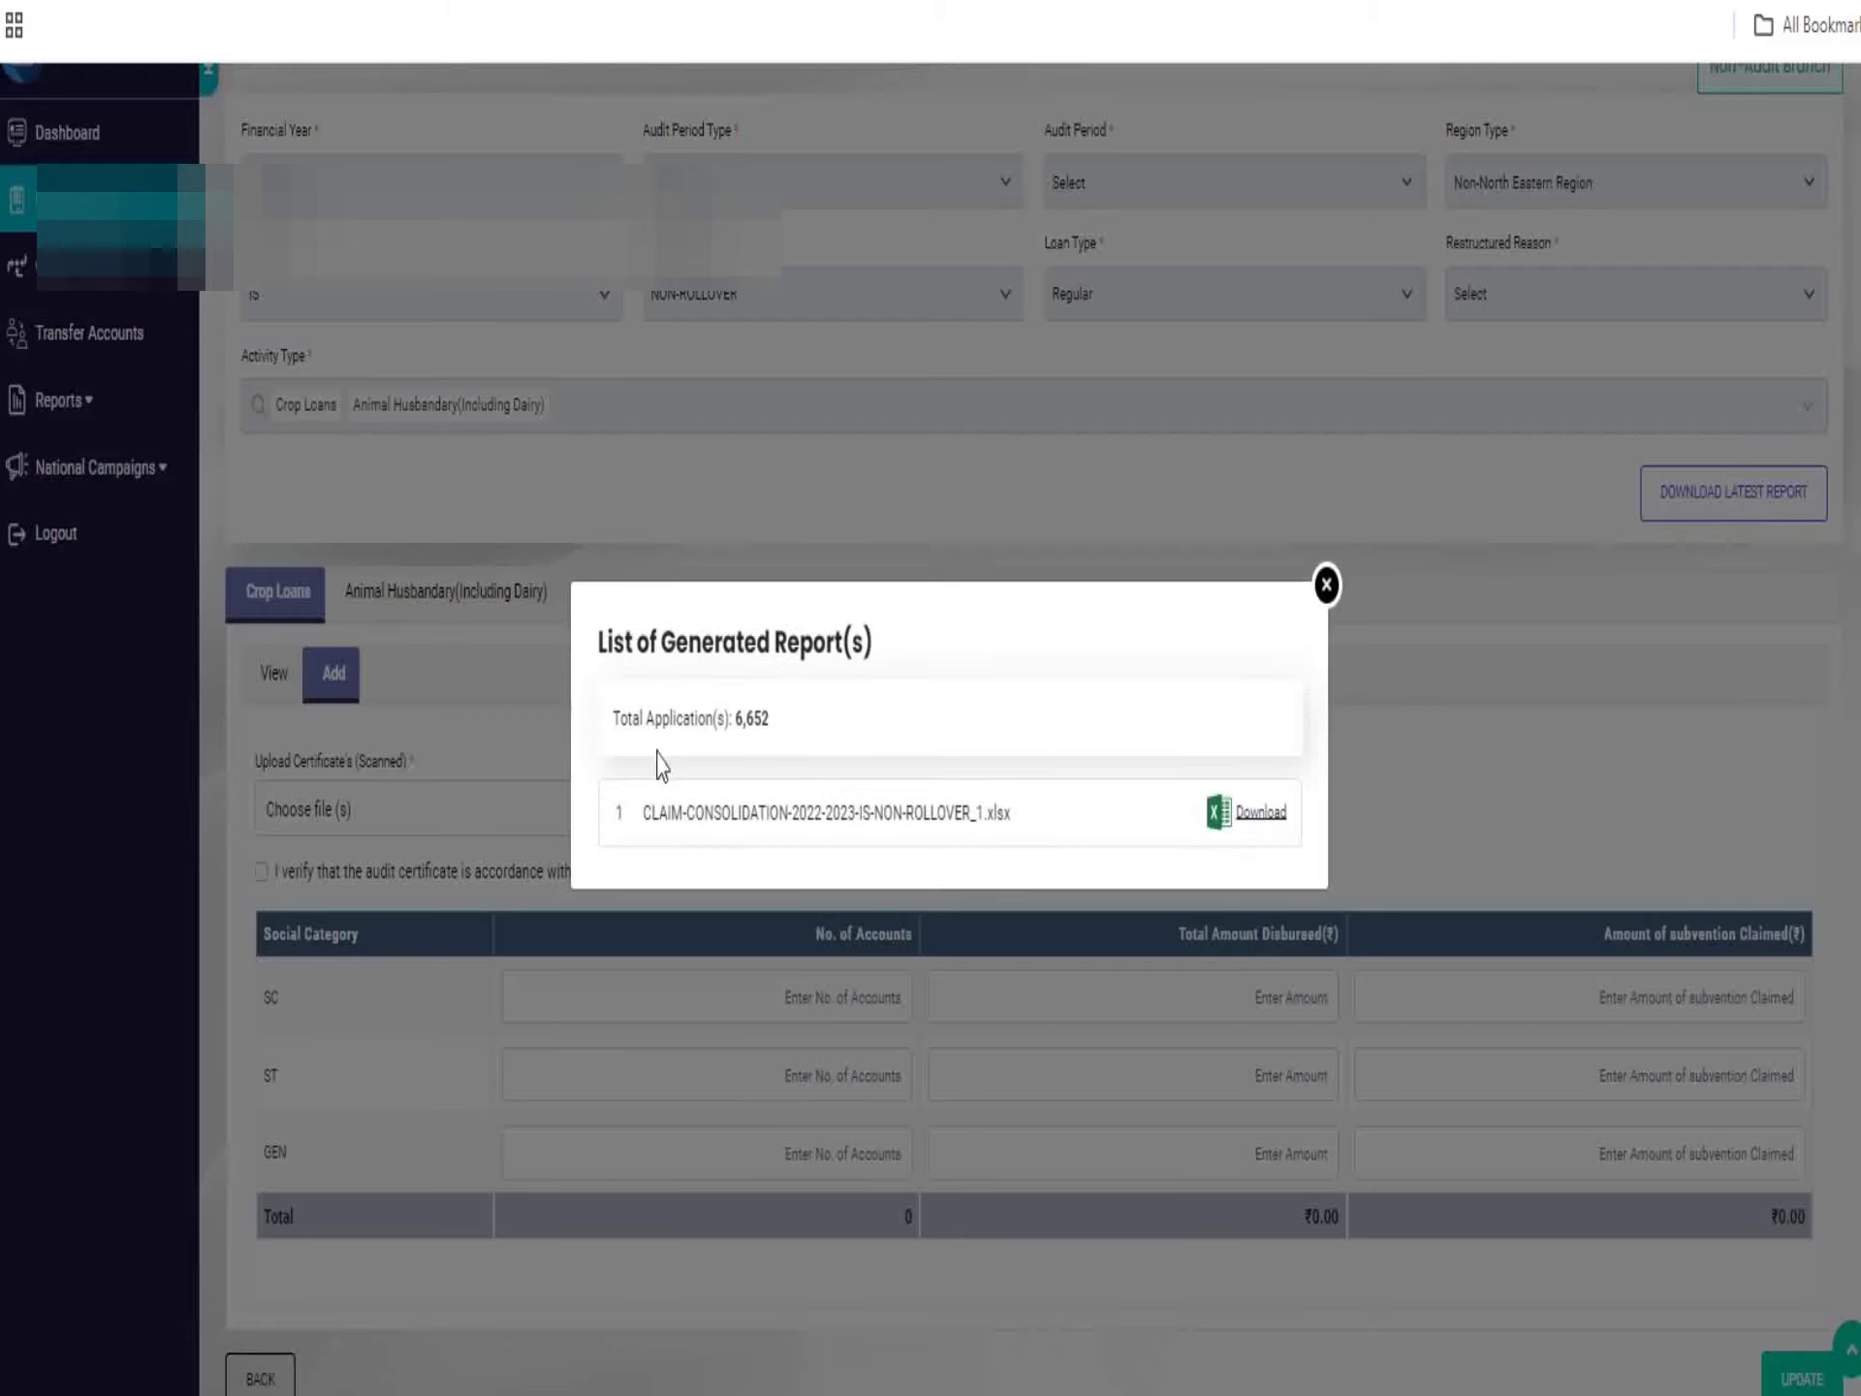
{"action": "left_click", "coordinate": [1255, 824]}
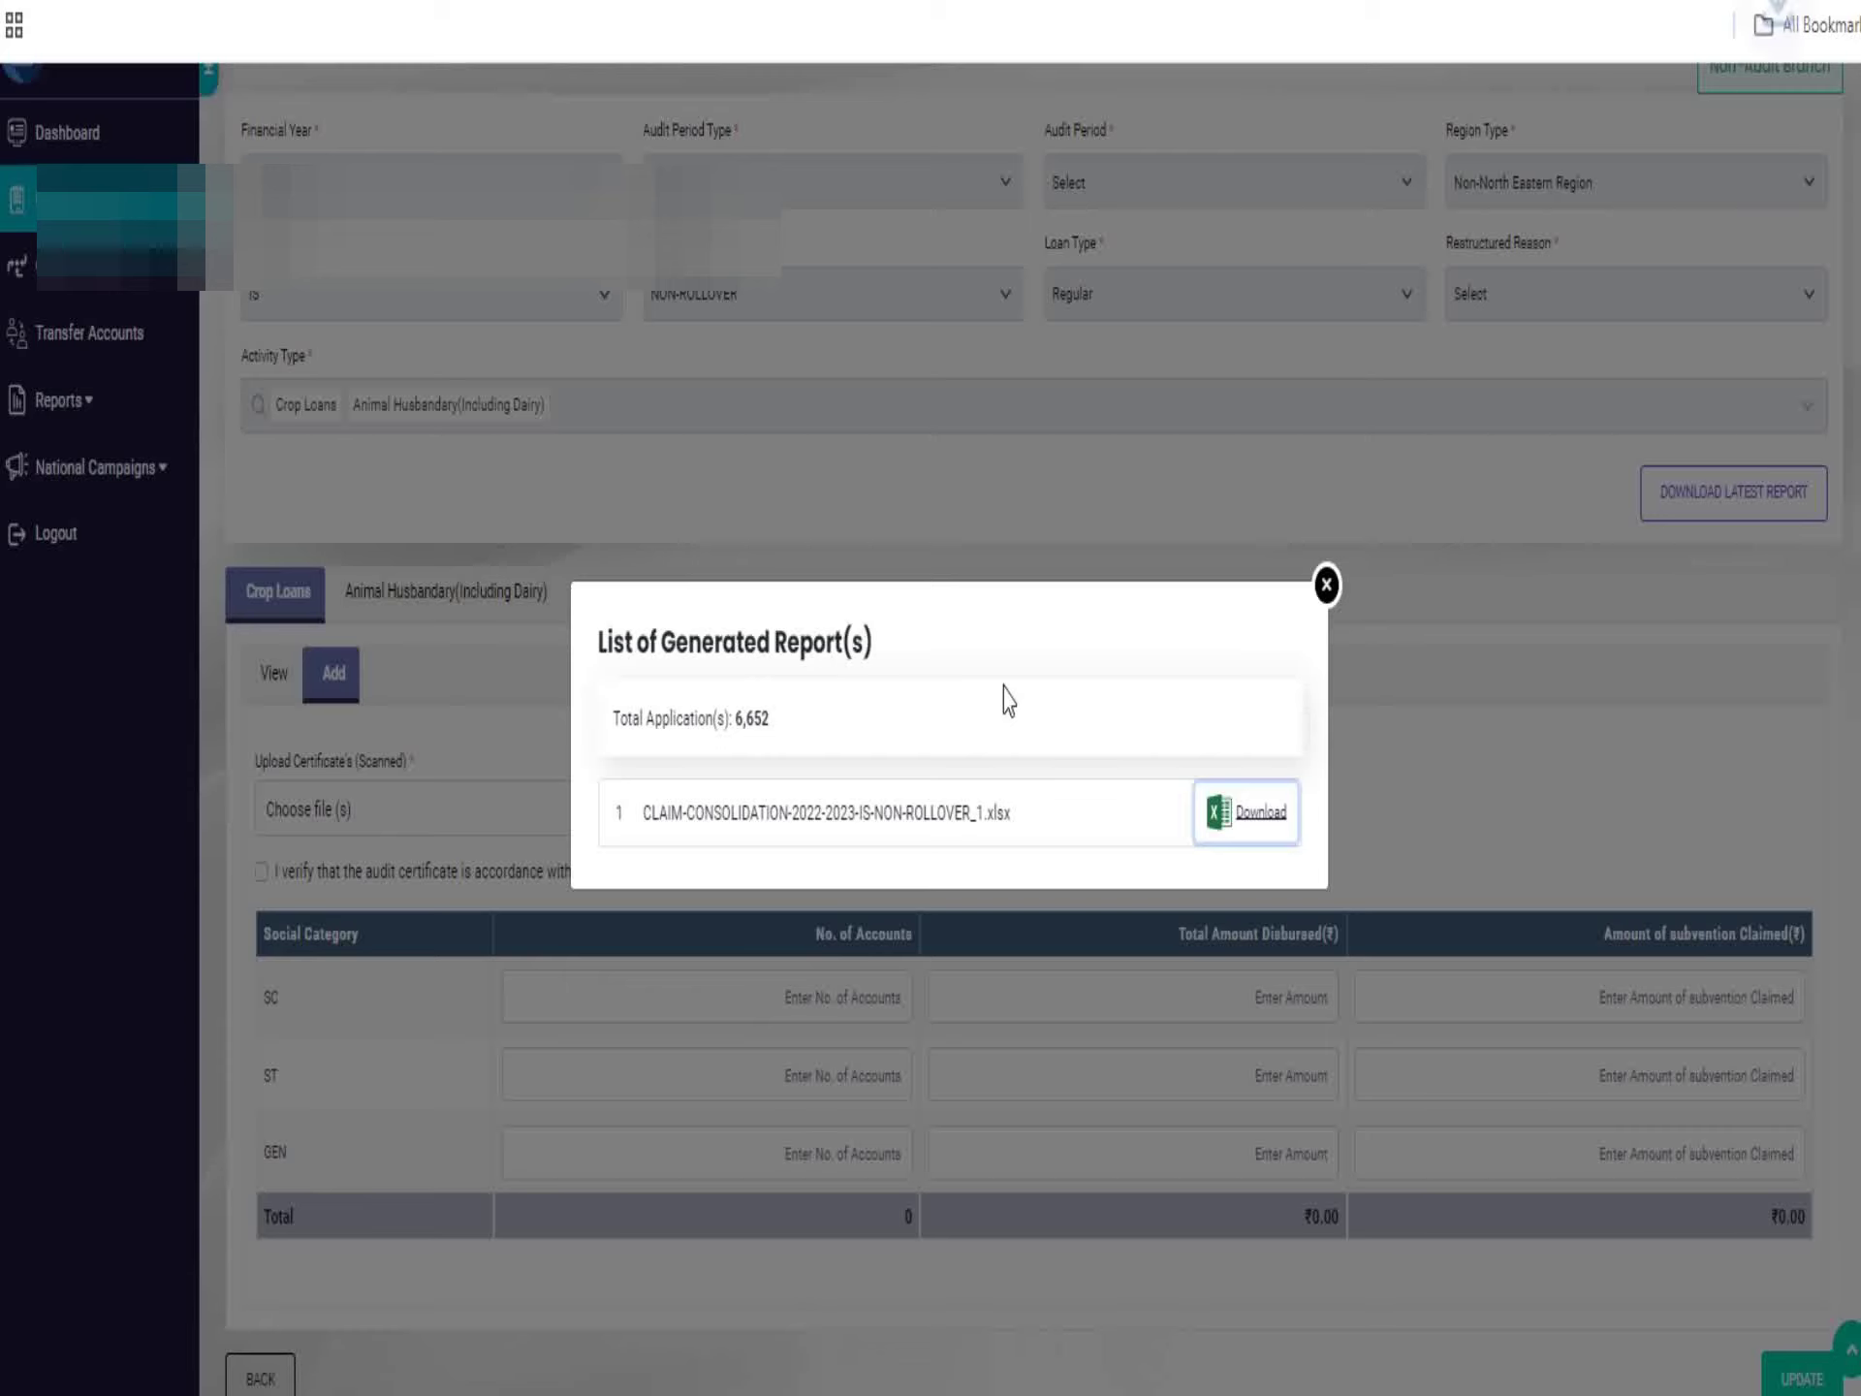
{"action": "left_click", "coordinate": [1326, 585]}
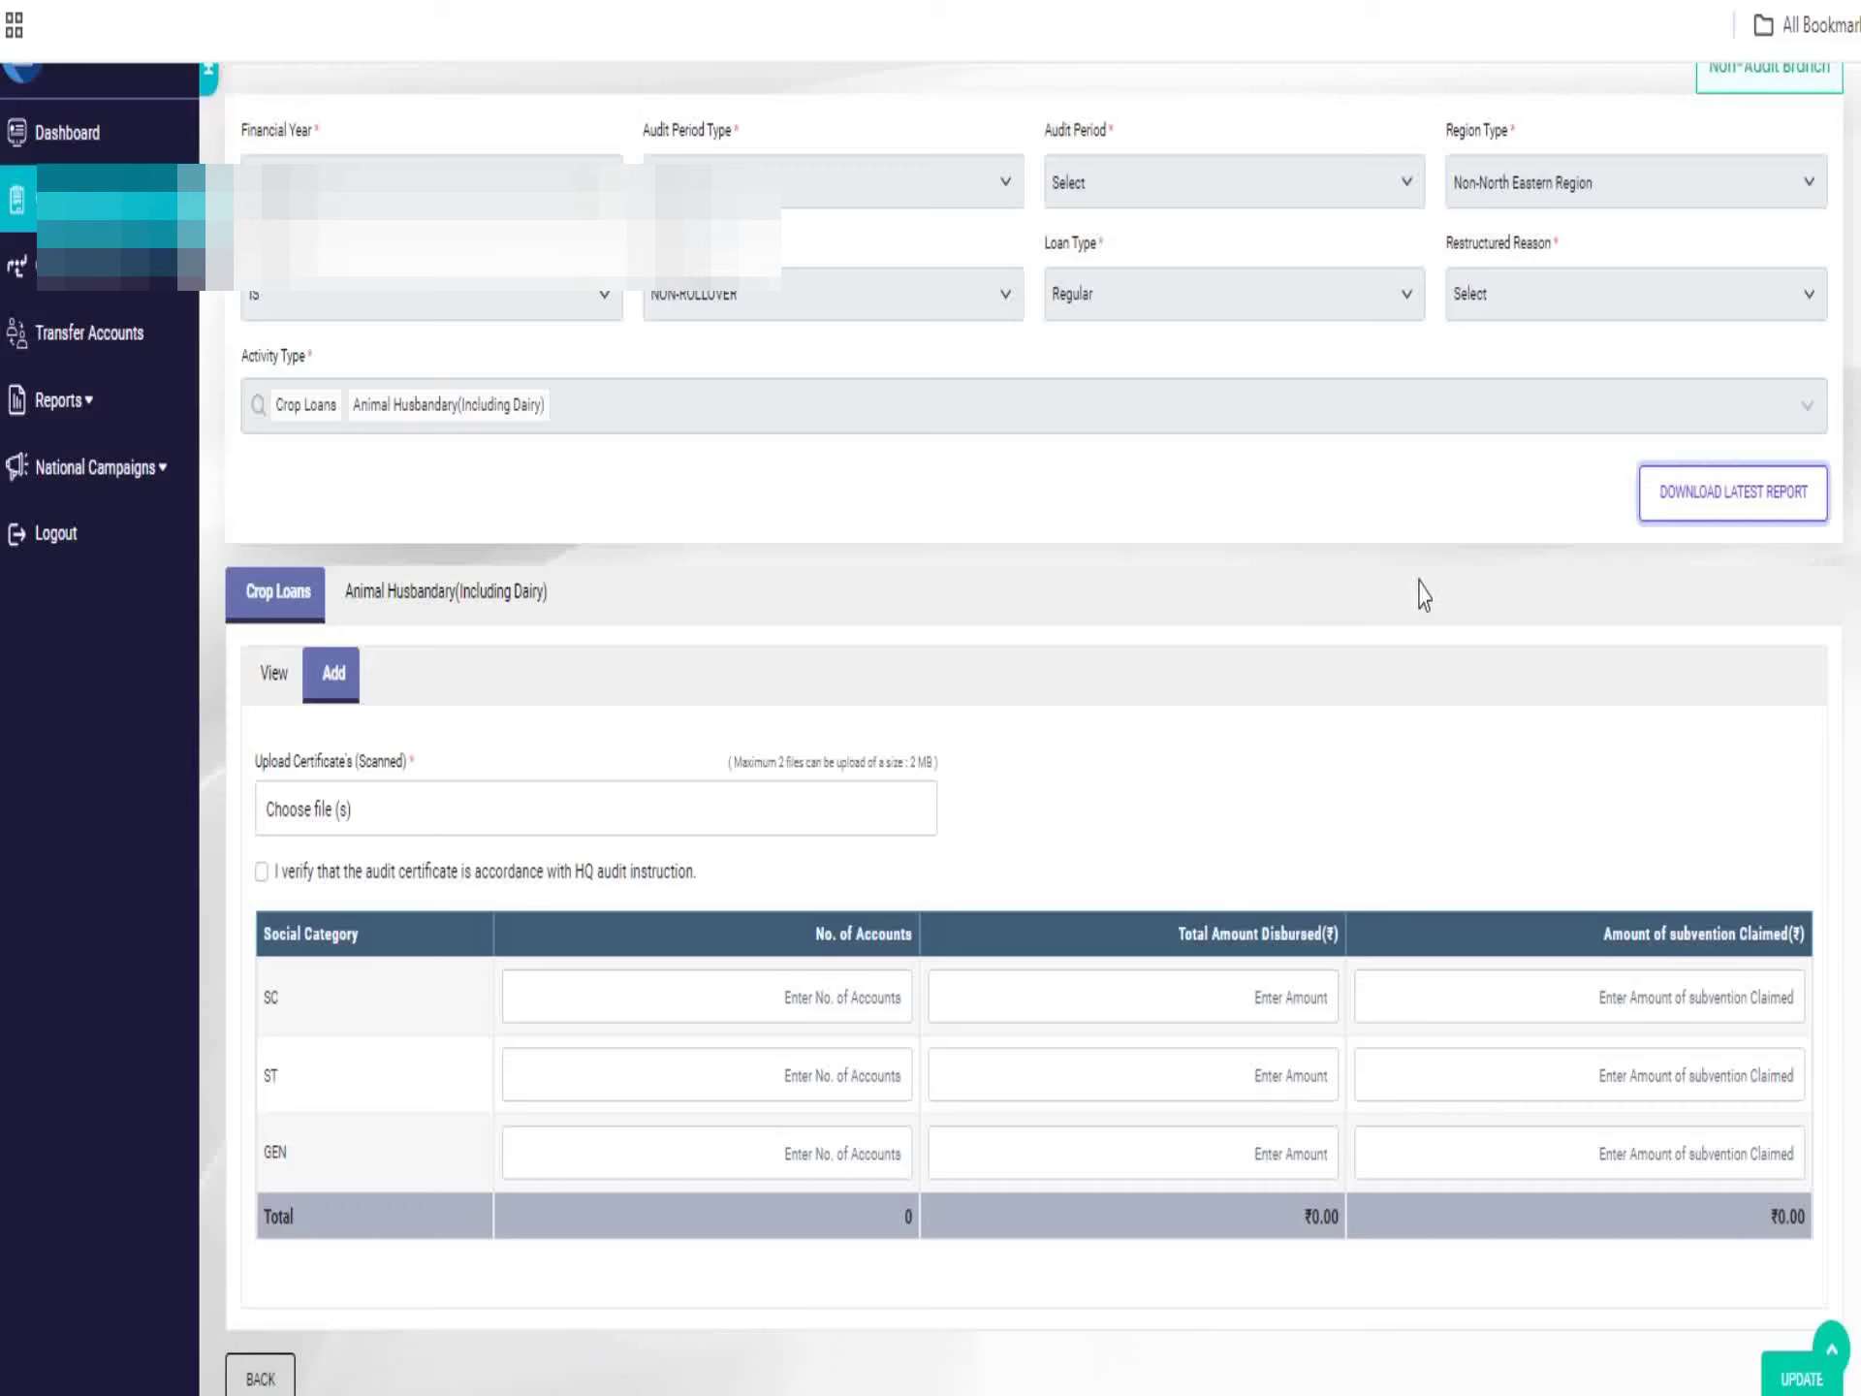
Open the downloaded claim report in Excel and check the entry count of the Application ID column.
{"action": "left_click", "coordinate": [1776, 8]}
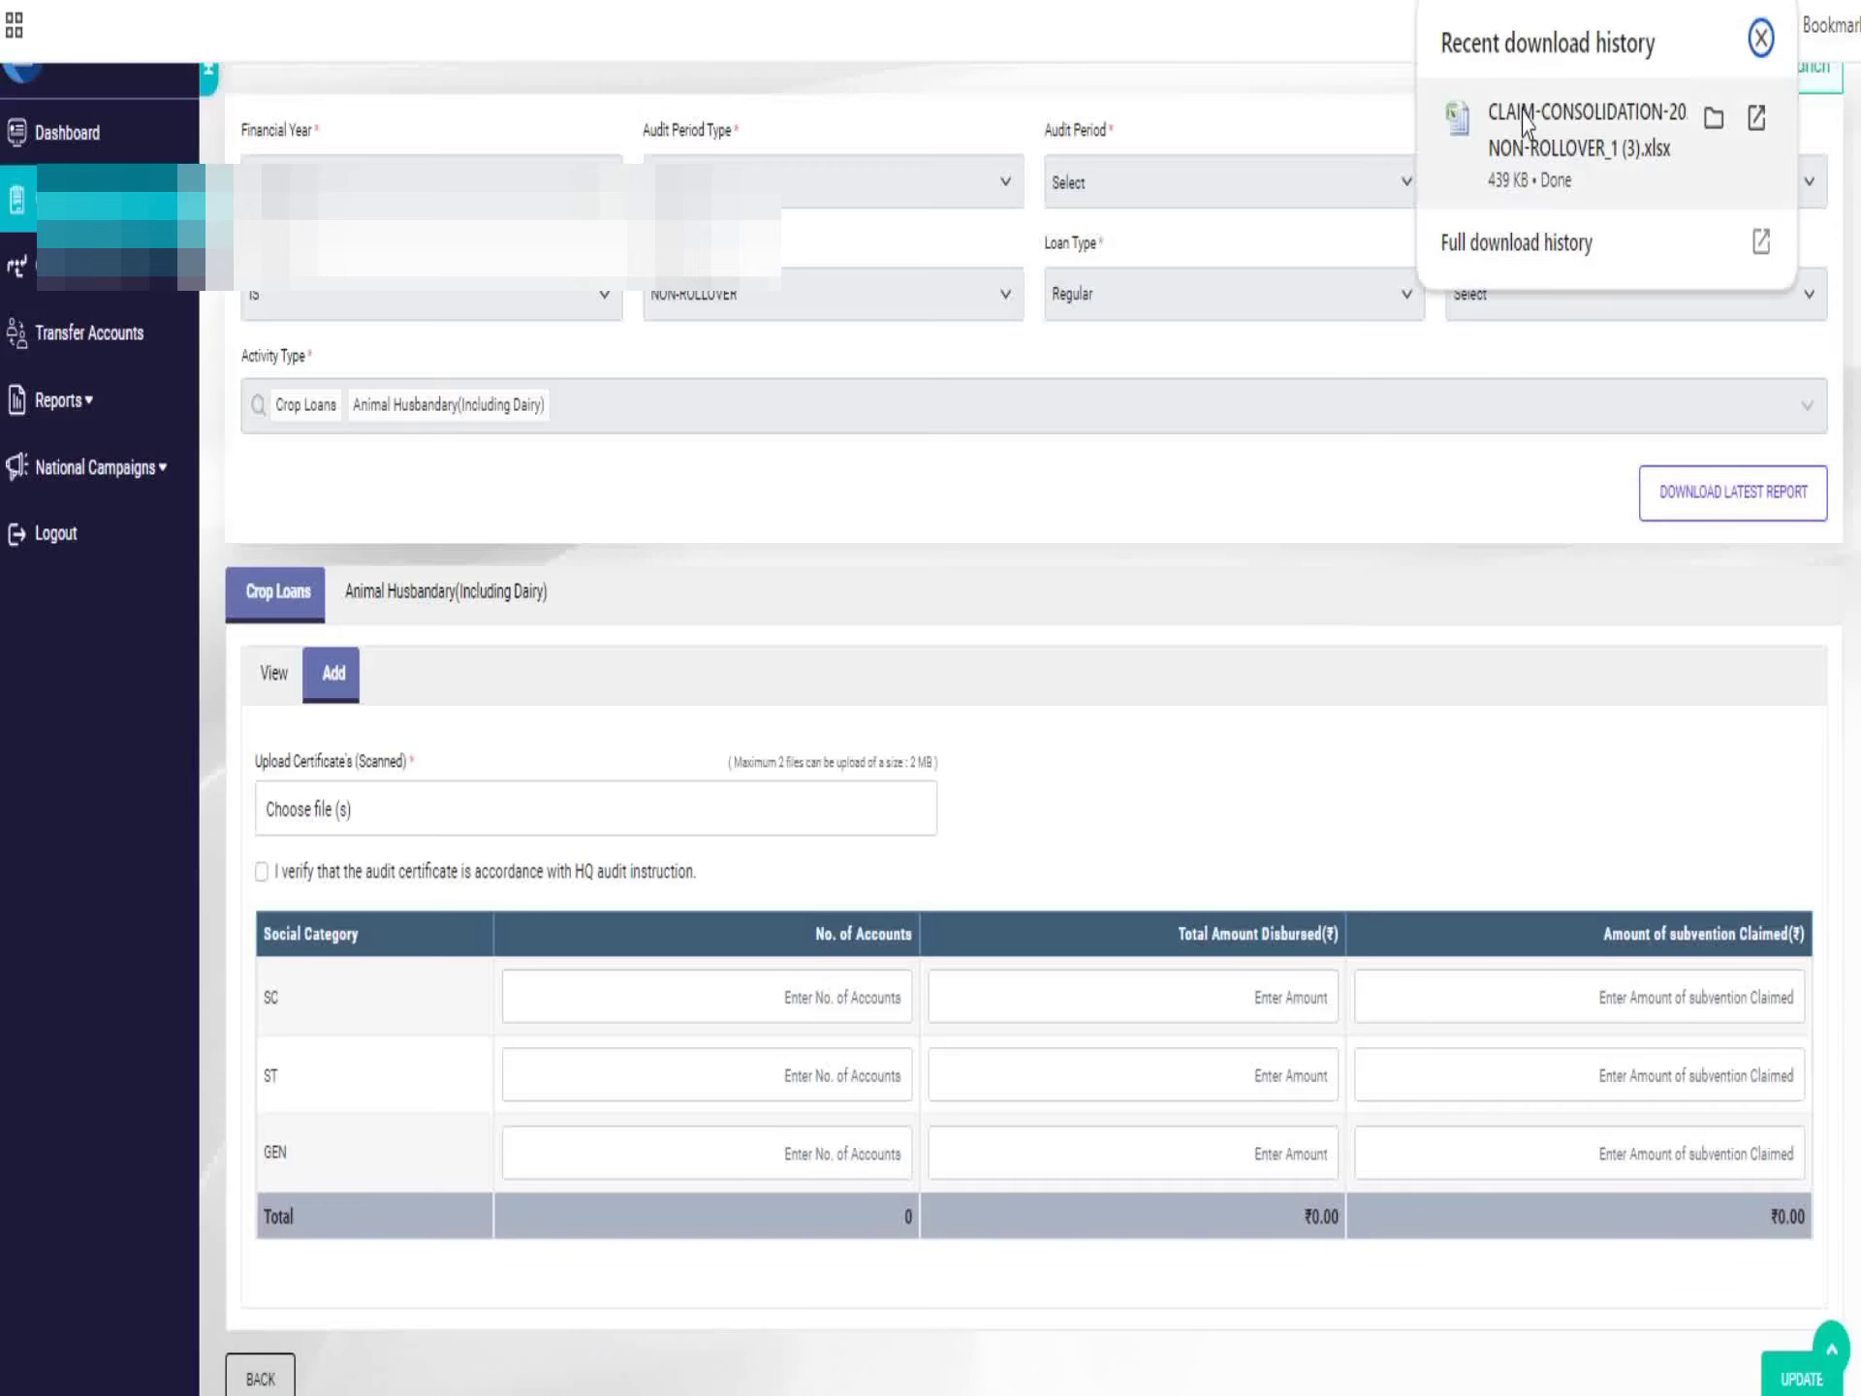
{"action": "left_click", "coordinate": [1599, 156]}
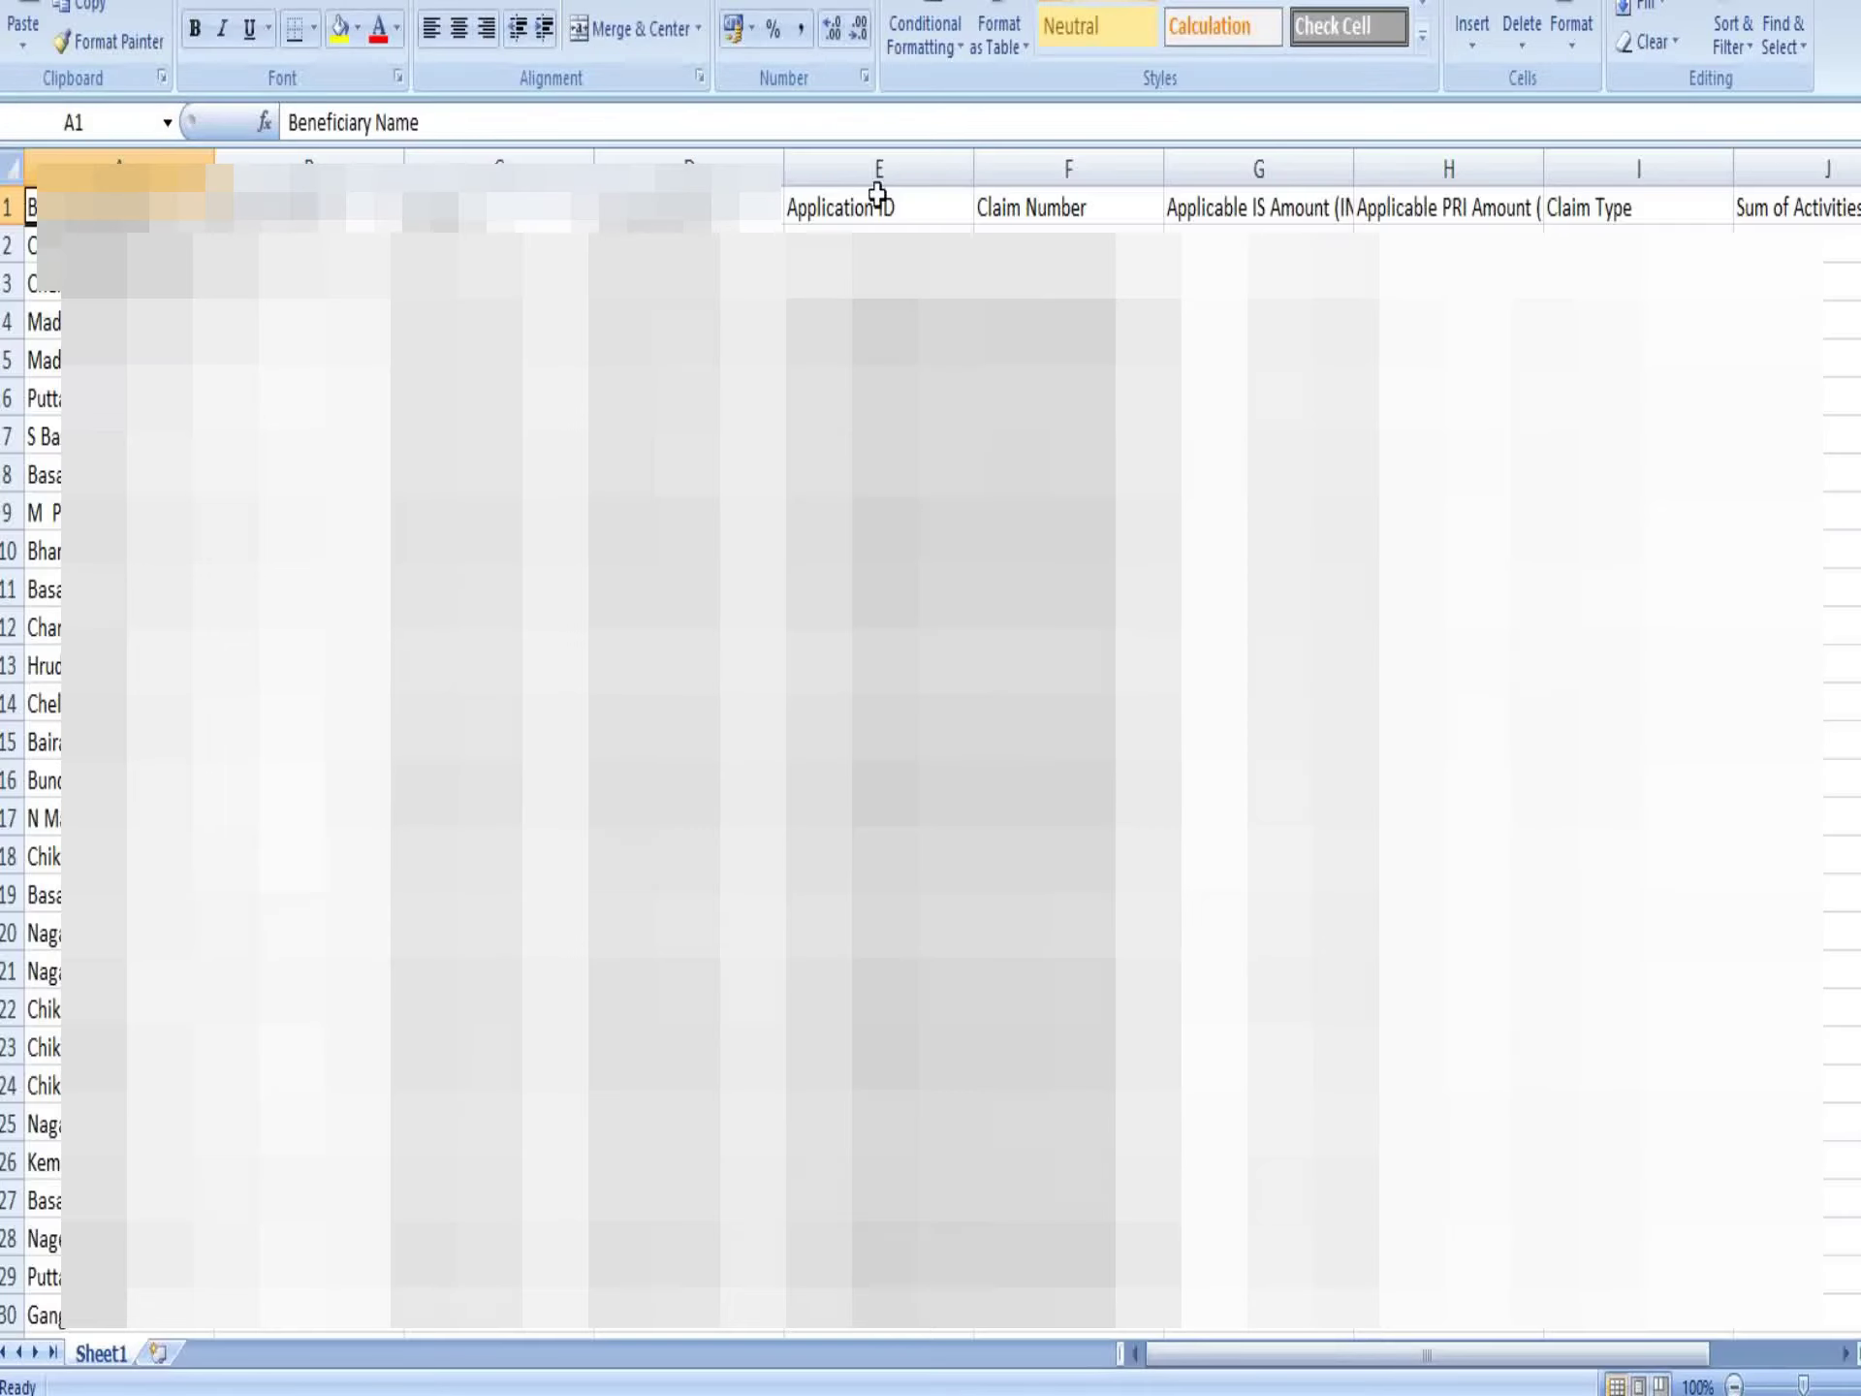
{"action": "left_click", "coordinate": [878, 166]}
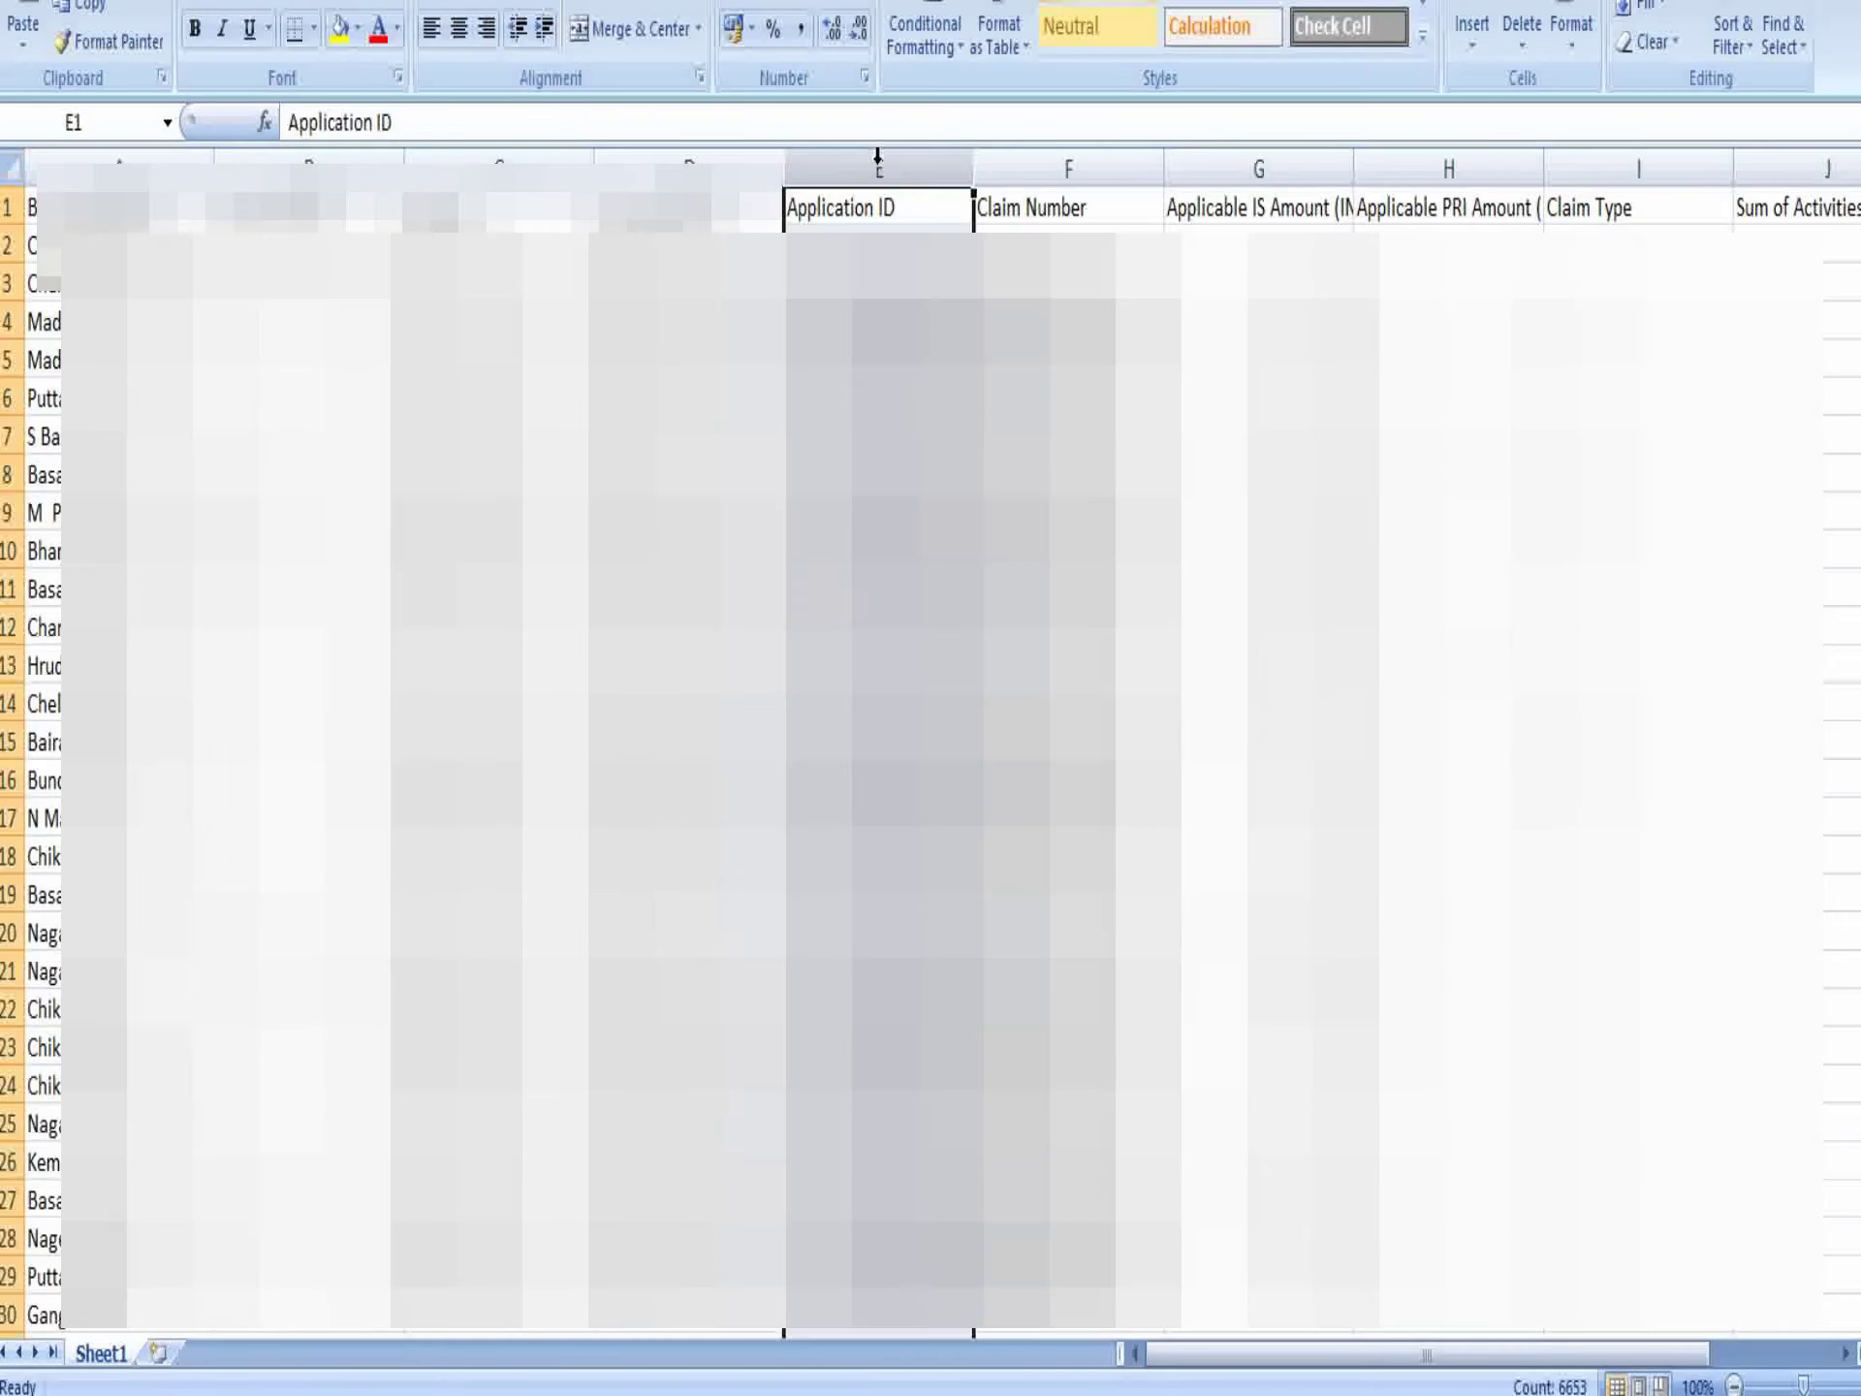
Return to the claim page in the browser, compare both activities' claimed accounts, and open the entry form for Crop Loans.
{"action": "key", "text": "alt+Tab"}
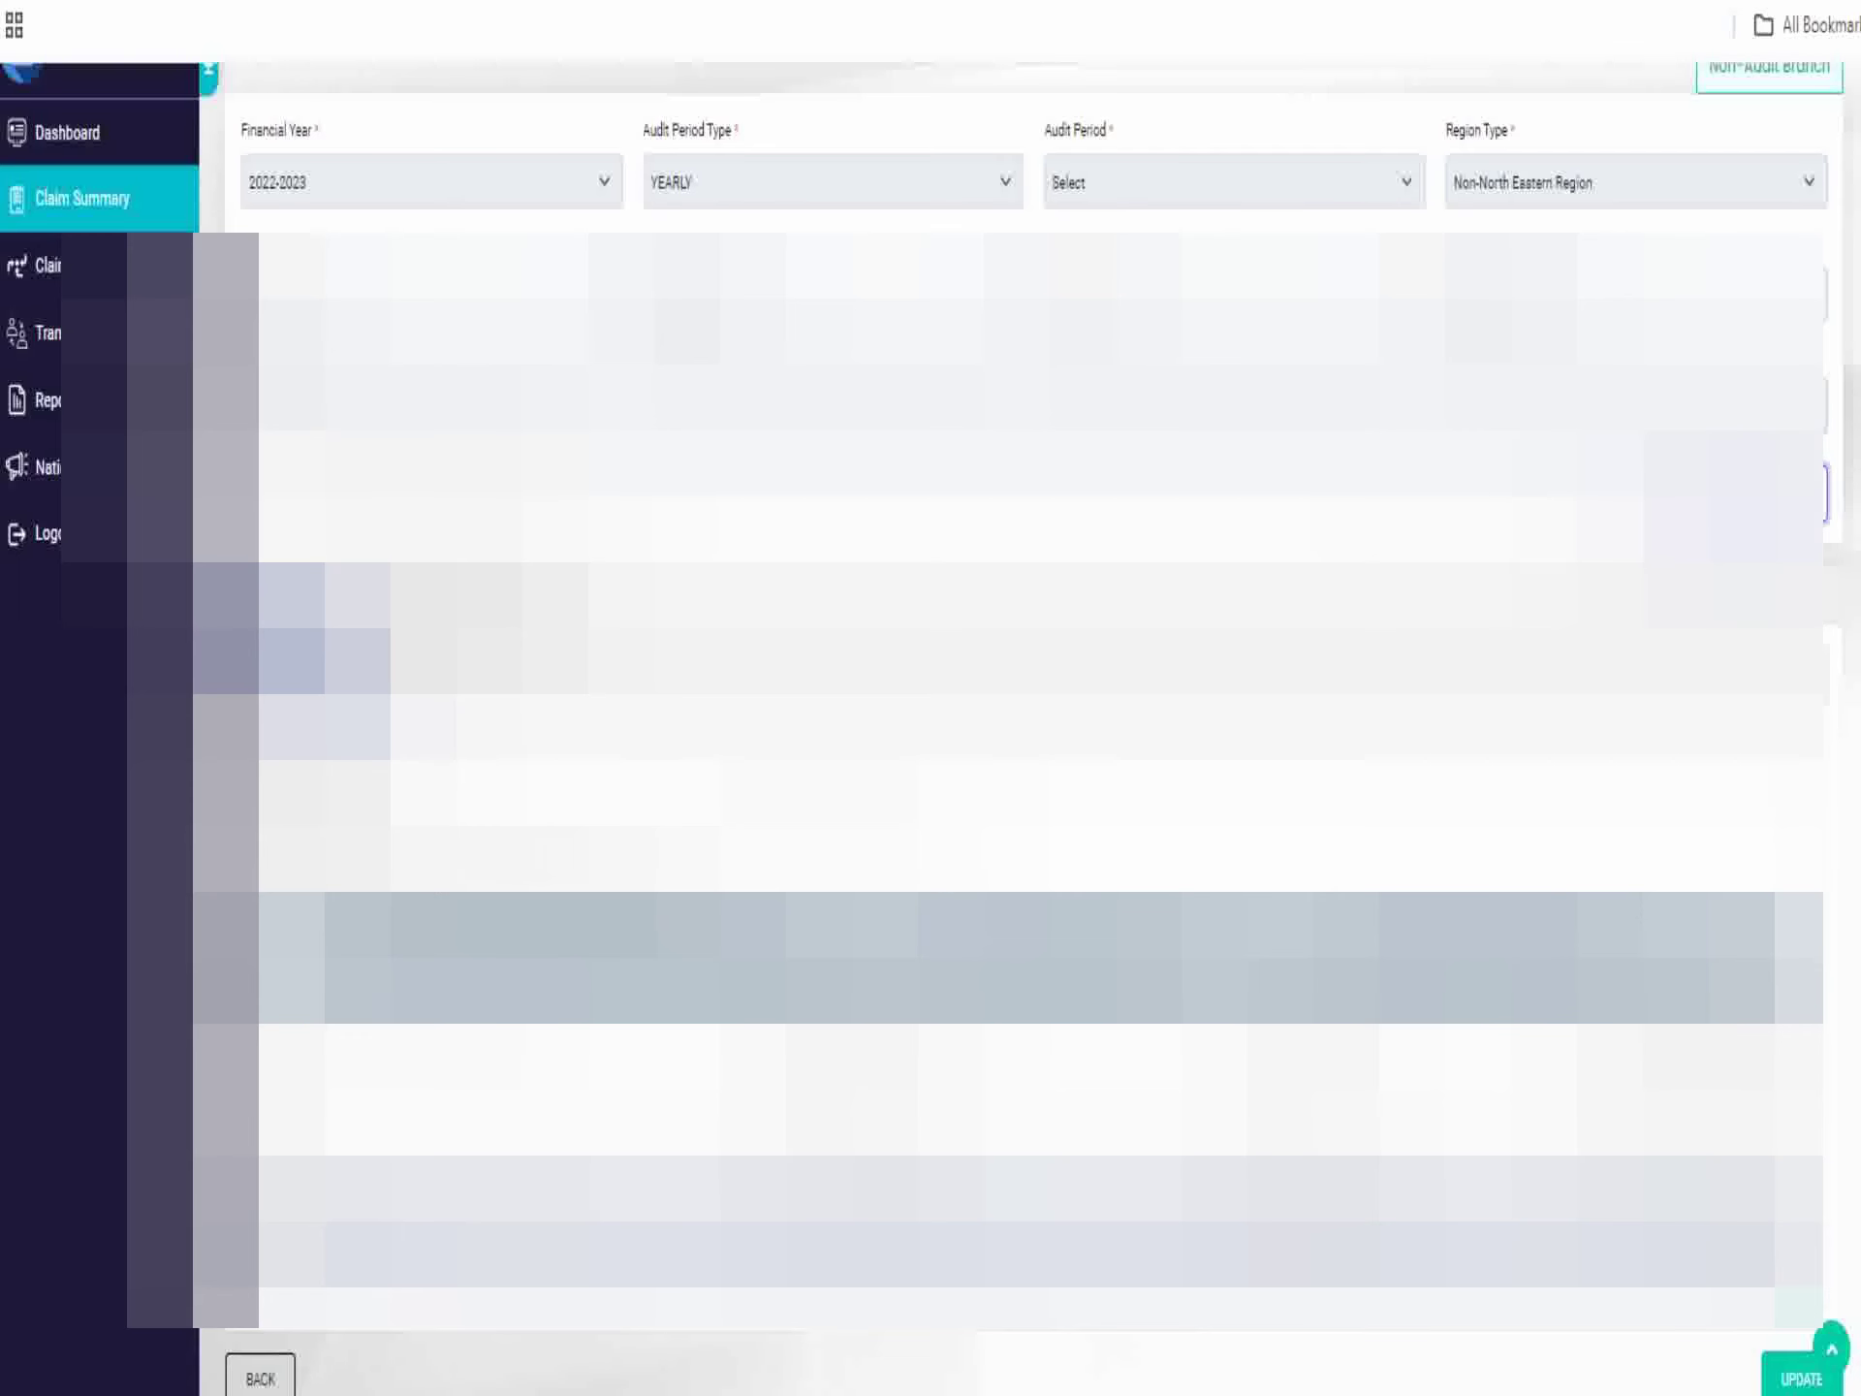
{"action": "scroll", "coordinate": [444, 886], "scroll_direction": "up", "scroll_amount": 2}
{"action": "left_click", "coordinate": [282, 873]}
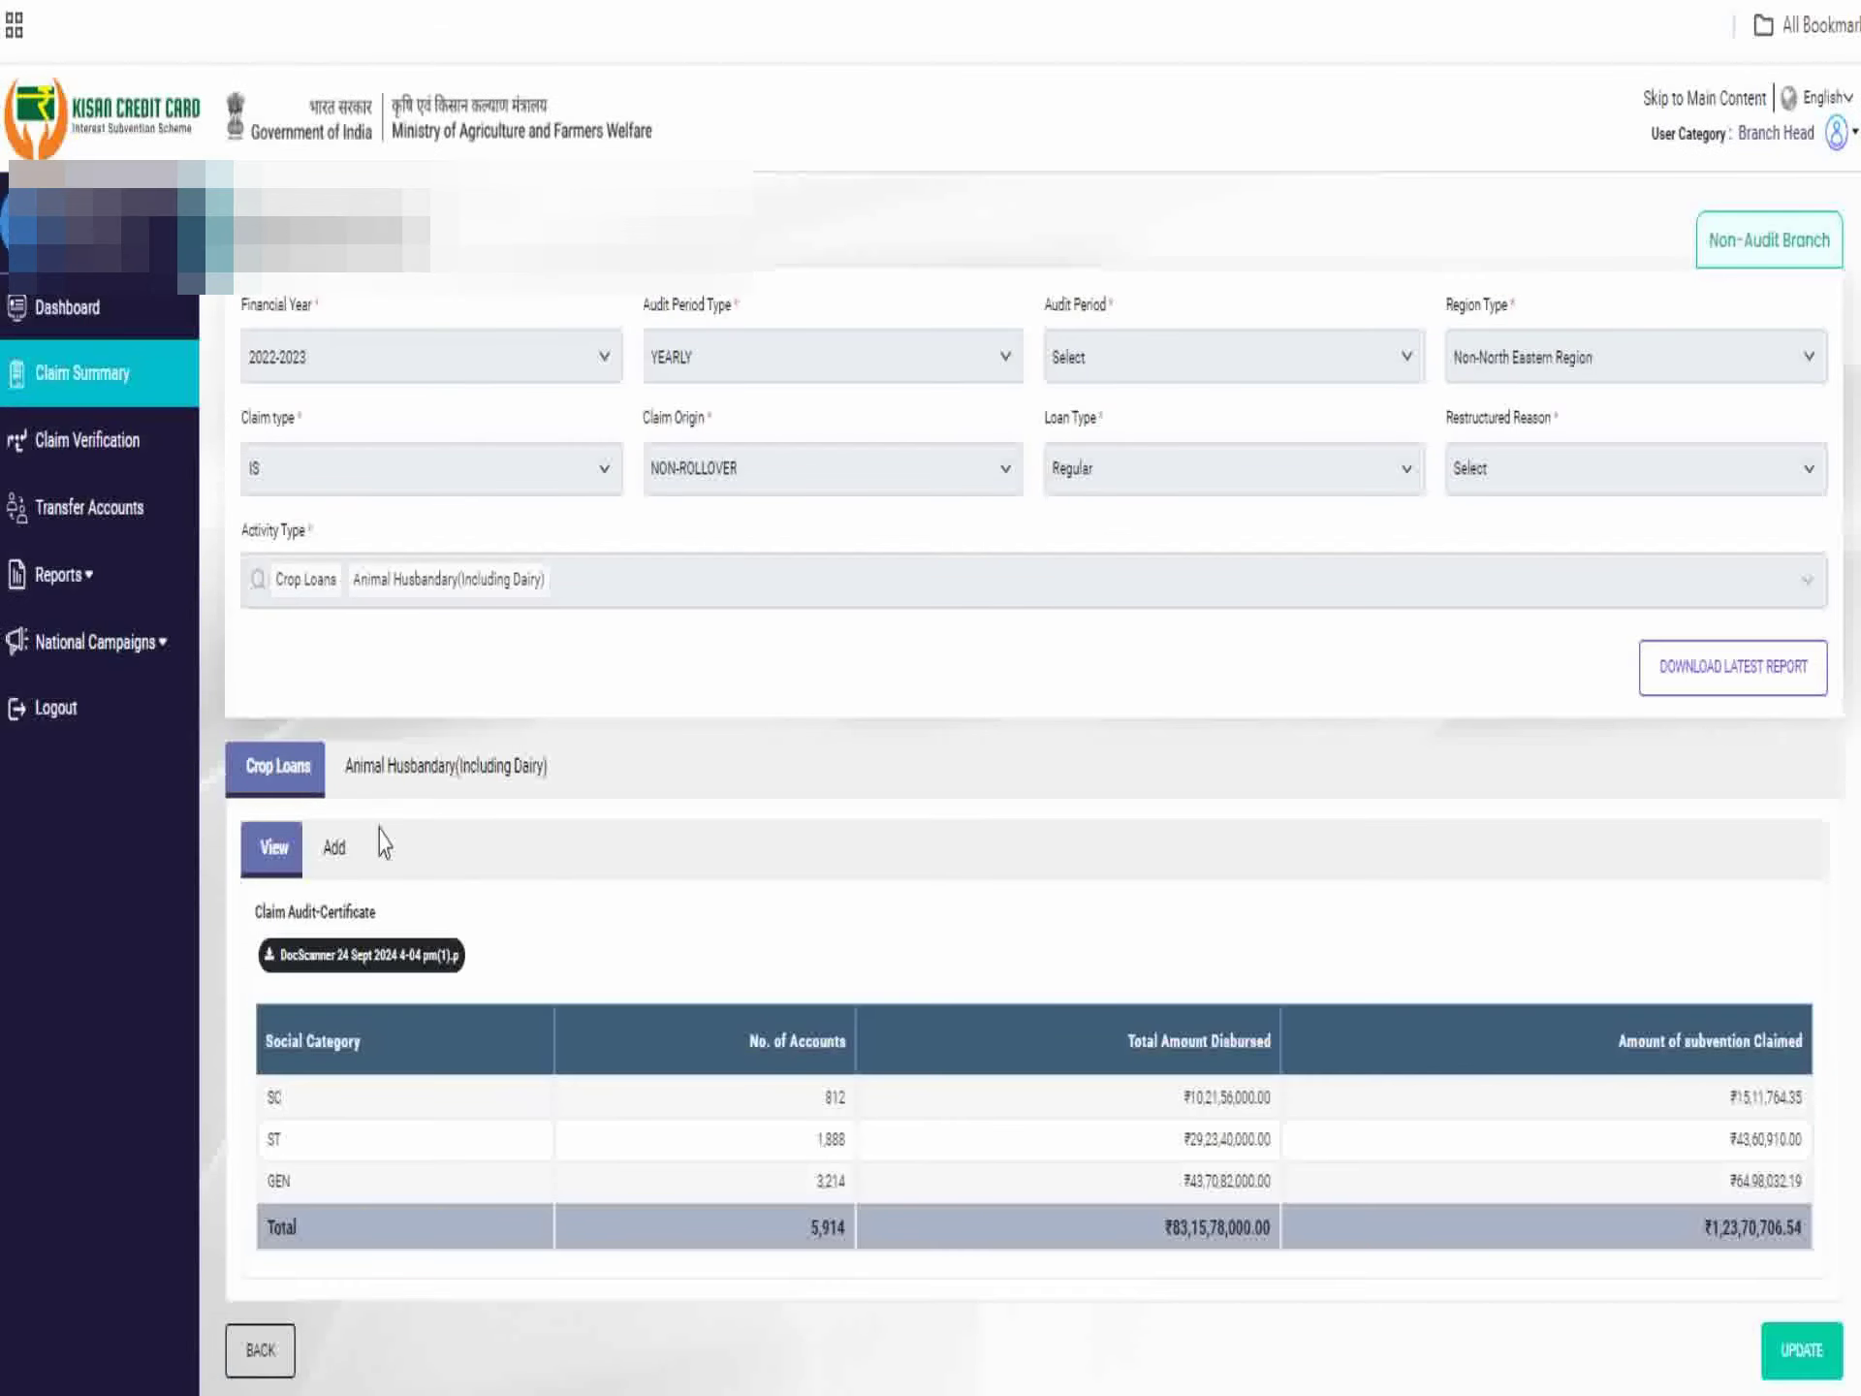
{"action": "left_click", "coordinate": [385, 787]}
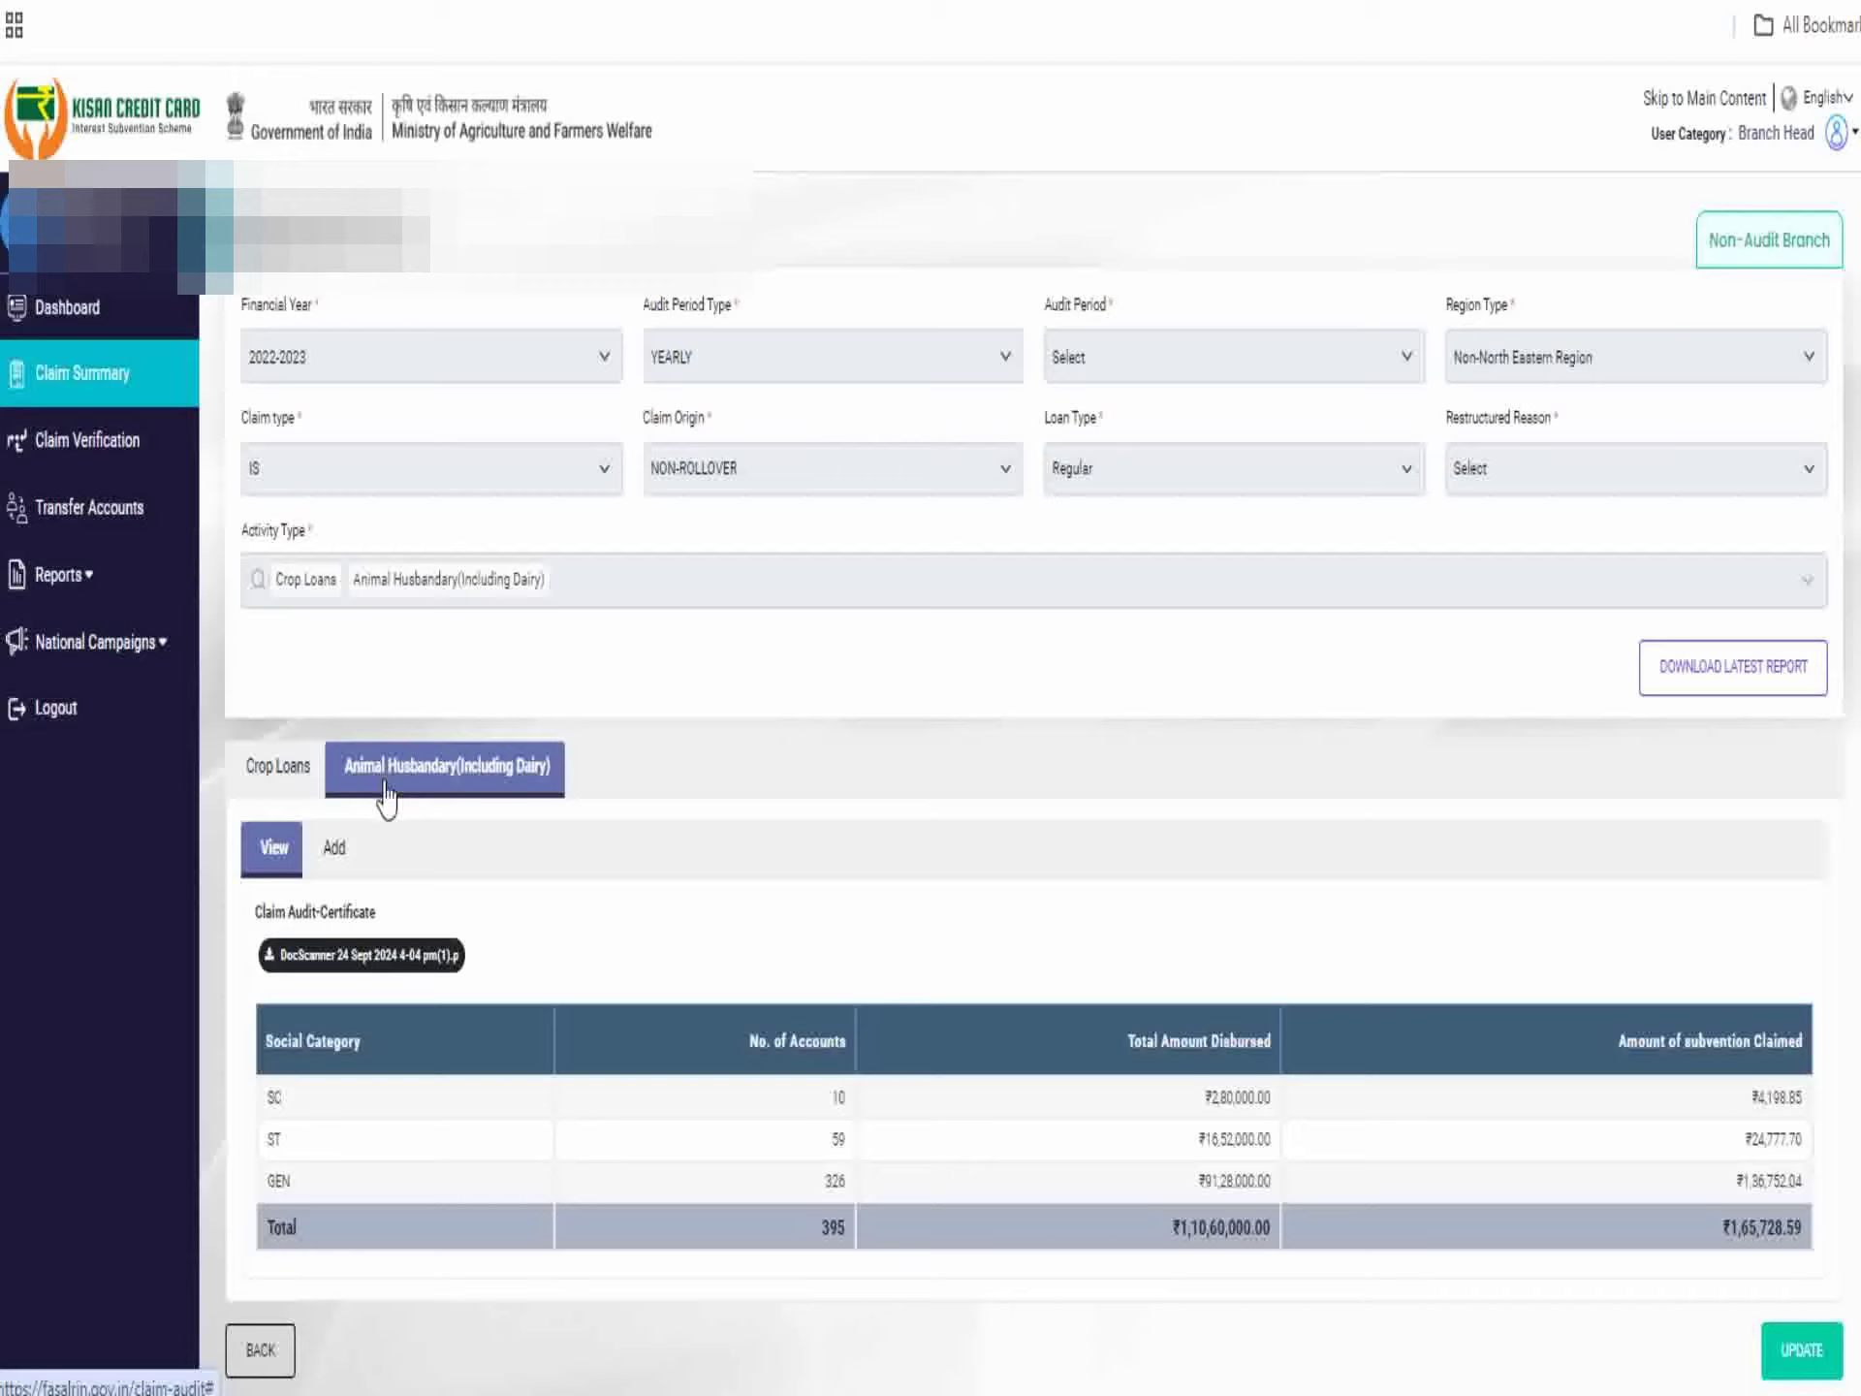
{"action": "left_click", "coordinate": [277, 787]}
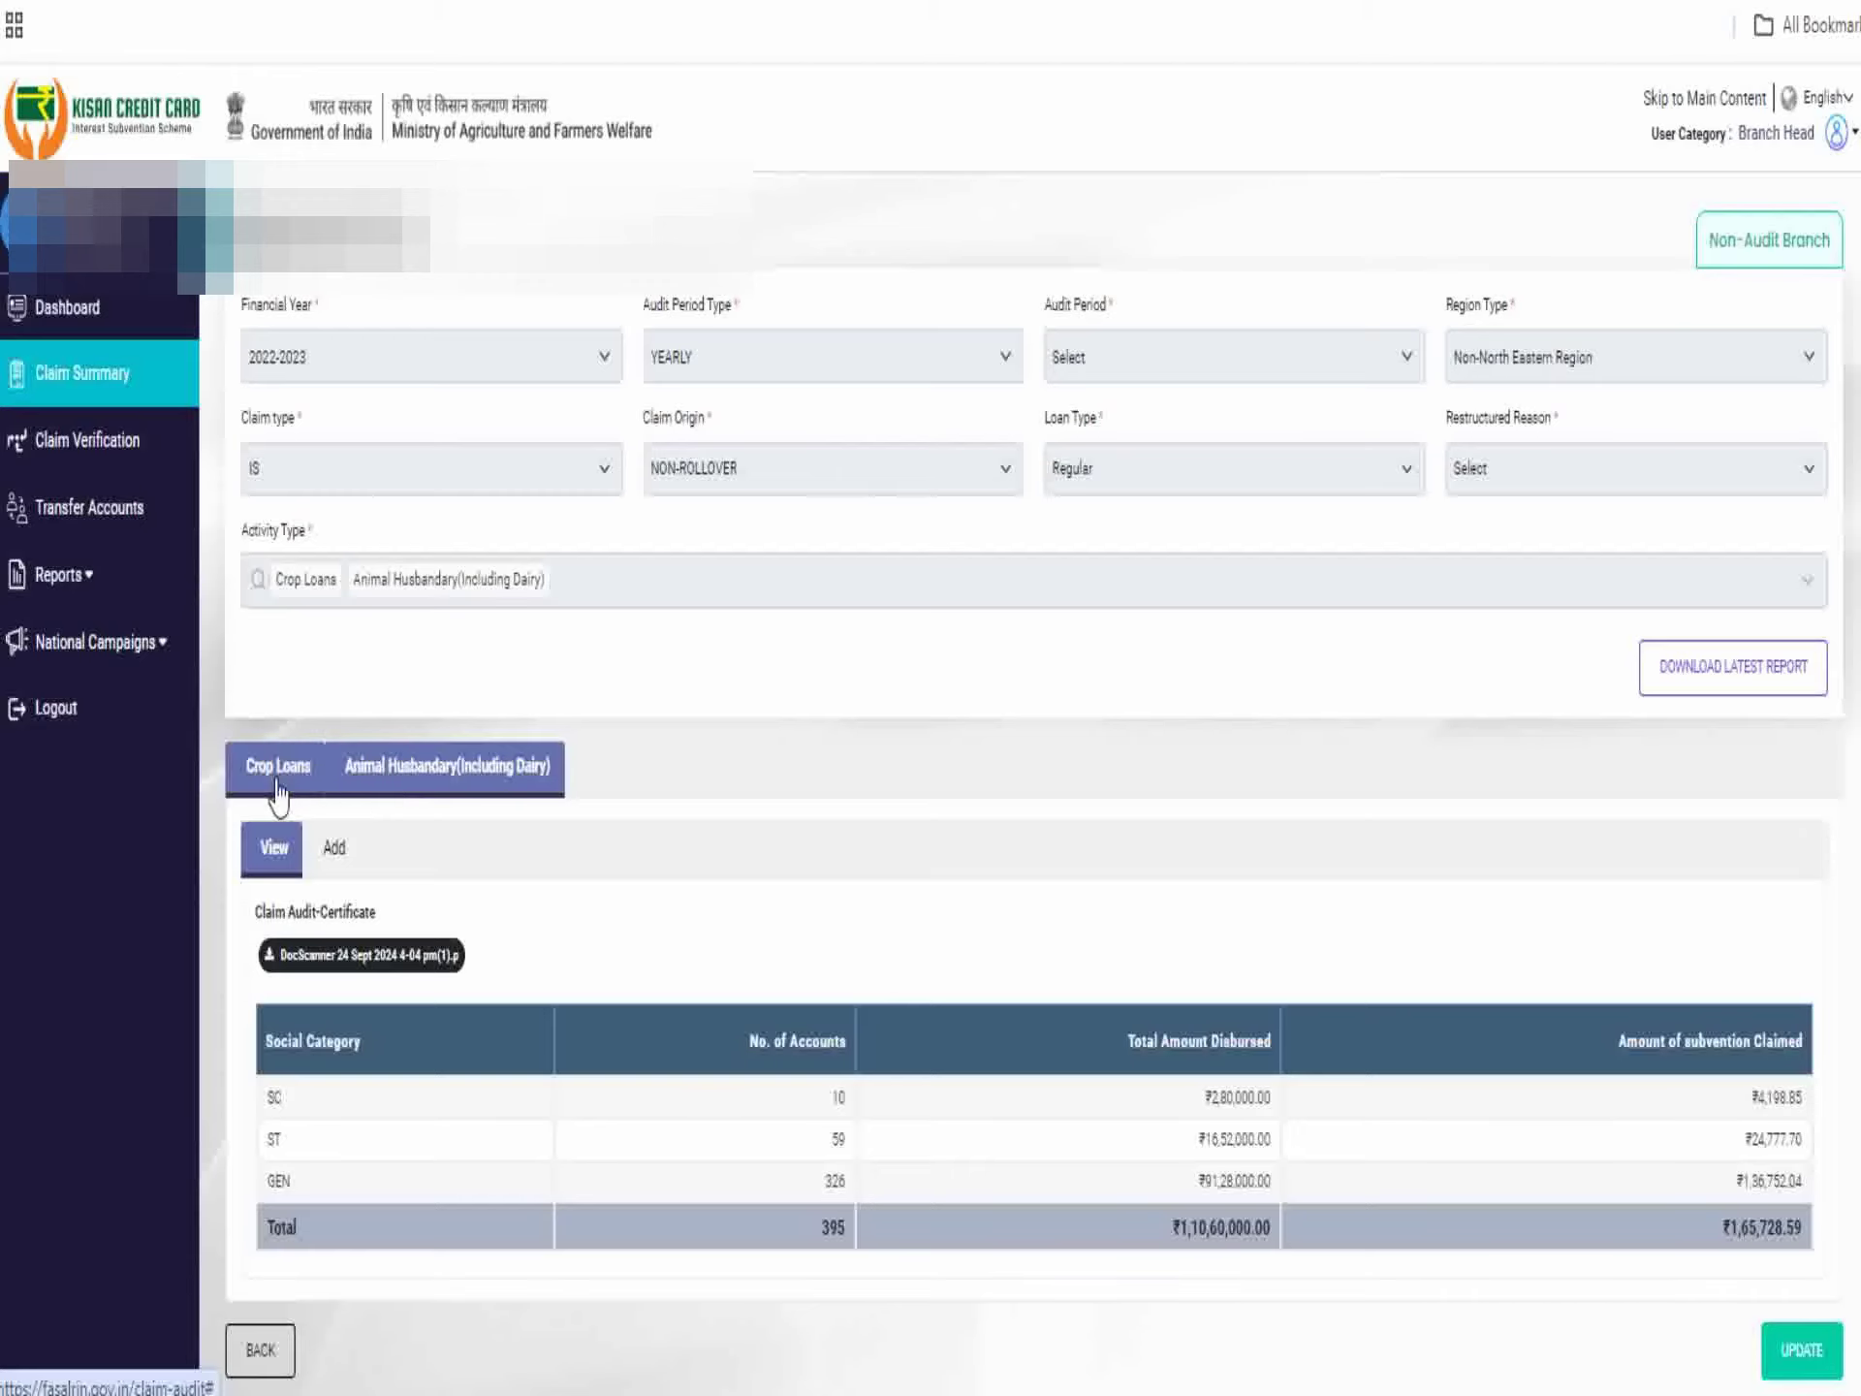
{"action": "left_click", "coordinate": [335, 853]}
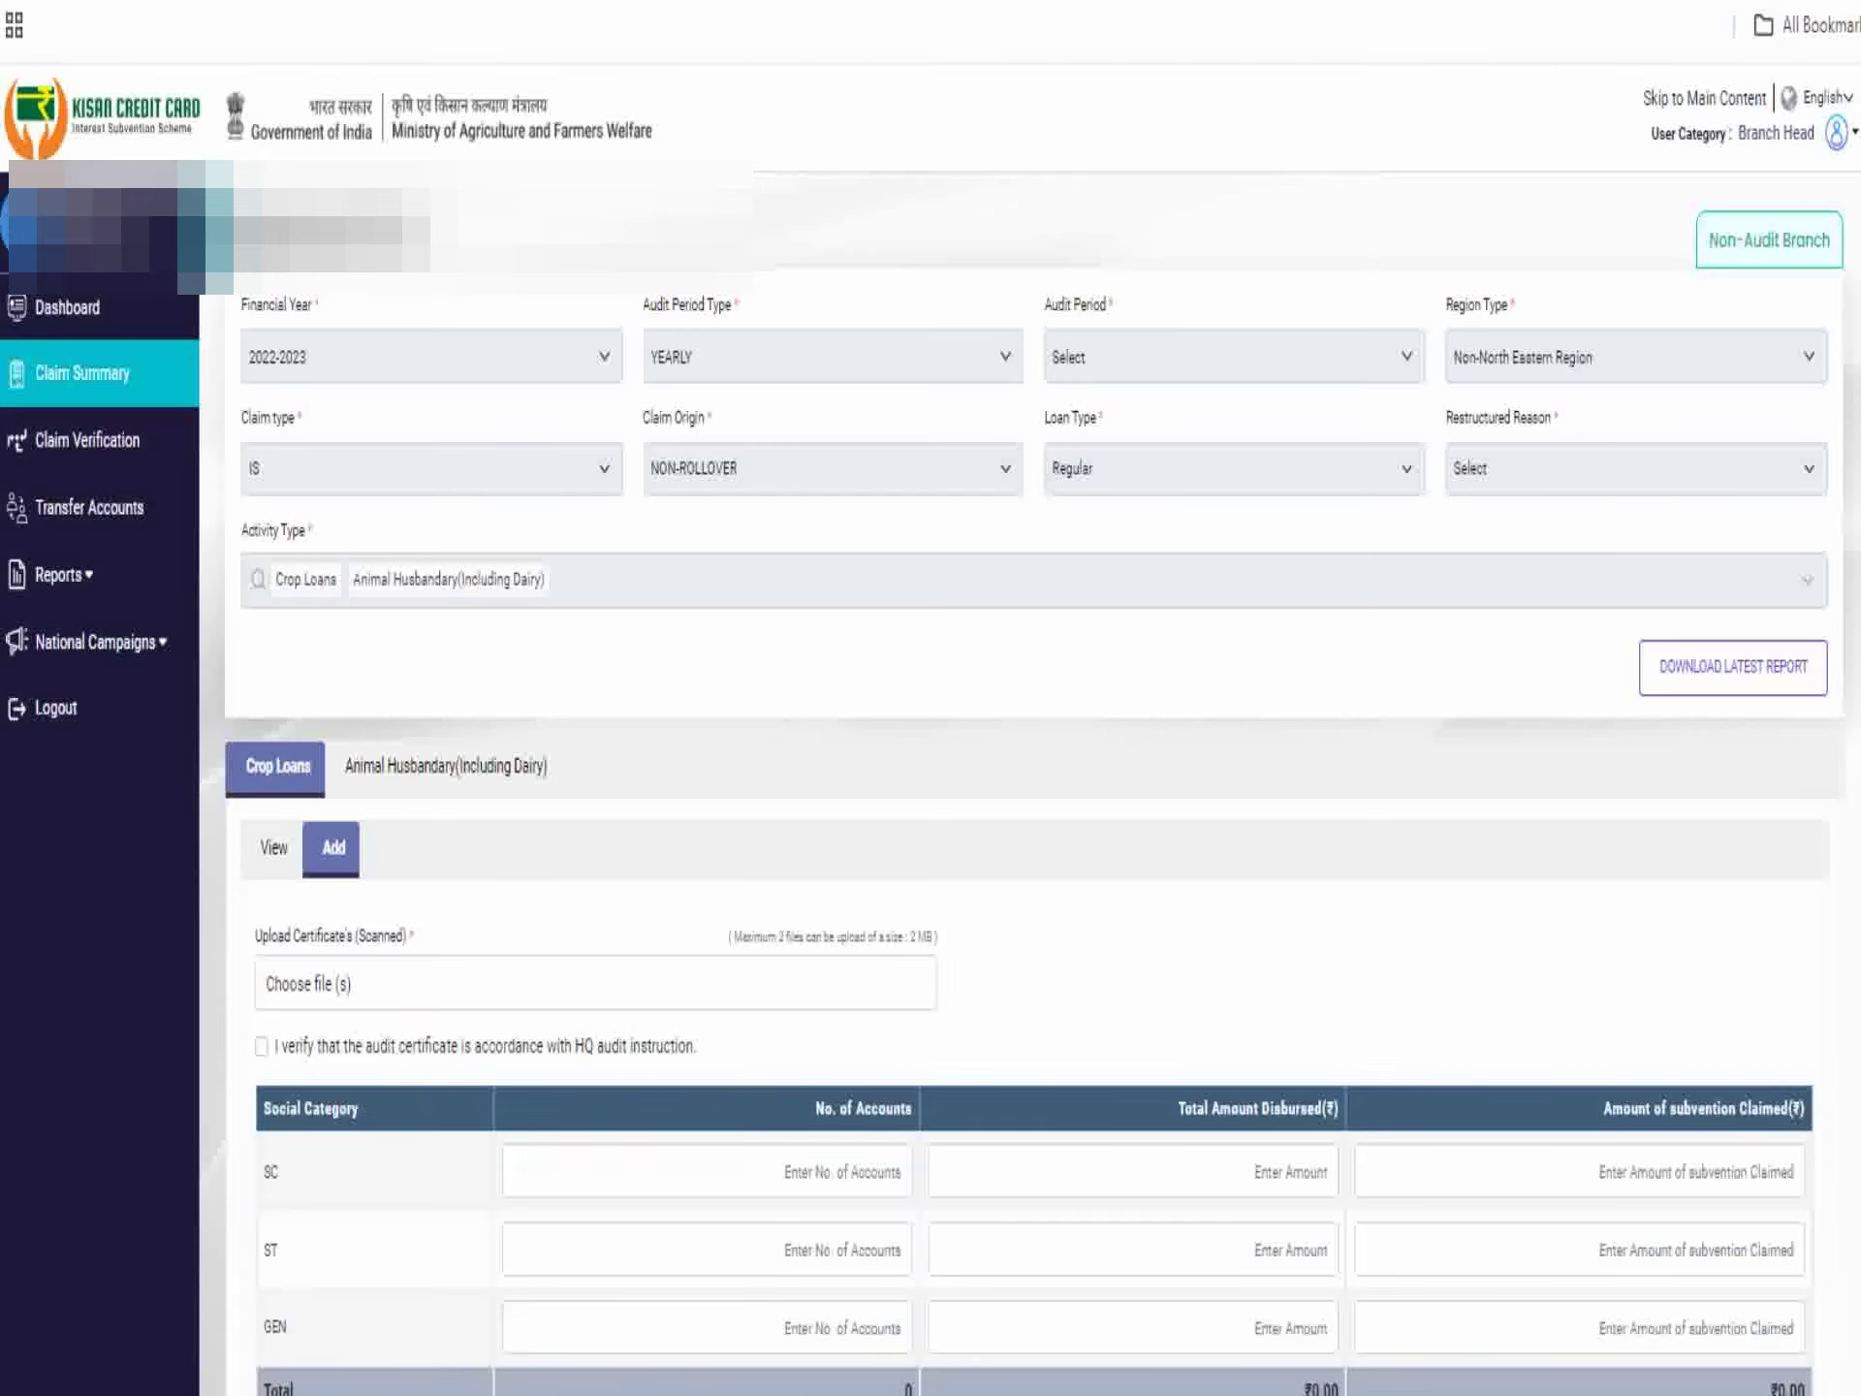
Switch back to the claim report in Excel and add filters to the header row.
{"action": "left_click", "coordinate": [1539, 146]}
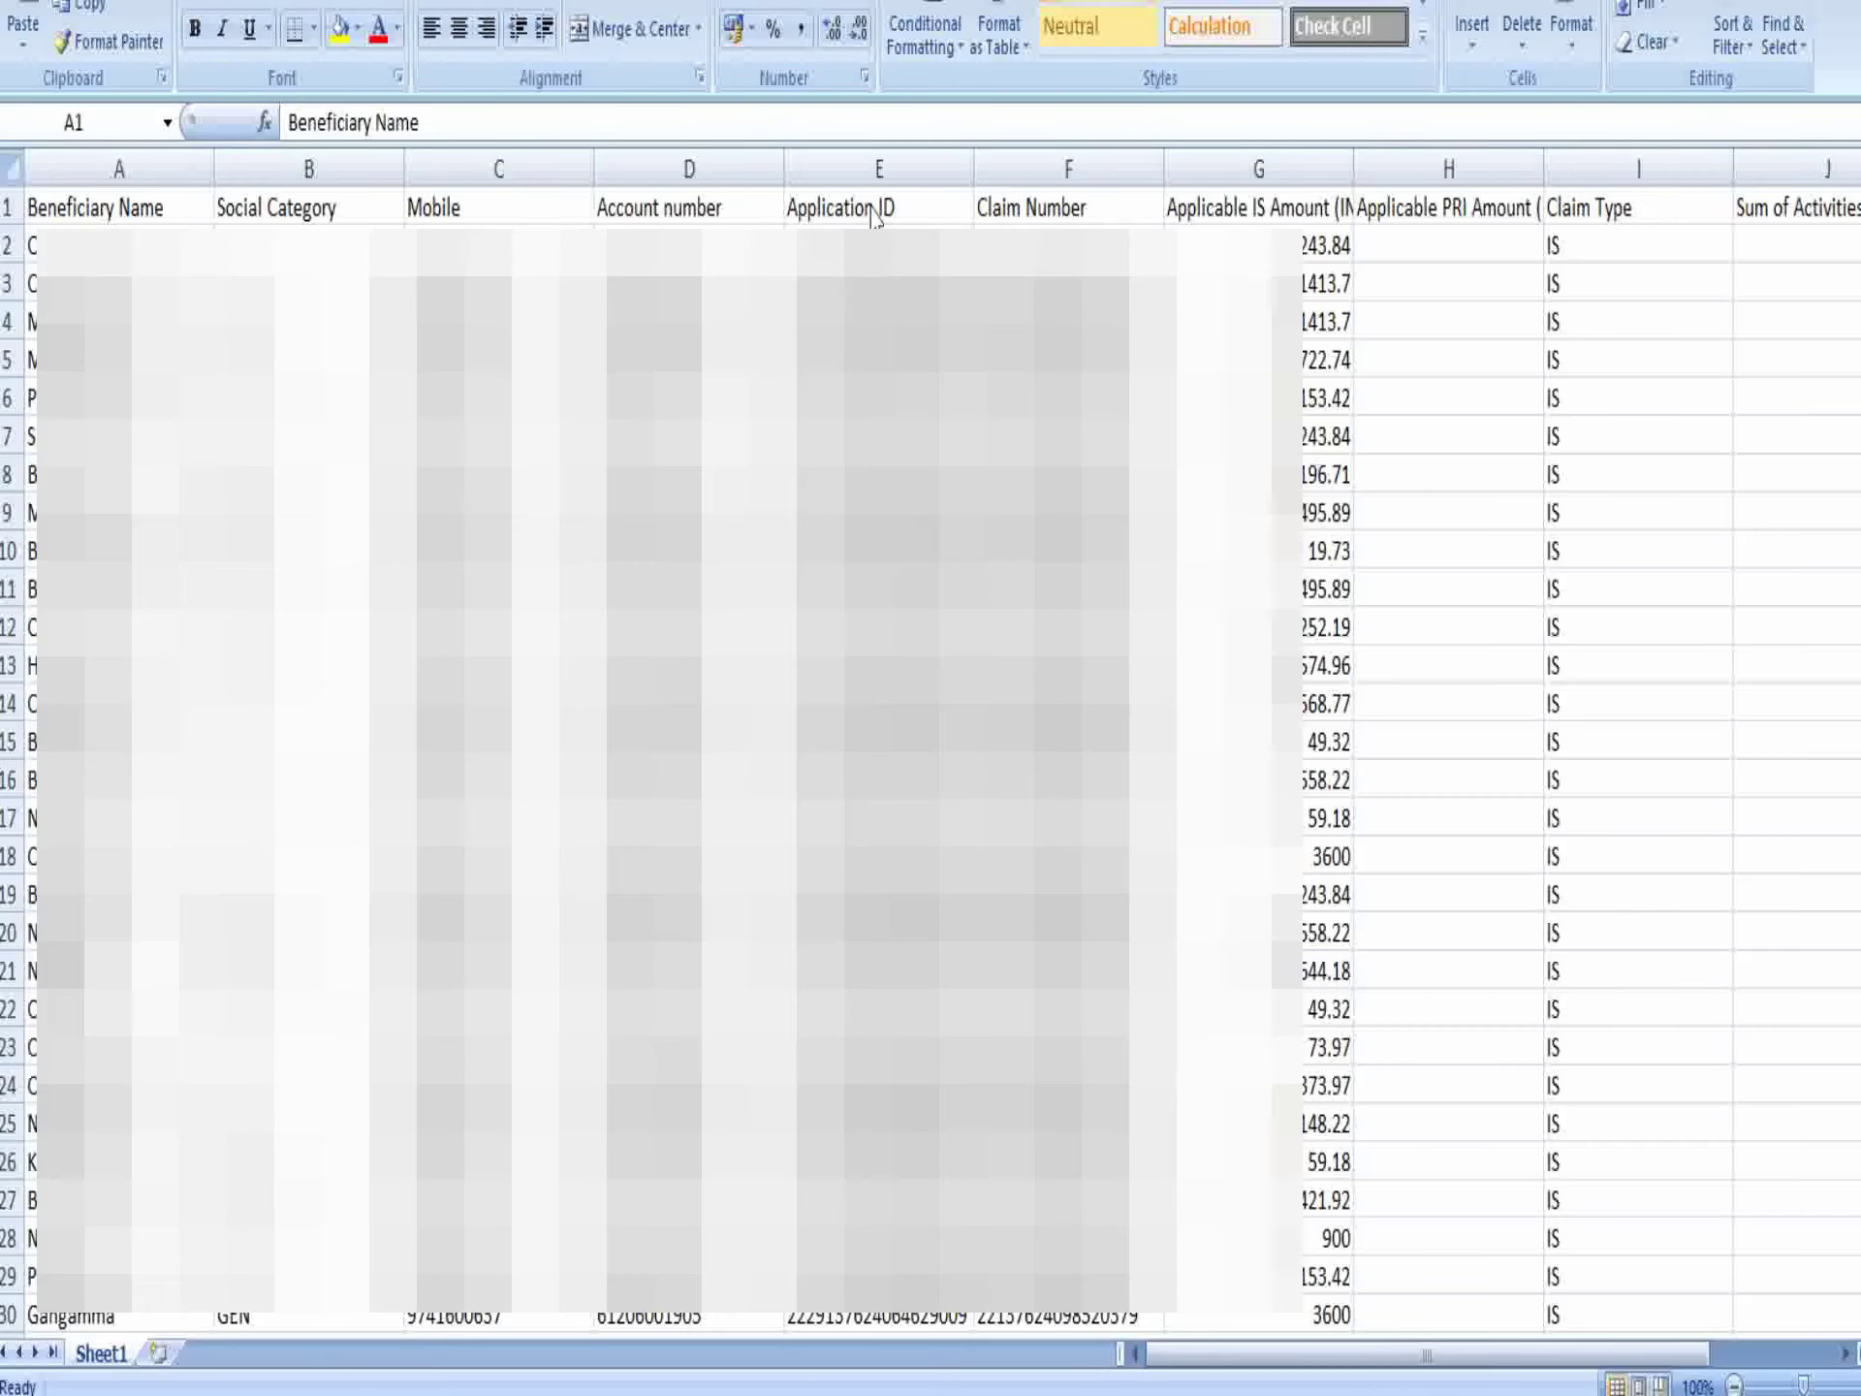
{"action": "left_click", "coordinate": [8, 208]}
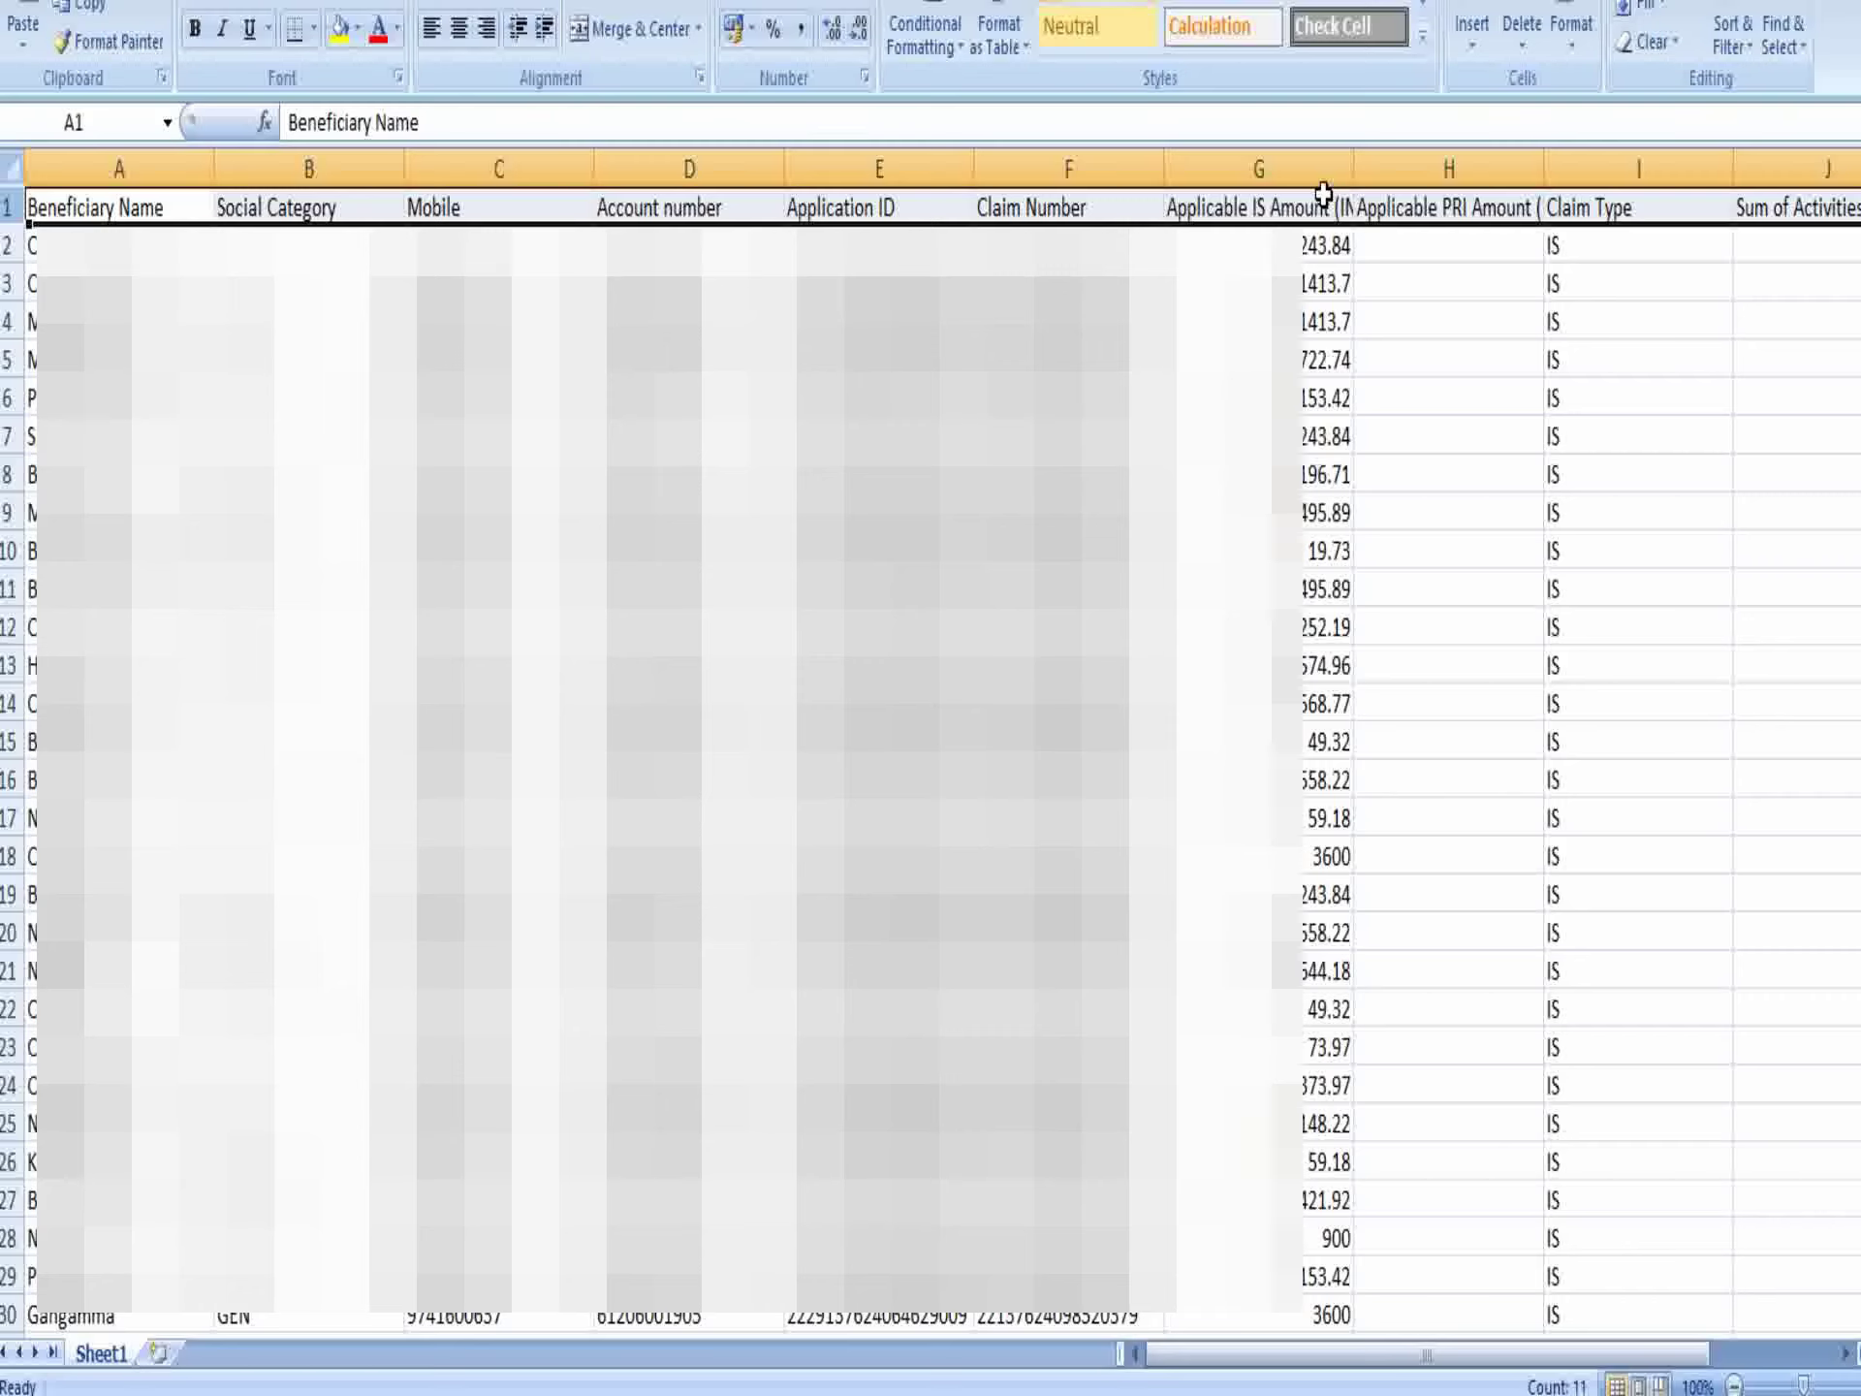
{"action": "left_click", "coordinate": [1730, 35]}
{"action": "left_click", "coordinate": [1764, 223]}
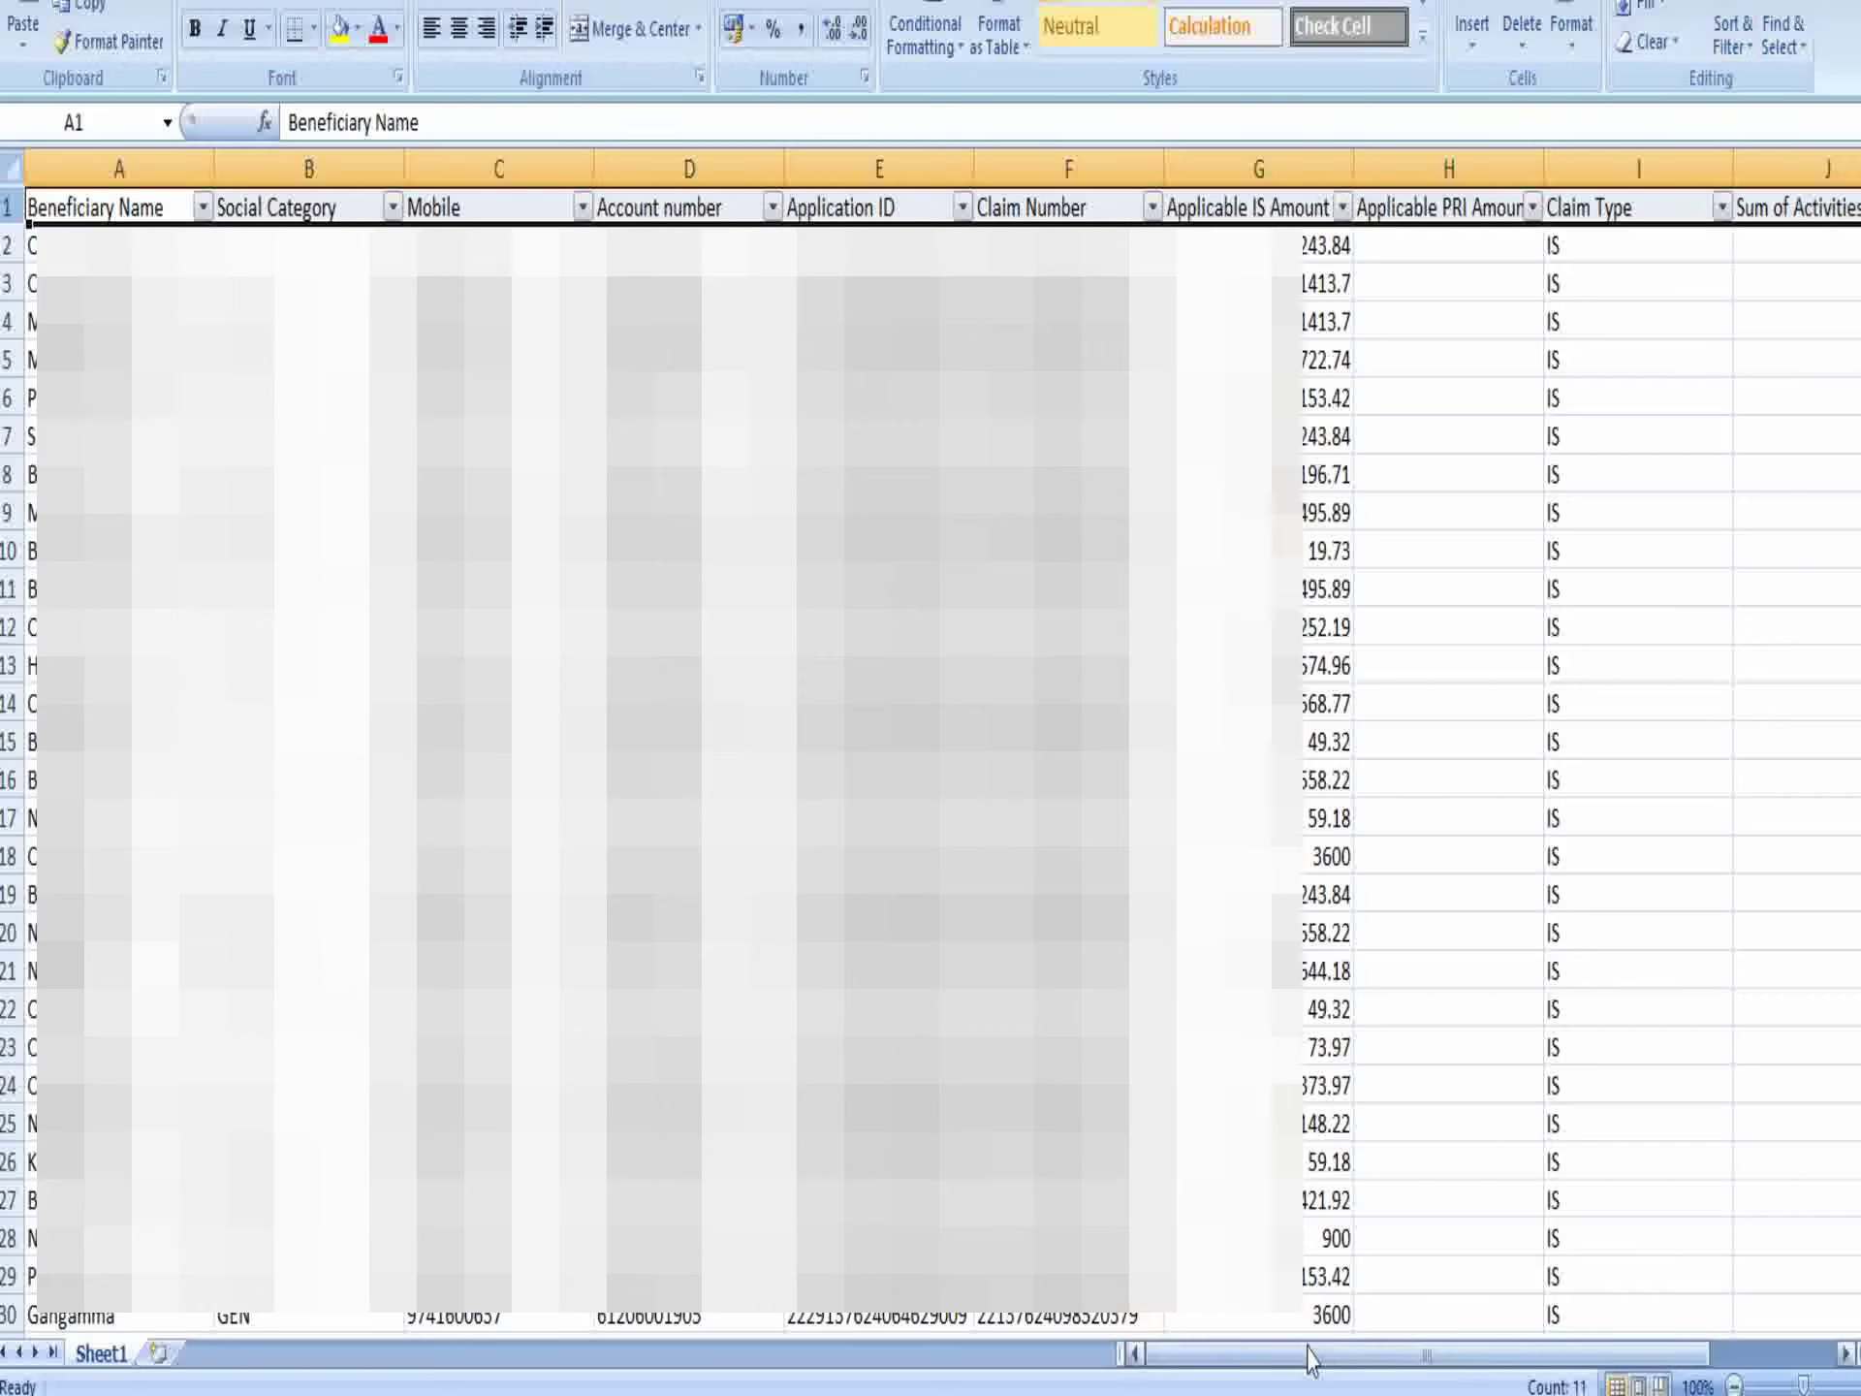
Sort the Submitted On column from Z to A.
{"action": "left_click_drag", "start_coordinate": [1427, 1354], "coordinate": [1551, 1355]}
{"action": "left_click", "coordinate": [1722, 206]}
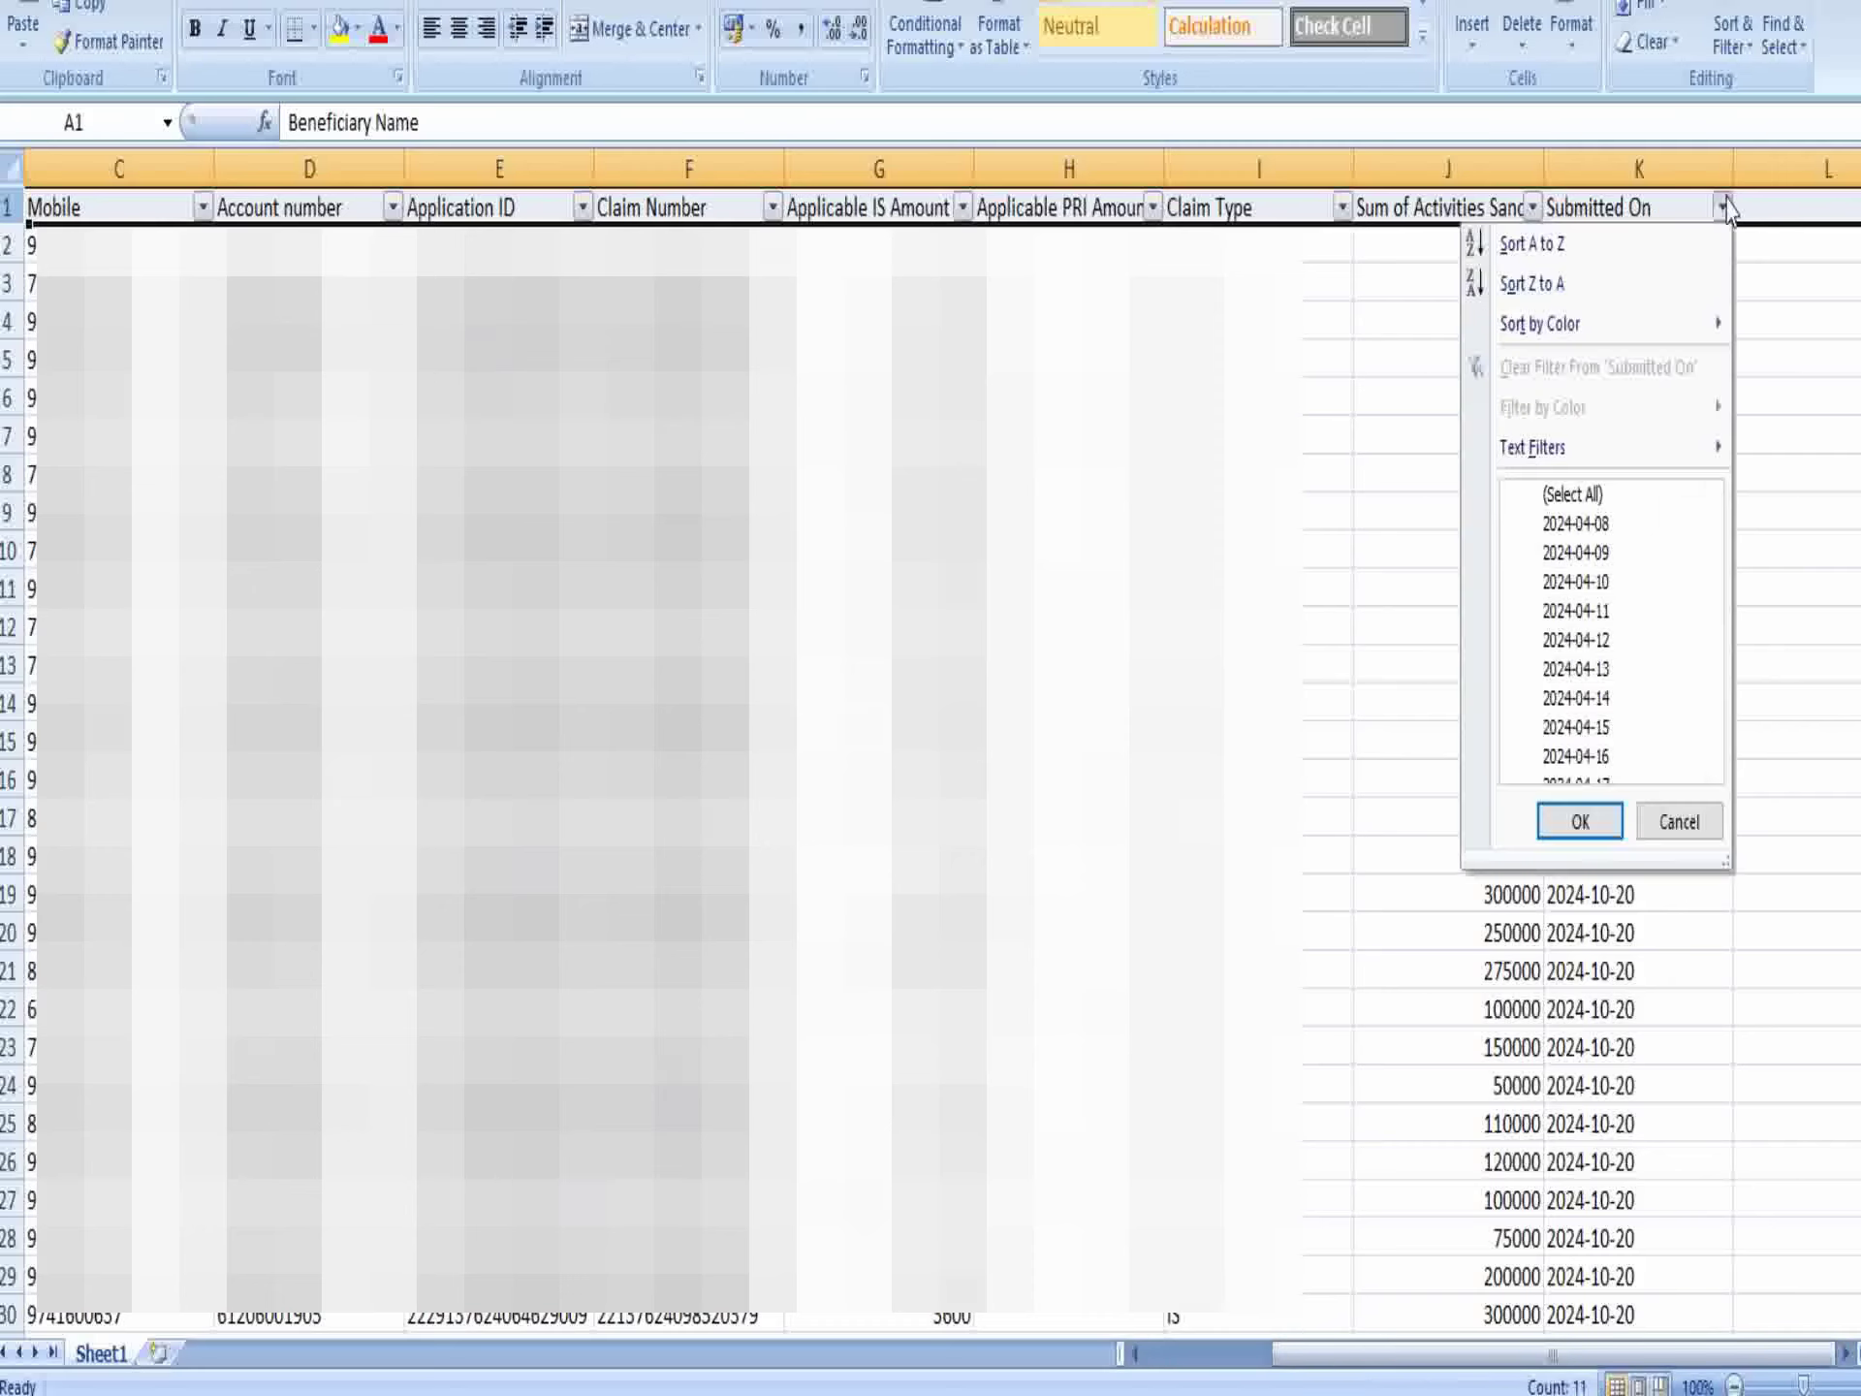
{"action": "left_click", "coordinate": [1628, 283]}
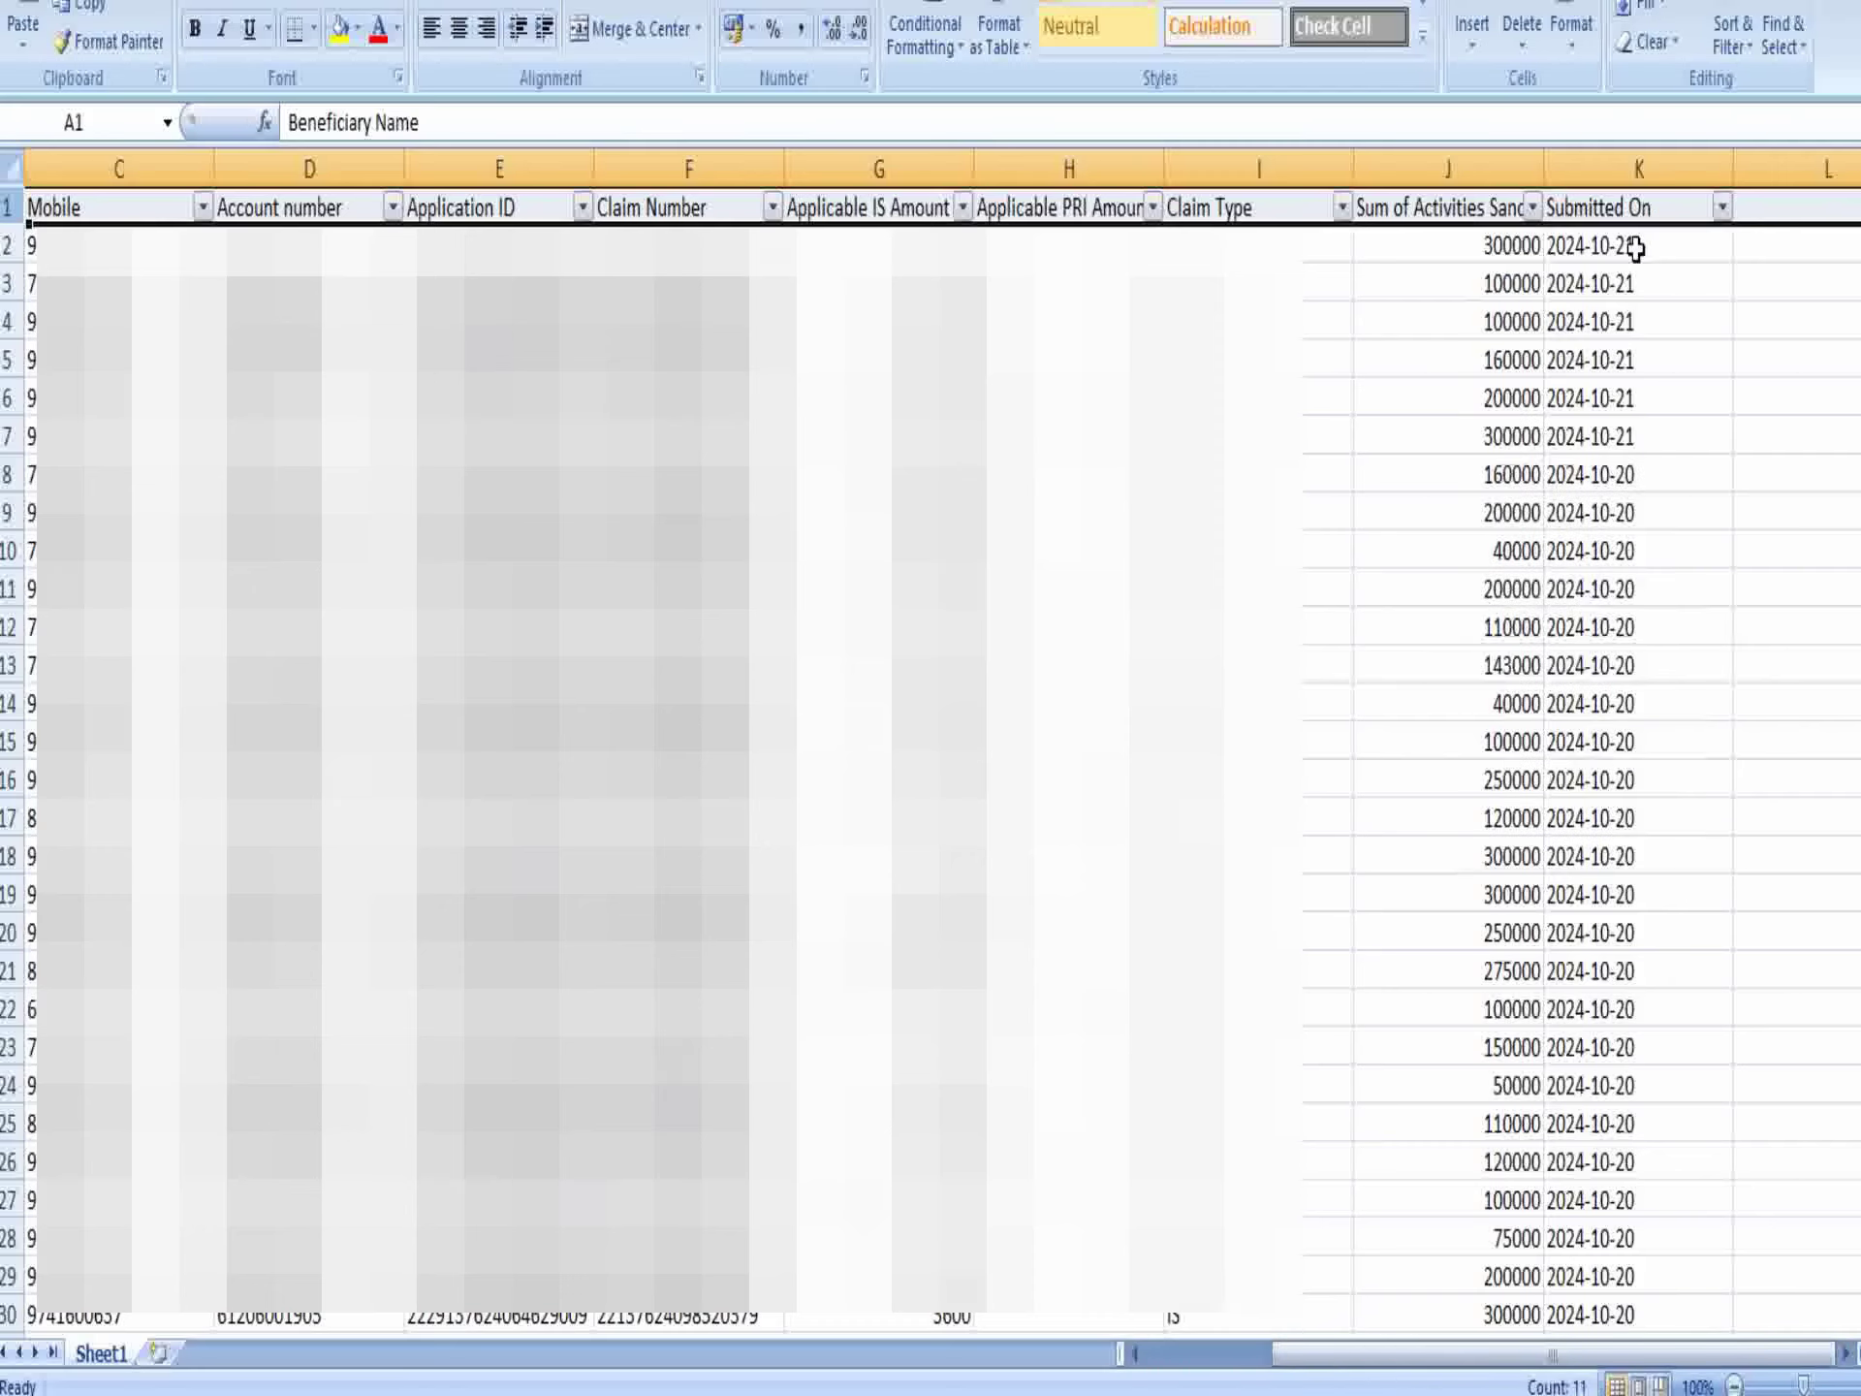
Copy all Submitted On dates from K2 down and paste them into a blank Notepad document.
{"action": "left_click", "coordinate": [1600, 247]}
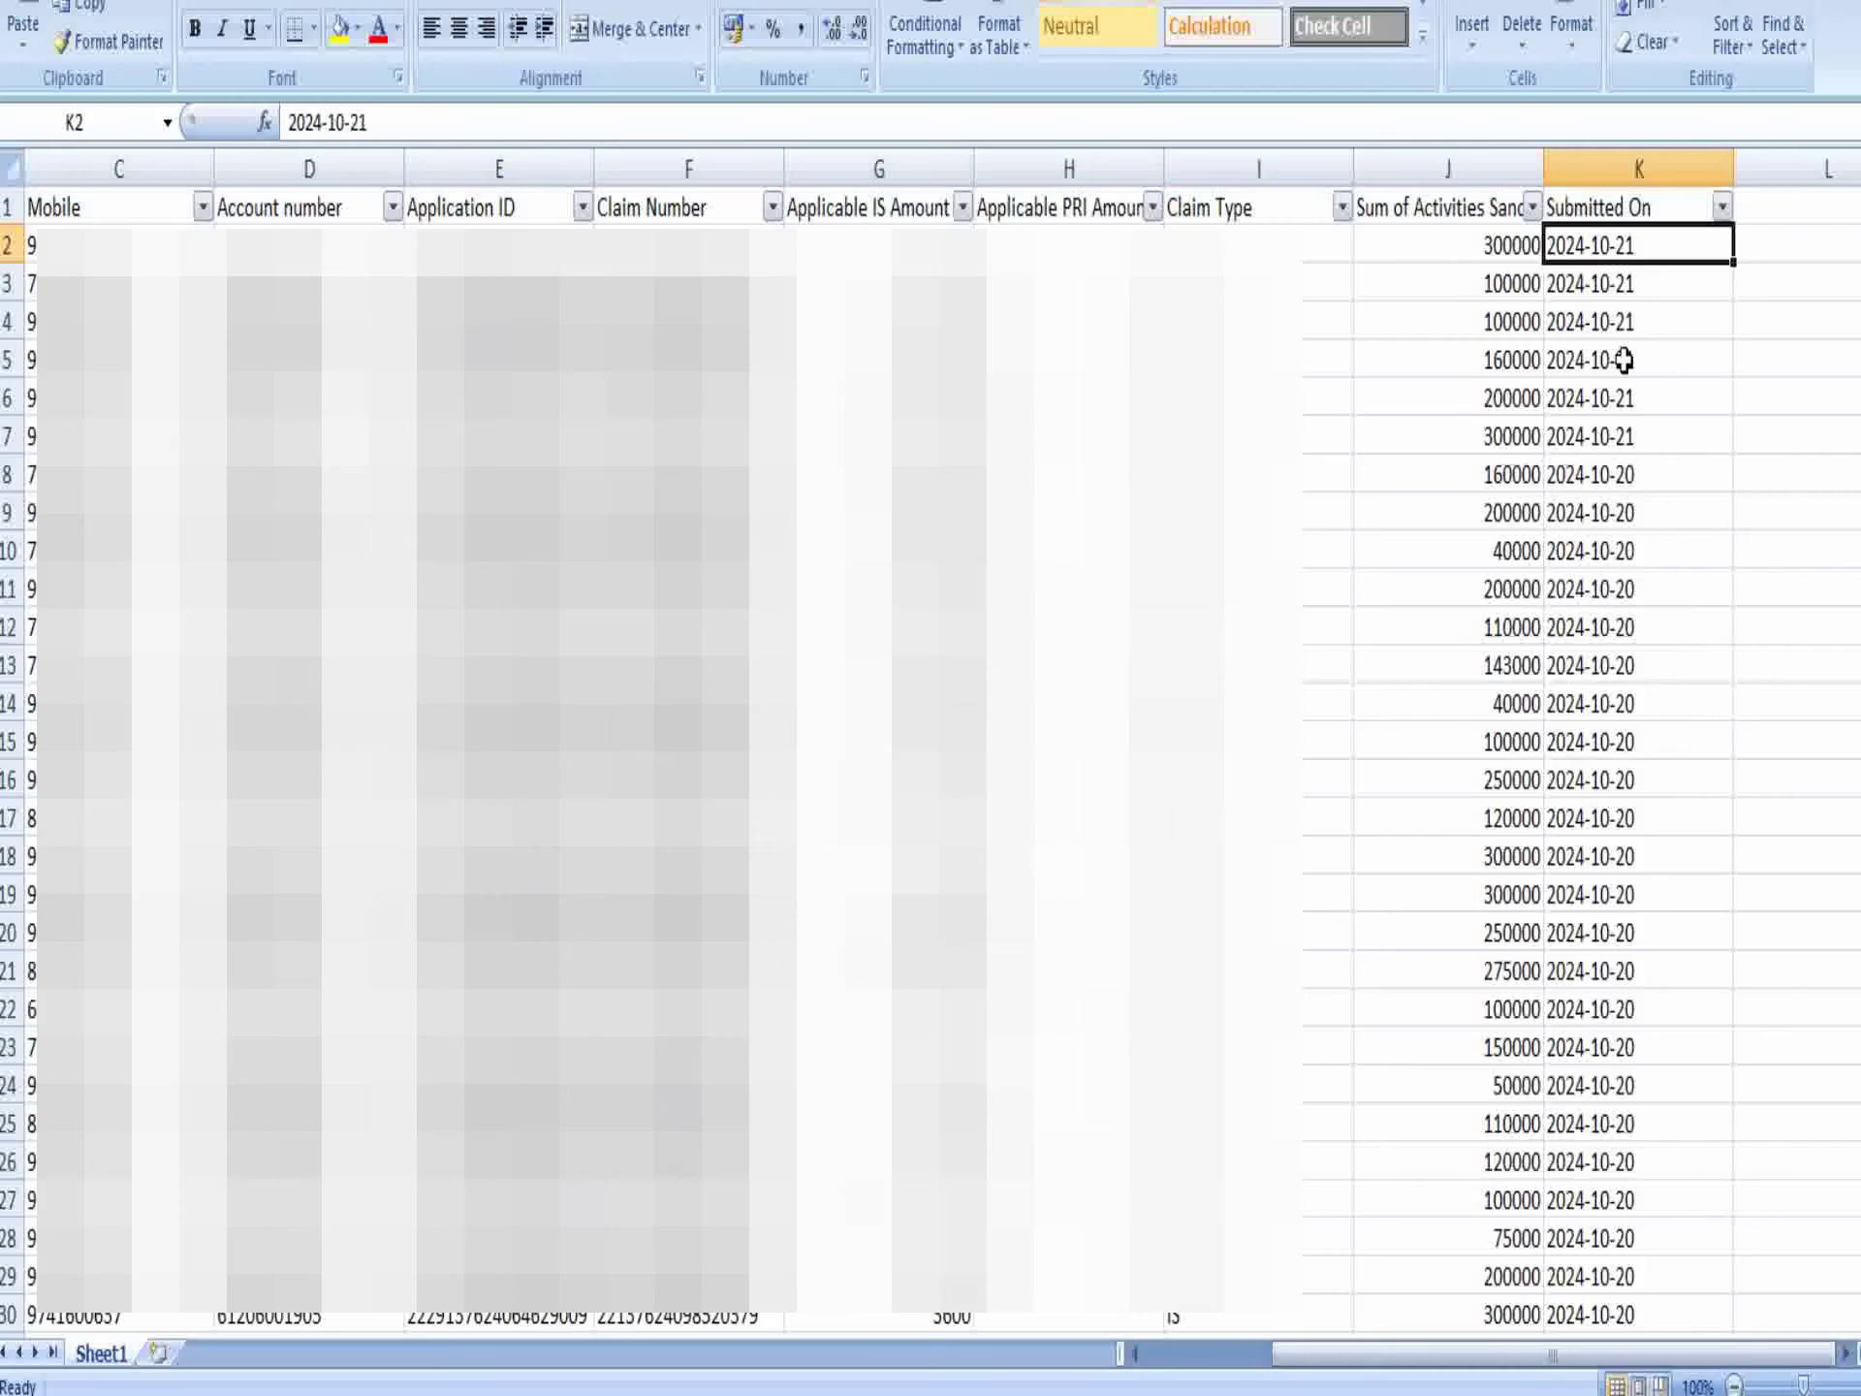
{"action": "key", "text": "ctrl+shift+Down"}
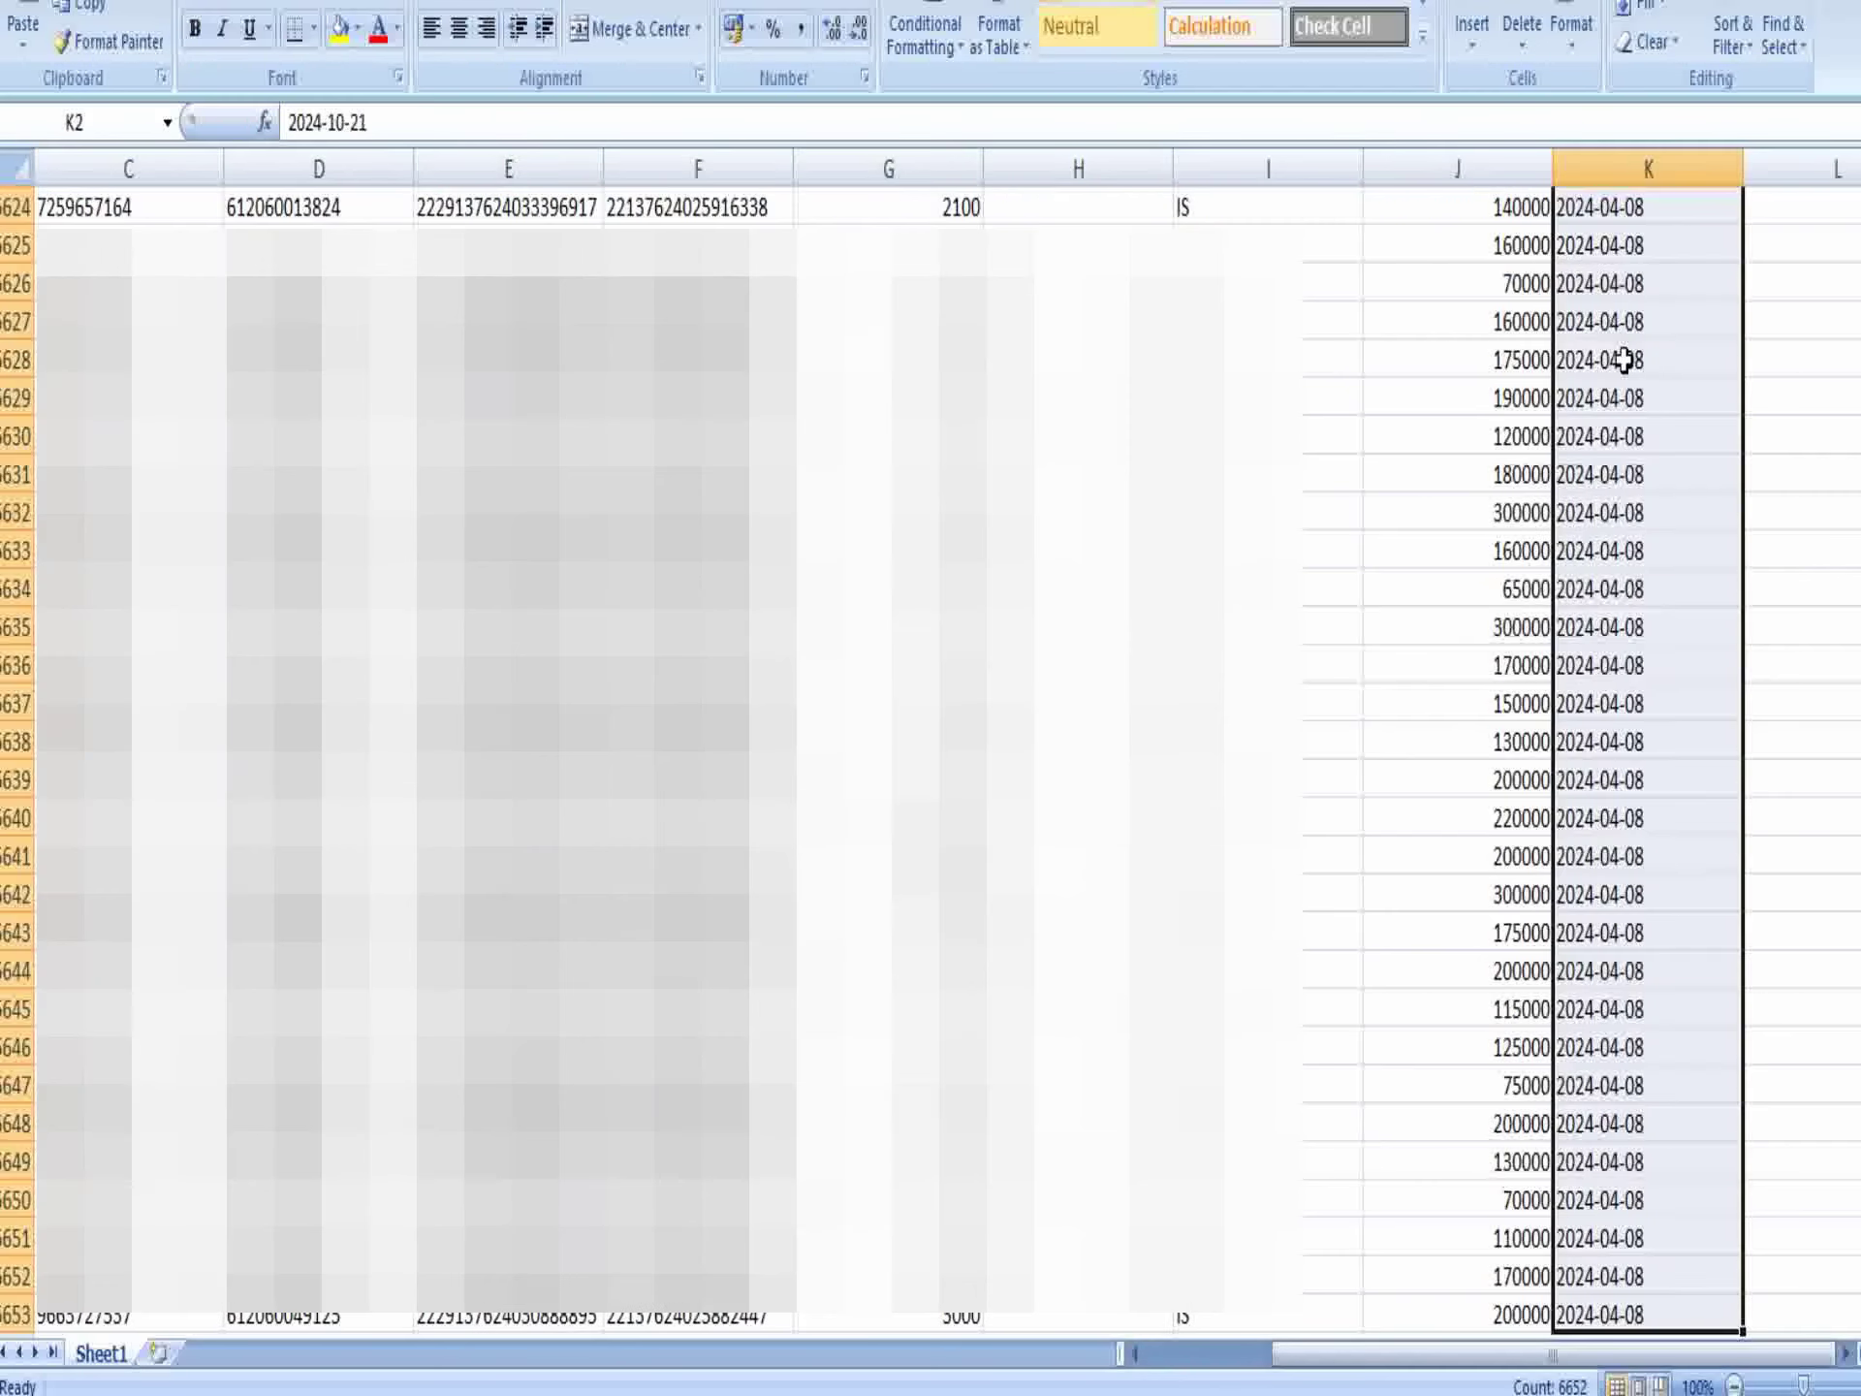
{"action": "key", "text": "ctrl+c"}
{"action": "key", "text": "super+d"}
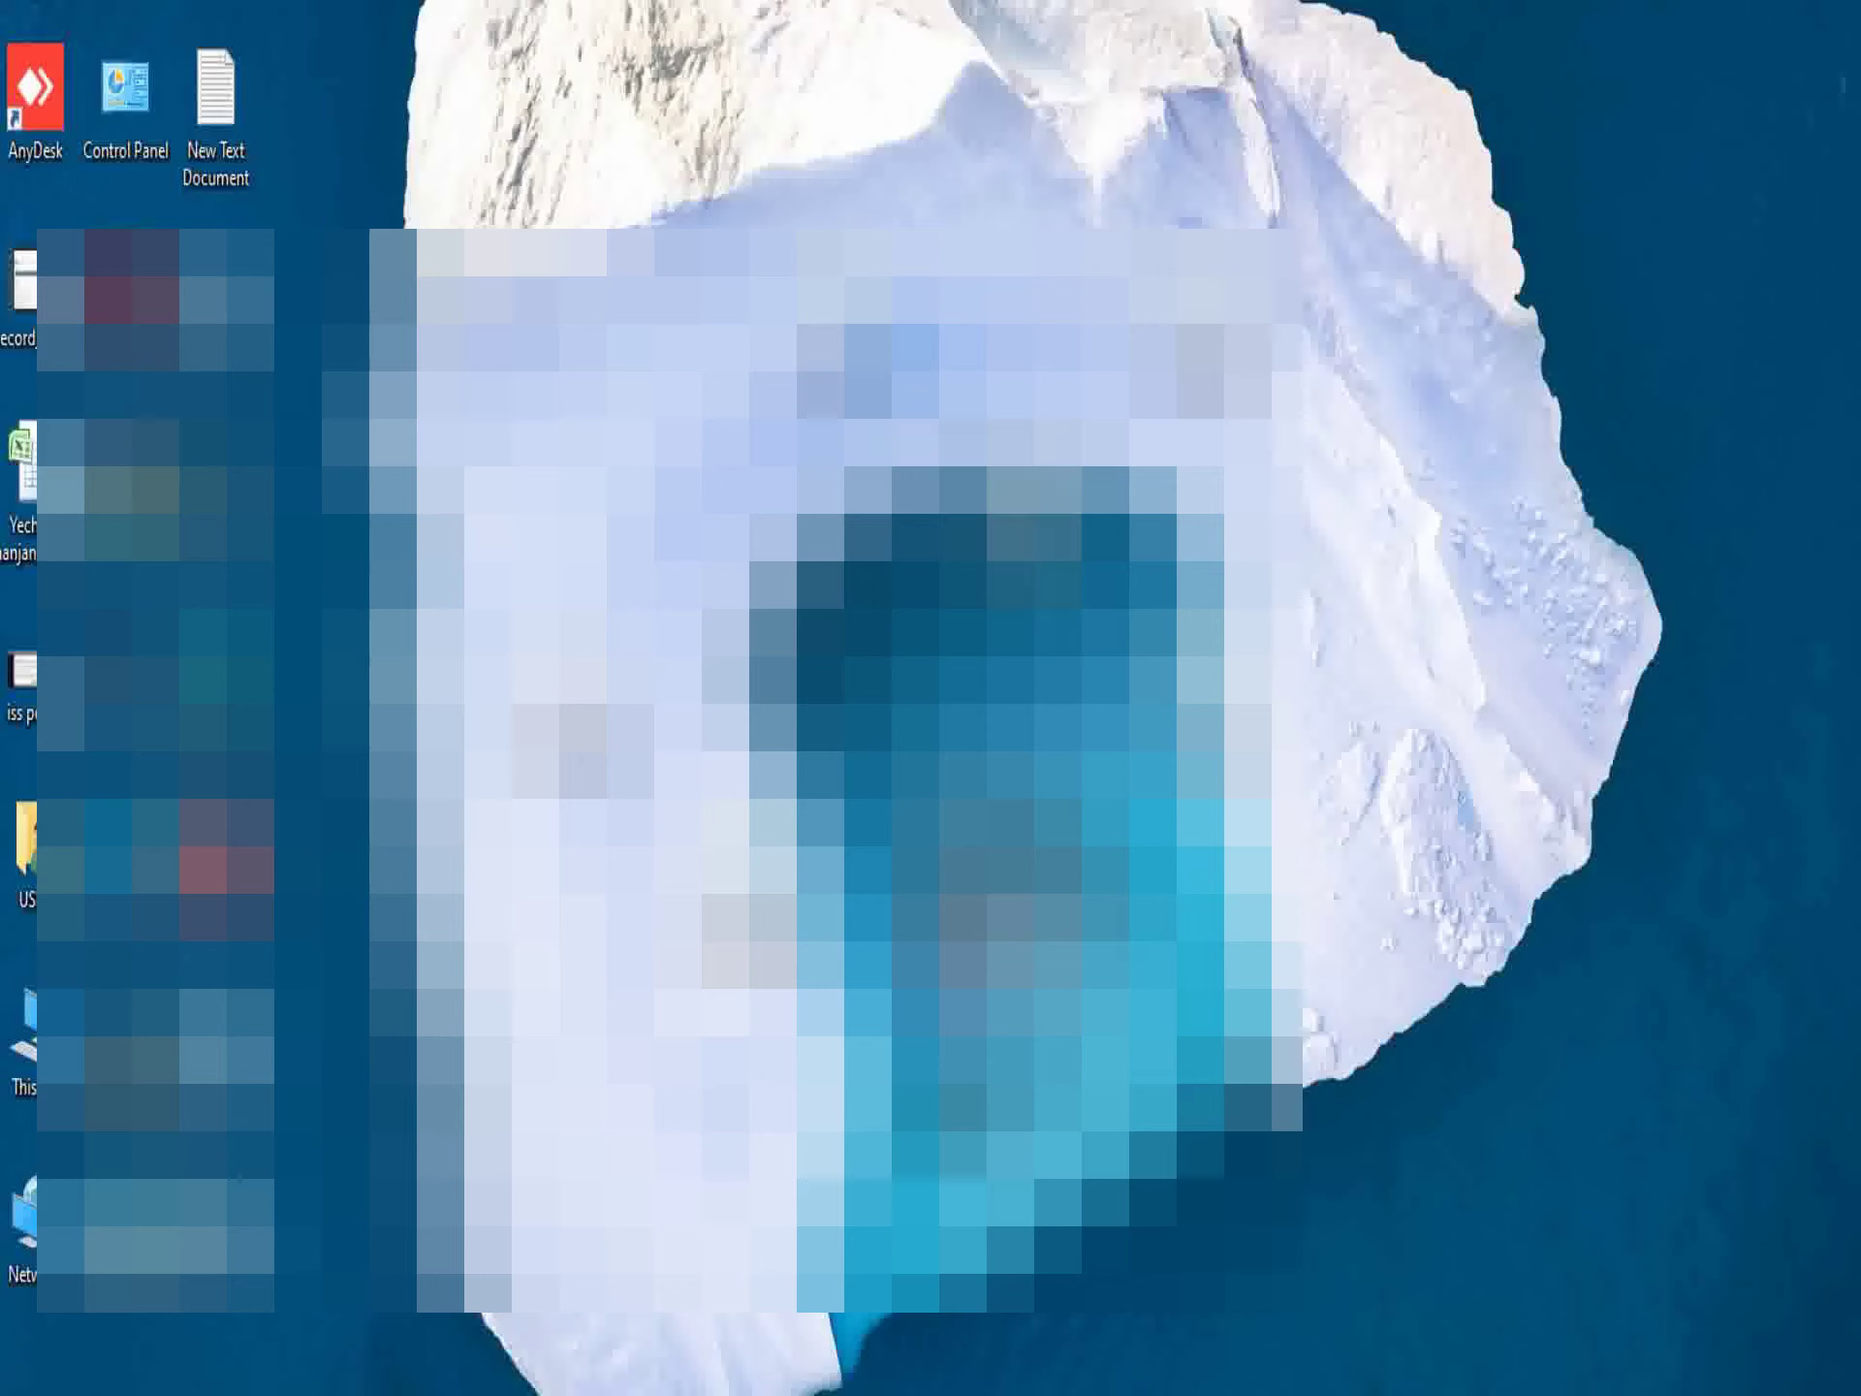
{"action": "key", "text": "Return"}
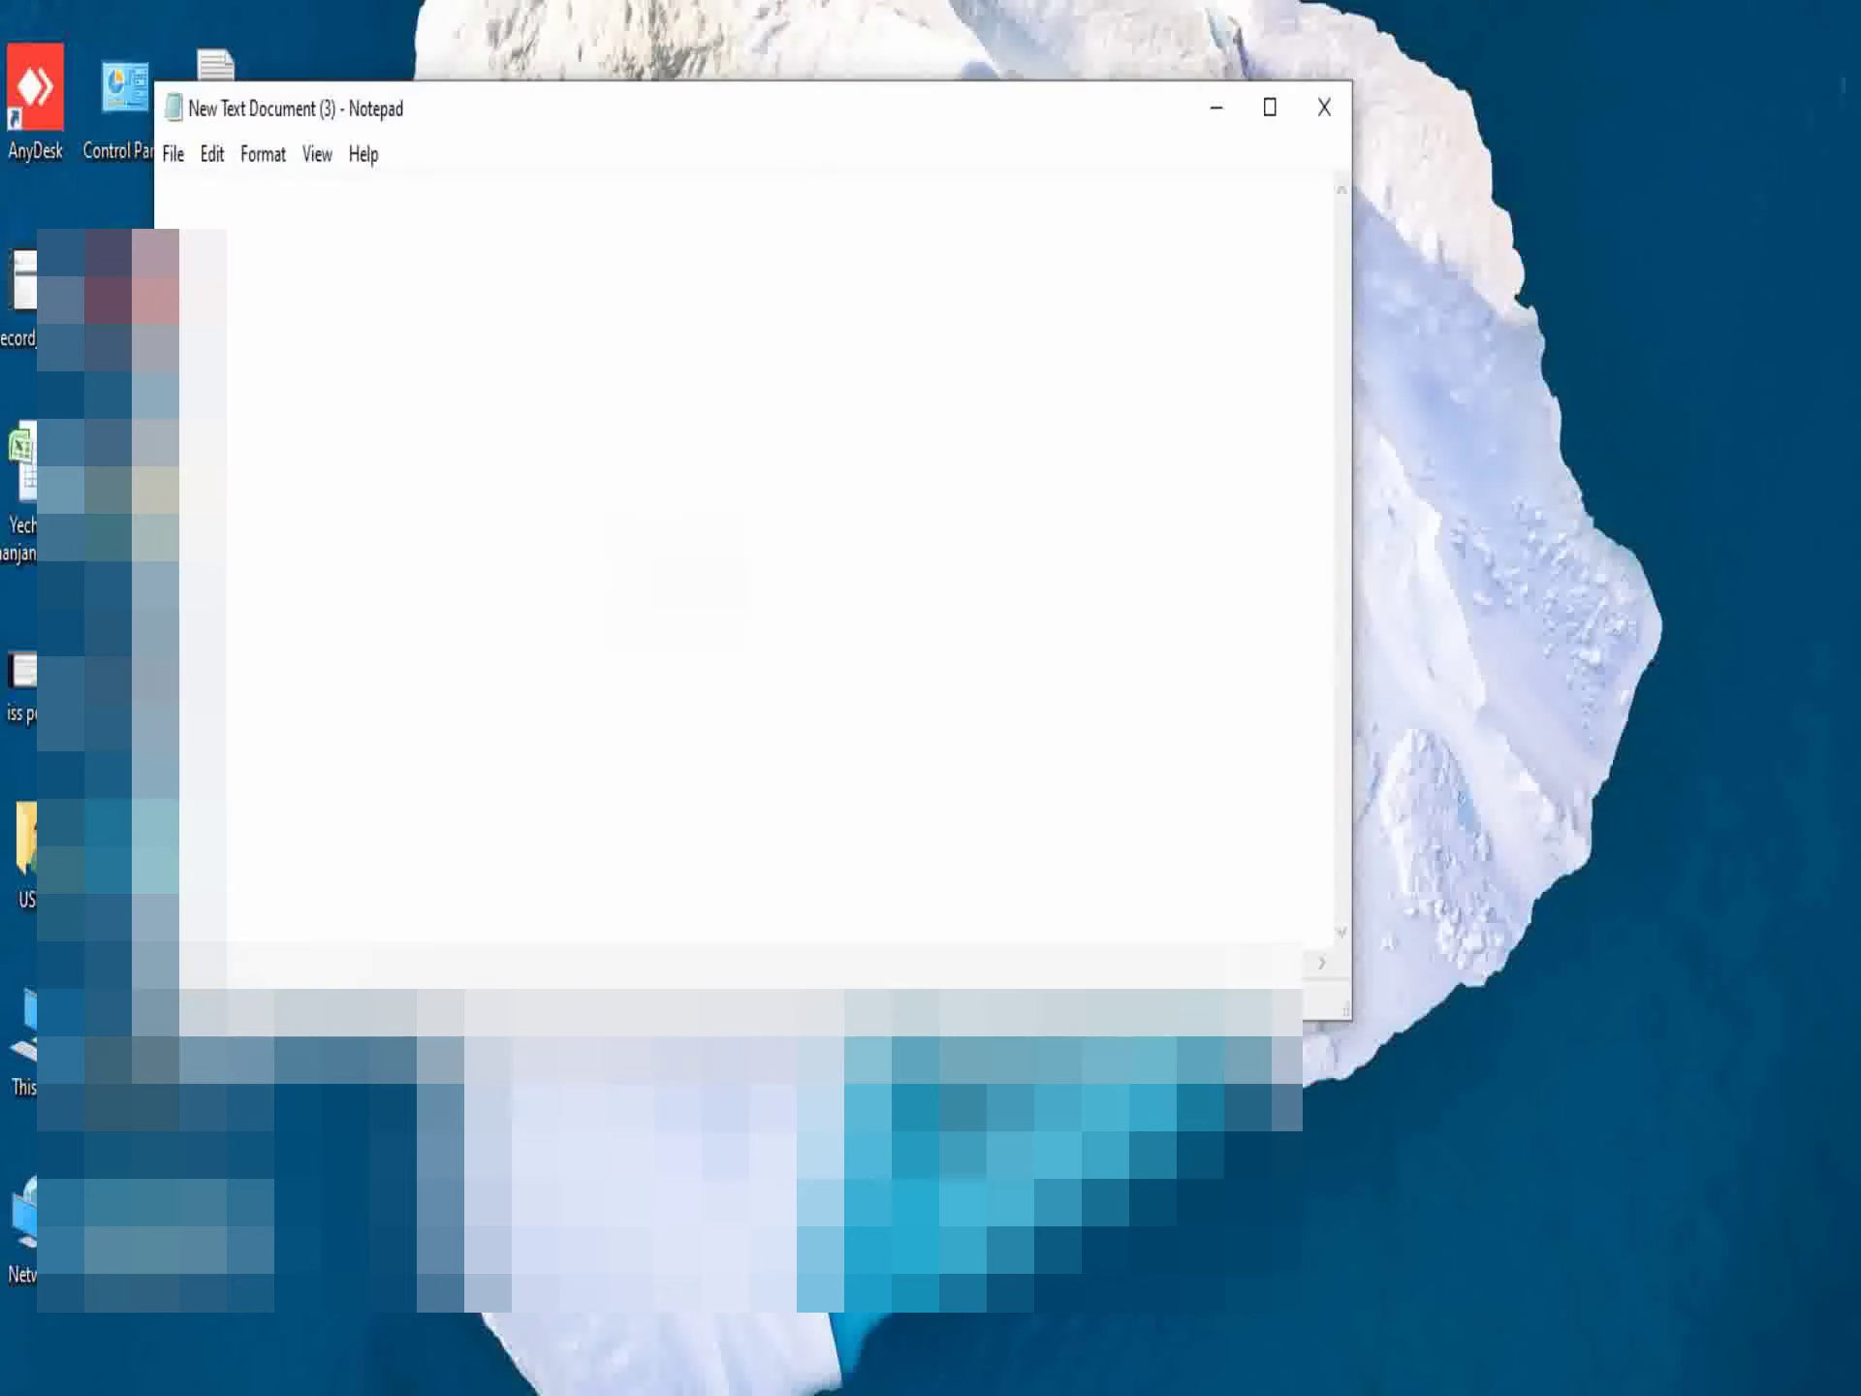
{"action": "key", "text": "ctrl+v"}
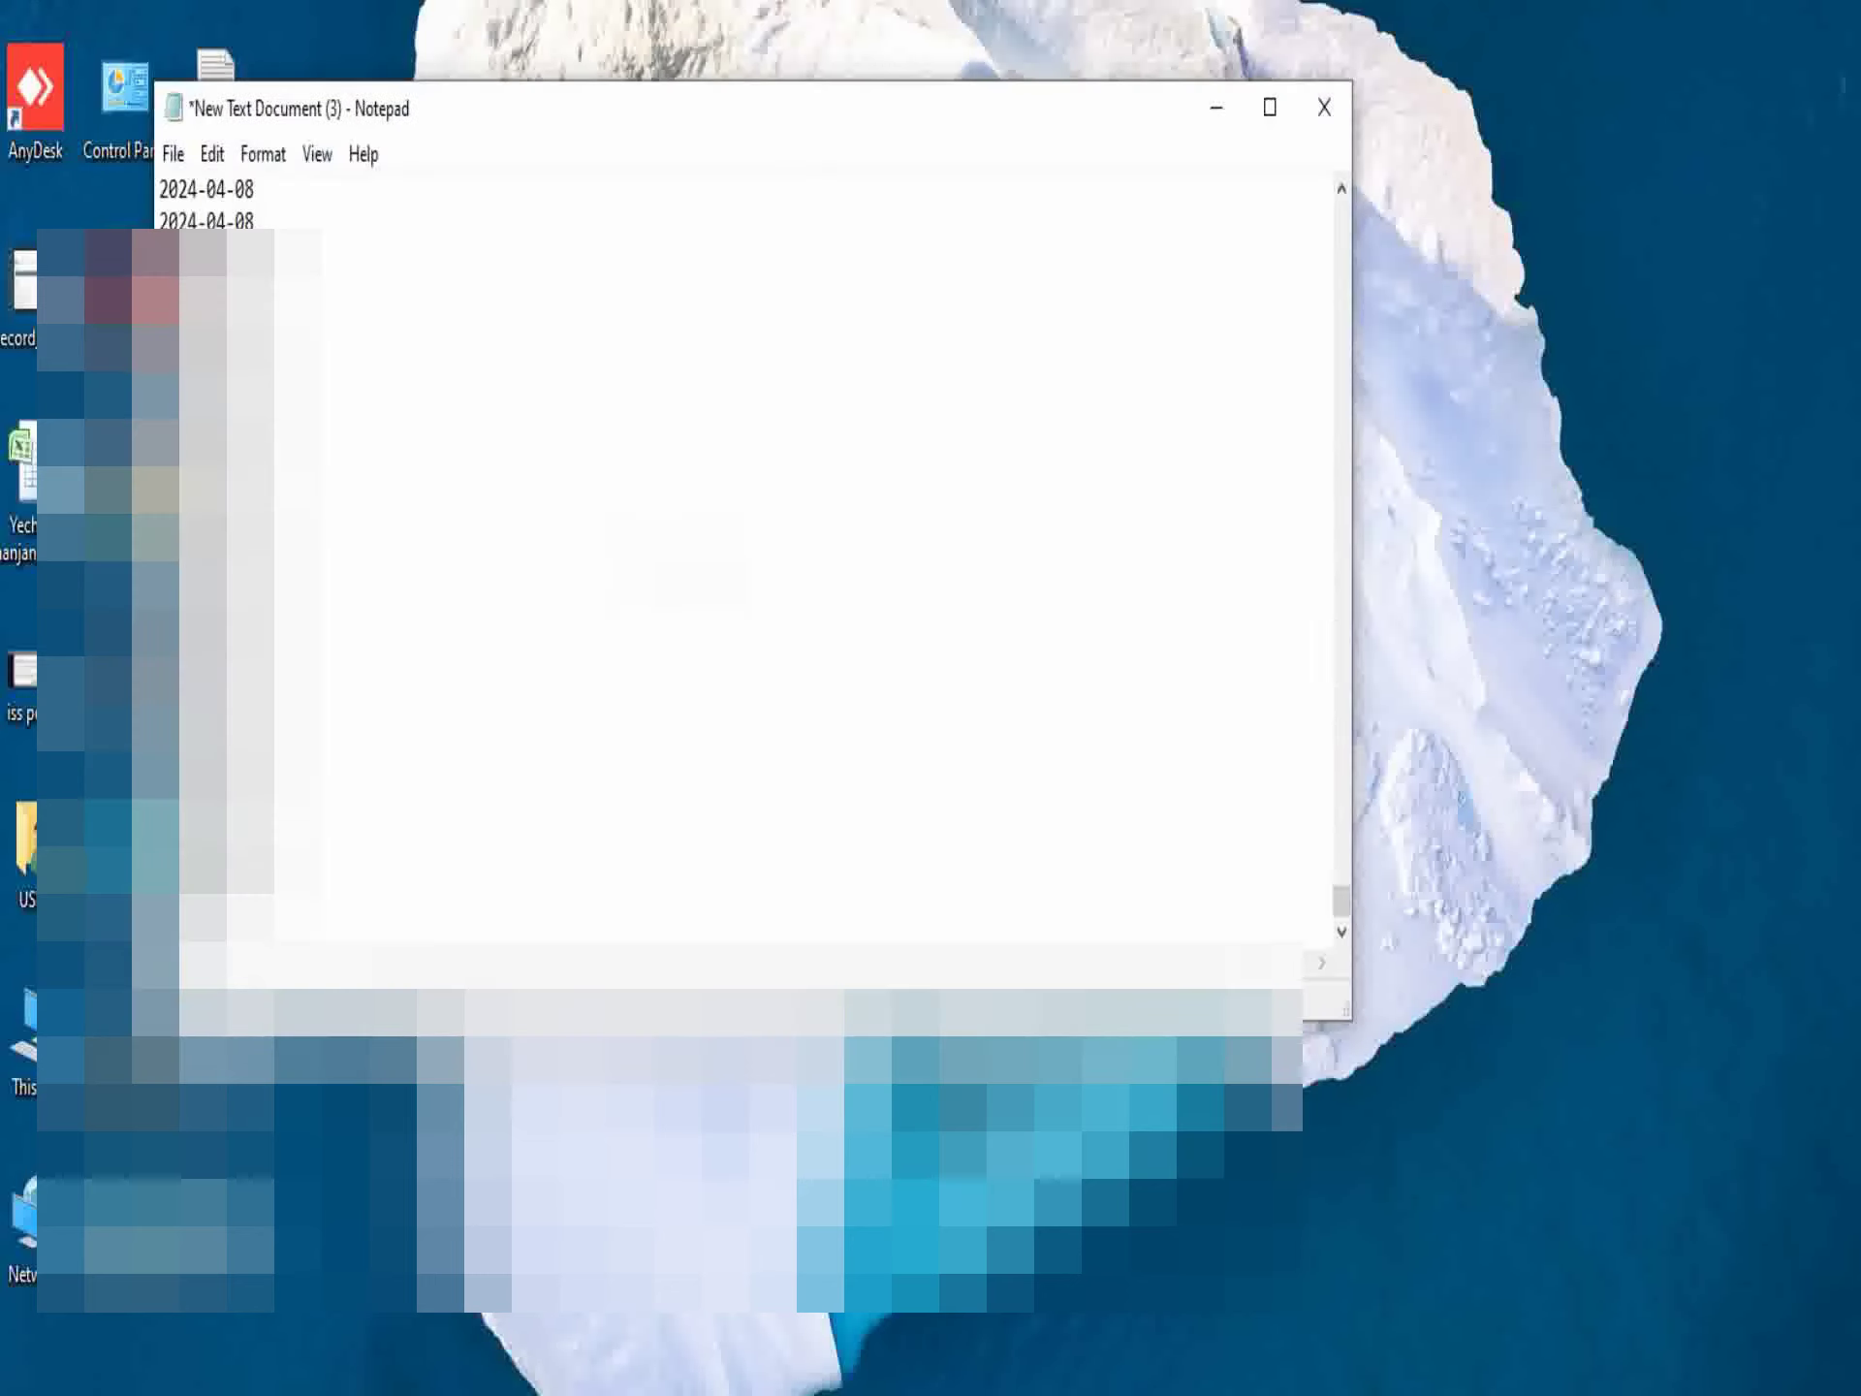
Copy all the dates from Notepad and paste them over the Submitted On dates in Excel starting at K2.
{"action": "key", "text": "ctrl+a"}
{"action": "key", "text": "super+d"}
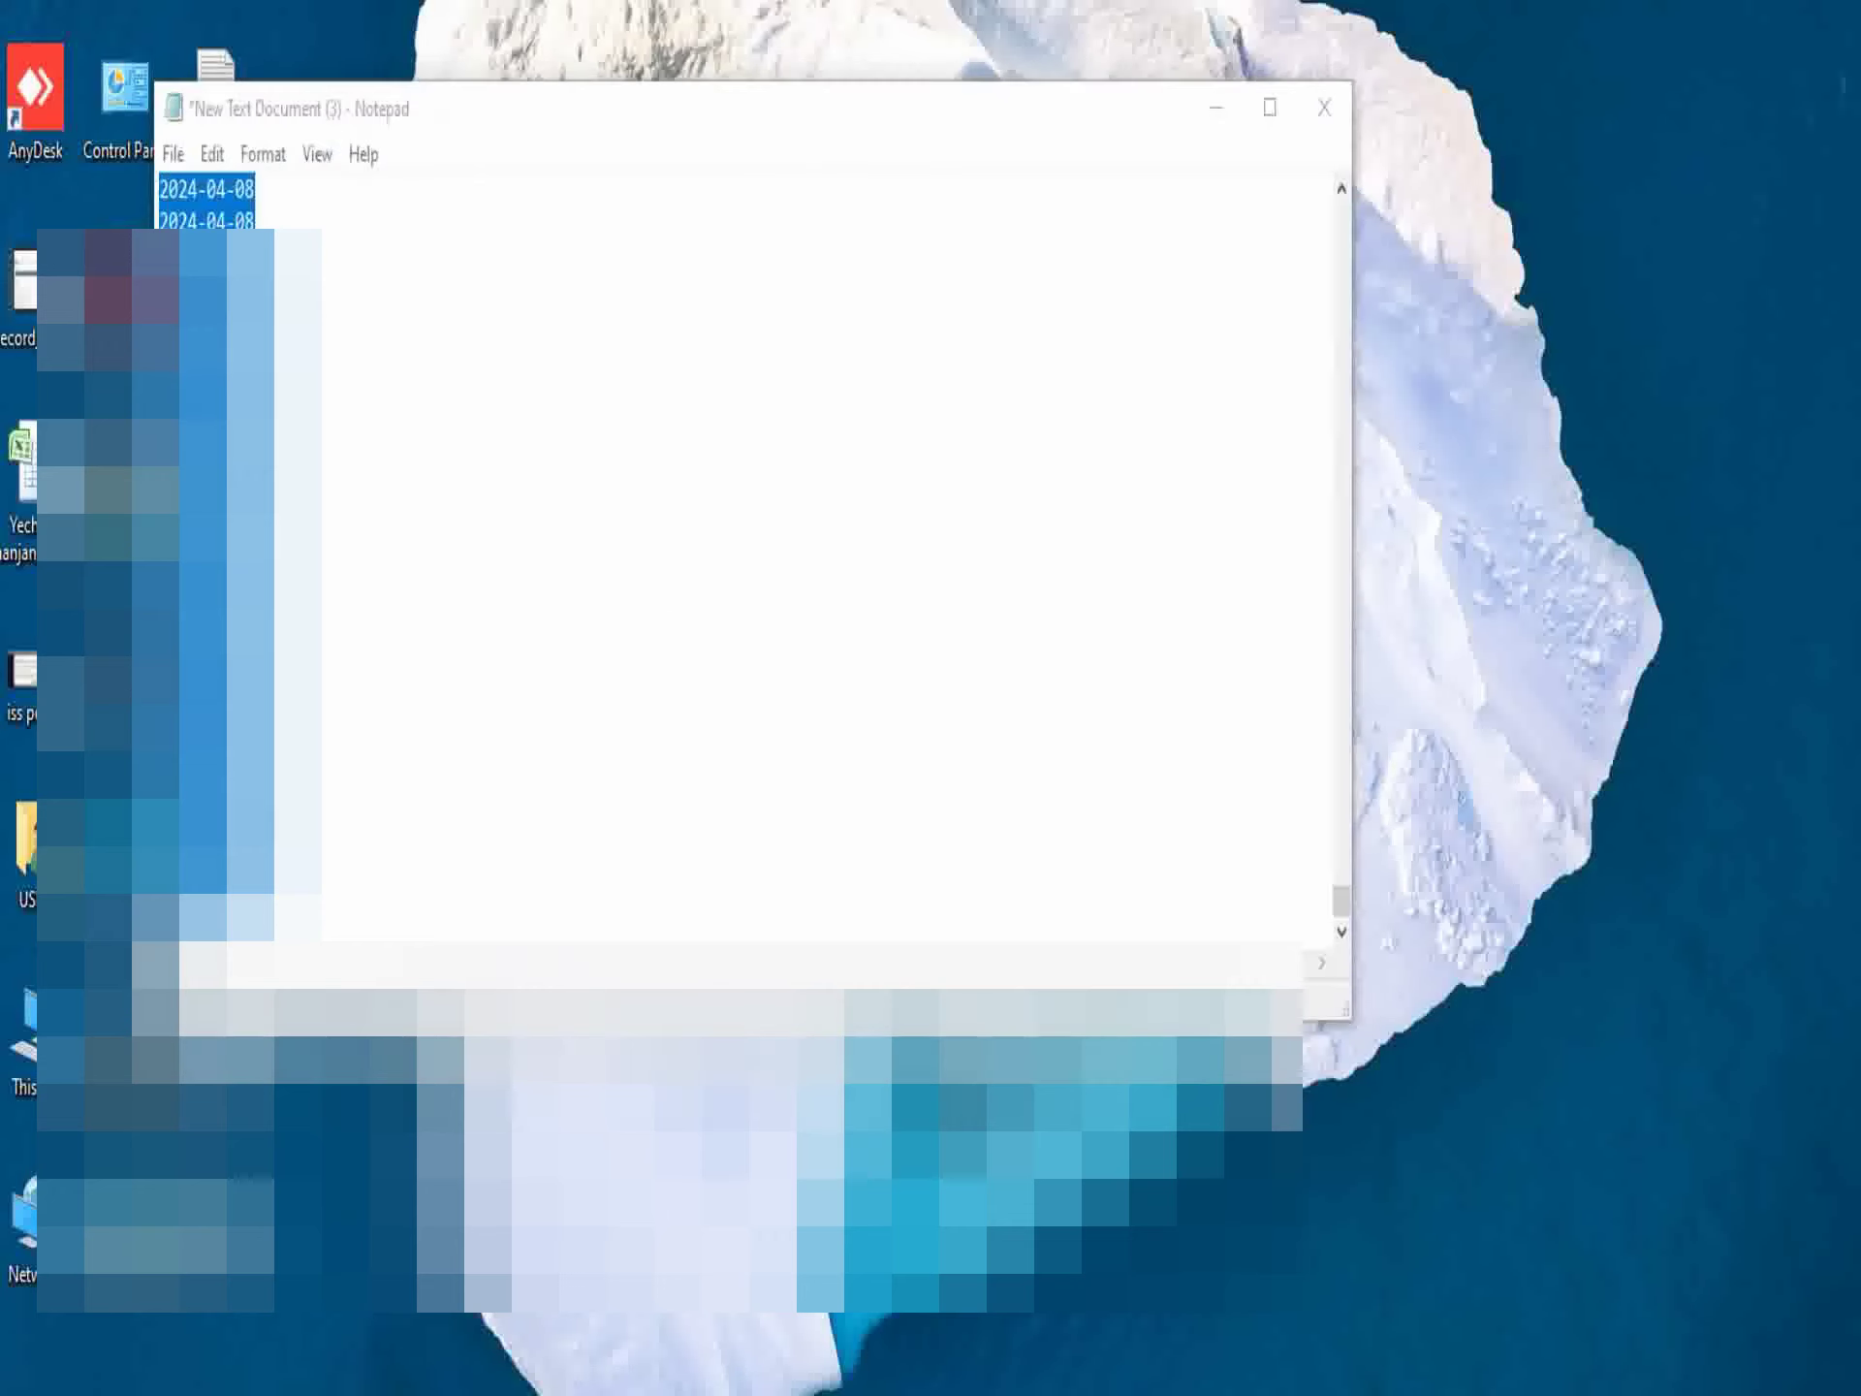
{"action": "key", "text": "alt+Tab"}
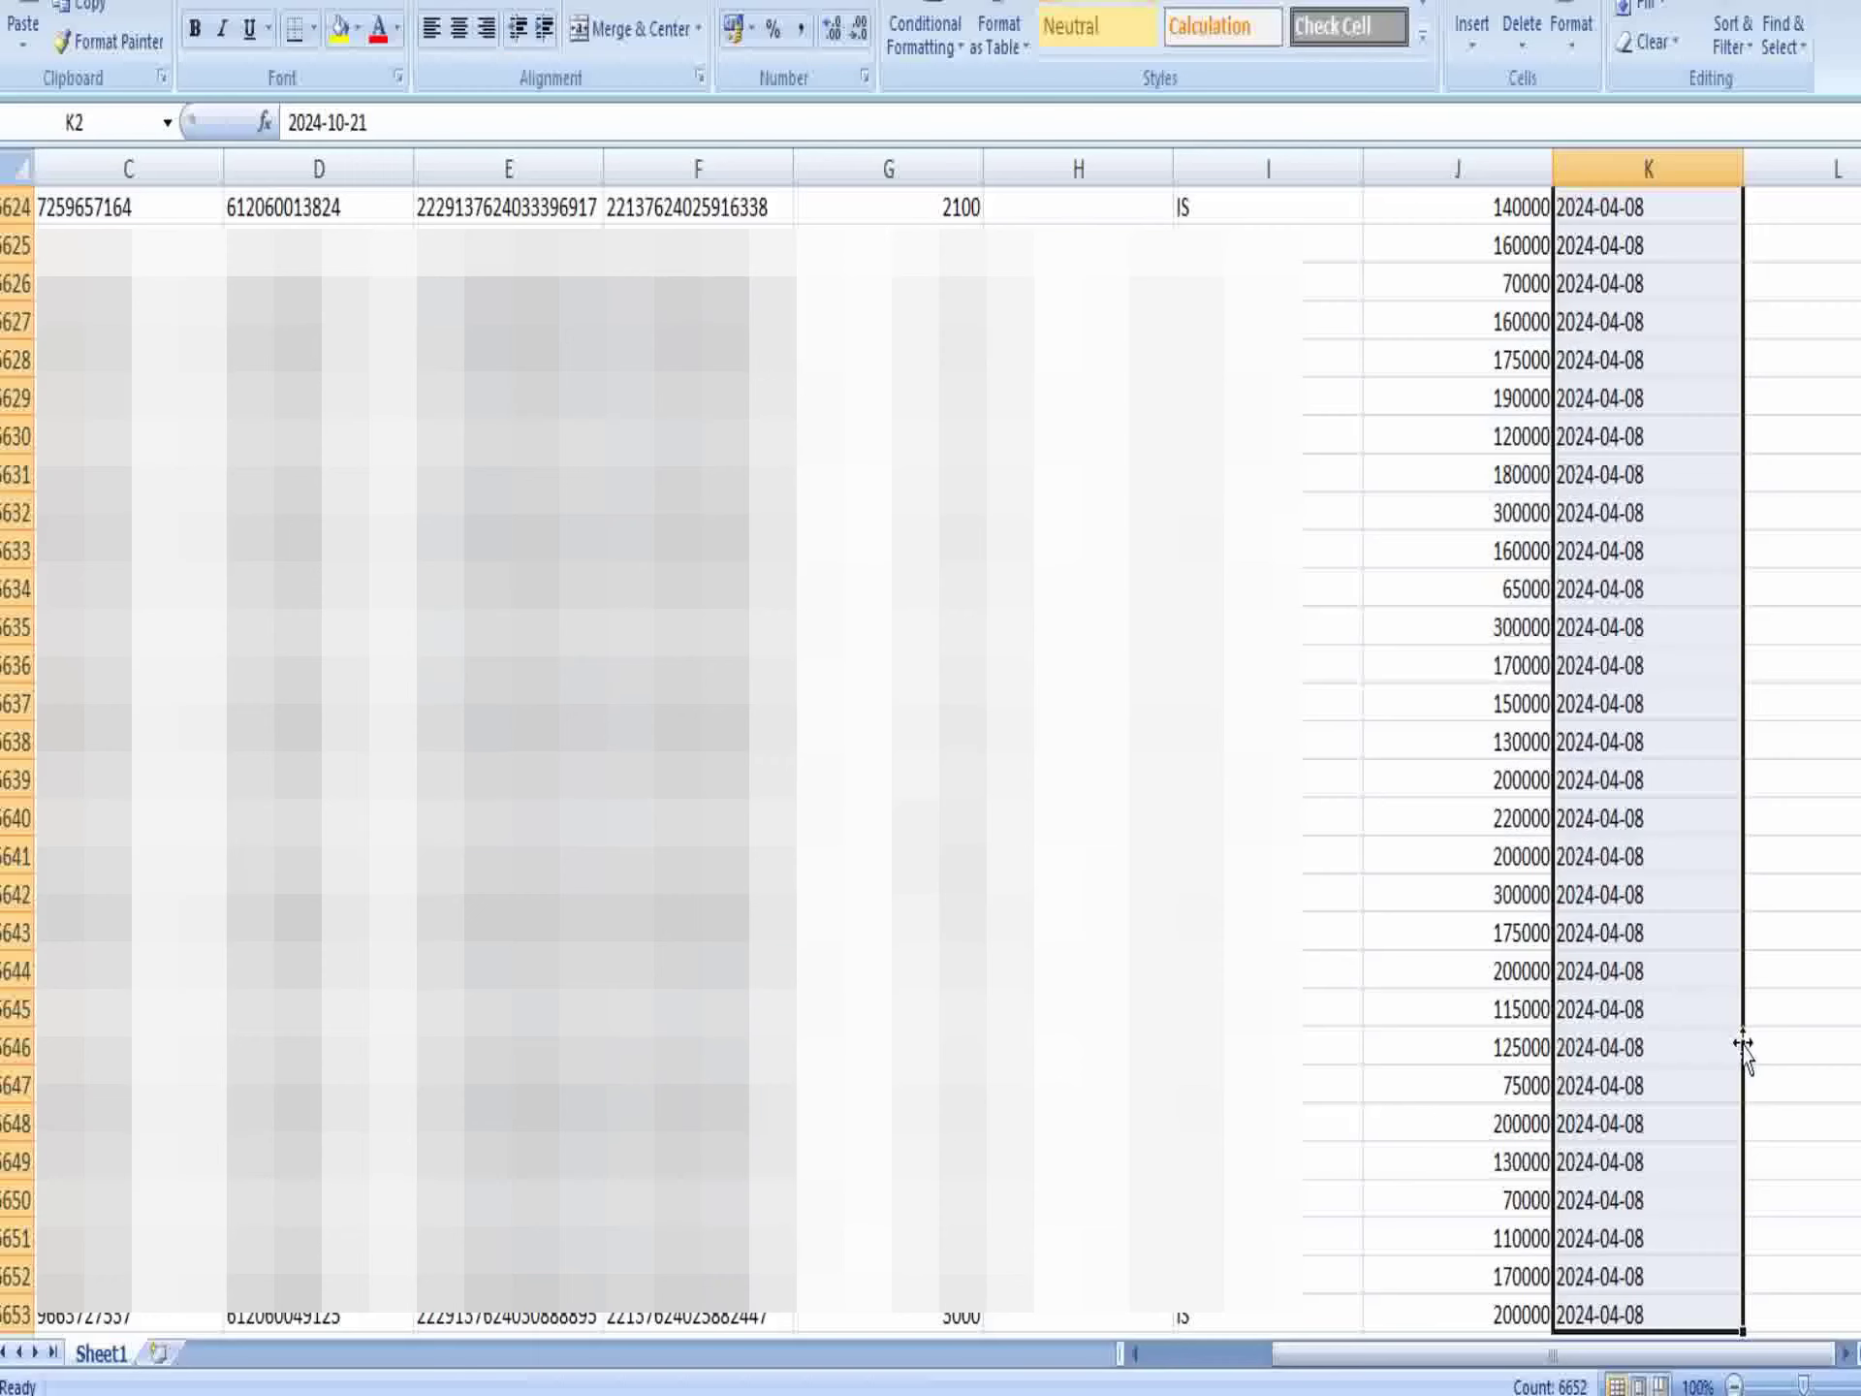
{"action": "key", "text": "ctrl+v"}
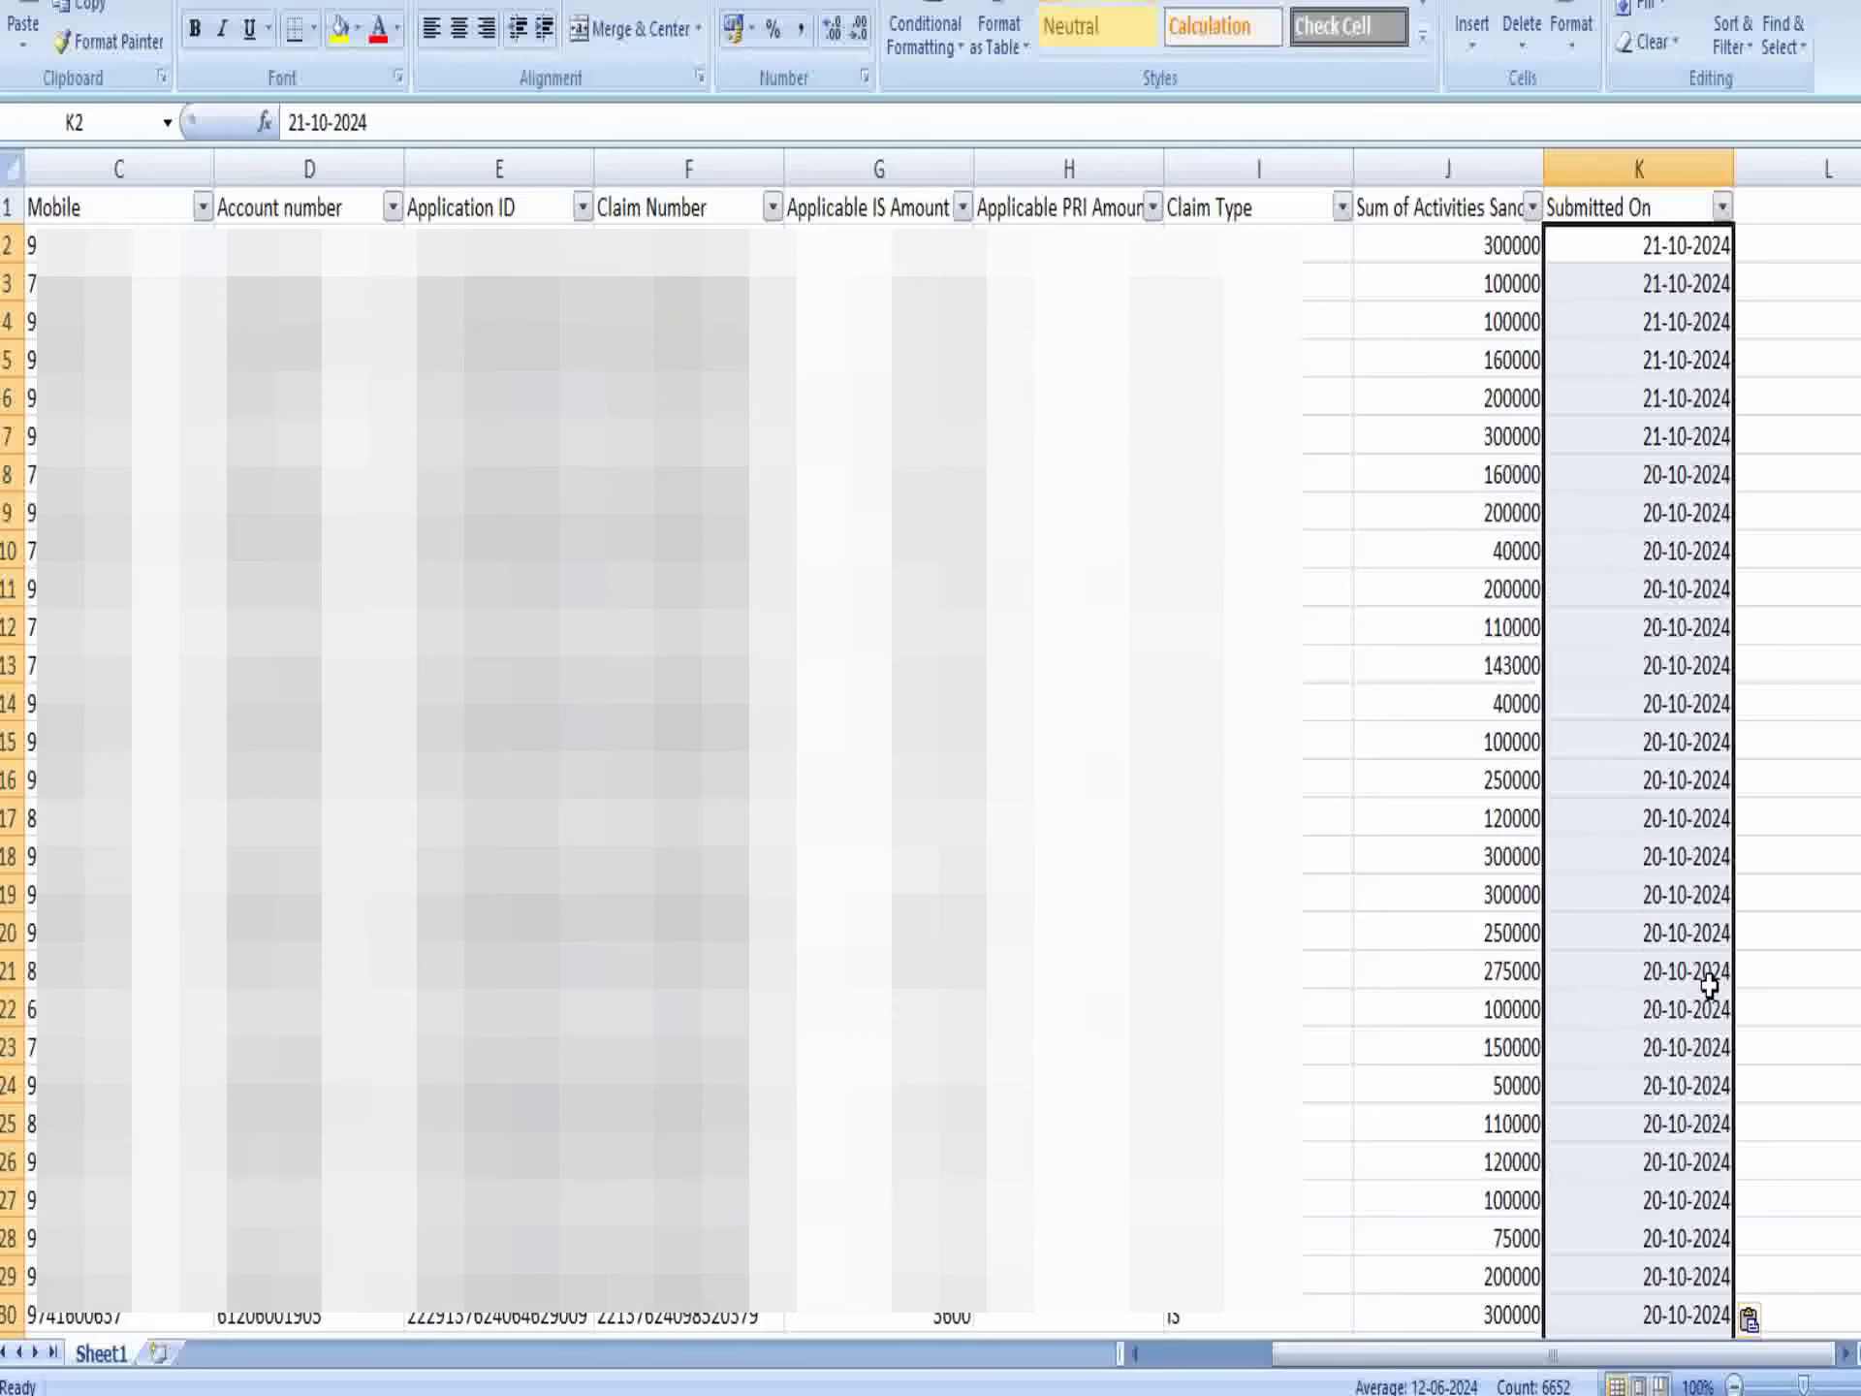
Filter the Submitted On column to show only the October 2024 dates.
{"action": "left_click", "coordinate": [1722, 206]}
{"action": "left_click", "coordinate": [1534, 494]}
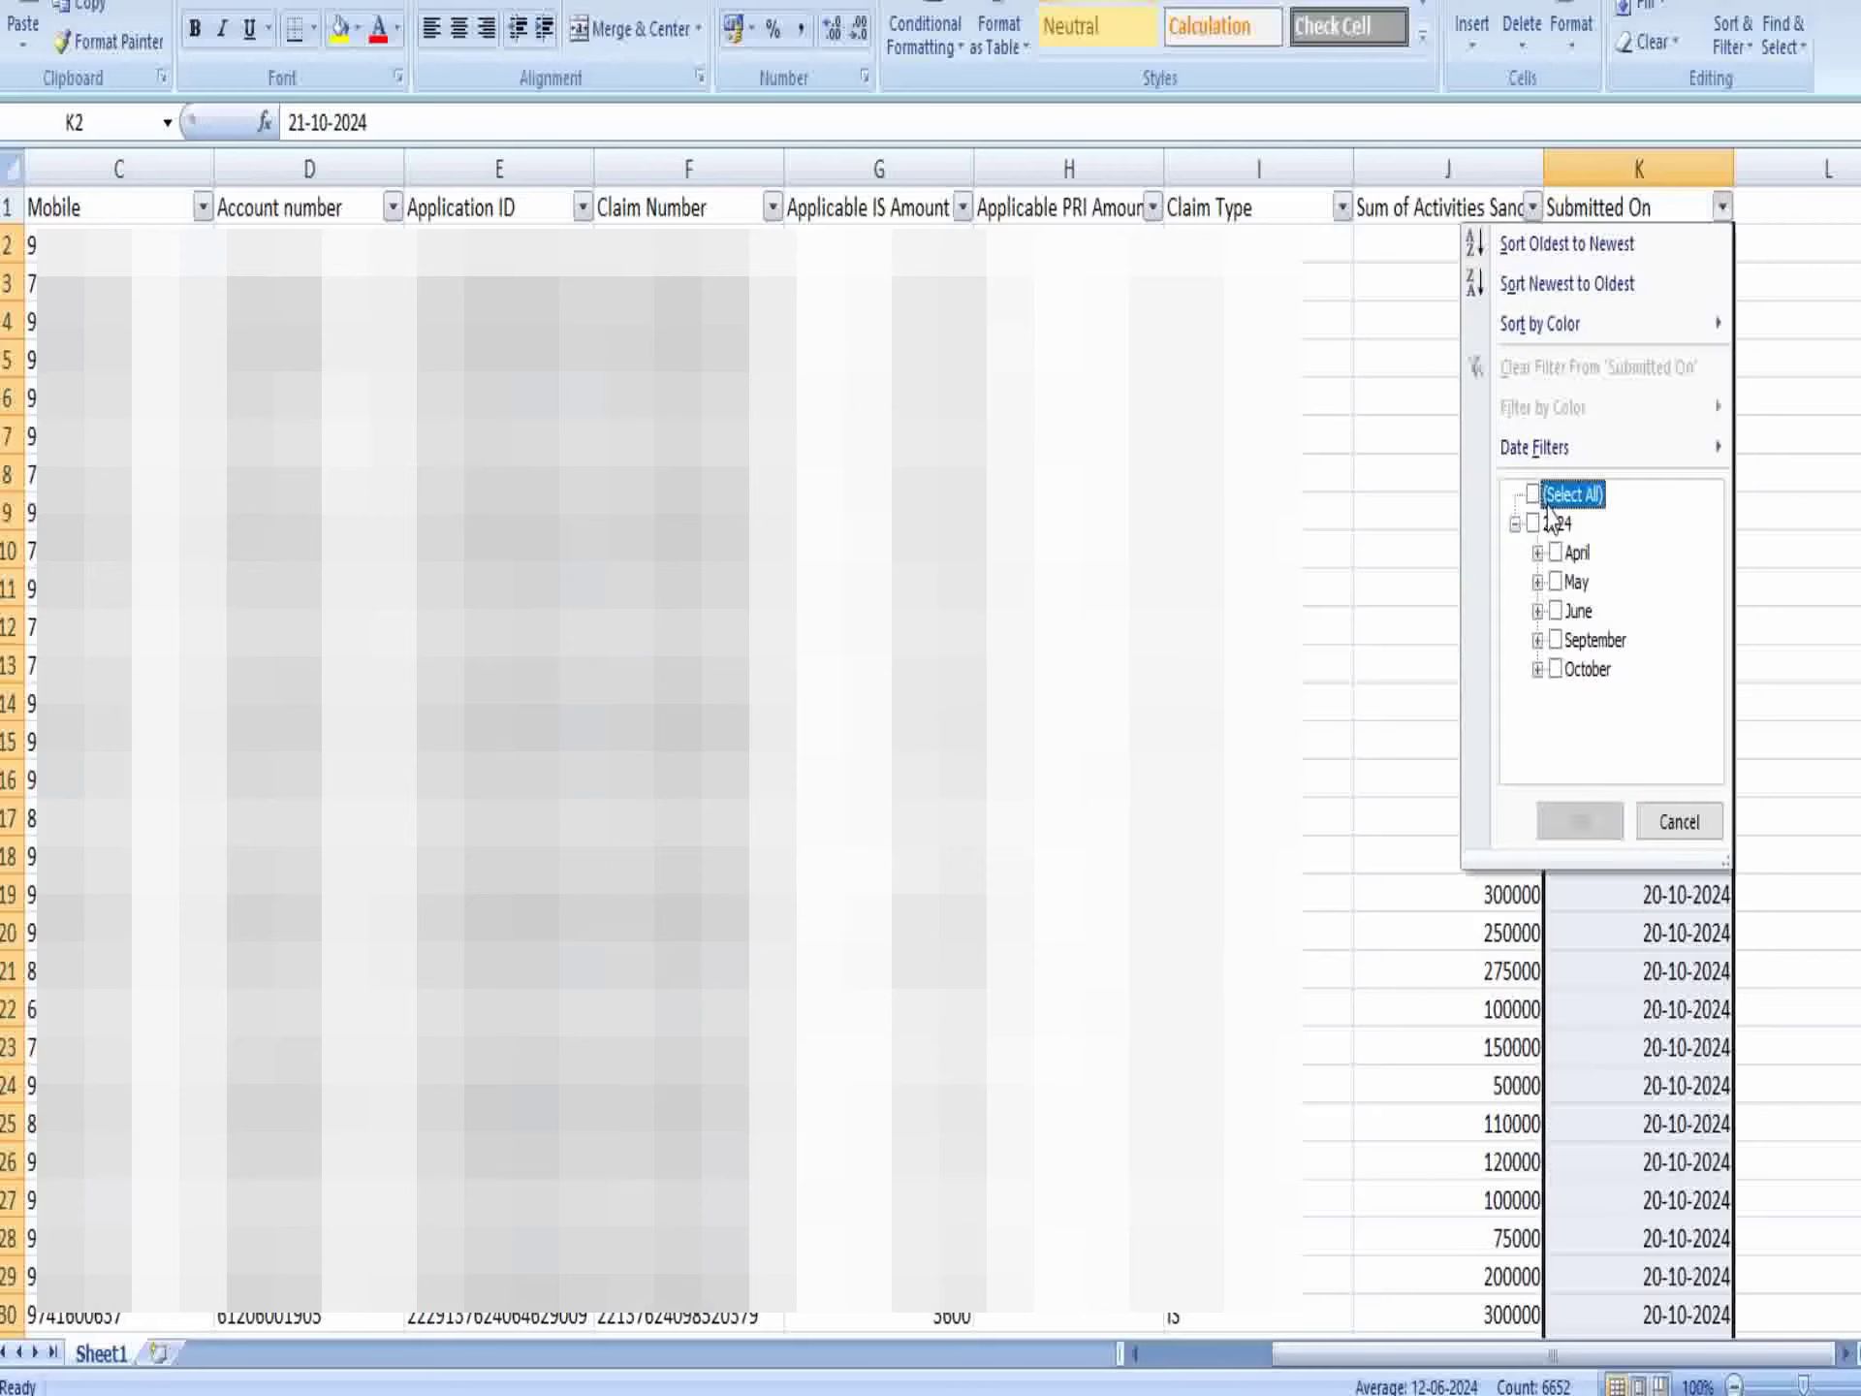
{"action": "left_click", "coordinate": [1537, 669]}
{"action": "left_click", "coordinate": [1556, 582]}
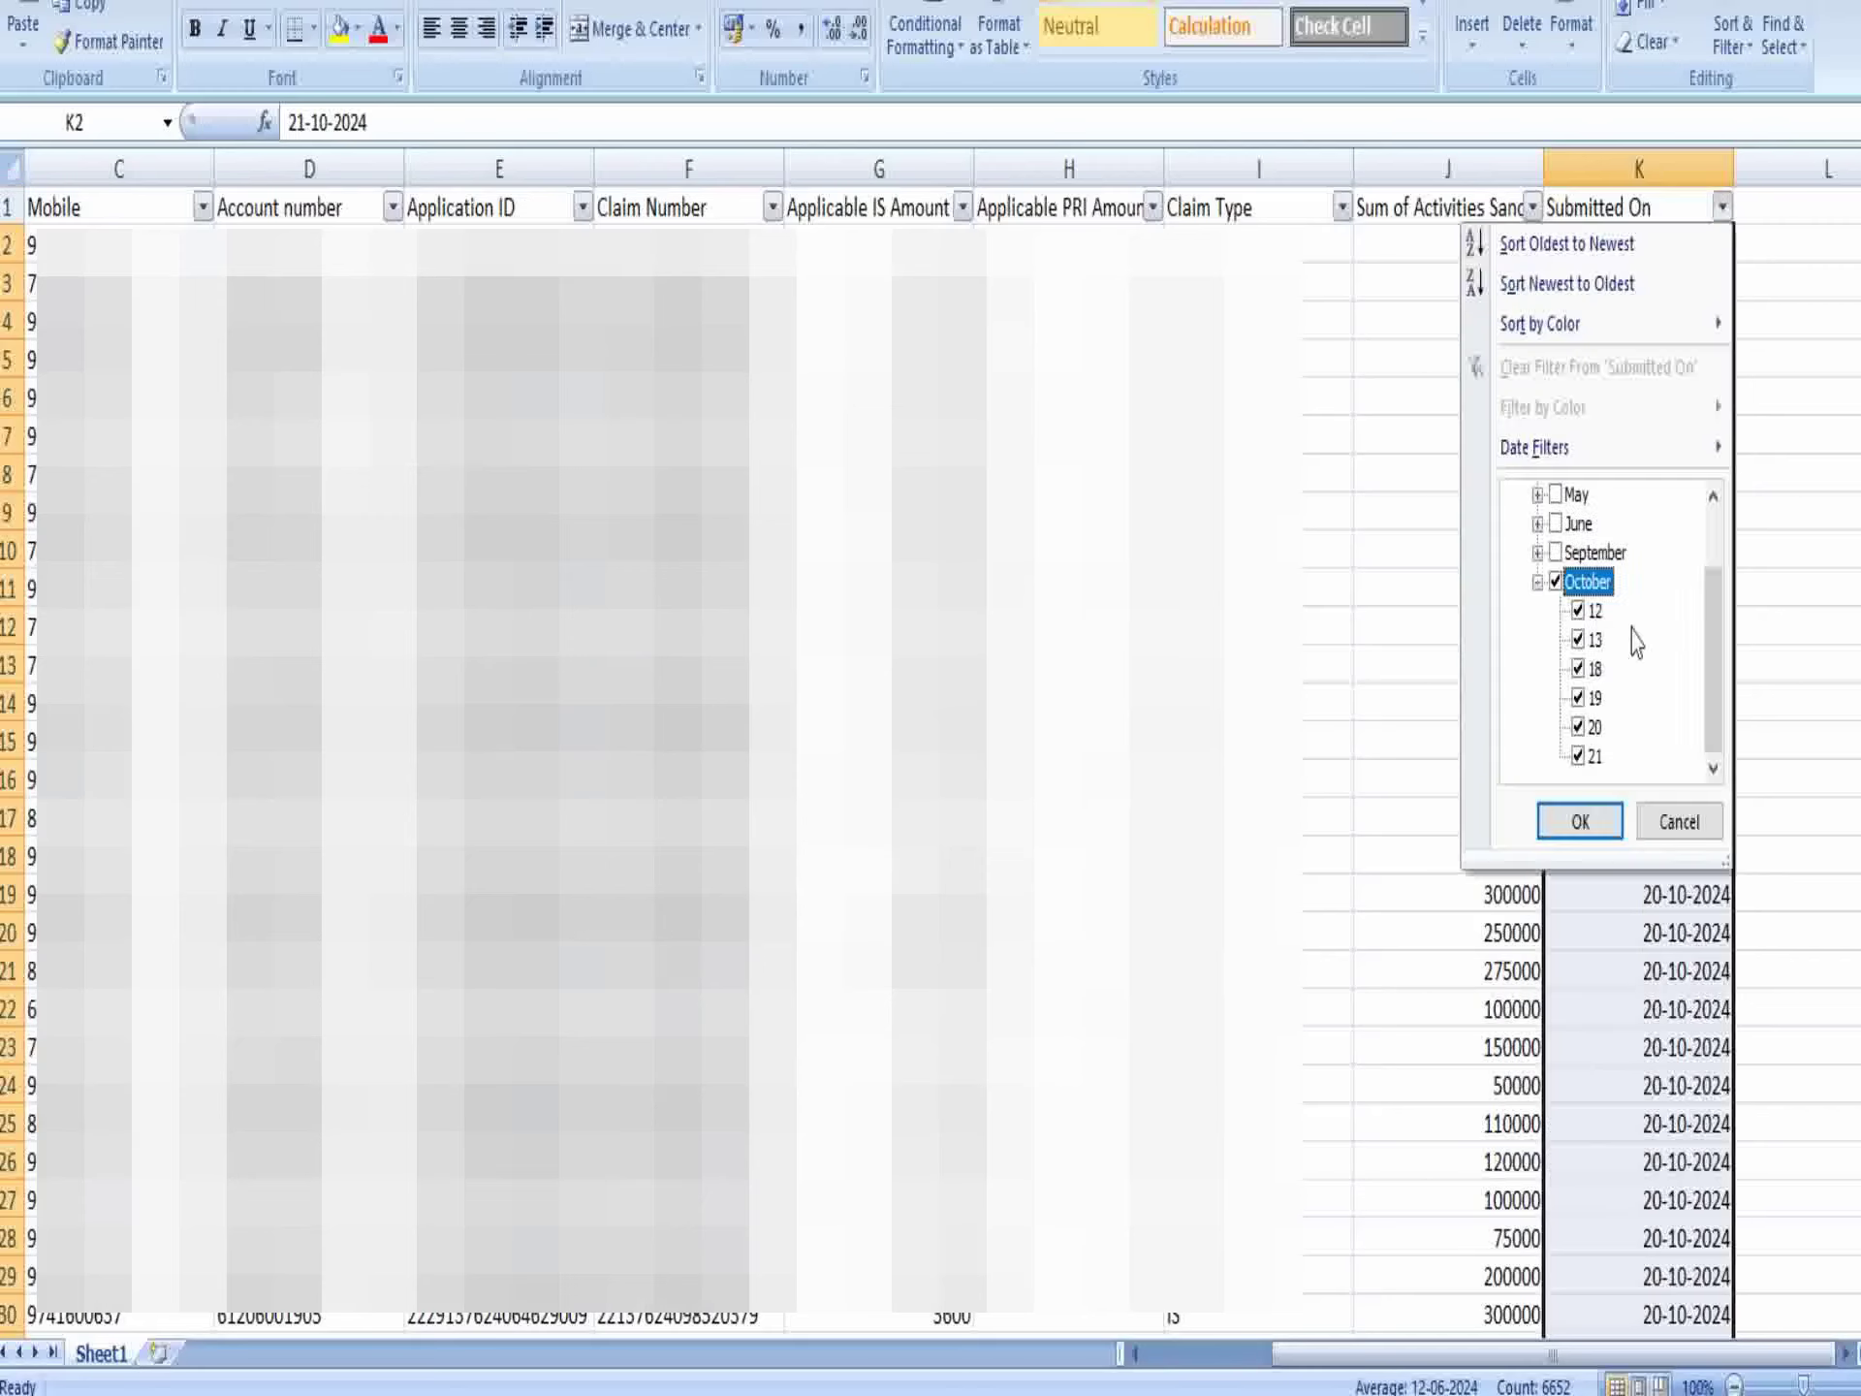
{"action": "left_click", "coordinate": [1580, 821]}
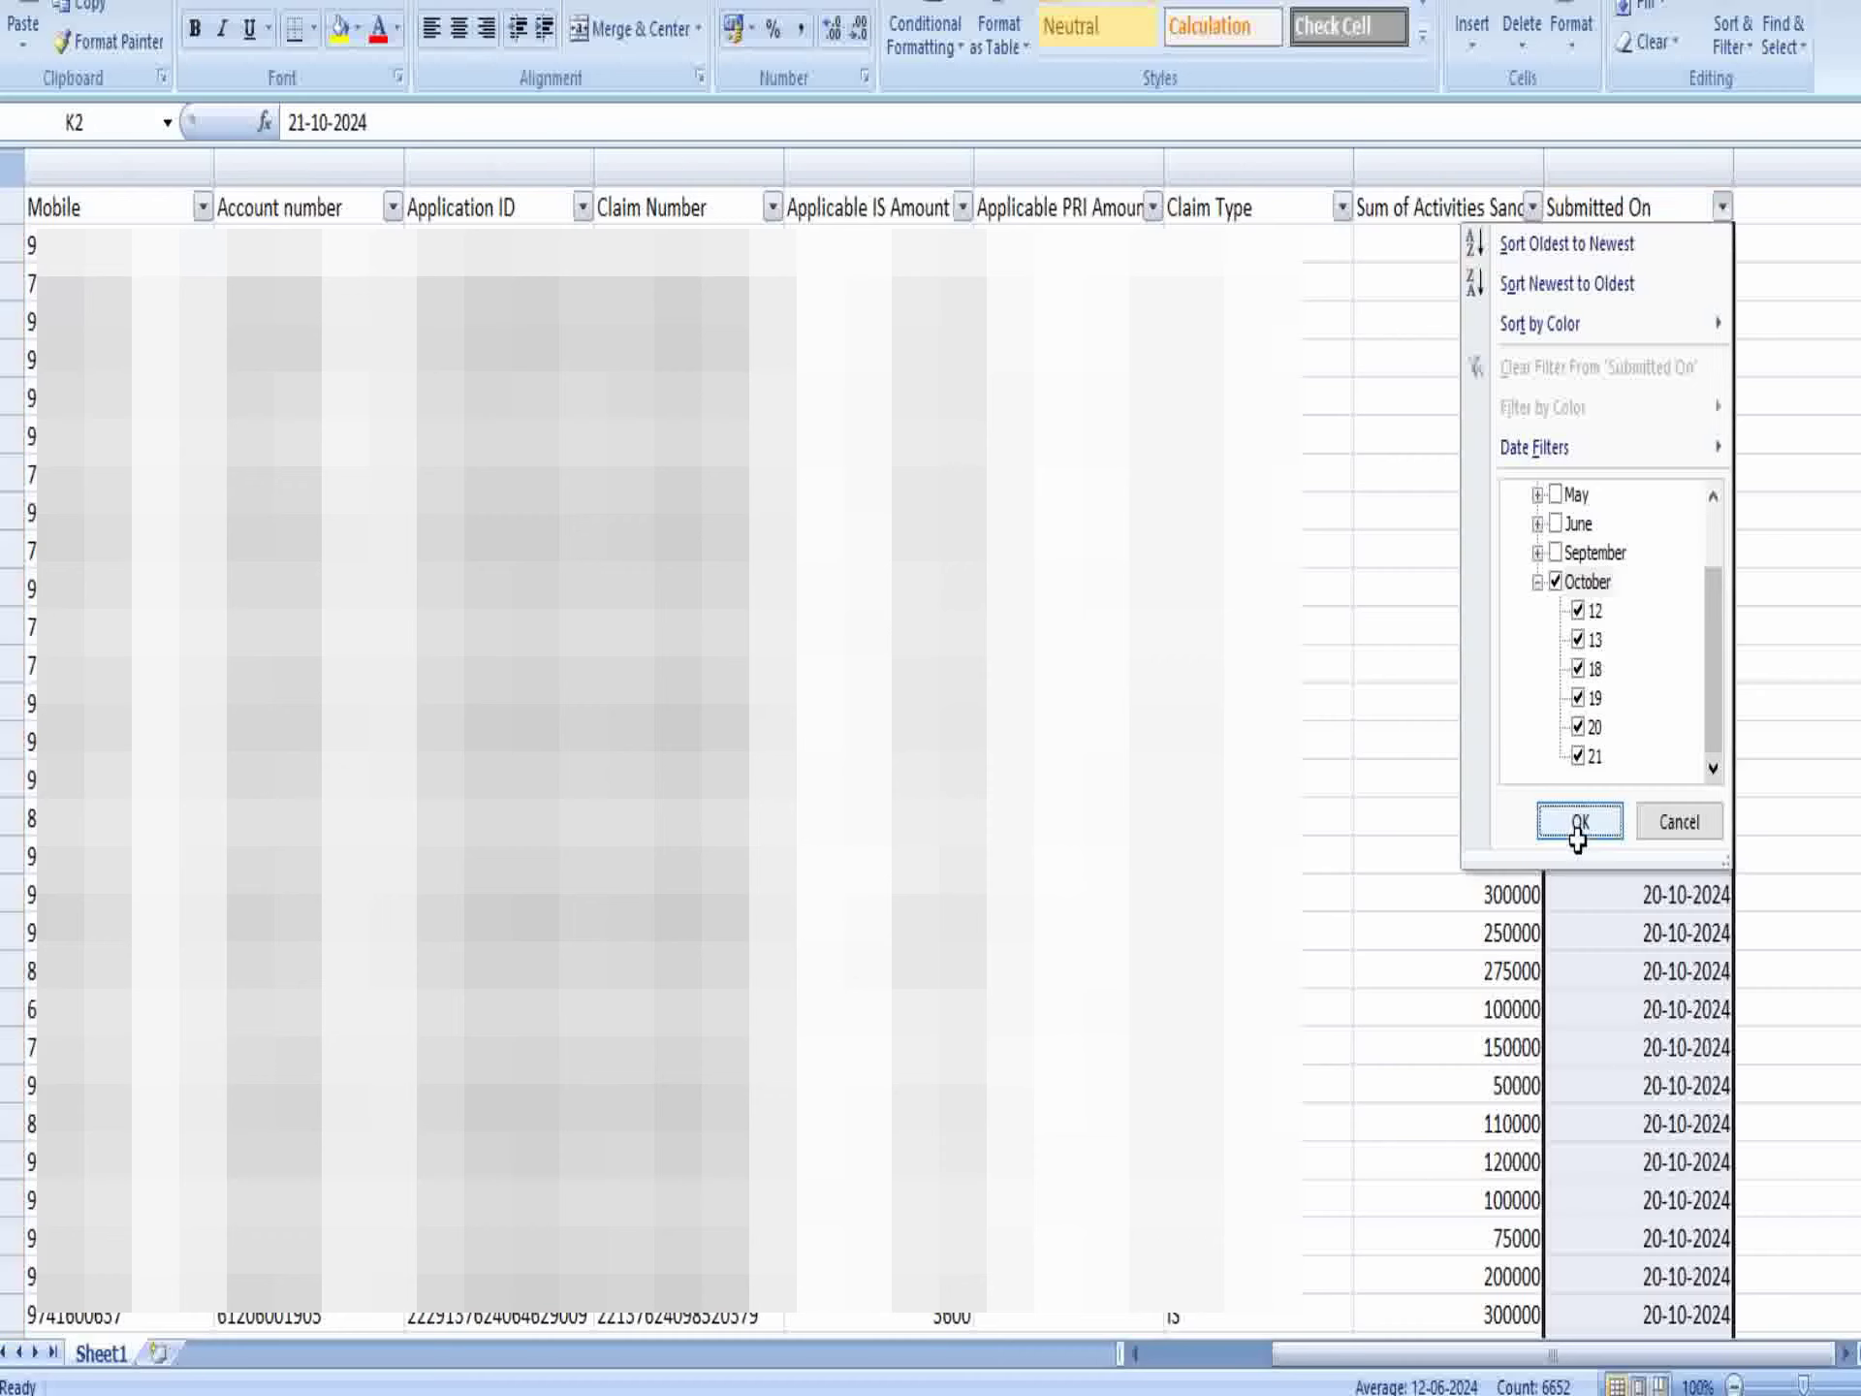
{"action": "left_click", "coordinate": [1638, 166]}
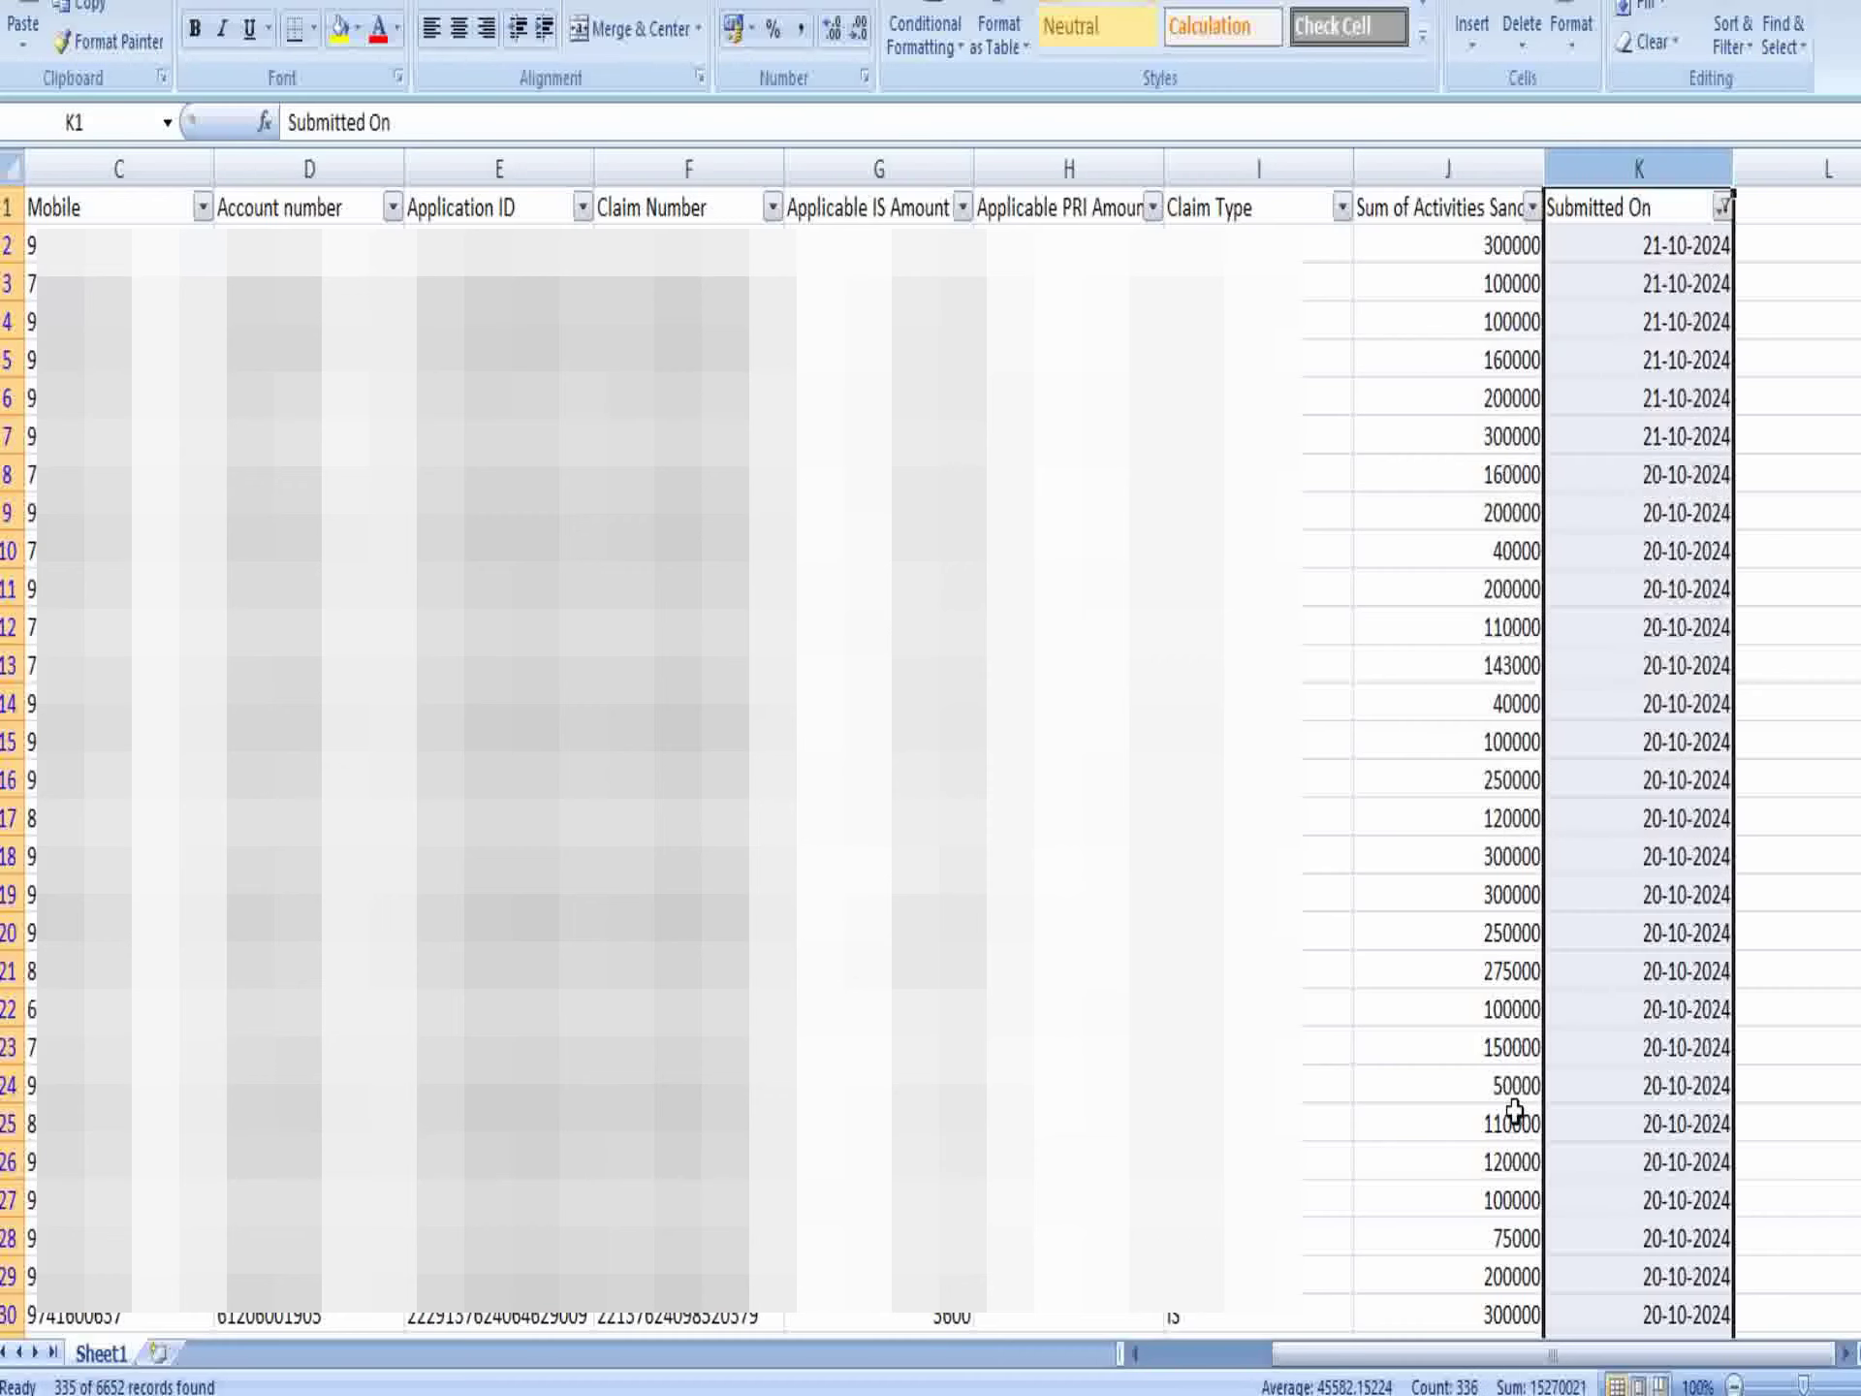
Copy only the visible cells of the filtered claim report and paste them into a new worksheet.
{"action": "left_click_drag", "start_coordinate": [1393, 1367], "coordinate": [1173, 1362]}
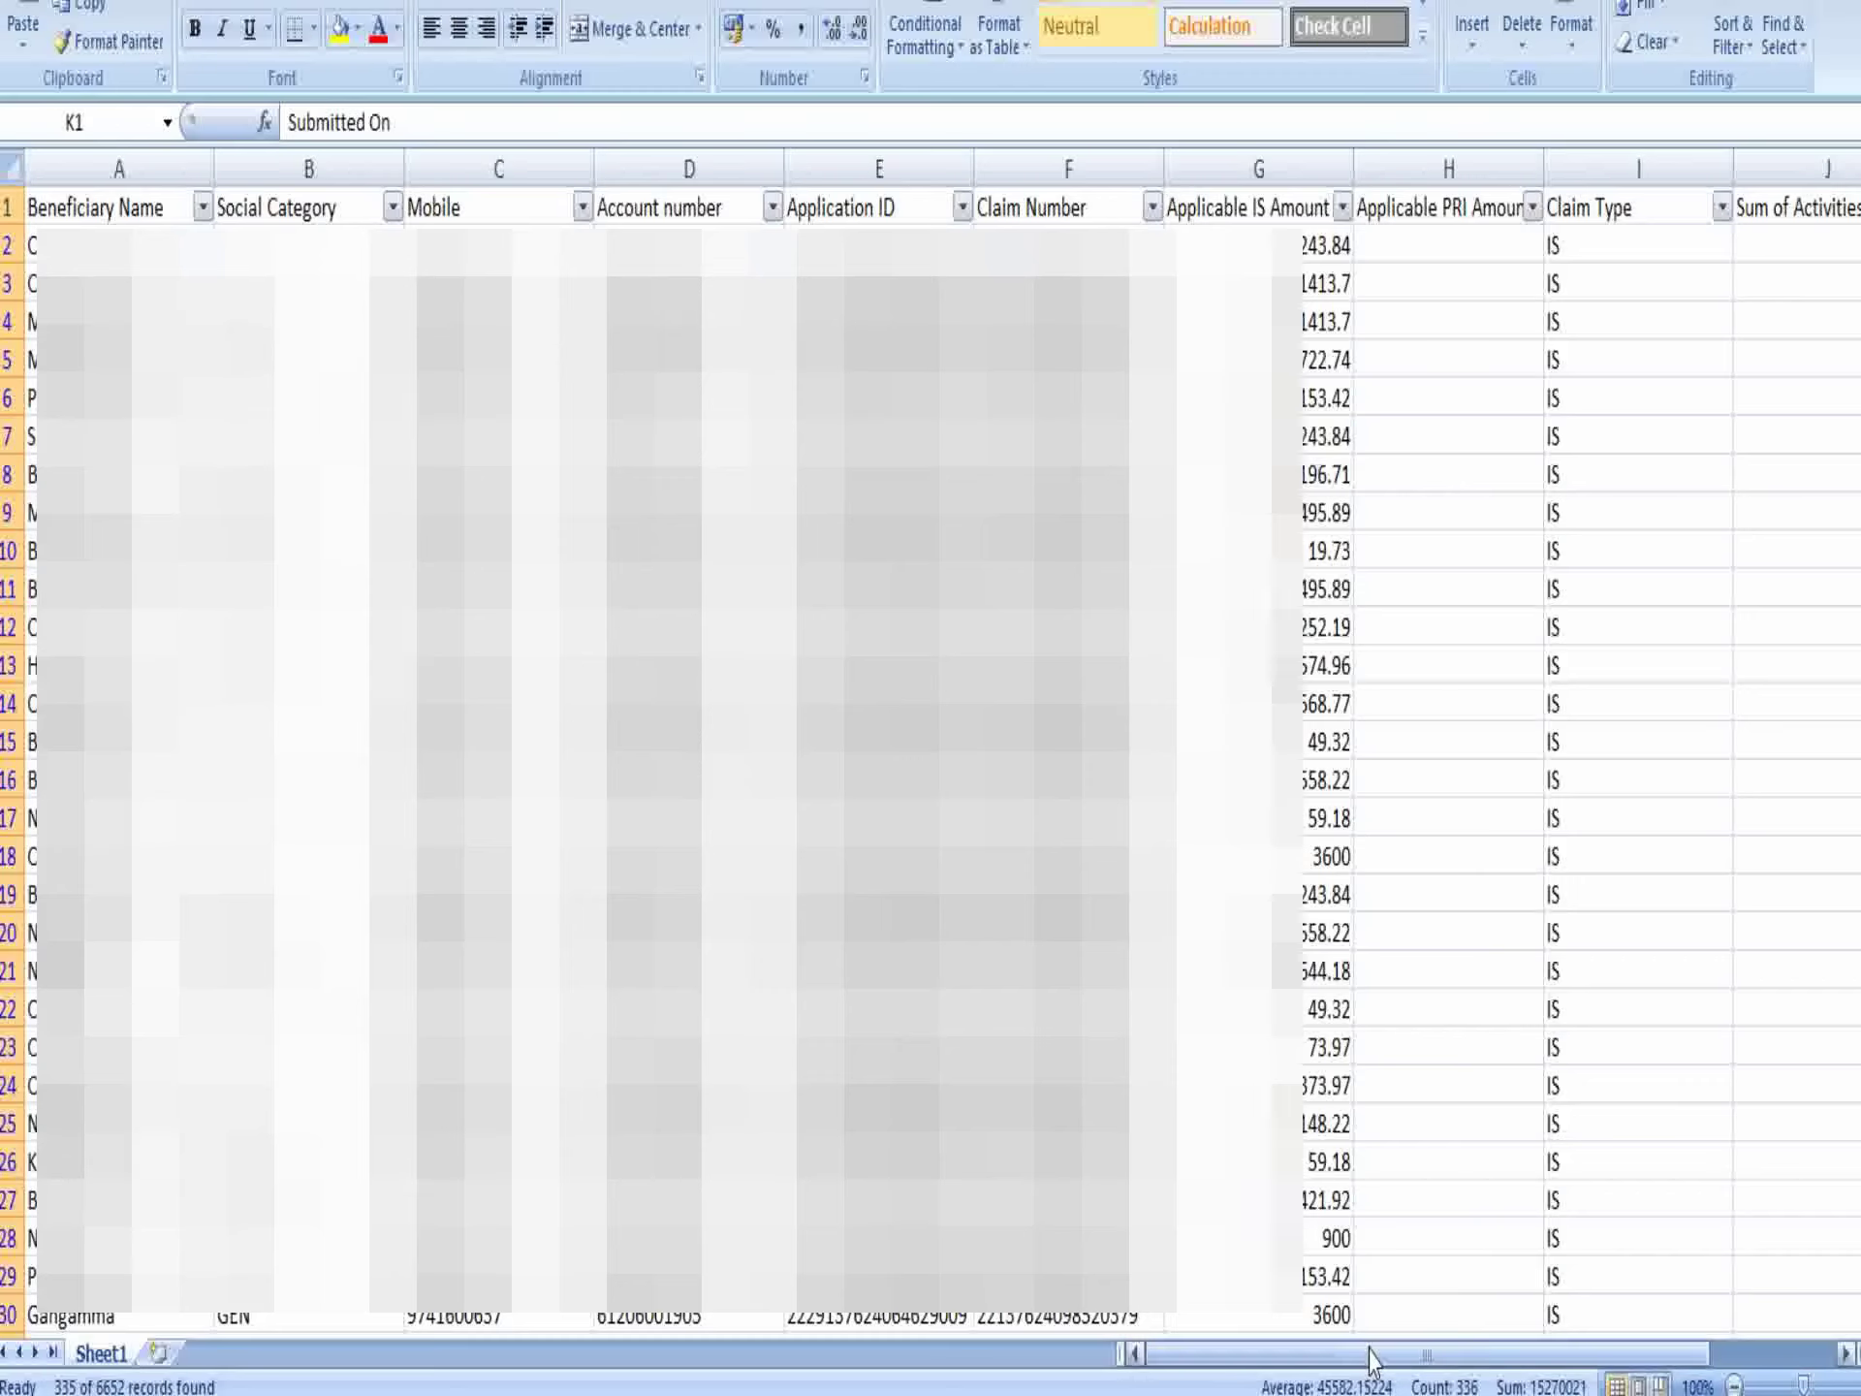
{"action": "left_click_drag", "start_coordinate": [1396, 1362], "coordinate": [1517, 1387]}
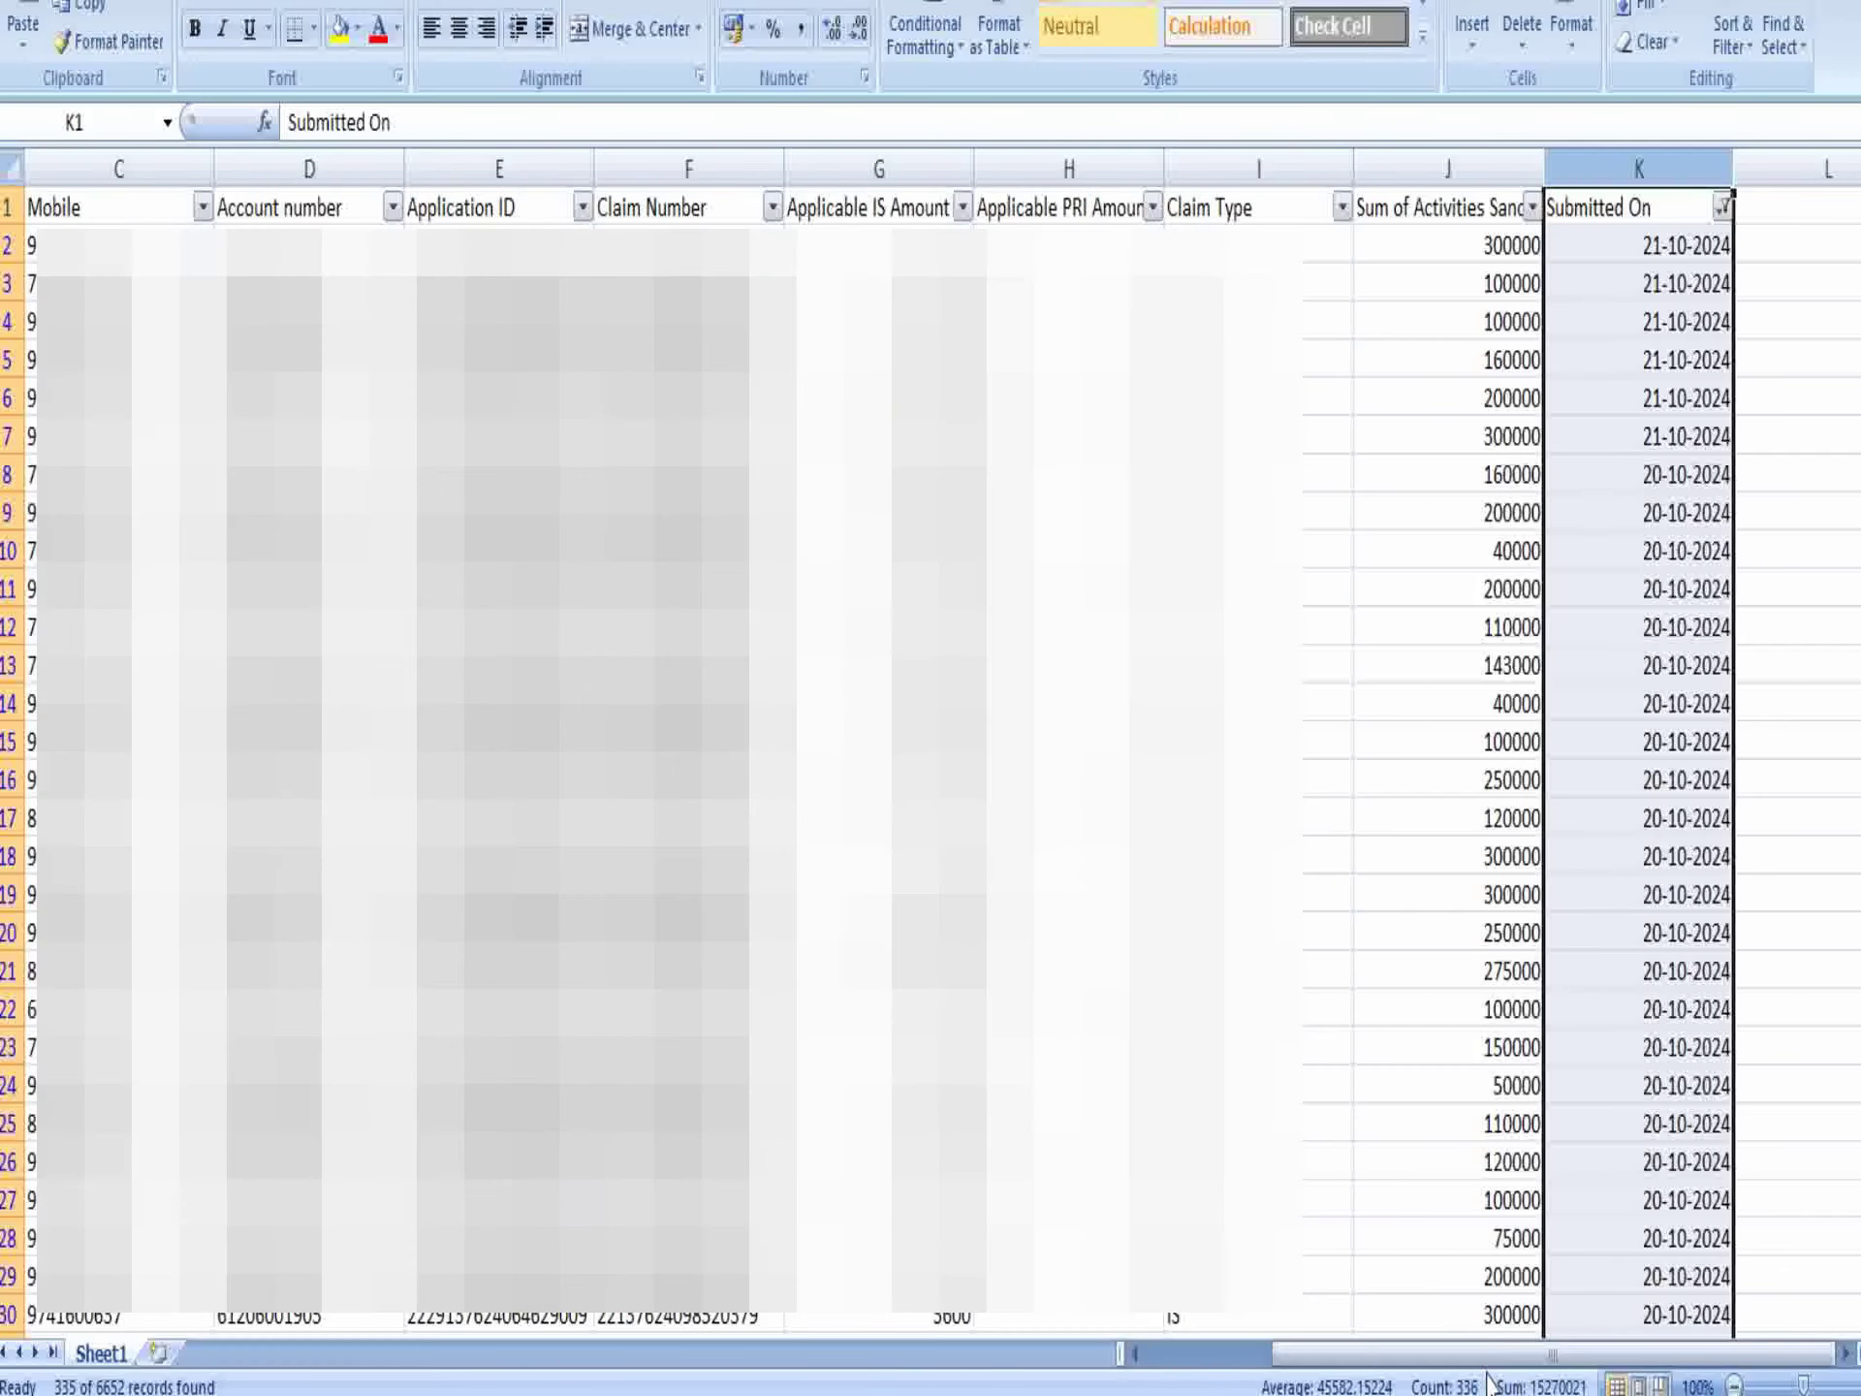
{"action": "left_click_drag", "start_coordinate": [1856, 204], "coordinate": [1735, 1018]}
{"action": "left_click_drag", "start_coordinate": [1551, 1355], "coordinate": [1425, 1354]}
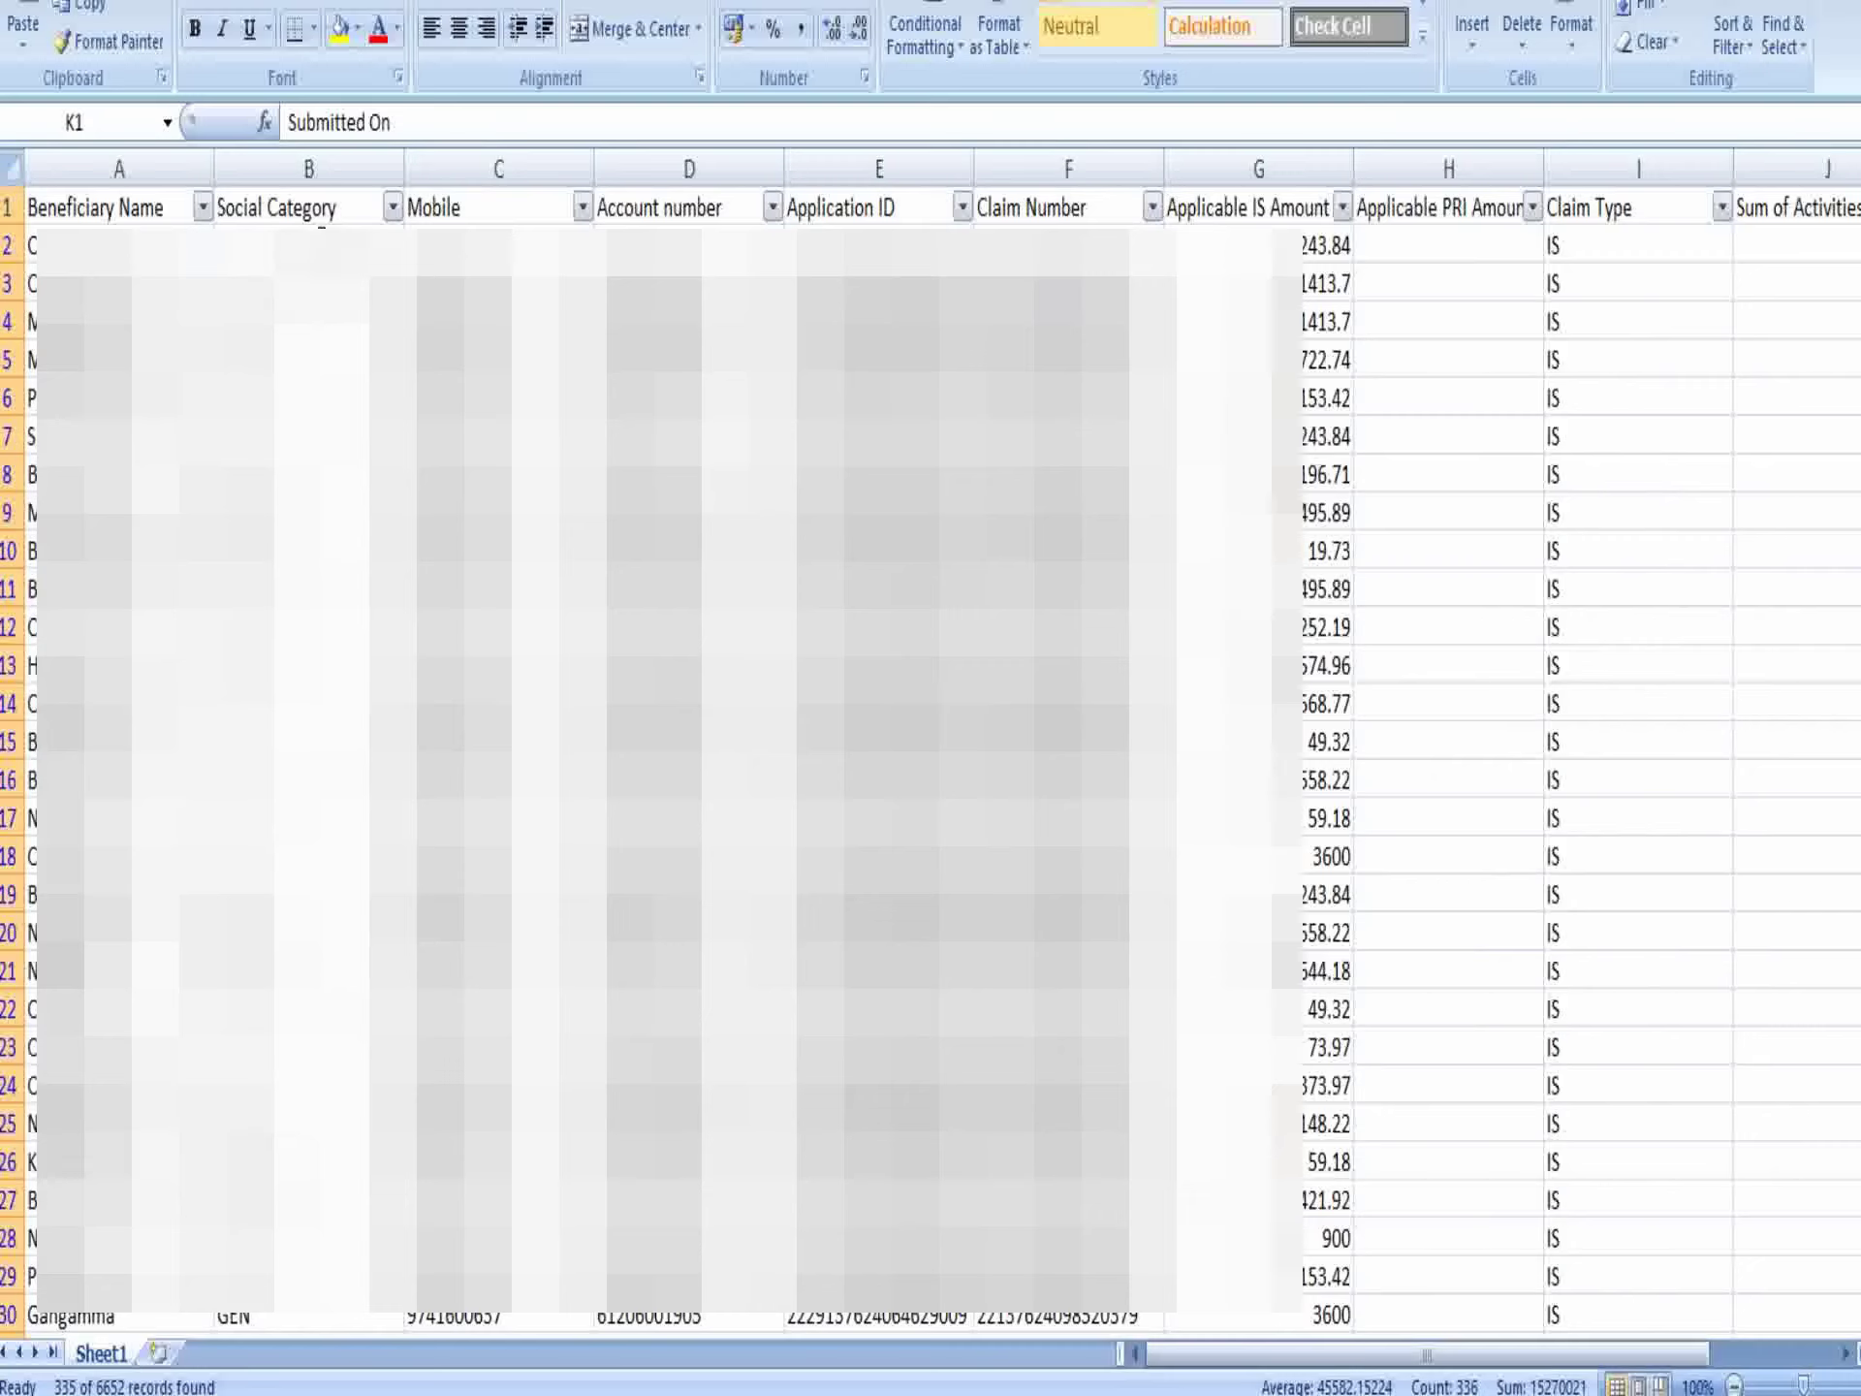
{"action": "left_click", "coordinate": [13, 167]}
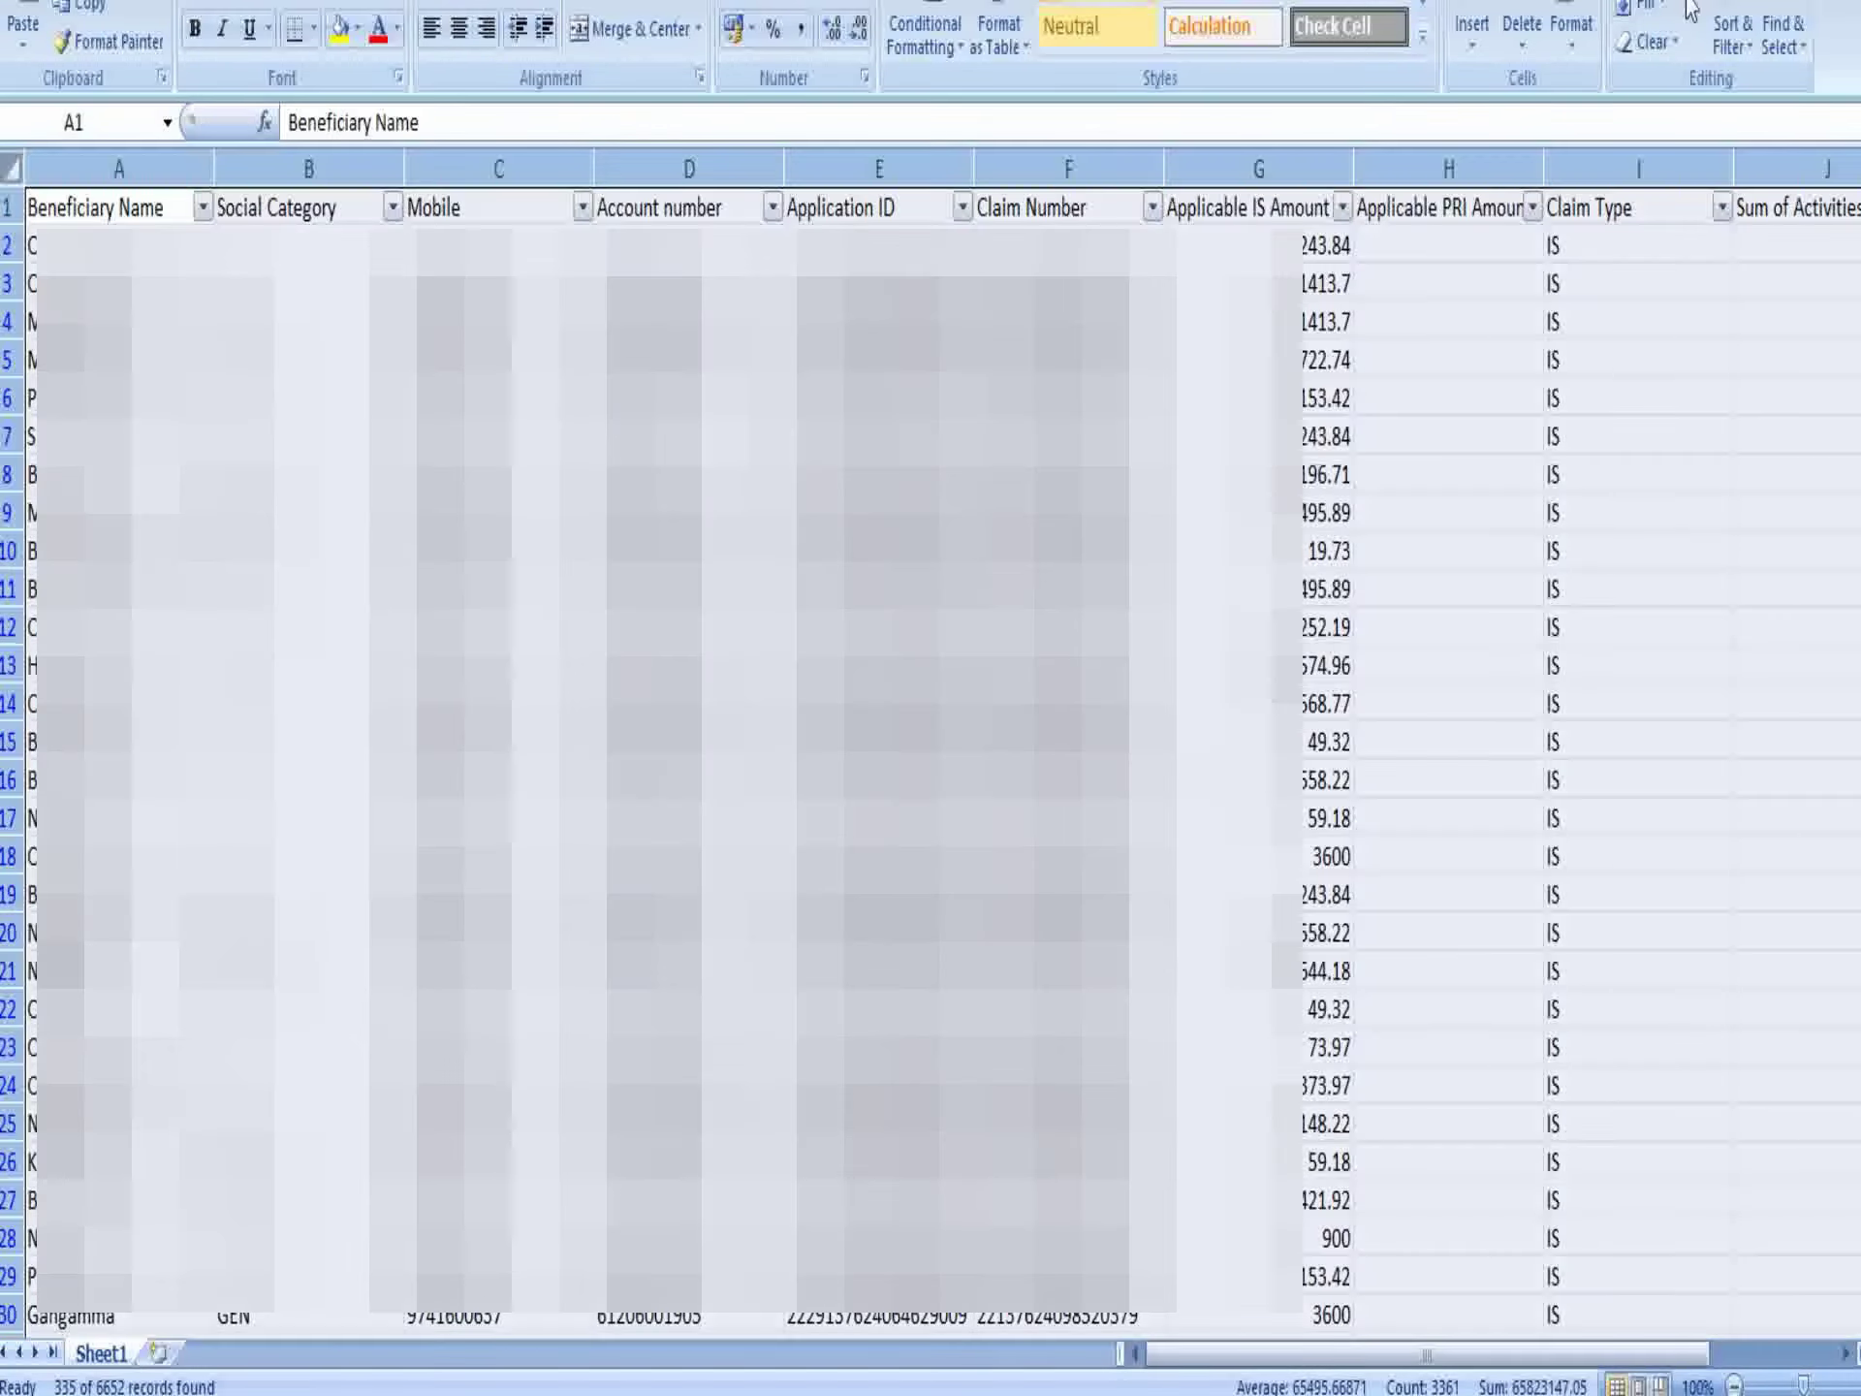
{"action": "left_click", "coordinate": [1784, 35]}
{"action": "left_click", "coordinate": [1764, 208]}
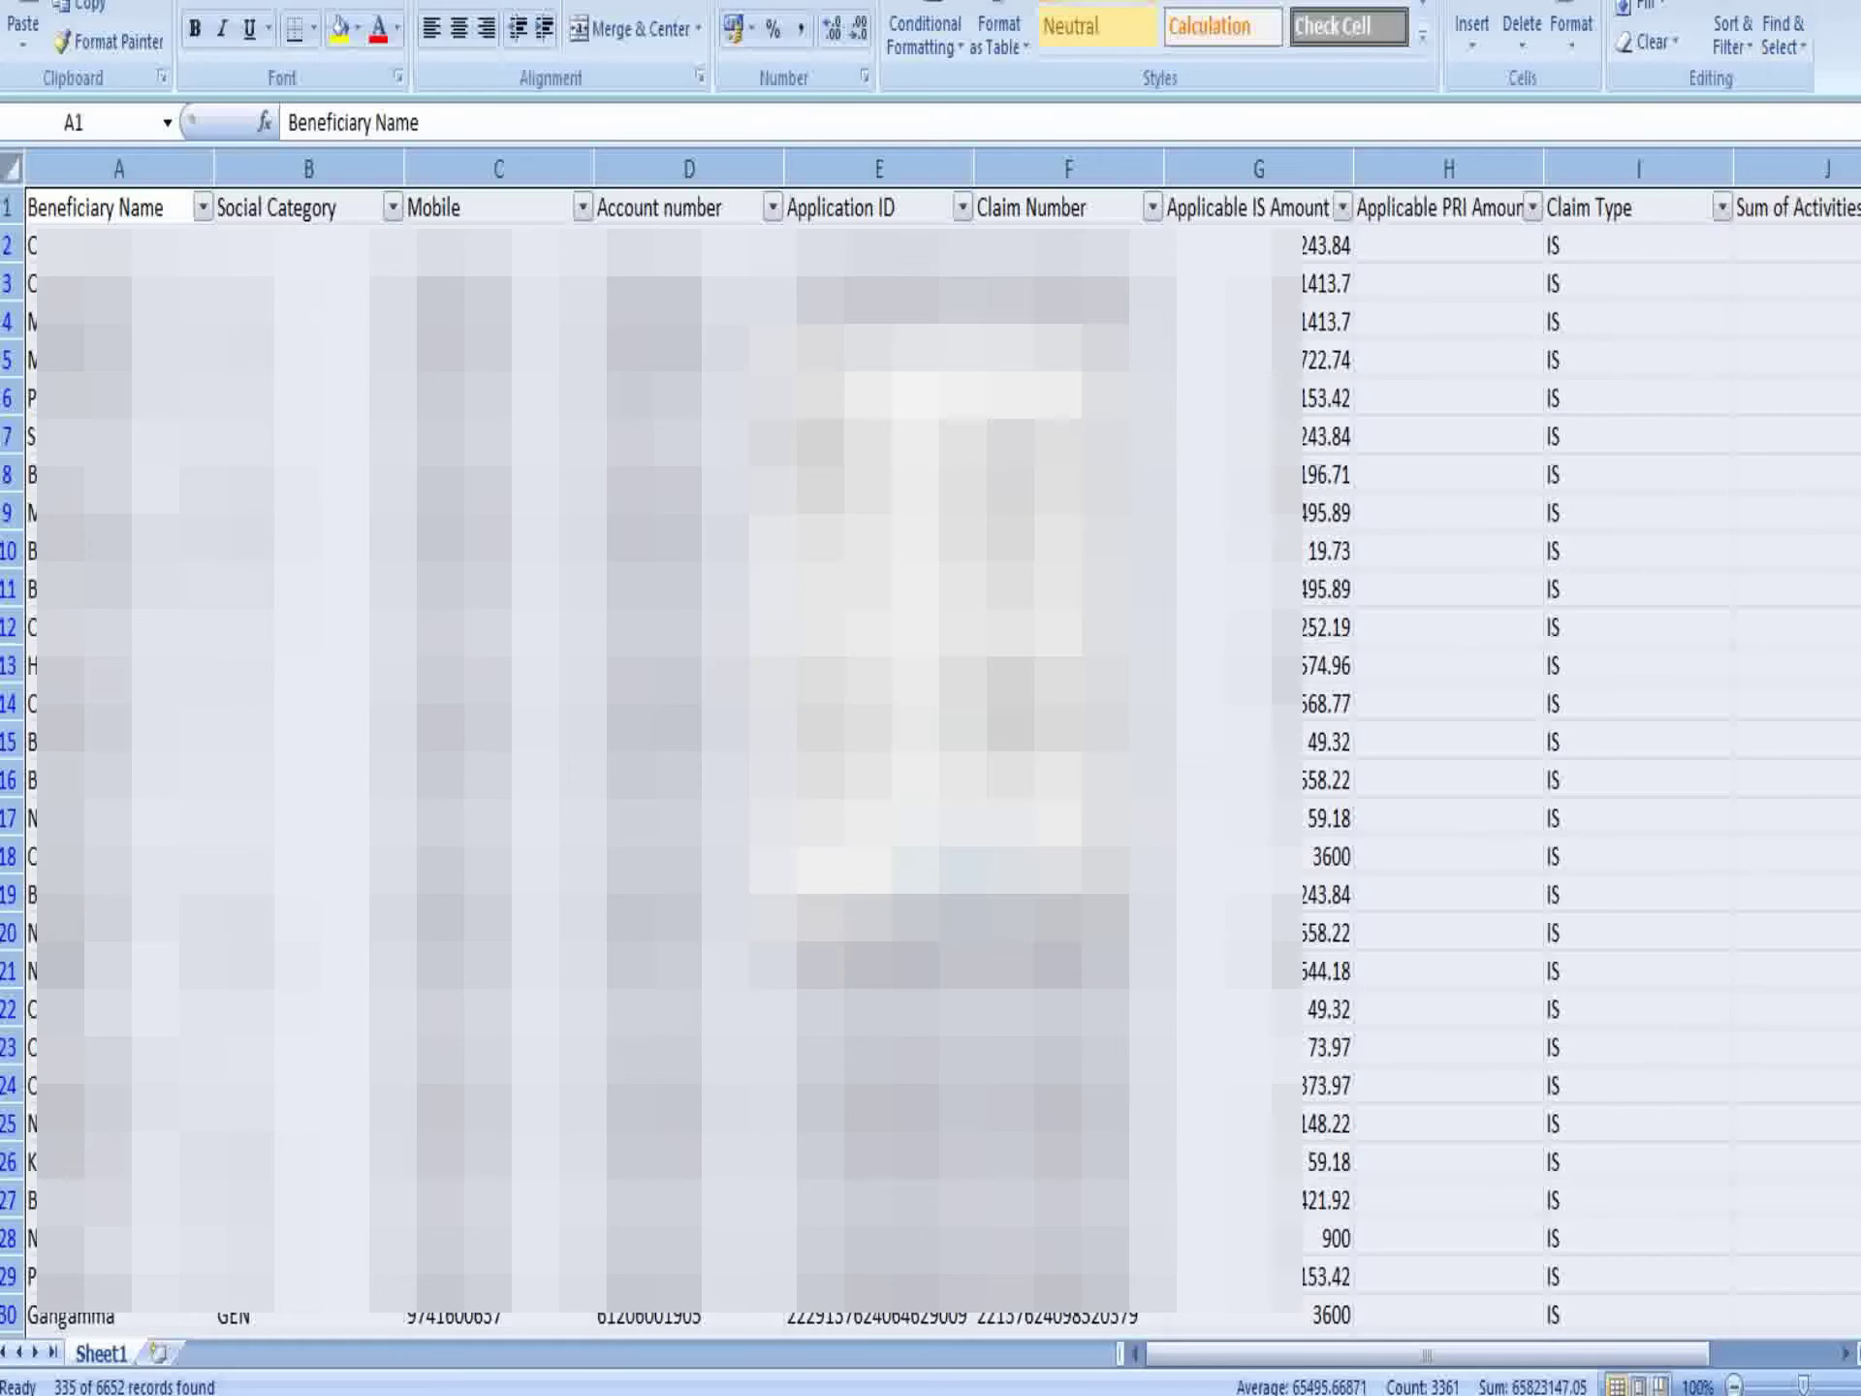
{"action": "key", "text": "Return"}
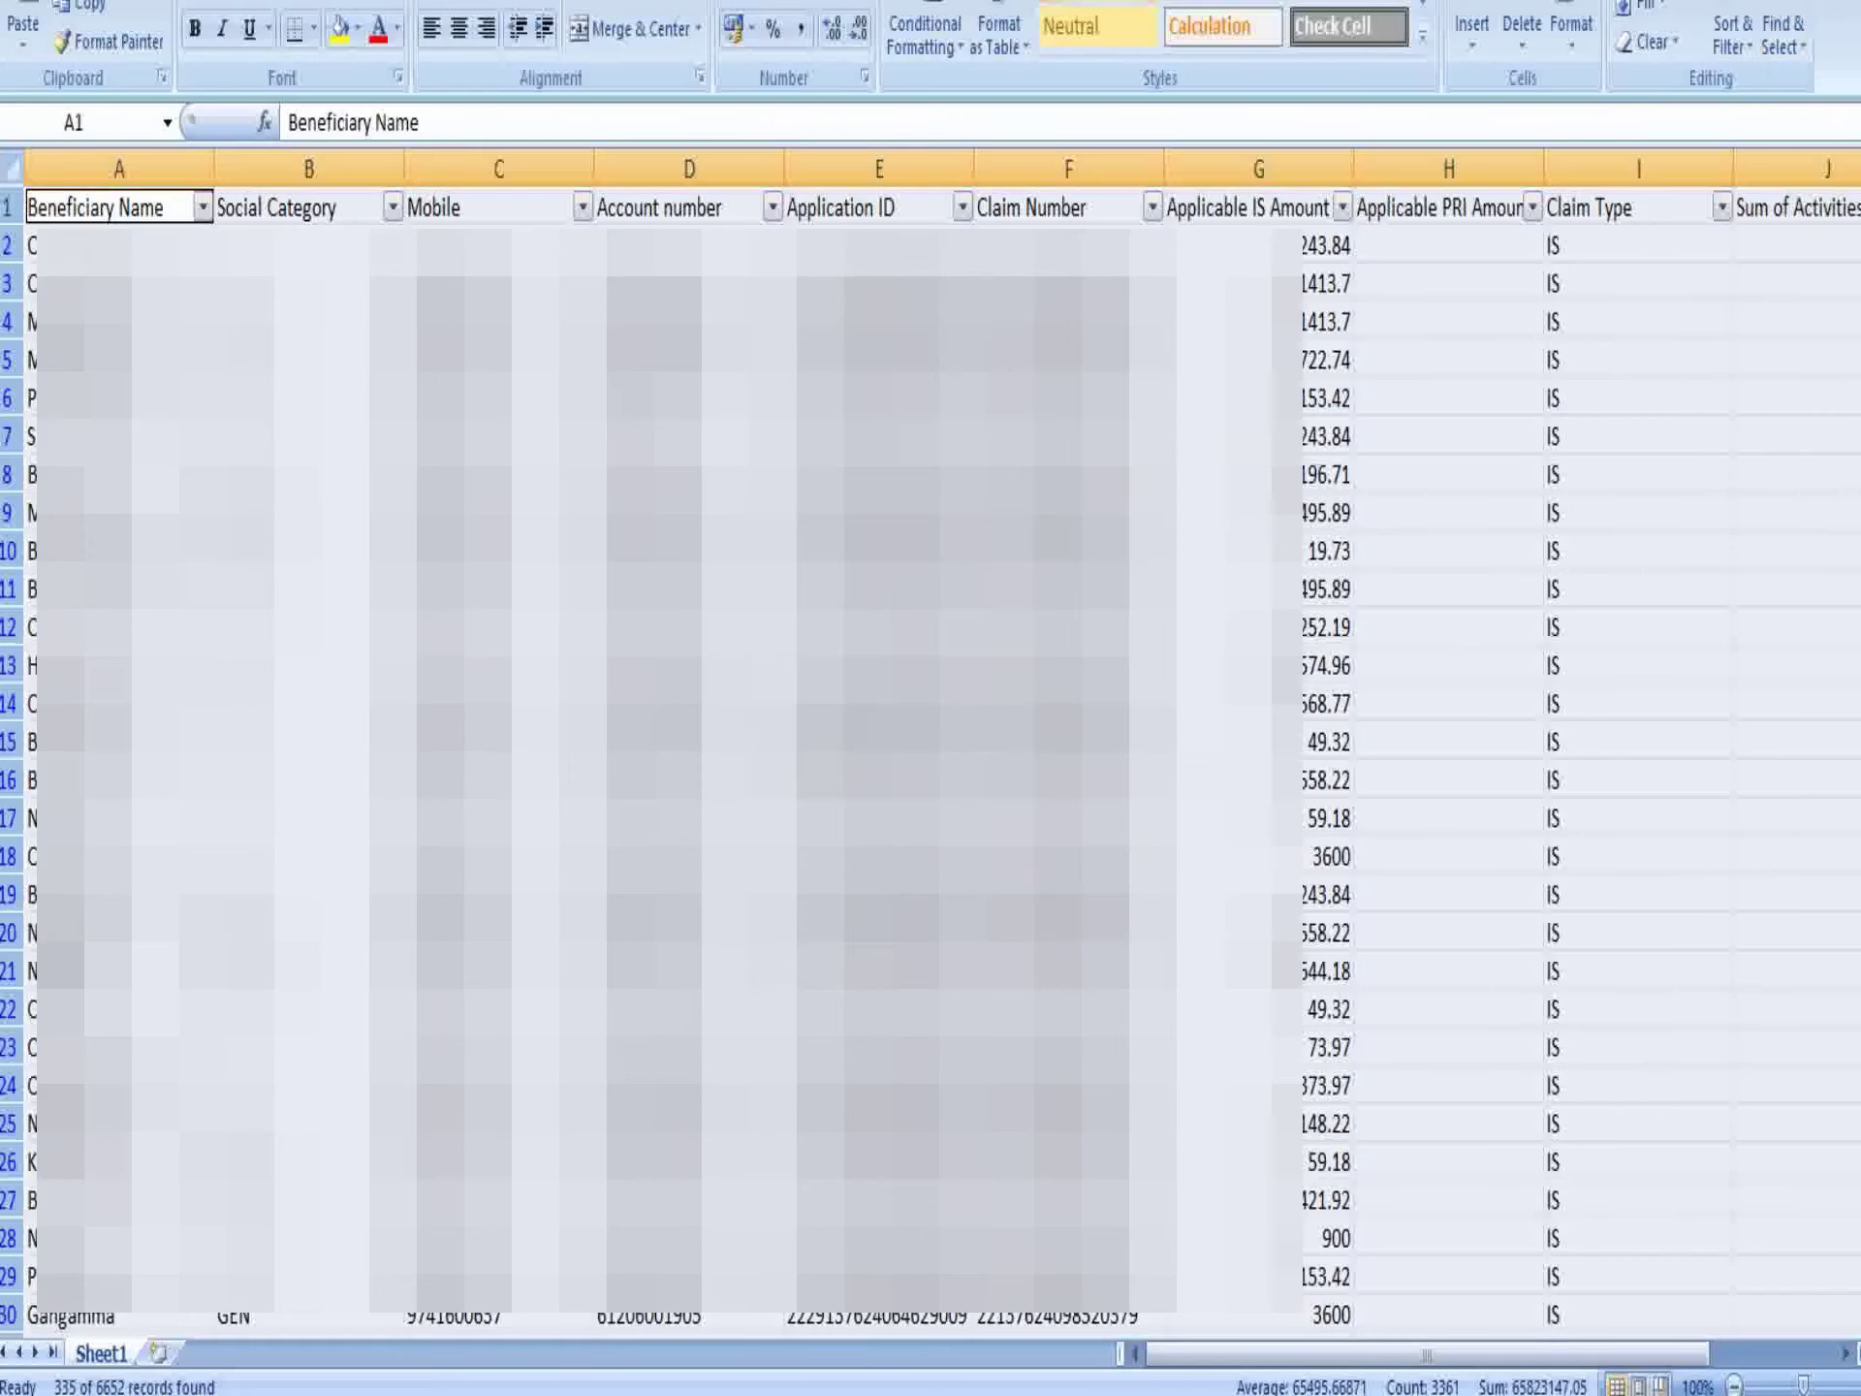
{"action": "key", "text": "ctrl+c"}
{"action": "key", "text": "shift+F11"}
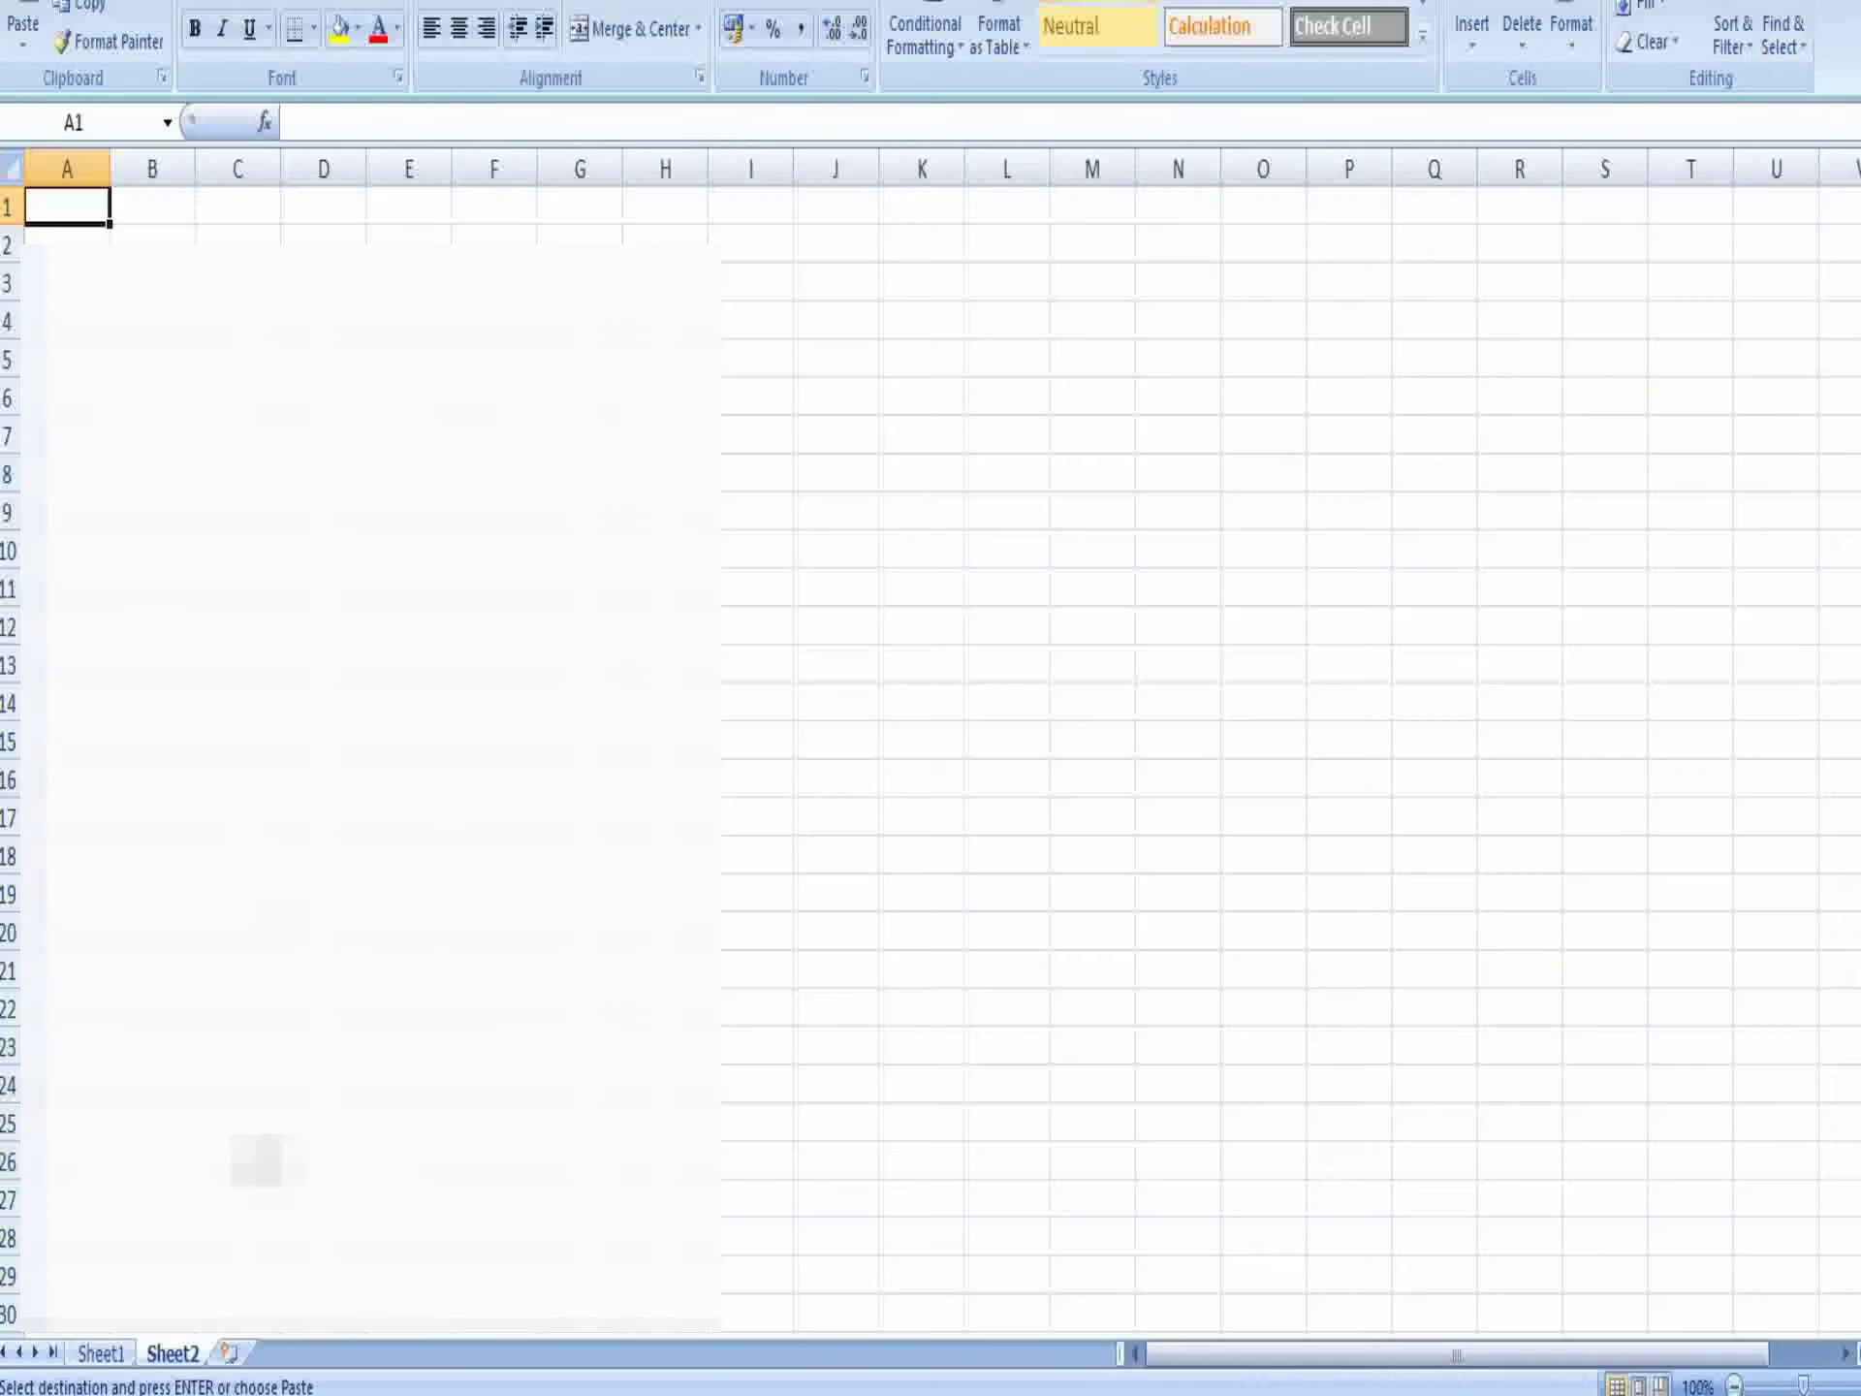
{"action": "key", "text": "ctrl+v"}
{"action": "left_click", "coordinate": [324, 704]}
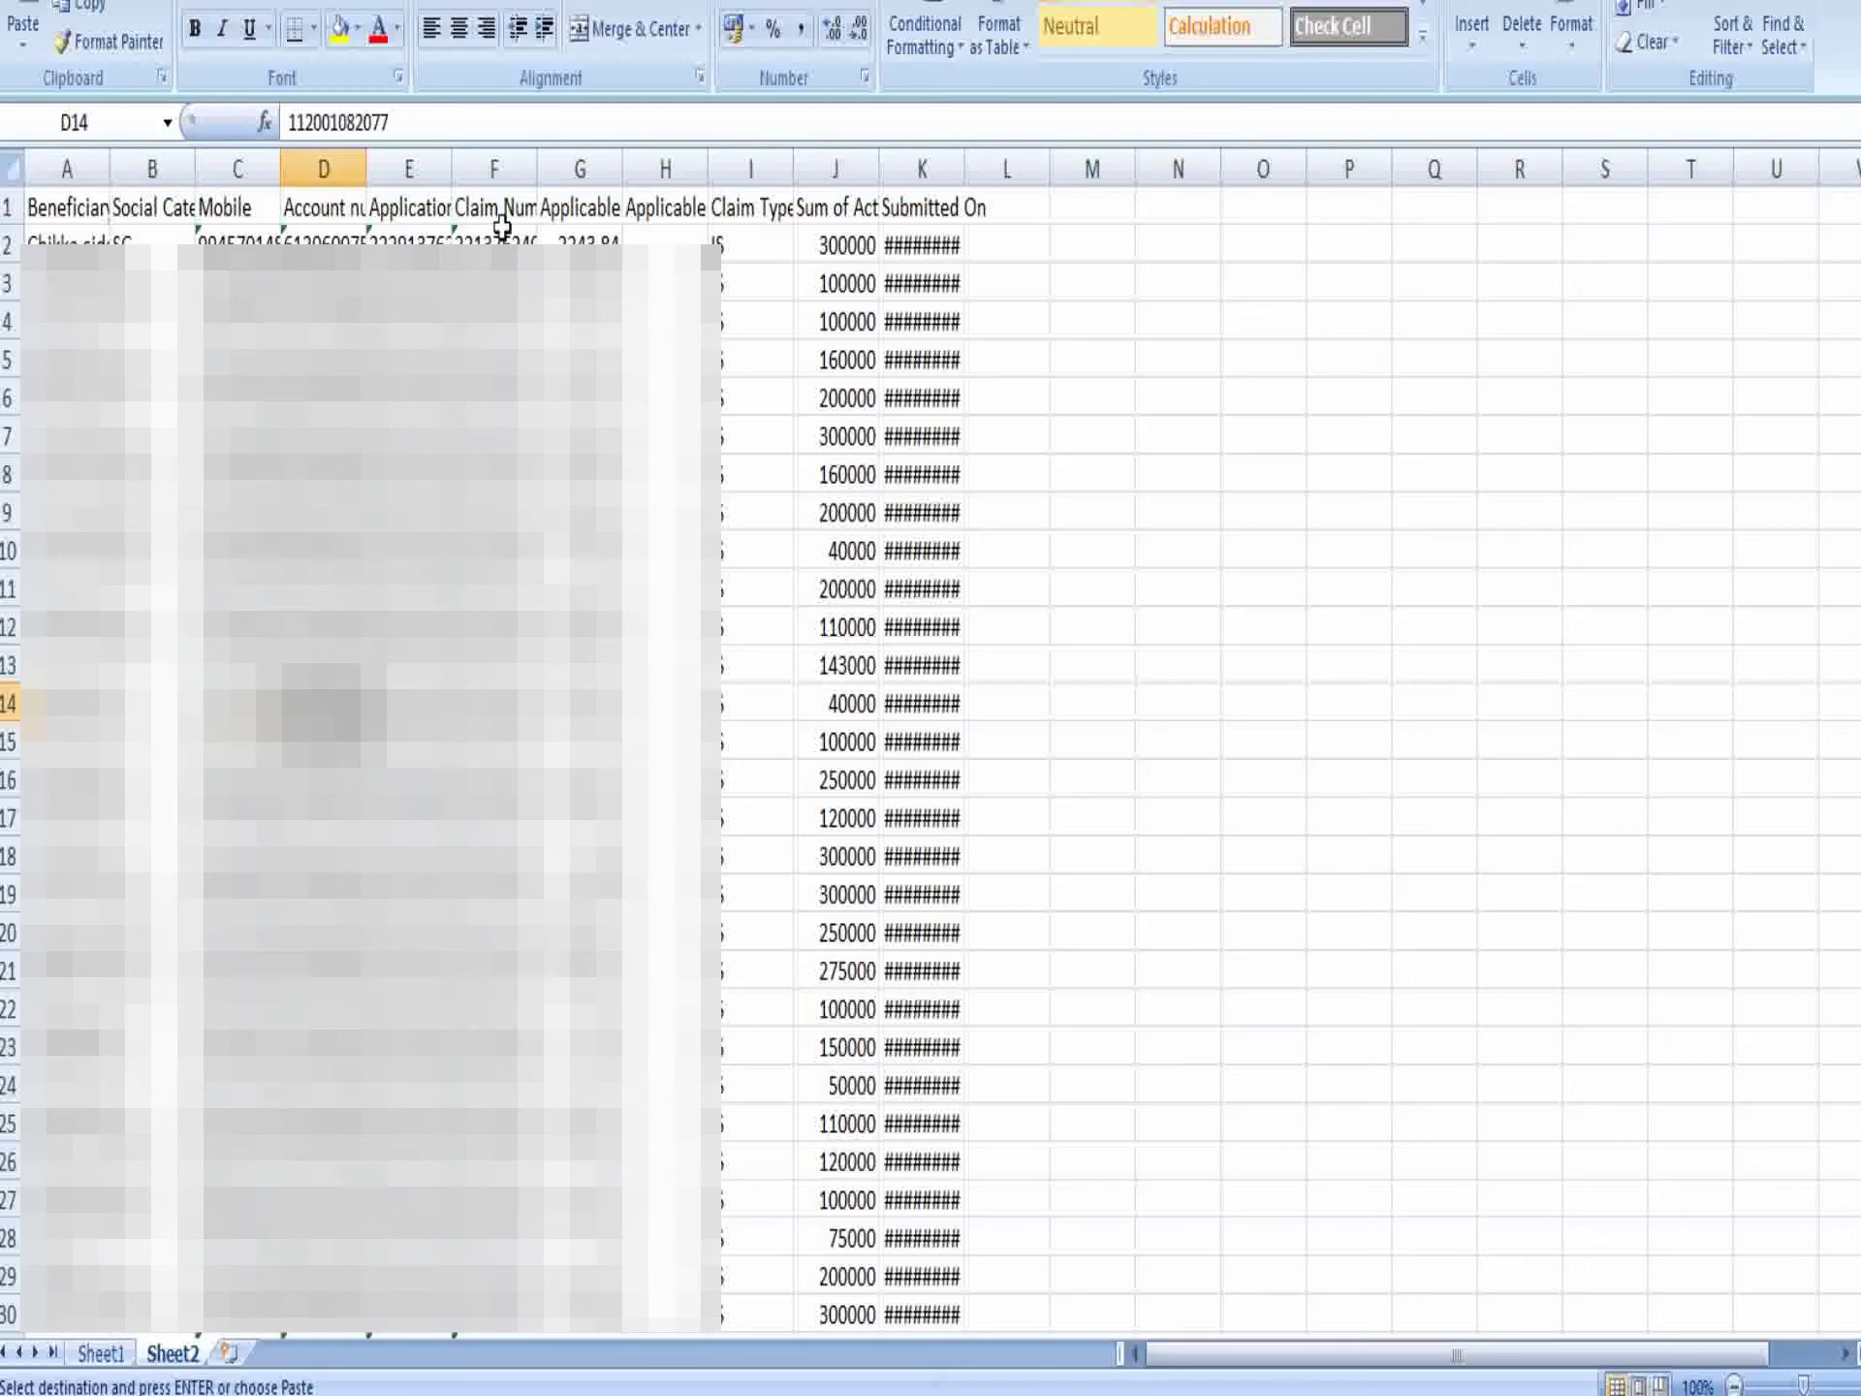
Add filters to the header row of Sheet2 and sort the Social Category column from A to Z.
{"action": "left_click", "coordinate": [613, 155]}
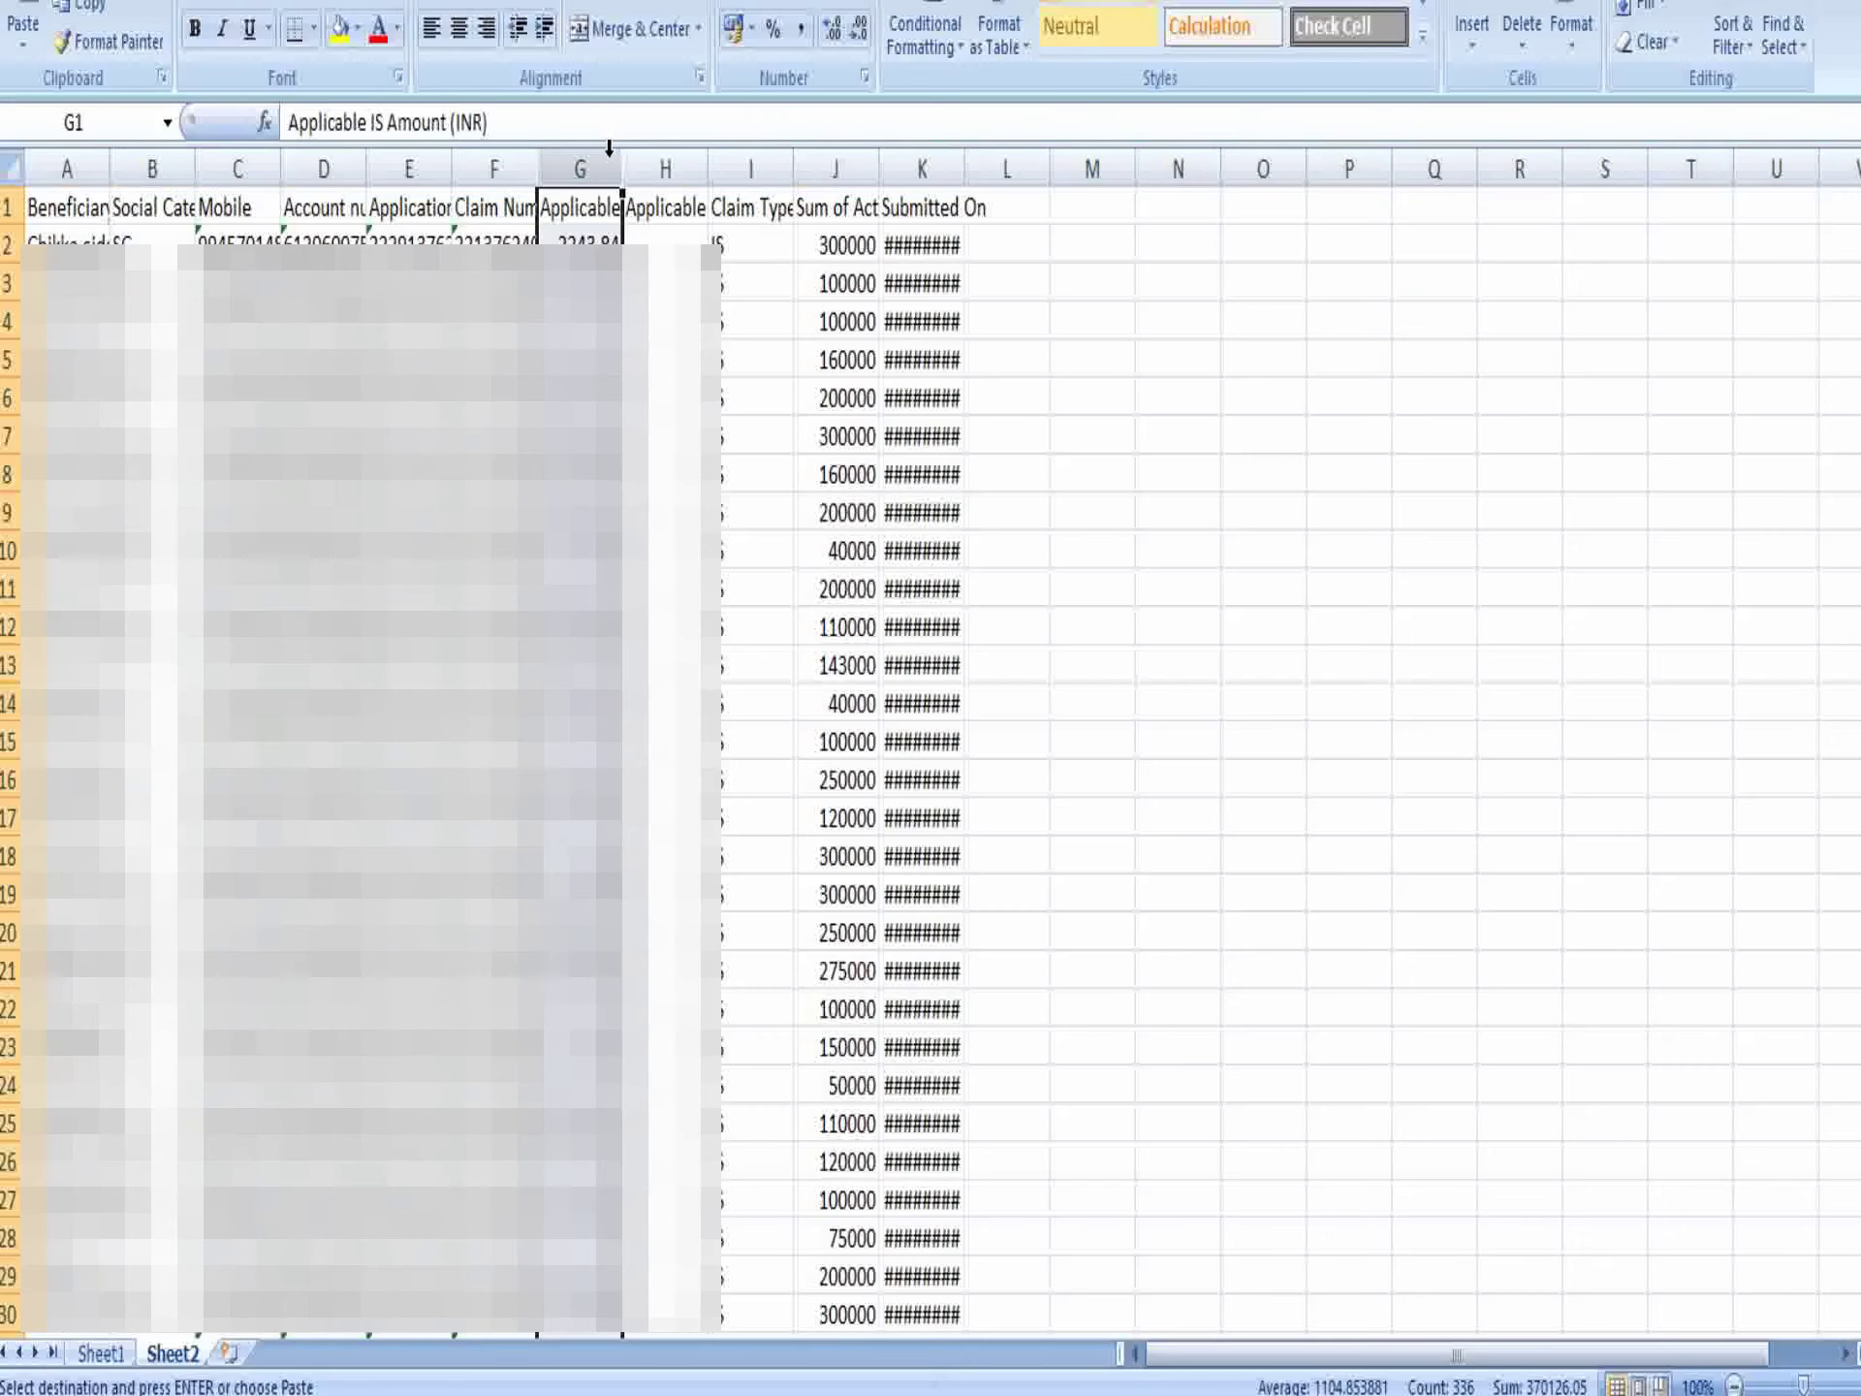
{"action": "left_click", "coordinate": [6, 211]}
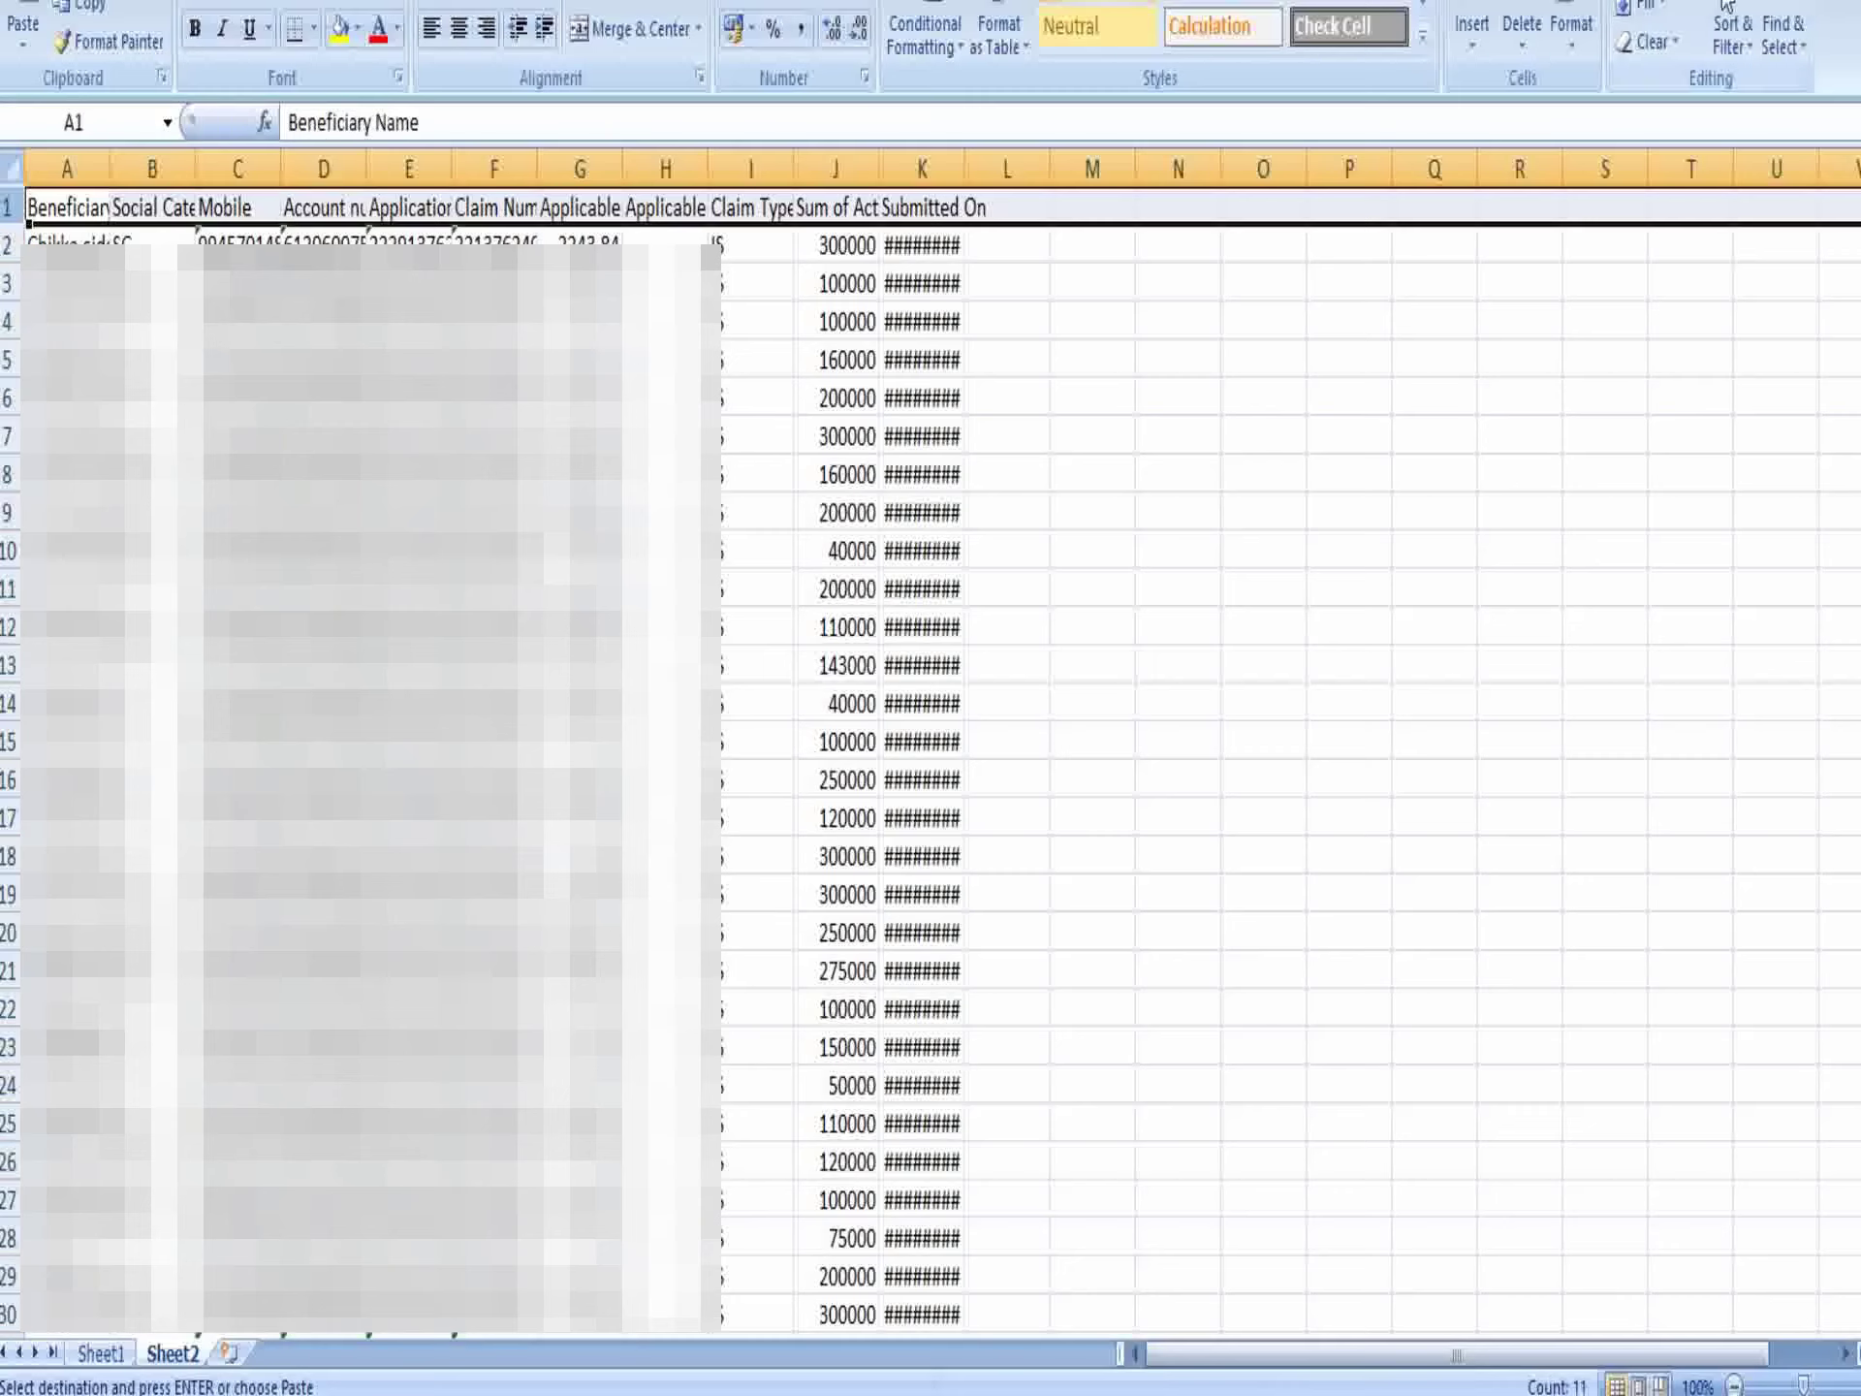
{"action": "left_click", "coordinate": [1732, 38]}
{"action": "left_click", "coordinate": [1770, 296]}
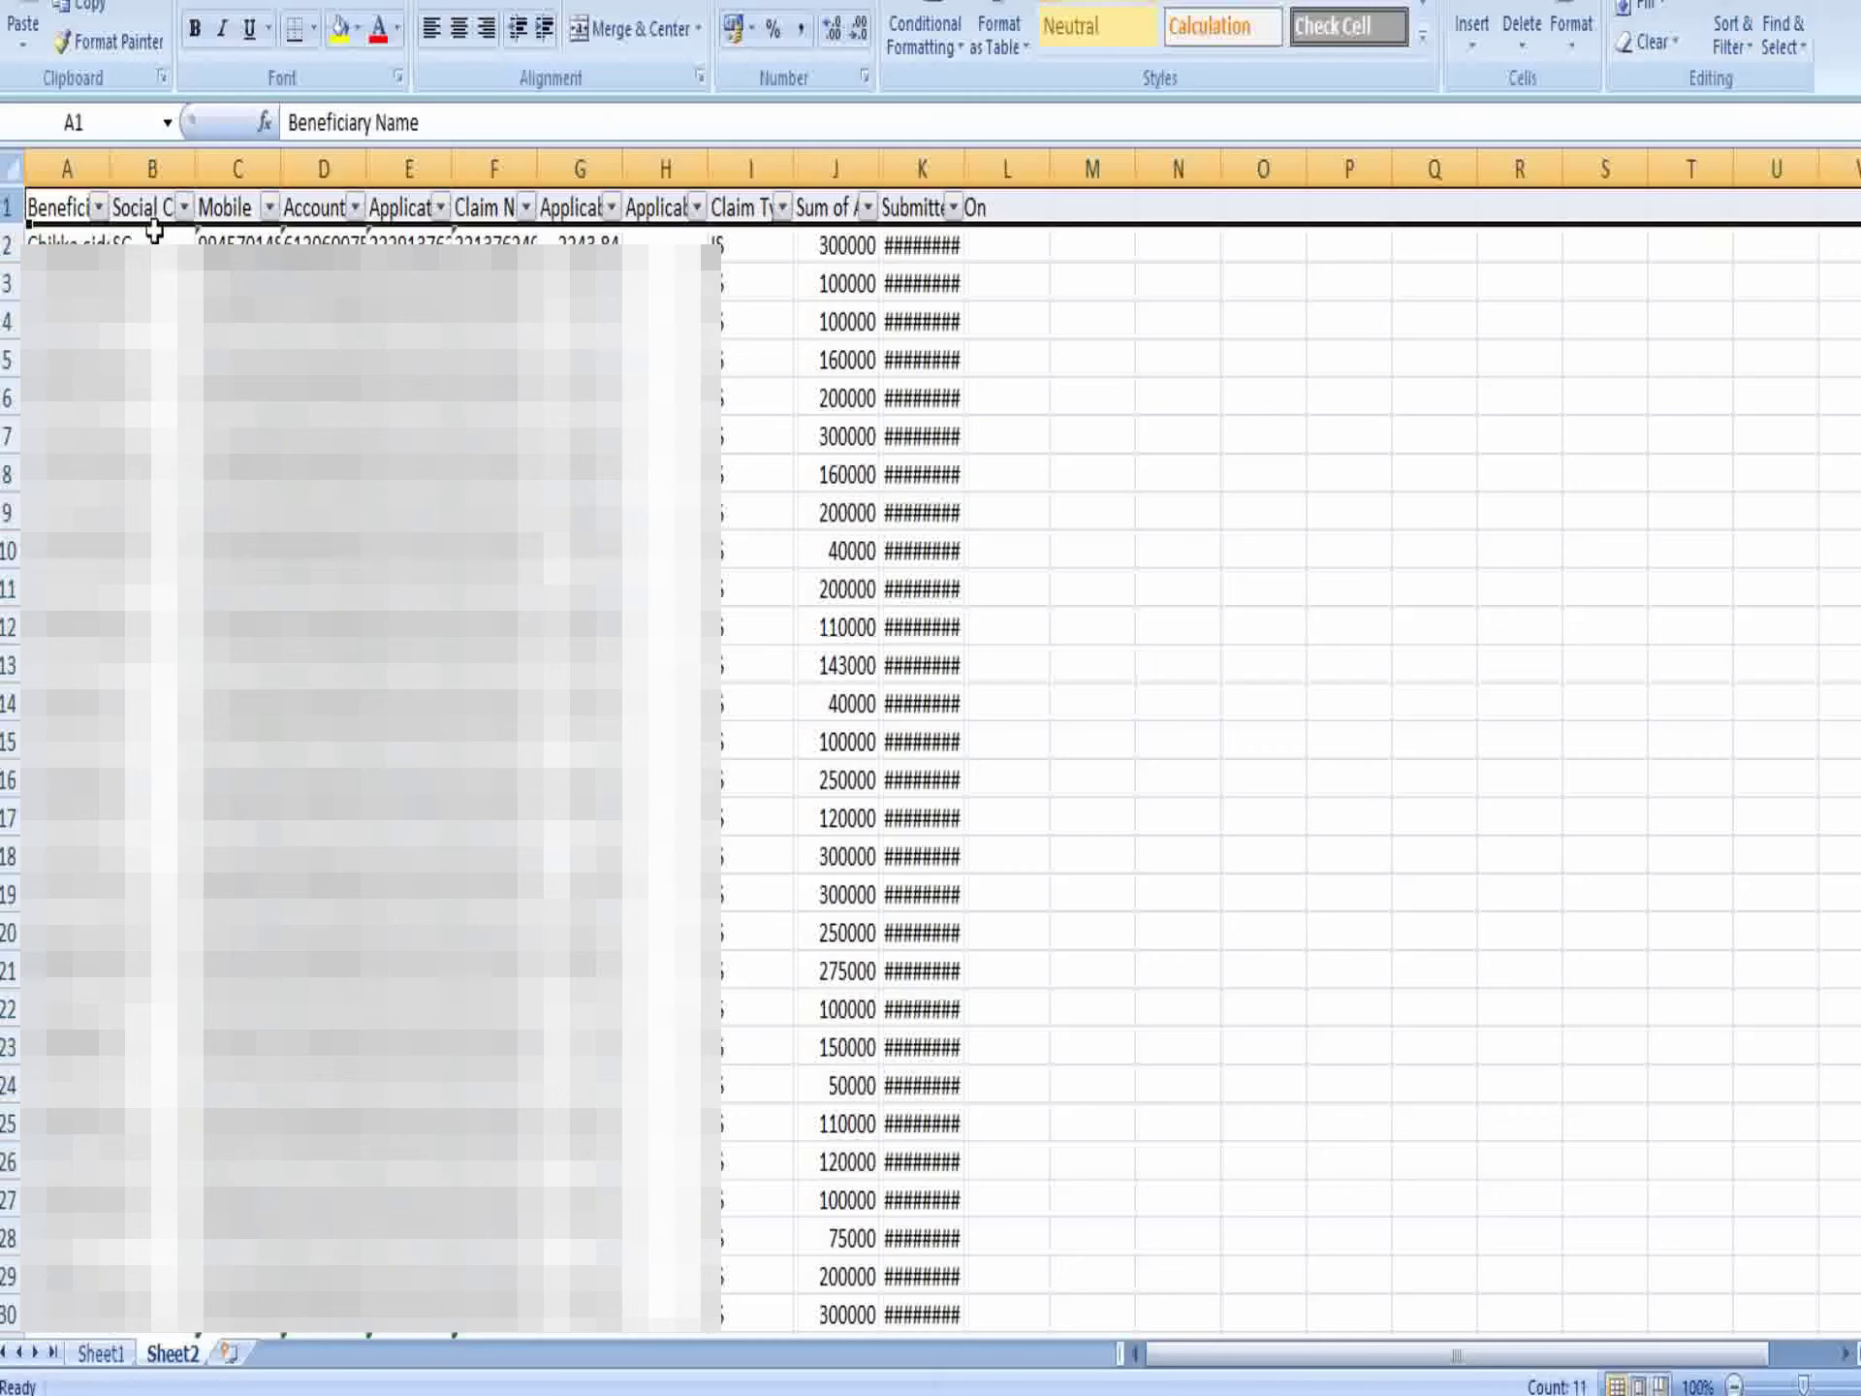
{"action": "left_click", "coordinate": [183, 206]}
{"action": "left_click", "coordinate": [145, 250]}
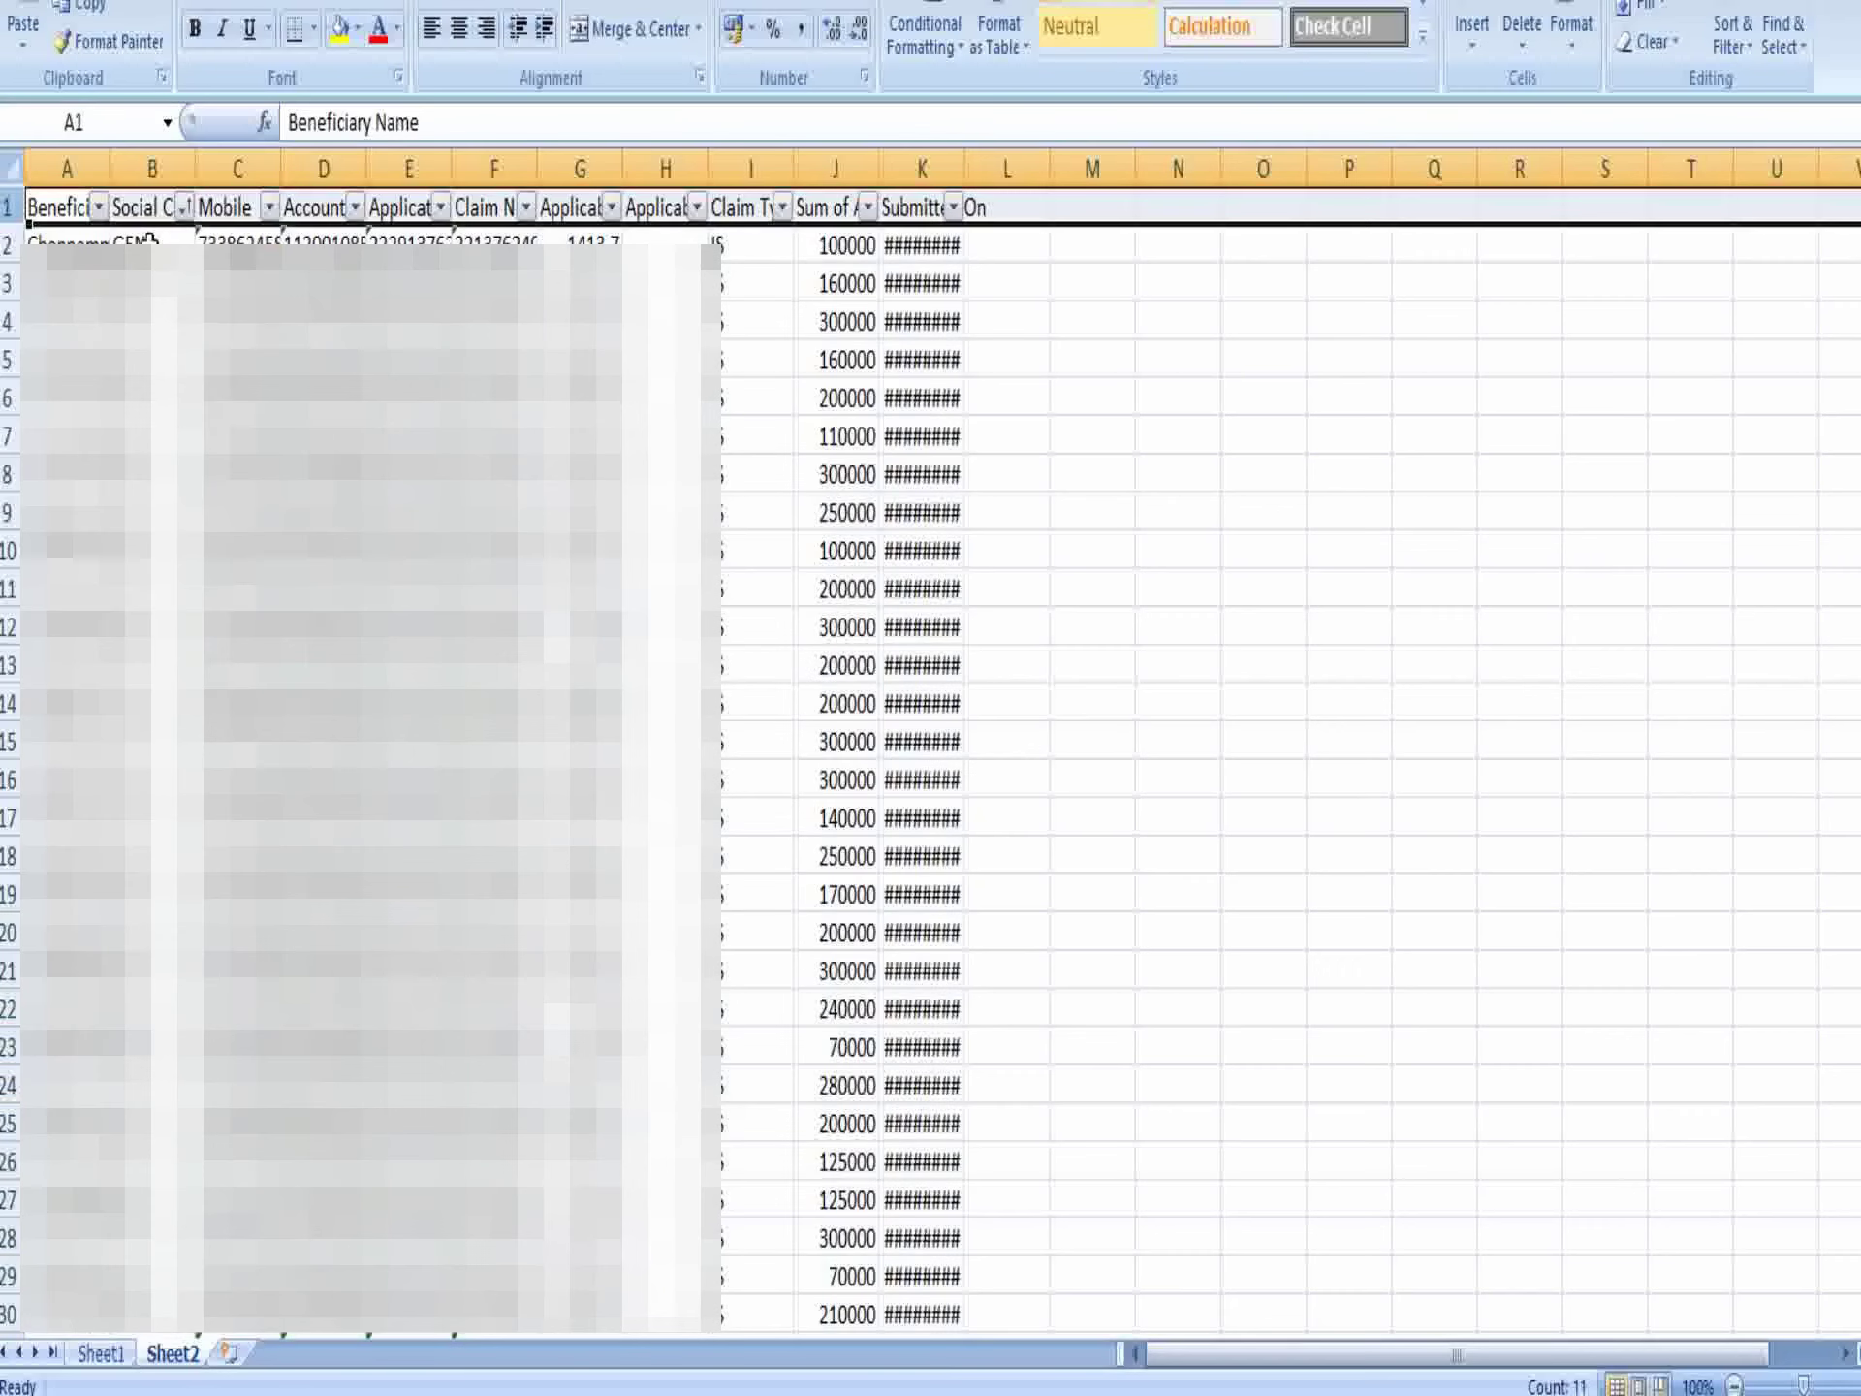
Set up a replacement of OBC with GEN, filtering Social Category to the OBC rows to copy the search value.
{"action": "left_click", "coordinate": [151, 240]}
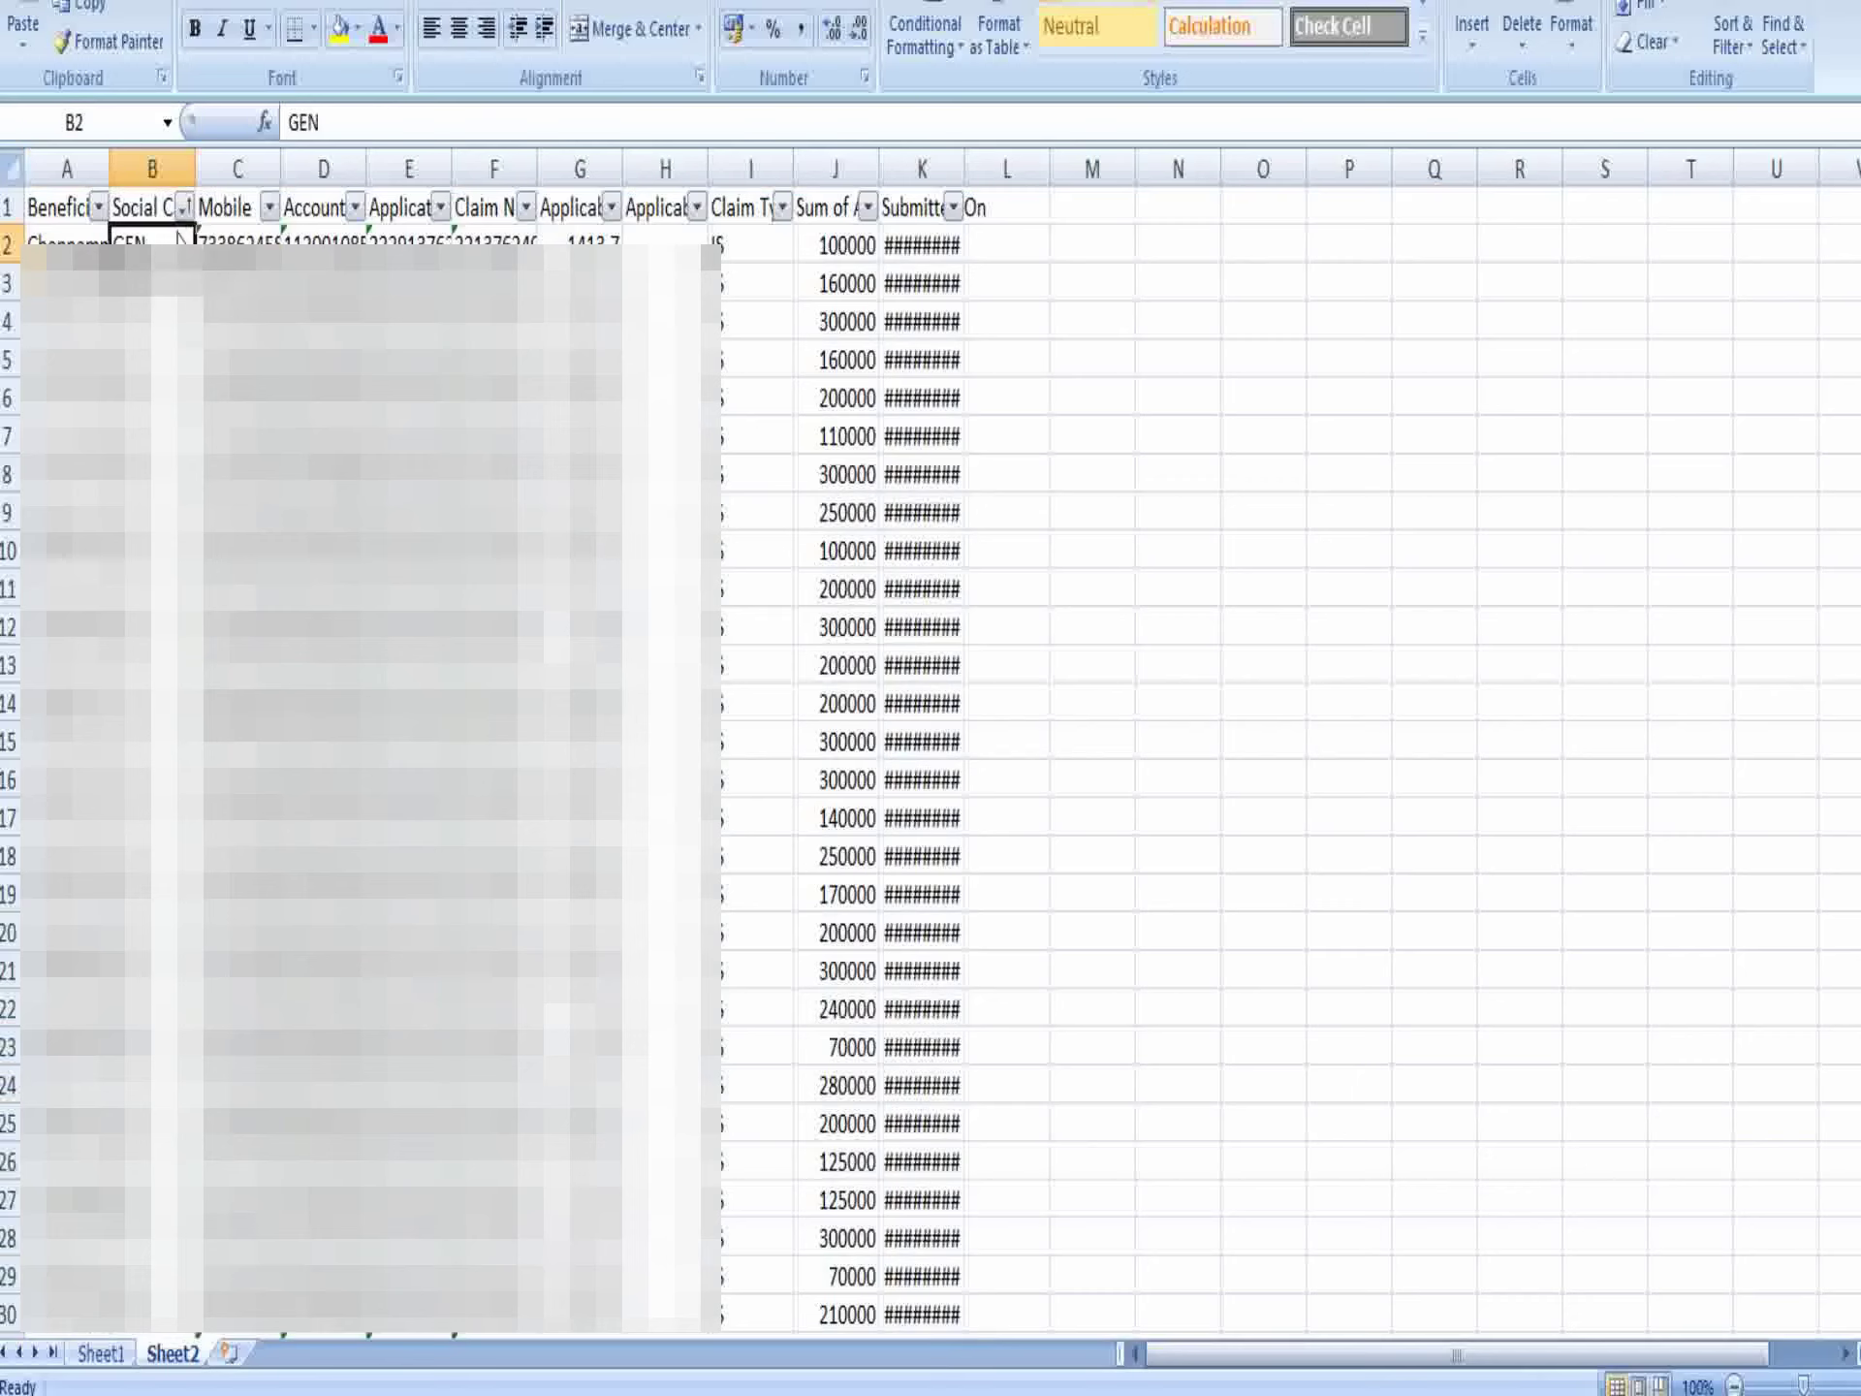
{"action": "key", "text": "ctrl+c"}
{"action": "key", "text": "ctrl+h"}
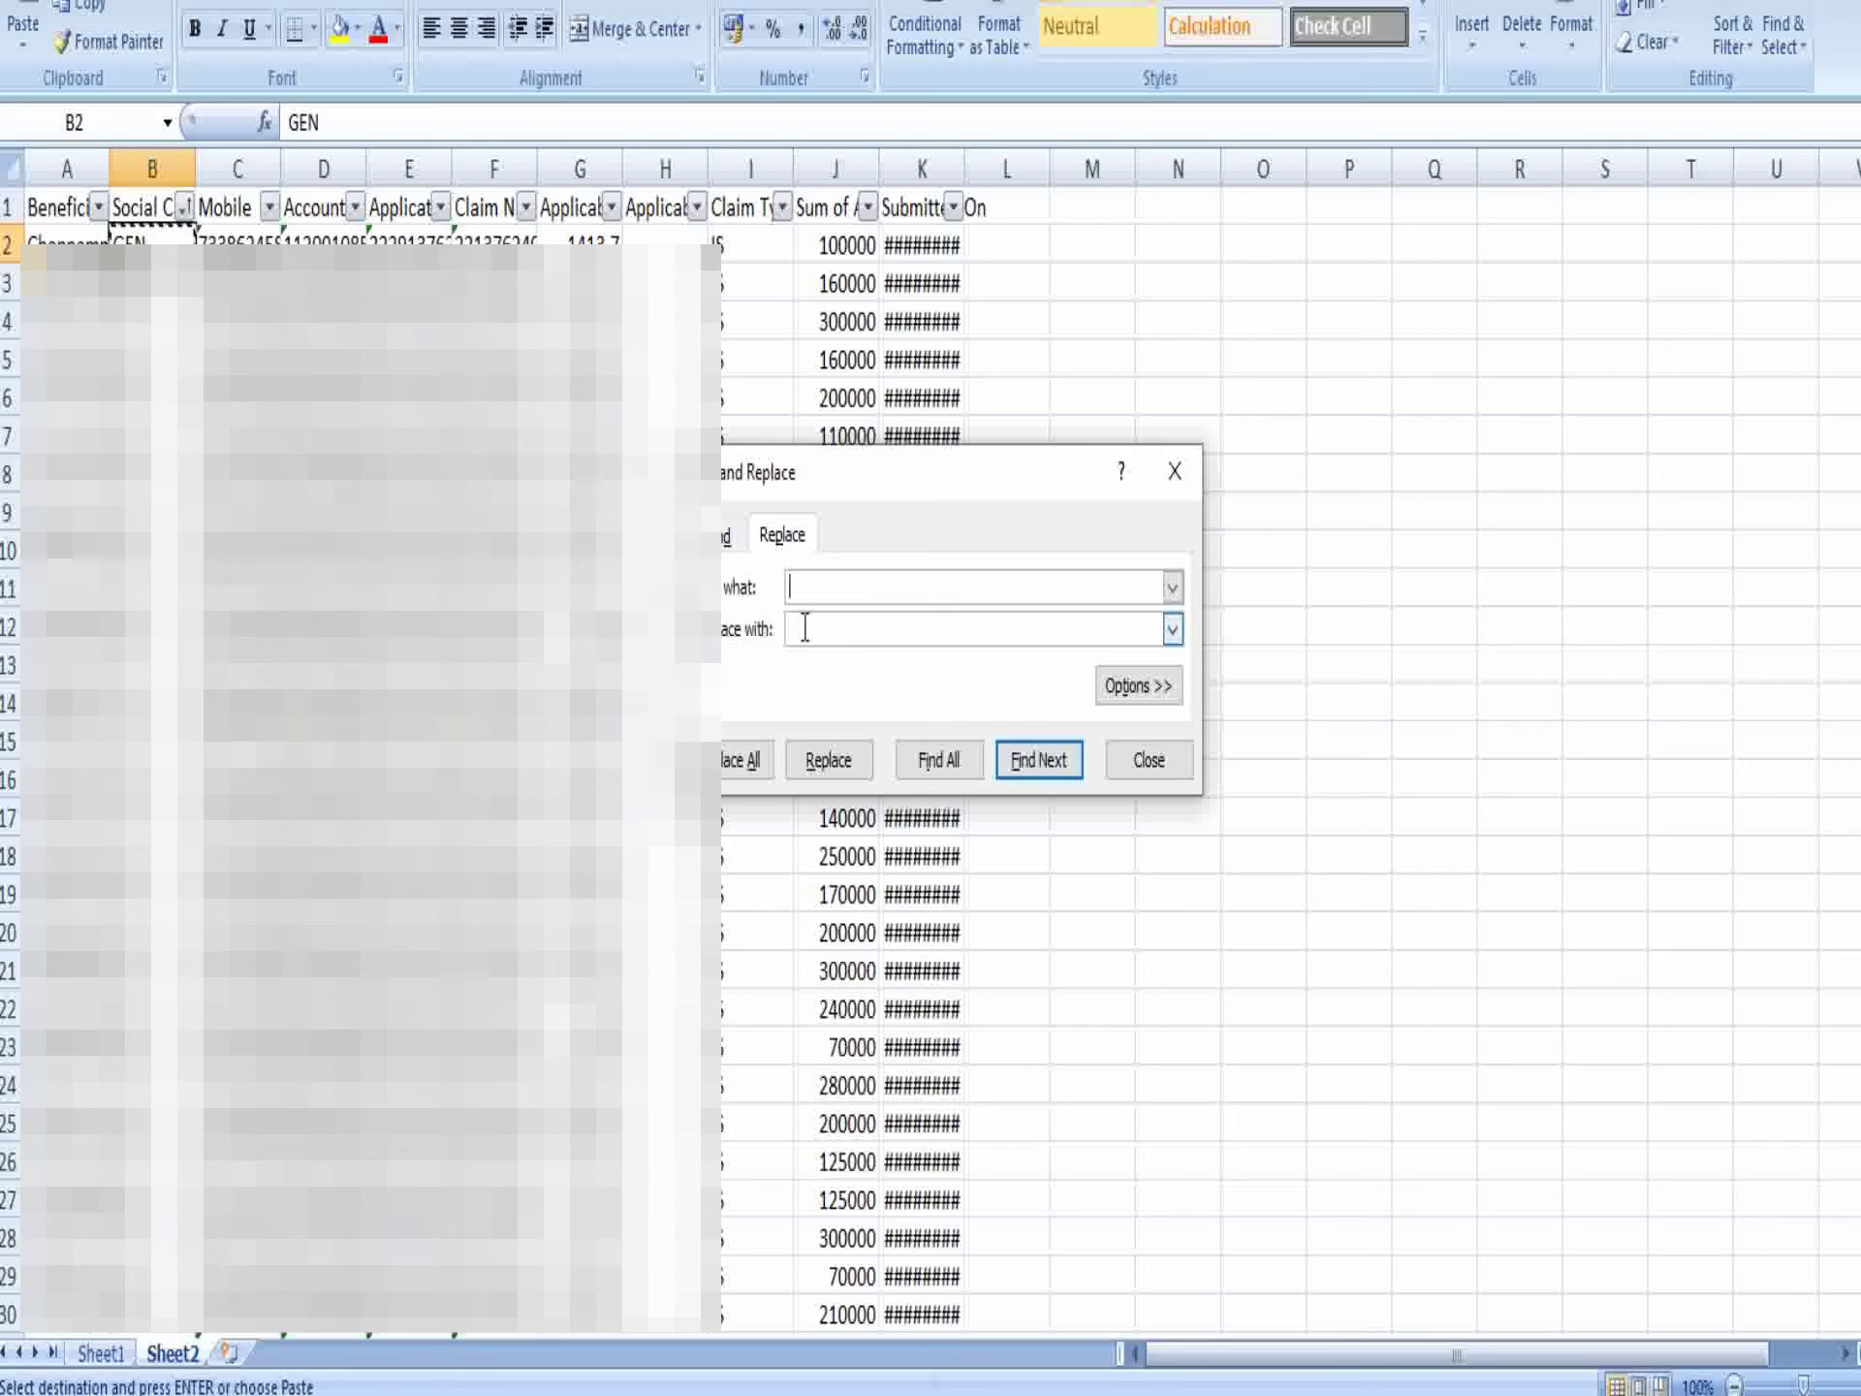
{"action": "left_click", "coordinate": [183, 207]}
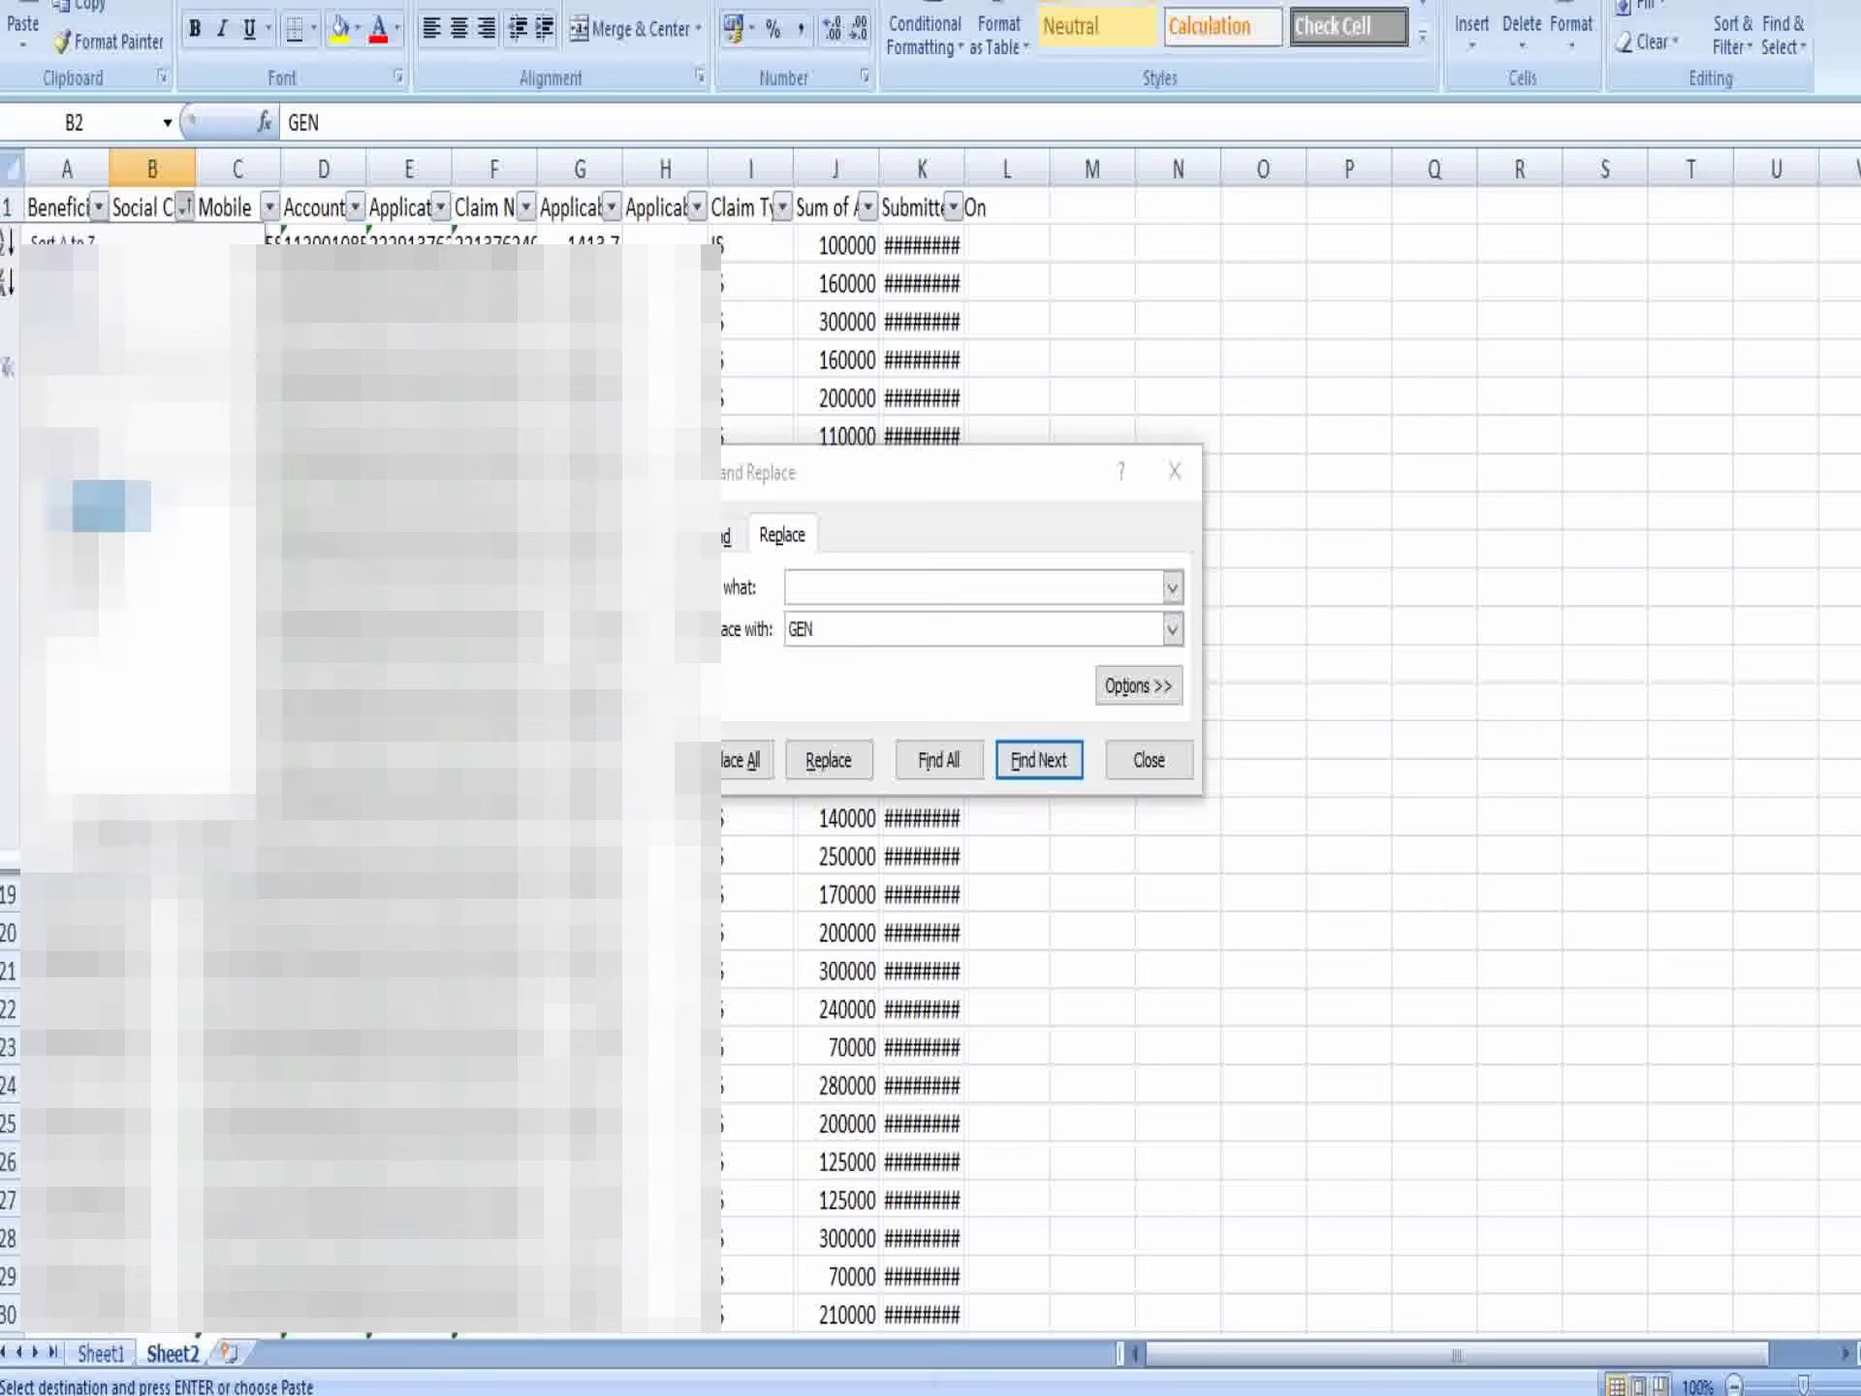
{"action": "left_click", "coordinate": [116, 824]}
{"action": "left_click", "coordinate": [142, 233]}
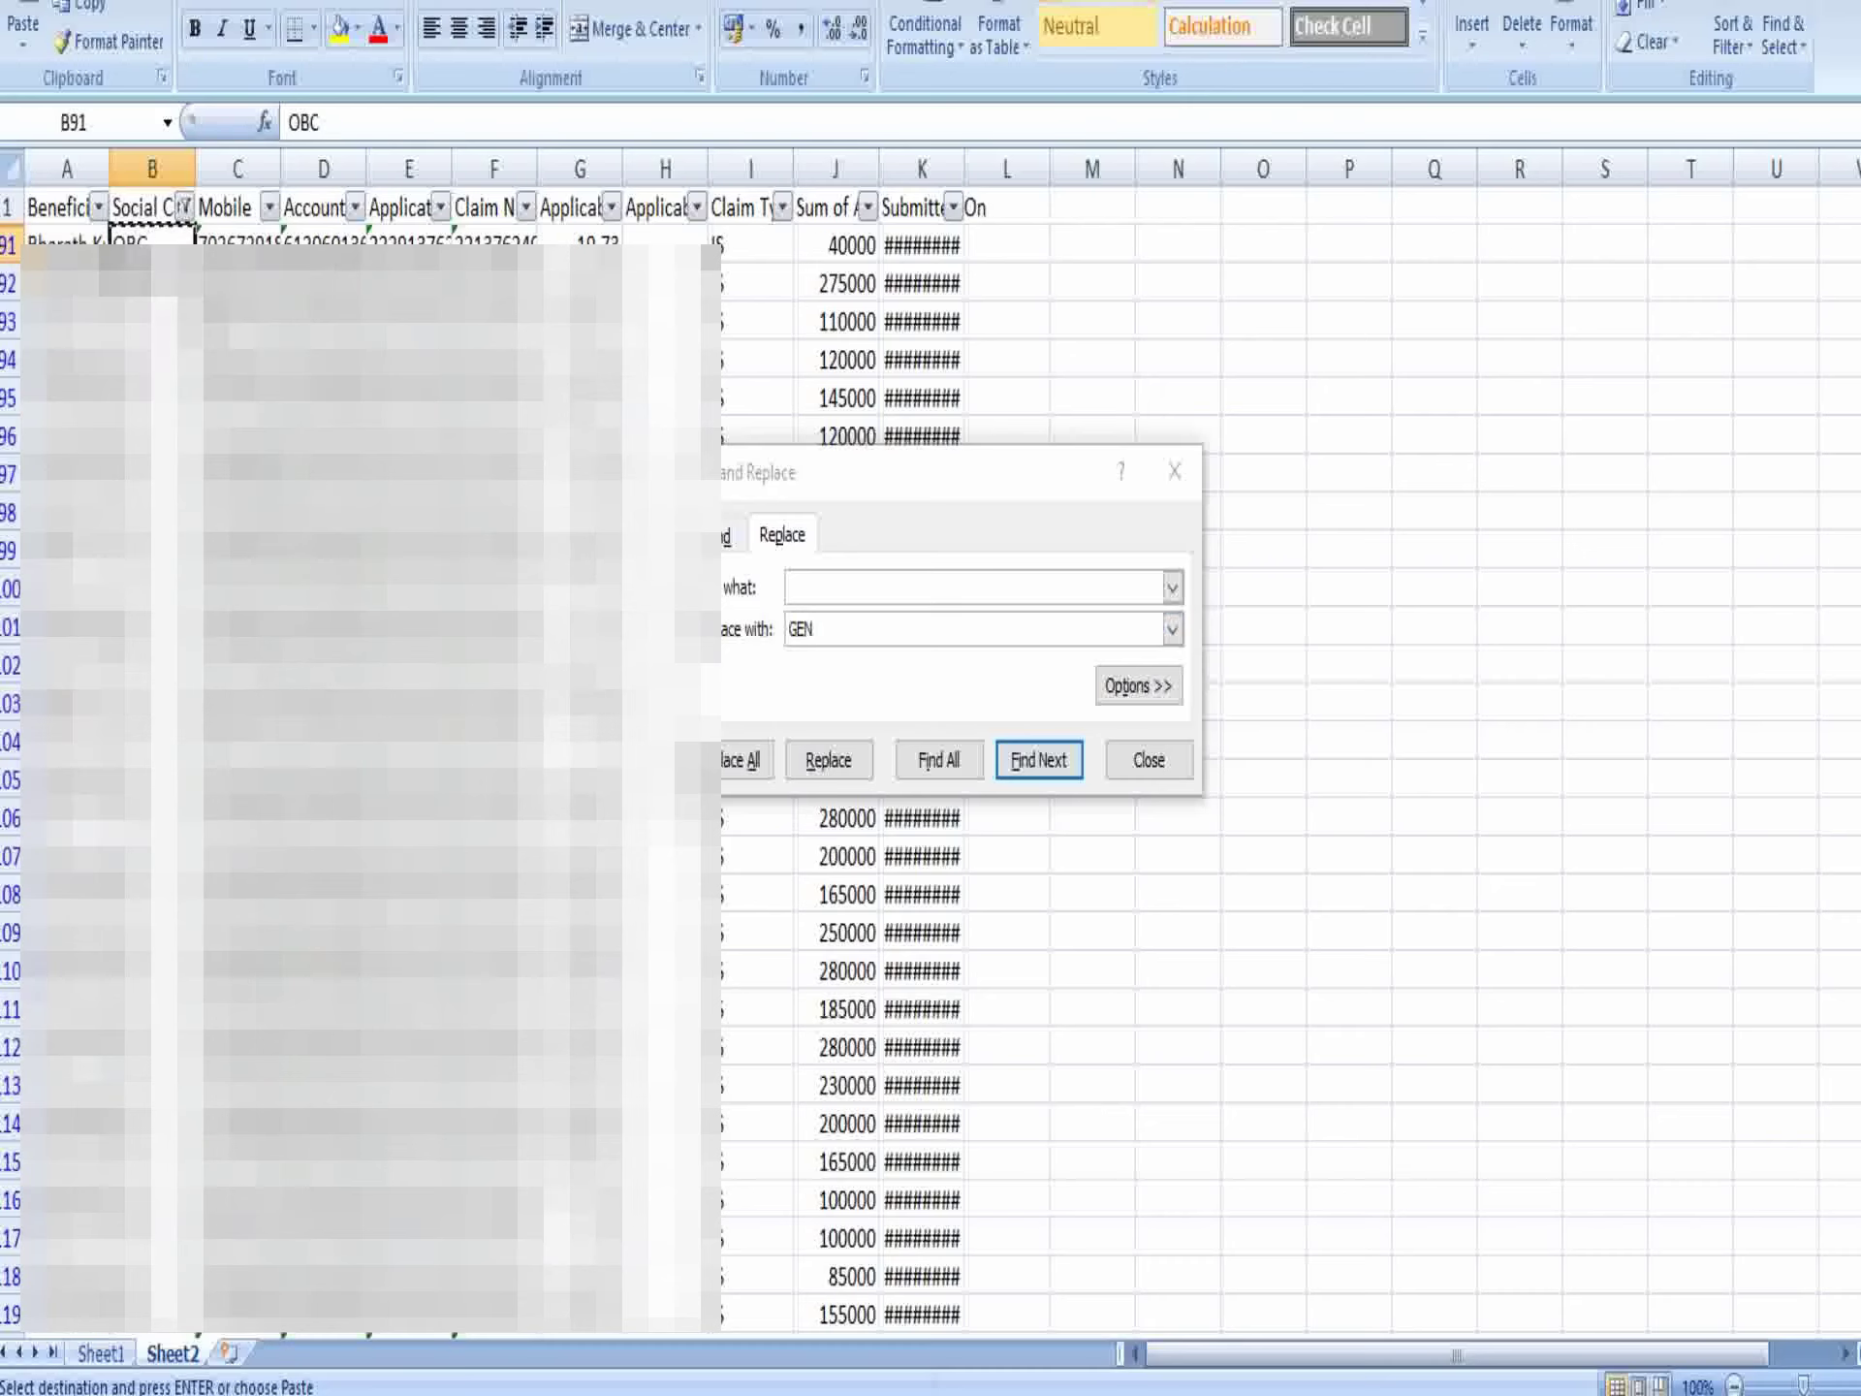
{"action": "left_click", "coordinate": [805, 586]}
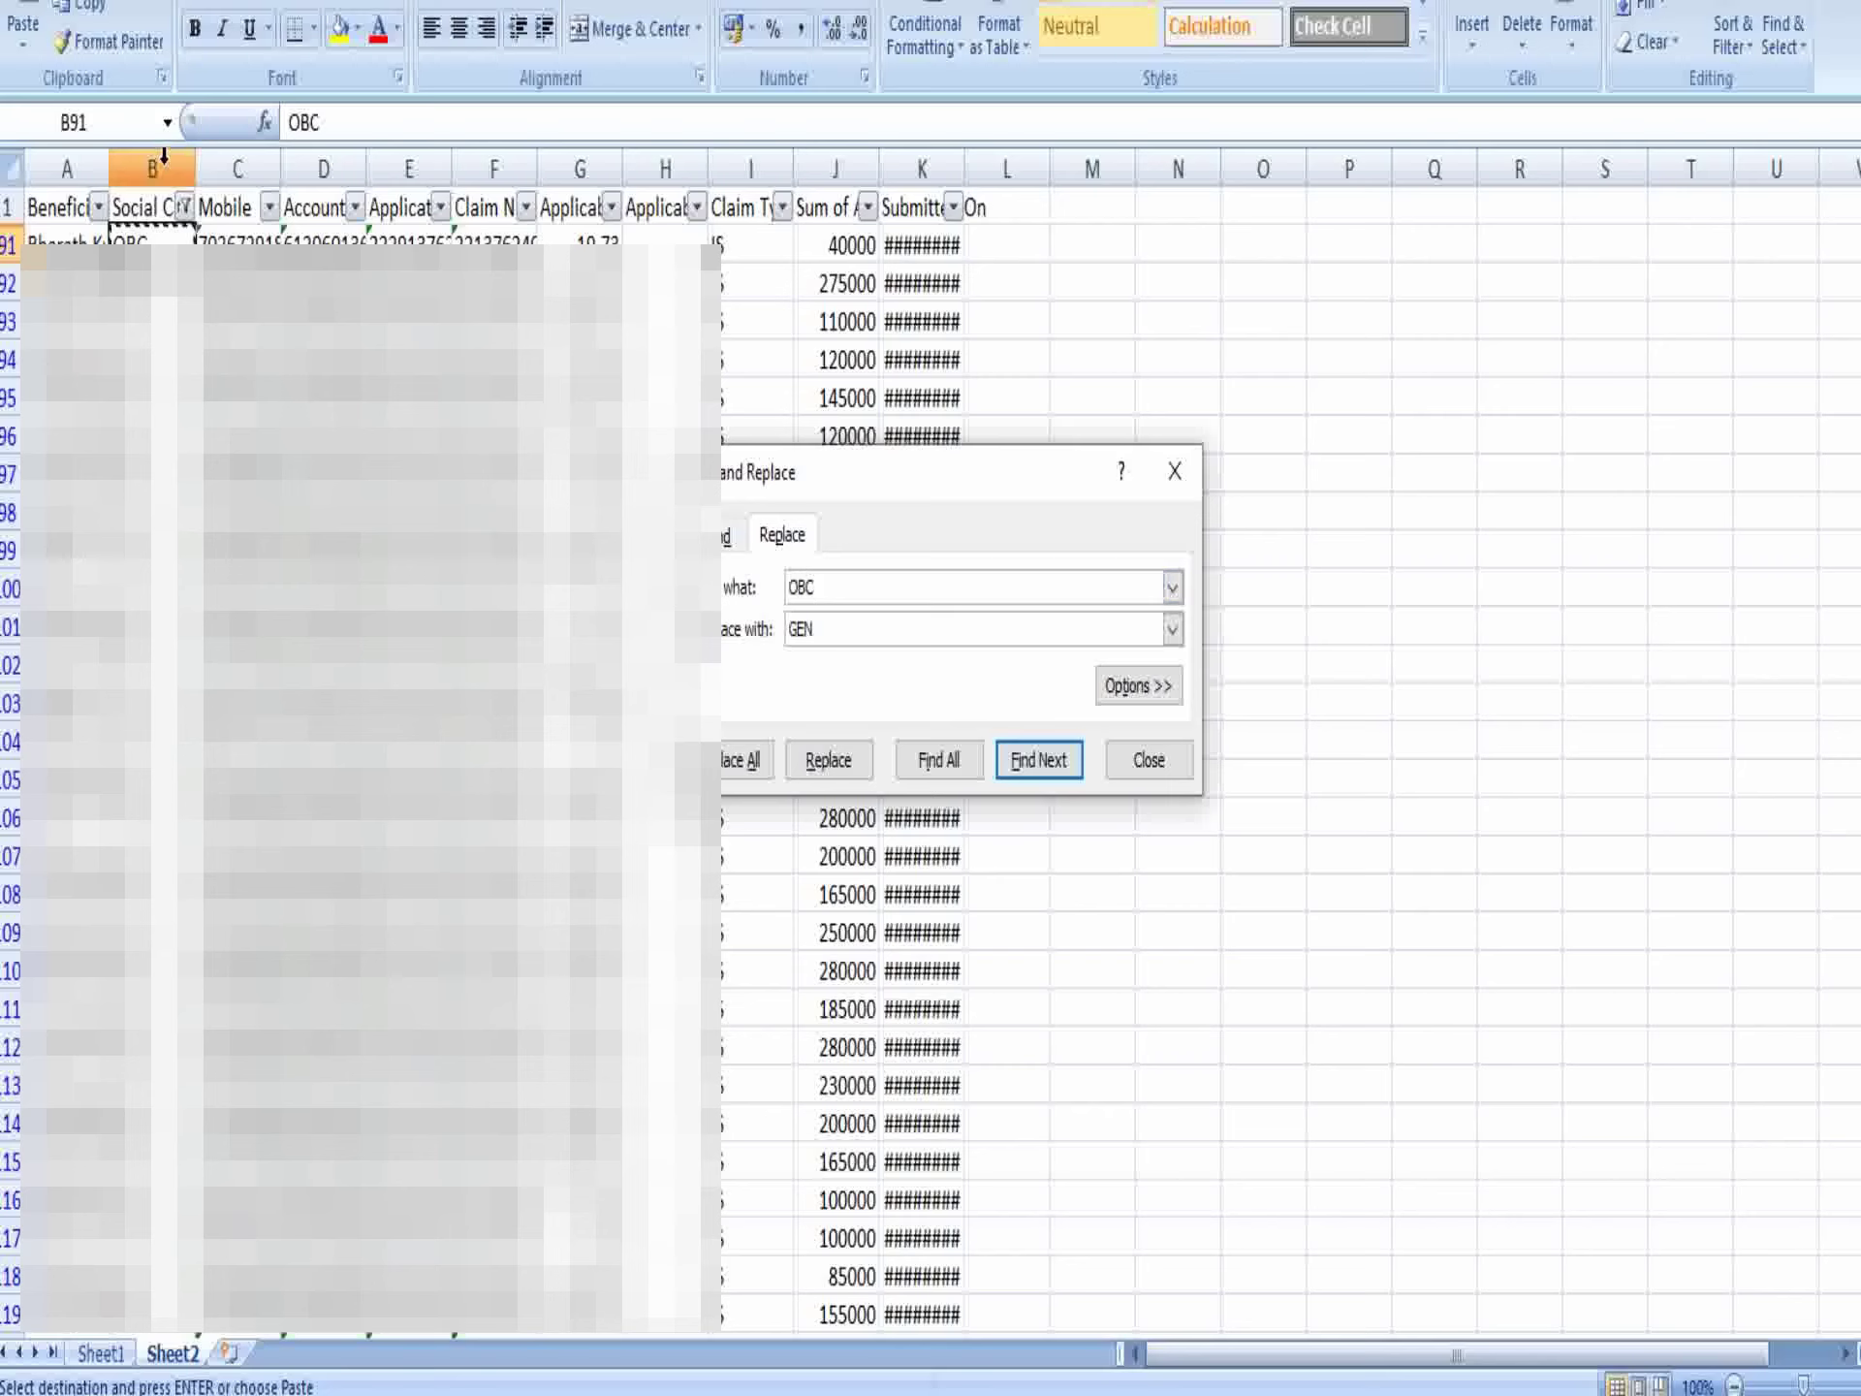
Clear the Social Category filter and replace every OBC entry in that column with GEN.
{"action": "left_click", "coordinate": [183, 206]}
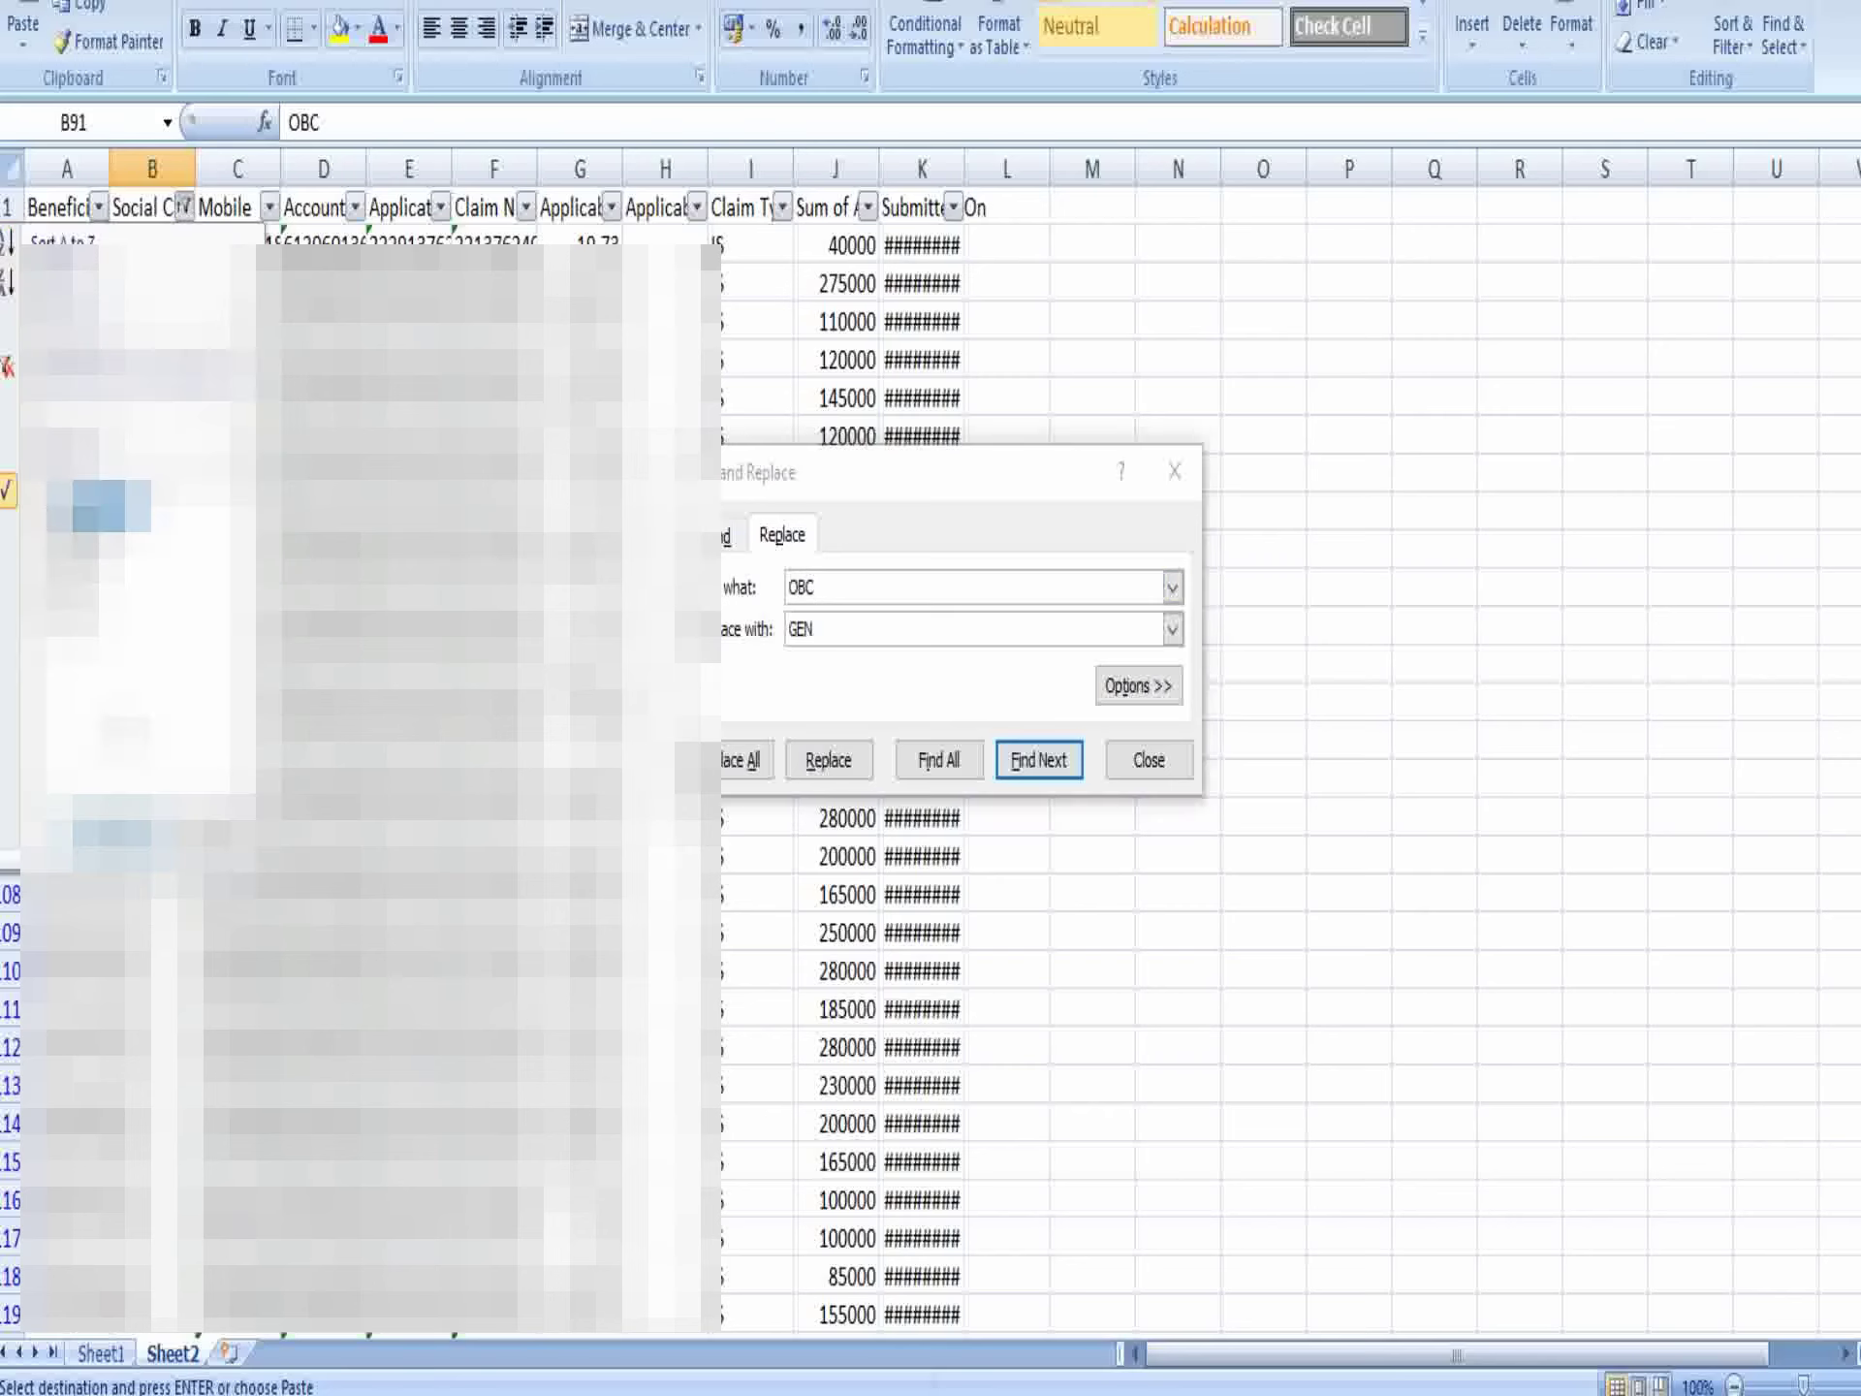
{"action": "left_click", "coordinate": [176, 238]}
{"action": "left_click", "coordinate": [152, 168]}
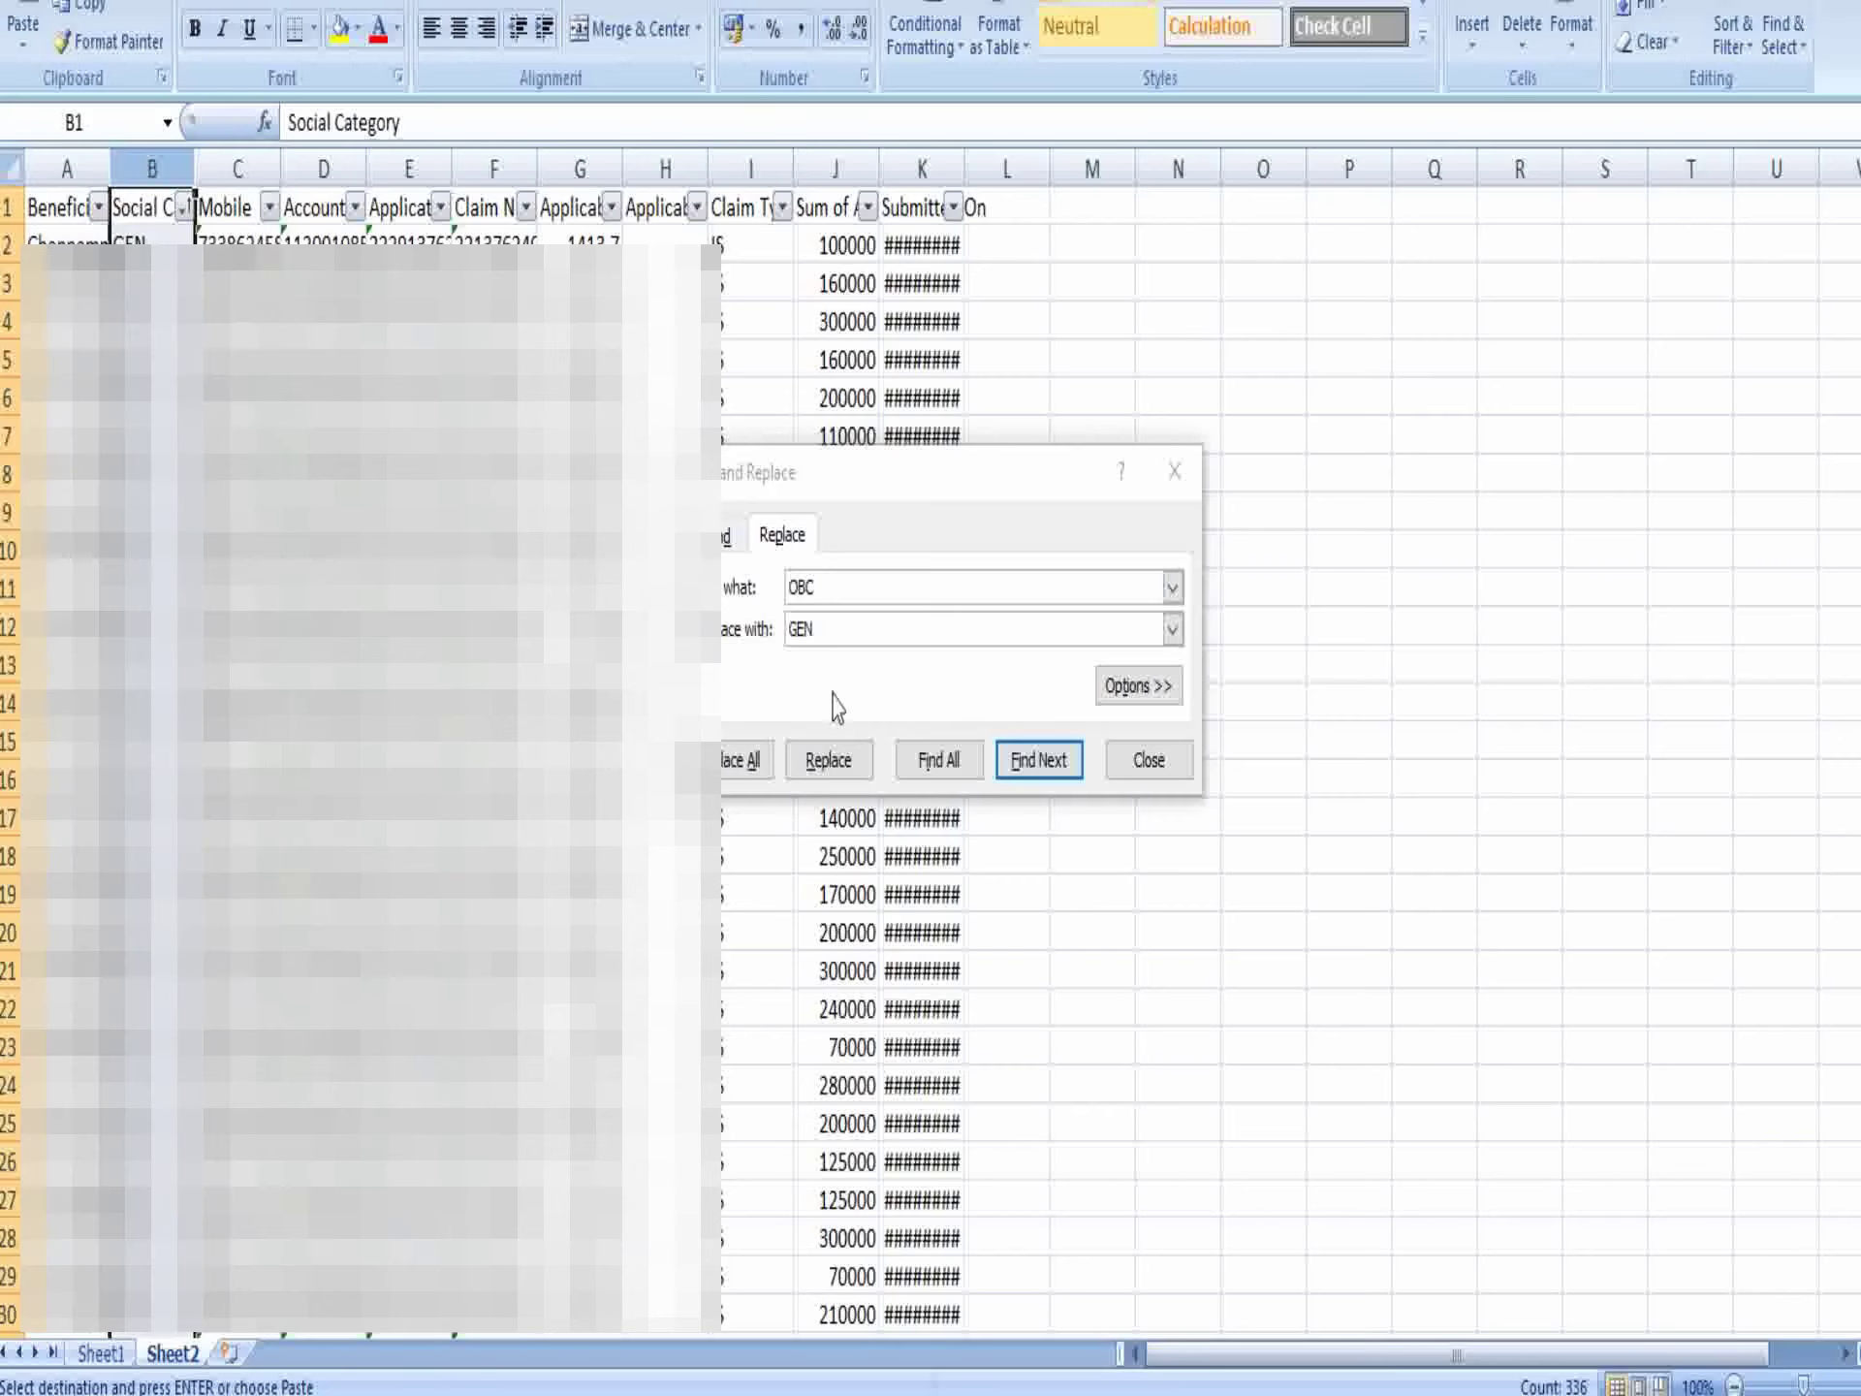
{"action": "left_click", "coordinate": [742, 760]}
{"action": "left_click", "coordinate": [942, 739]}
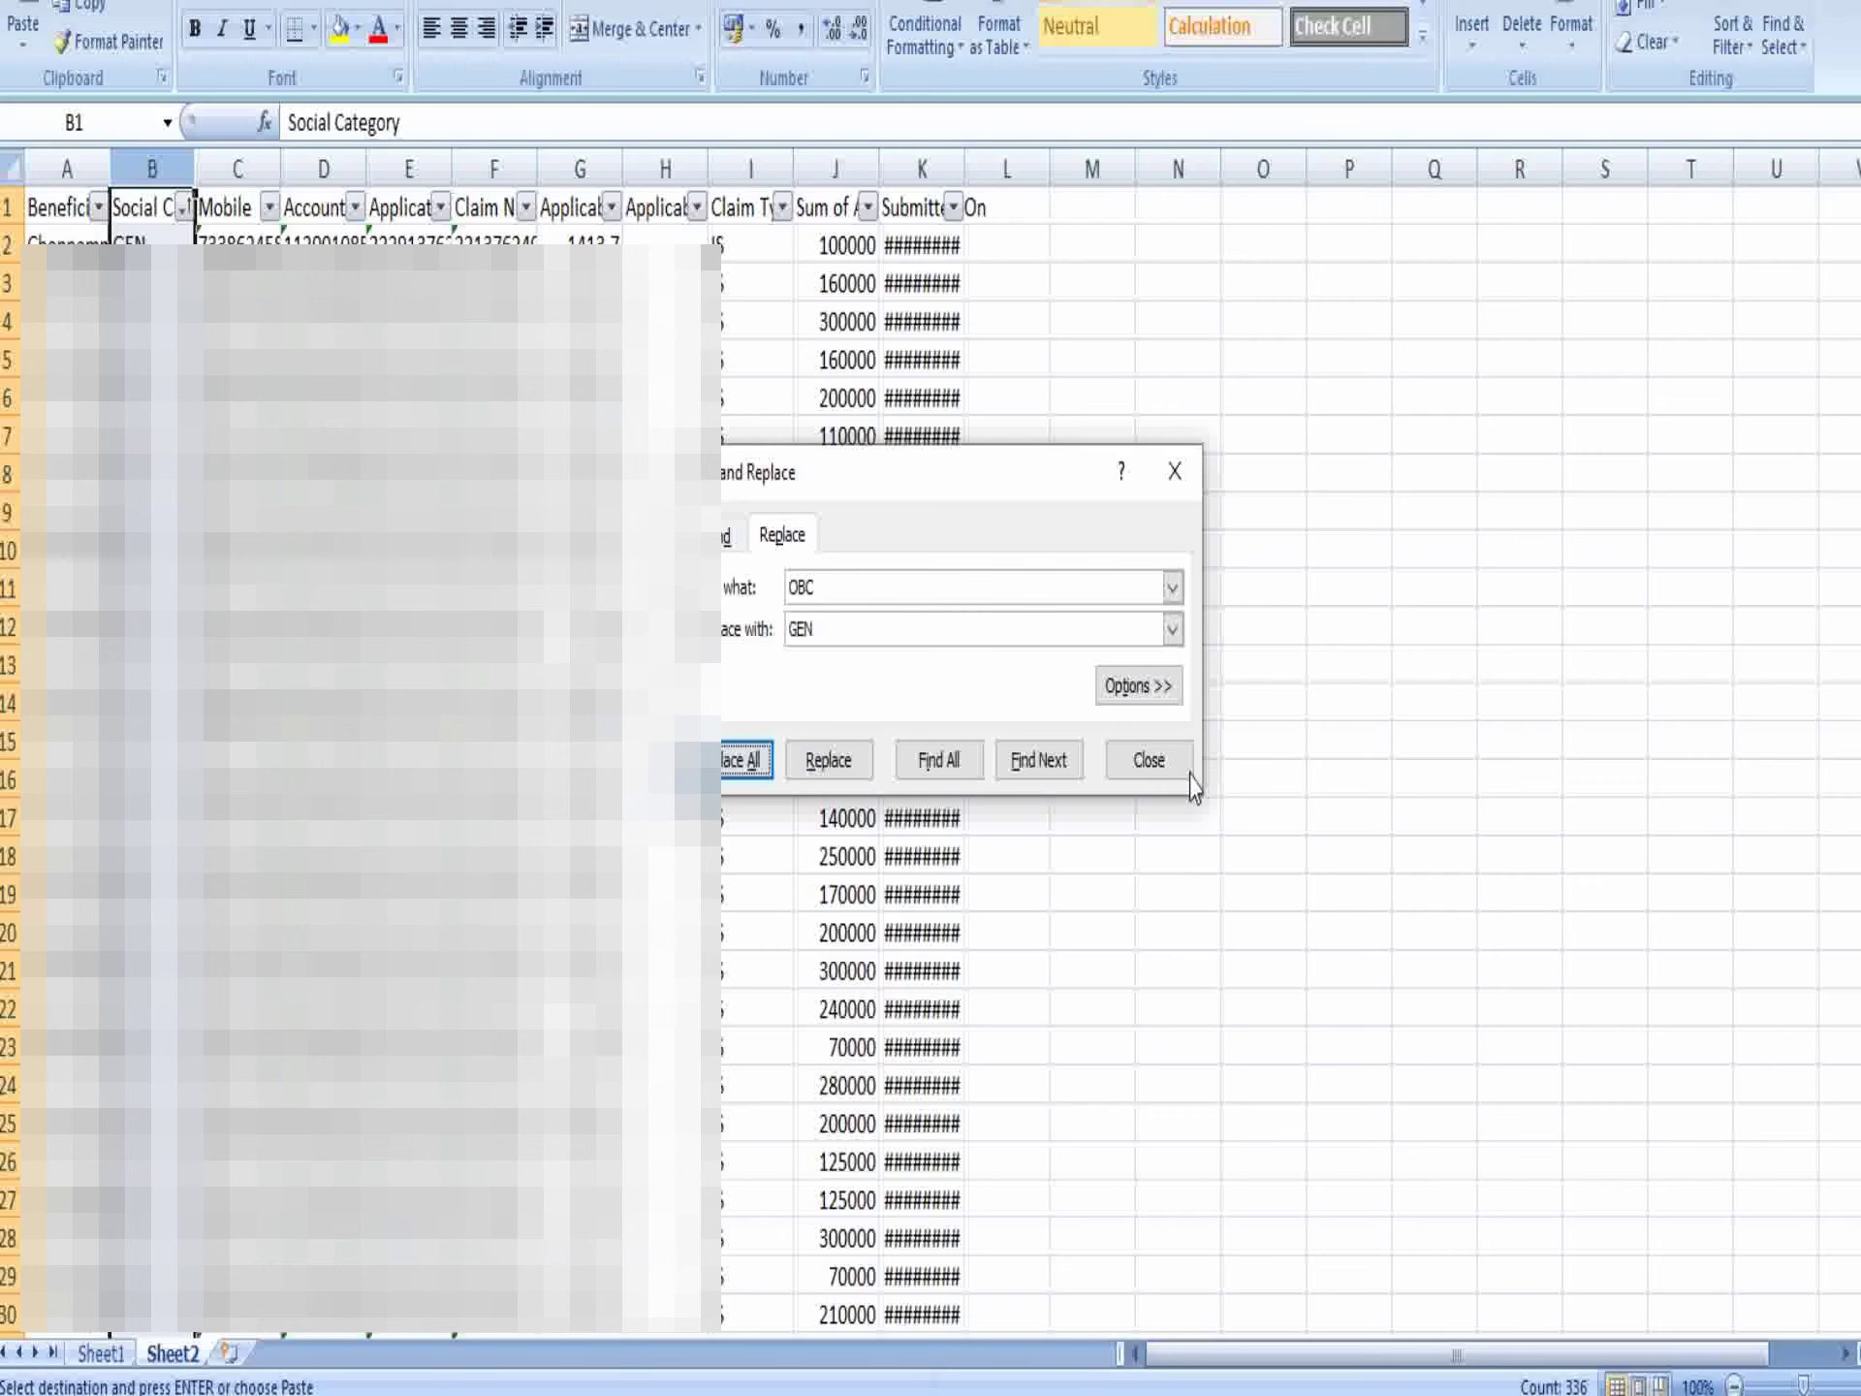
{"action": "left_click", "coordinate": [1164, 761]}
{"action": "left_click", "coordinate": [409, 474]}
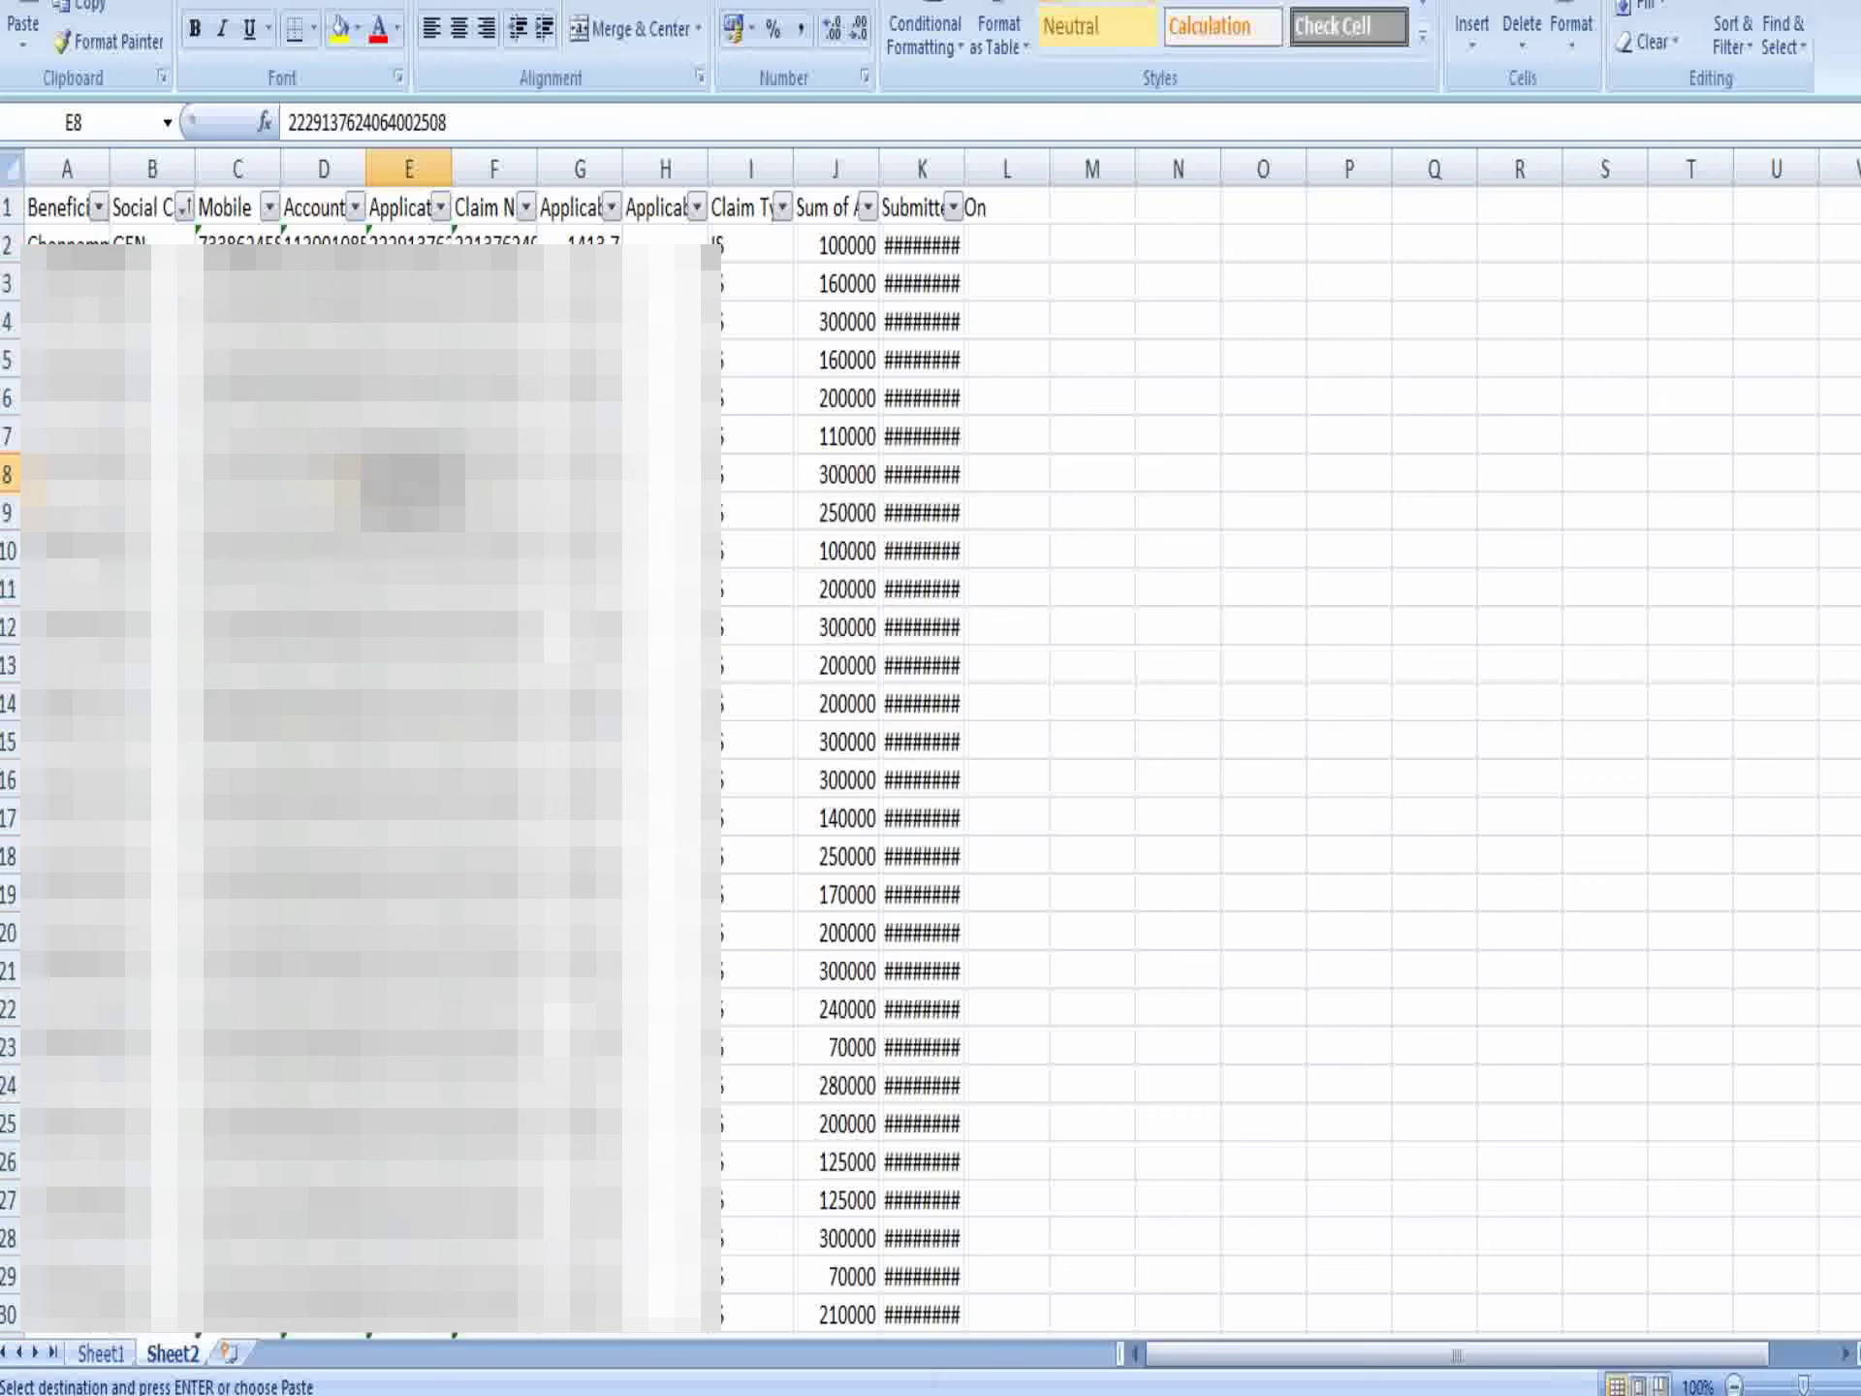
Insert a PivotTable of all Sheet2 data on a new worksheet with Social Category as row labels.
{"action": "left_click", "coordinate": [12, 168]}
{"action": "left_click", "coordinate": [32, 3]}
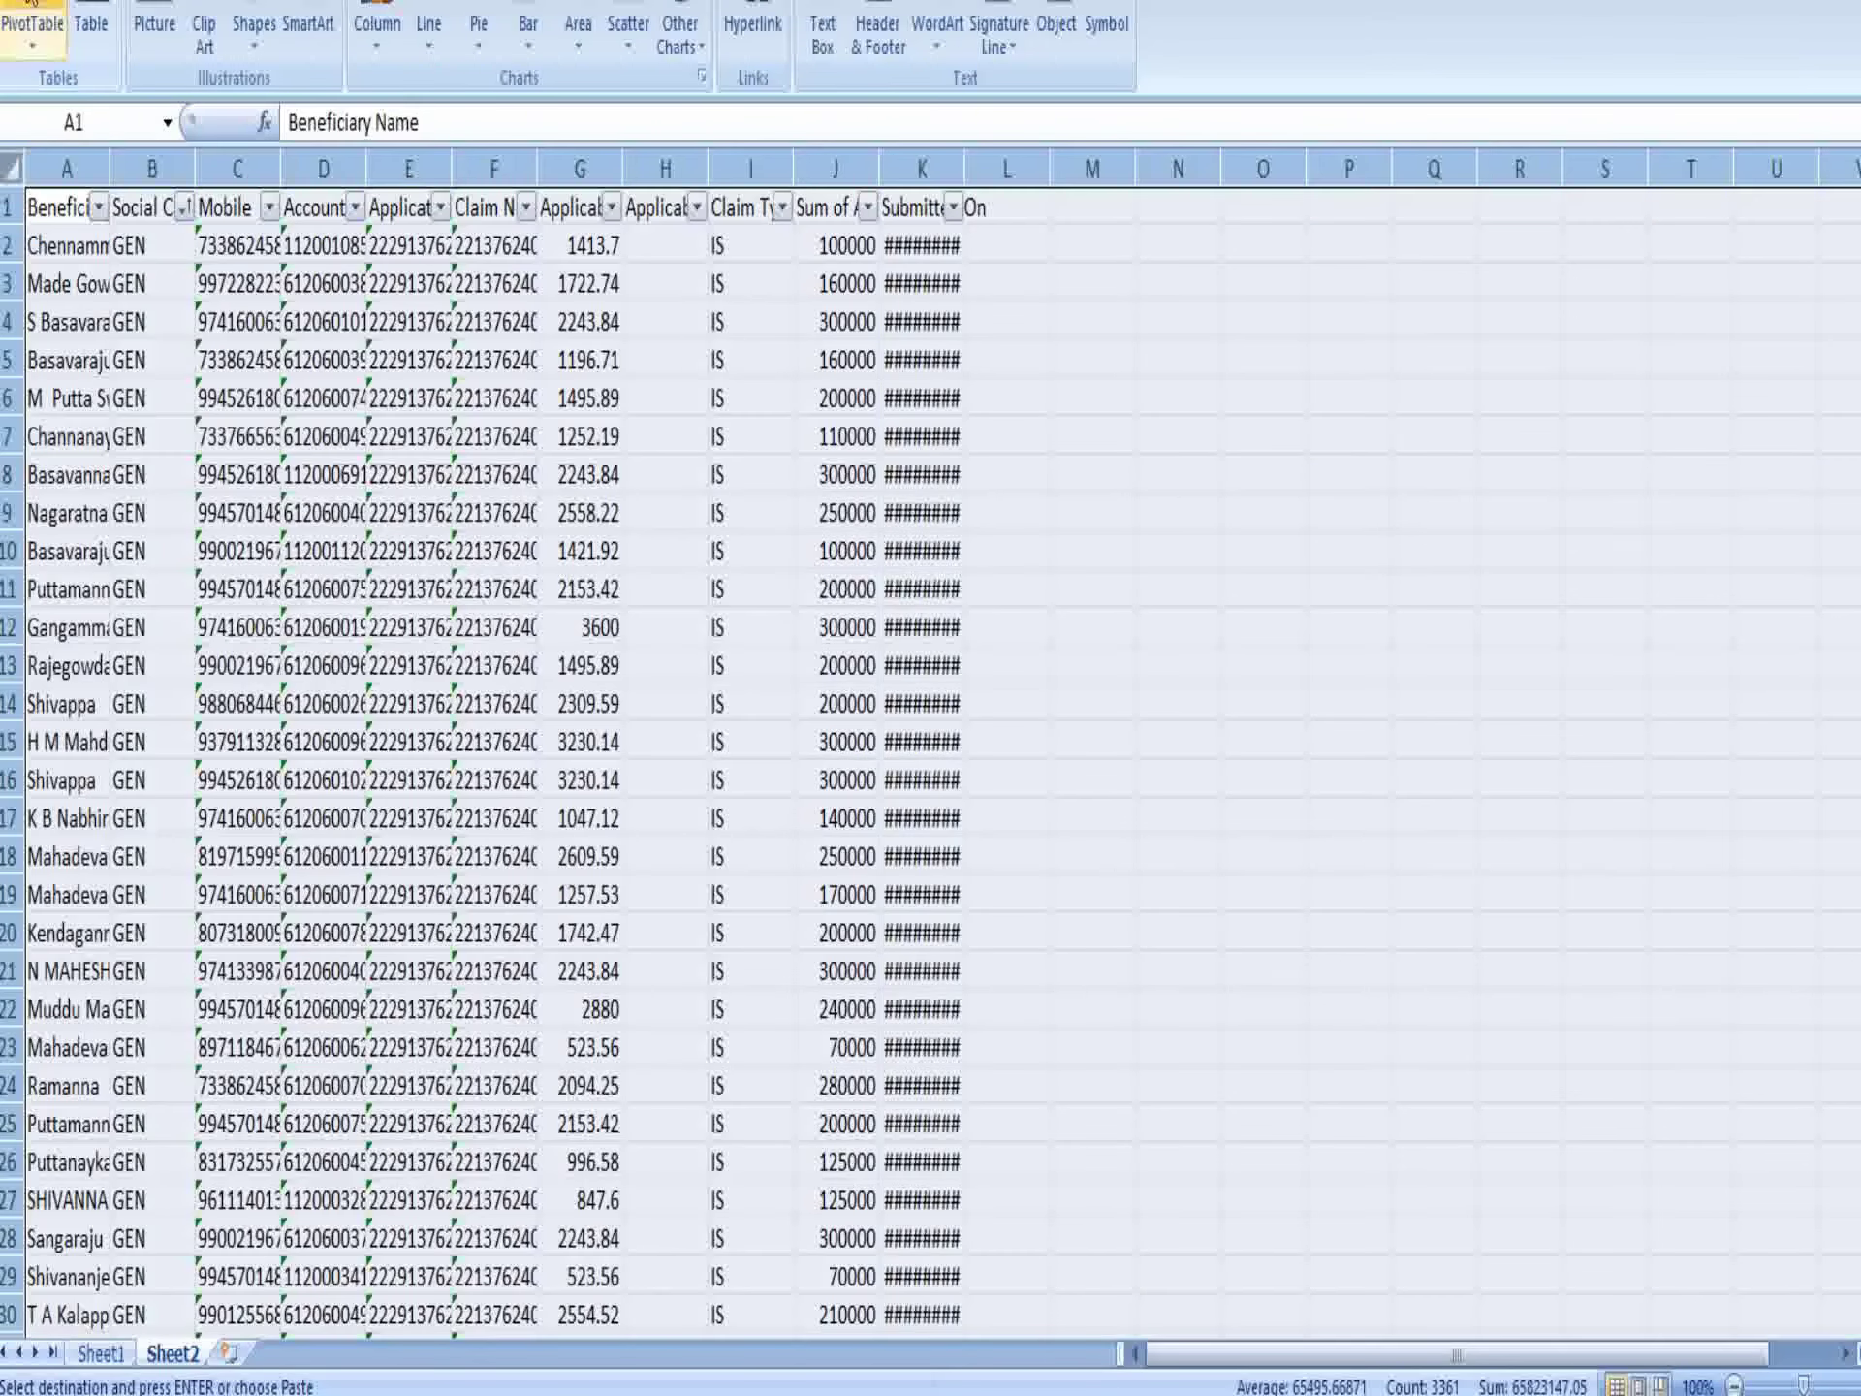
{"action": "left_click", "coordinate": [32, 7]}
{"action": "left_click", "coordinate": [1013, 818]}
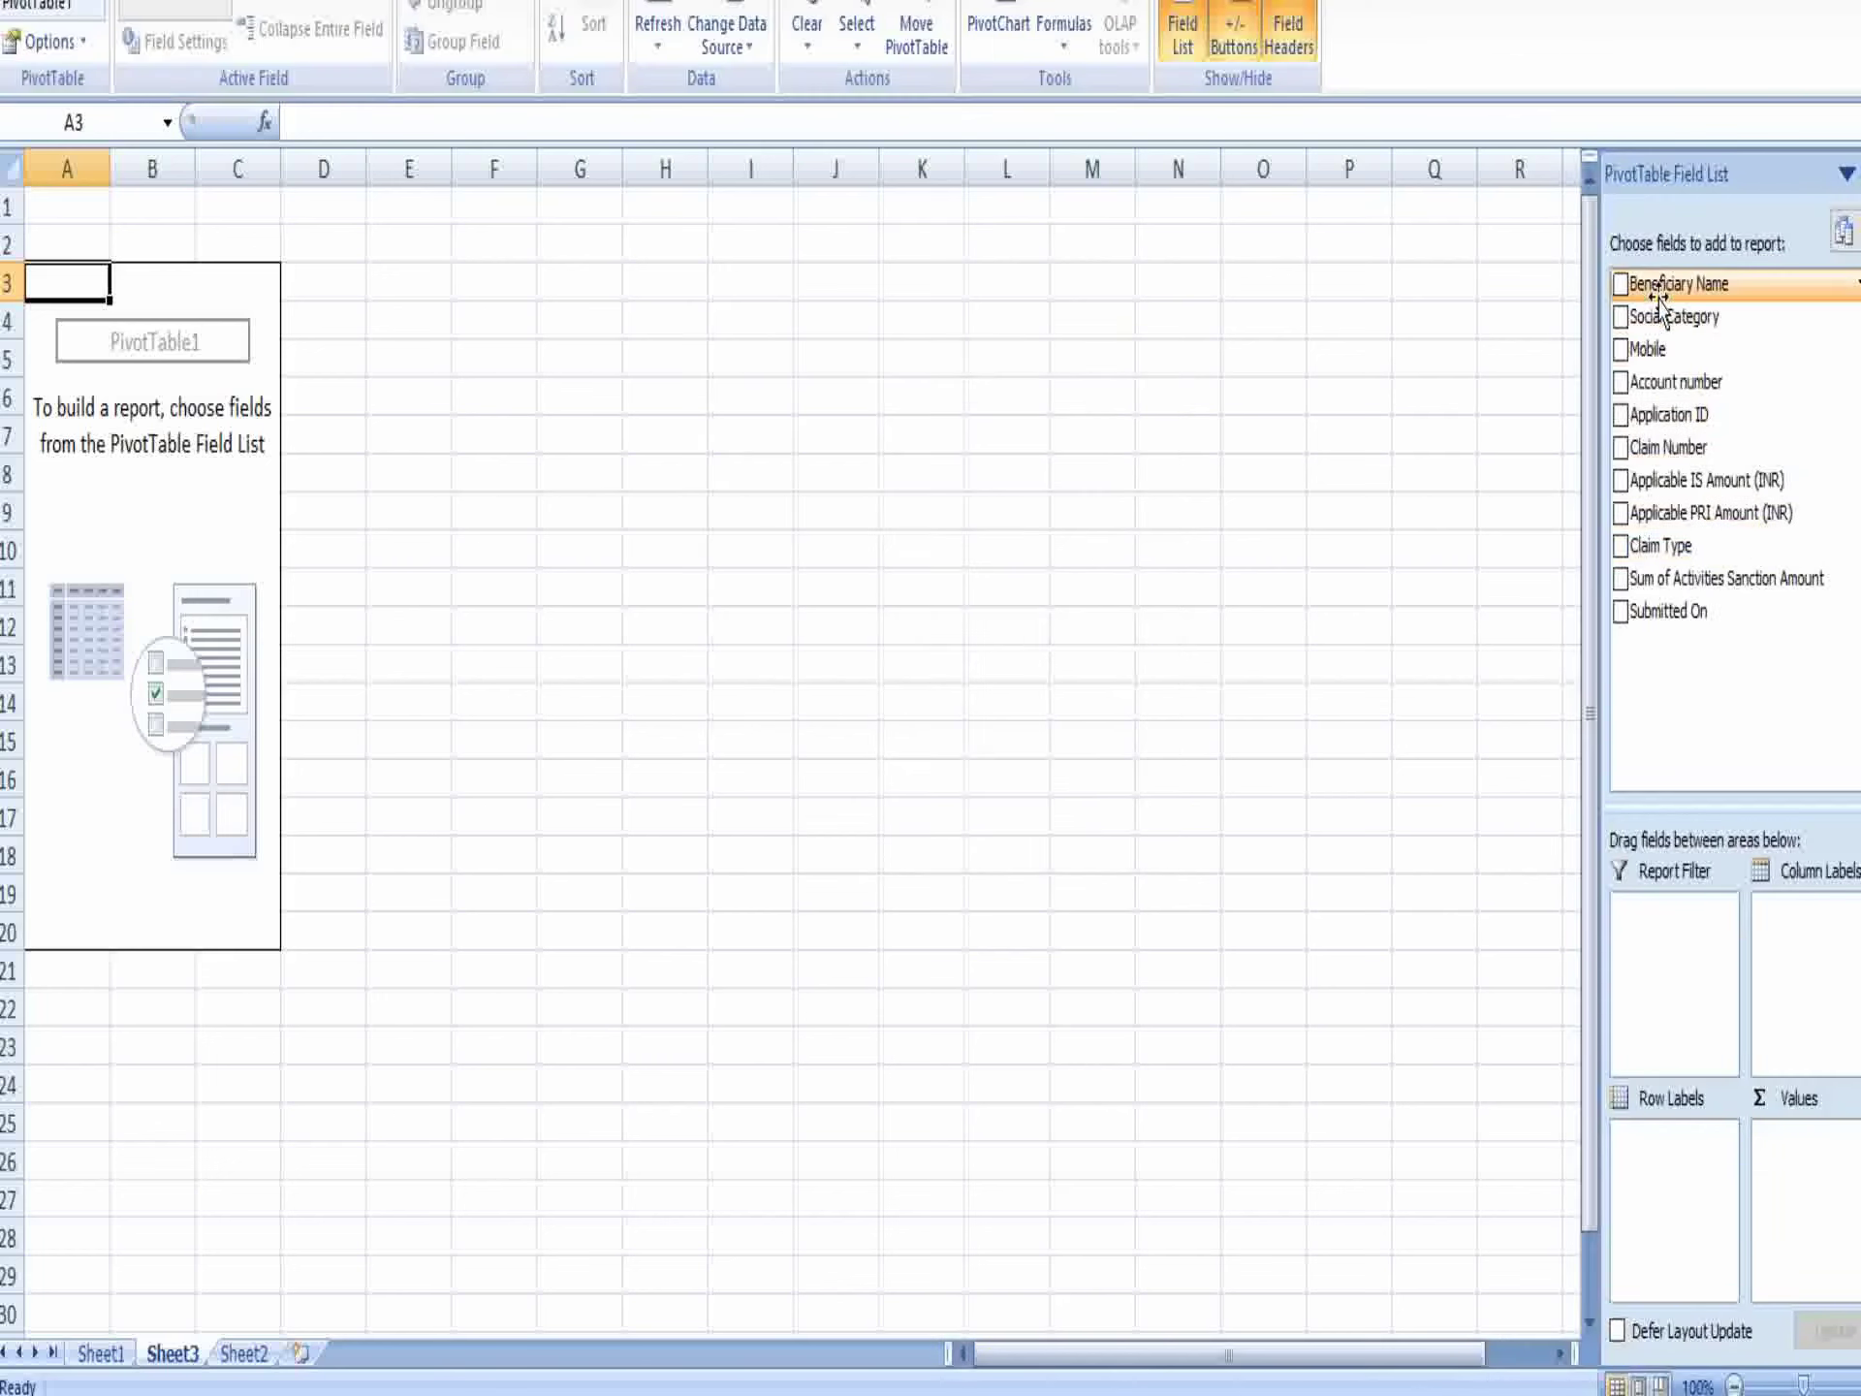
{"action": "left_click_drag", "start_coordinate": [1632, 360], "coordinate": [1630, 1202]}
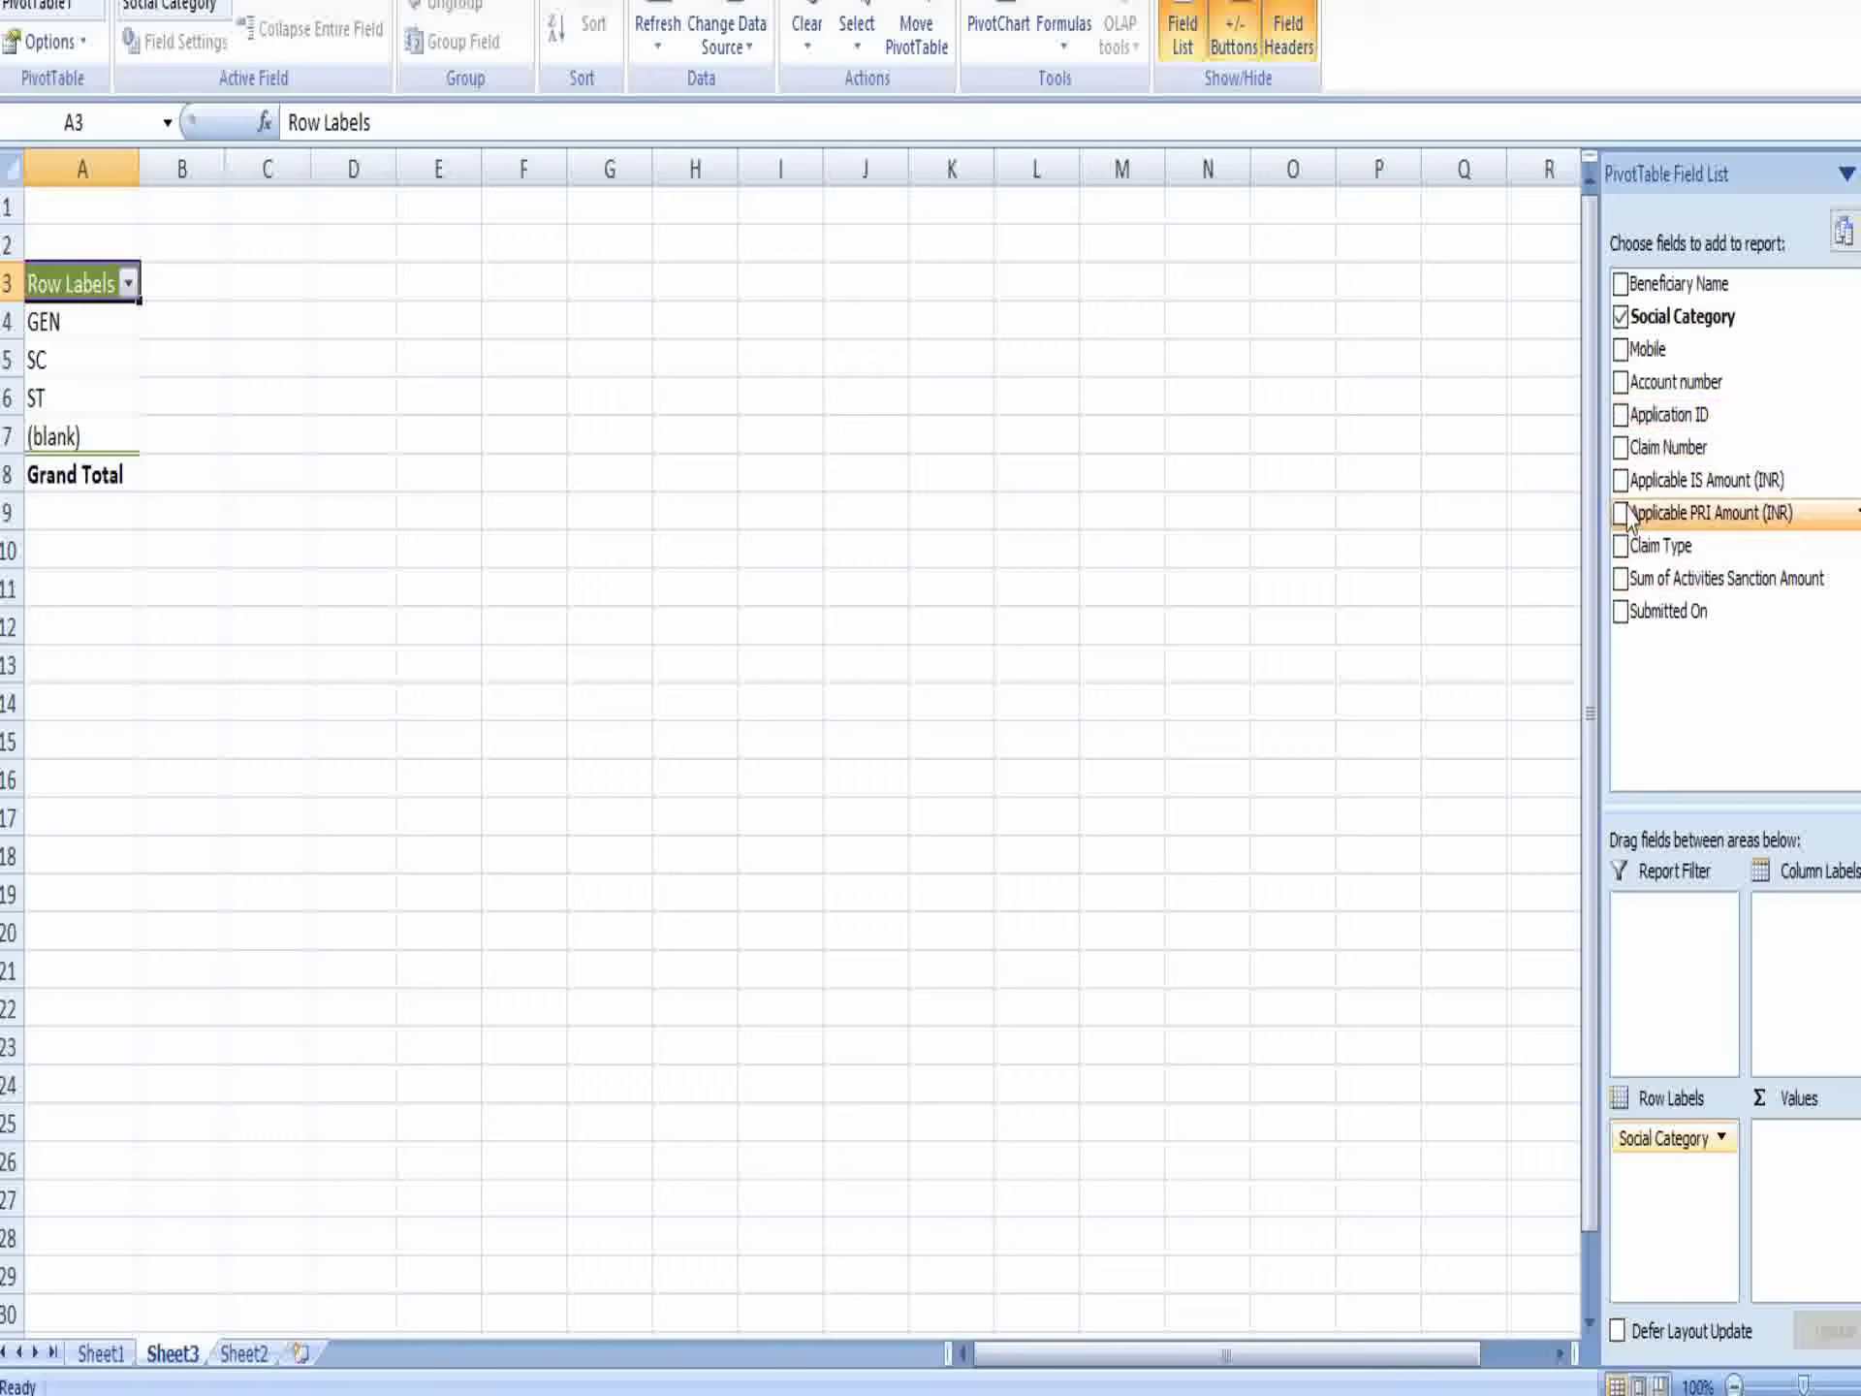
Add Applicable IS Amount (INR) as a count and Sum of Activities Sanction Amount as a sum to the PivotTable values.
{"action": "mouse_move", "coordinate": [1648, 479]}
{"action": "left_mouse_down"}
{"action": "mouse_move", "coordinate": [1642, 630]}
{"action": "mouse_move", "coordinate": [1725, 1144]}
{"action": "mouse_move", "coordinate": [1774, 1163]}
{"action": "left_mouse_up"}
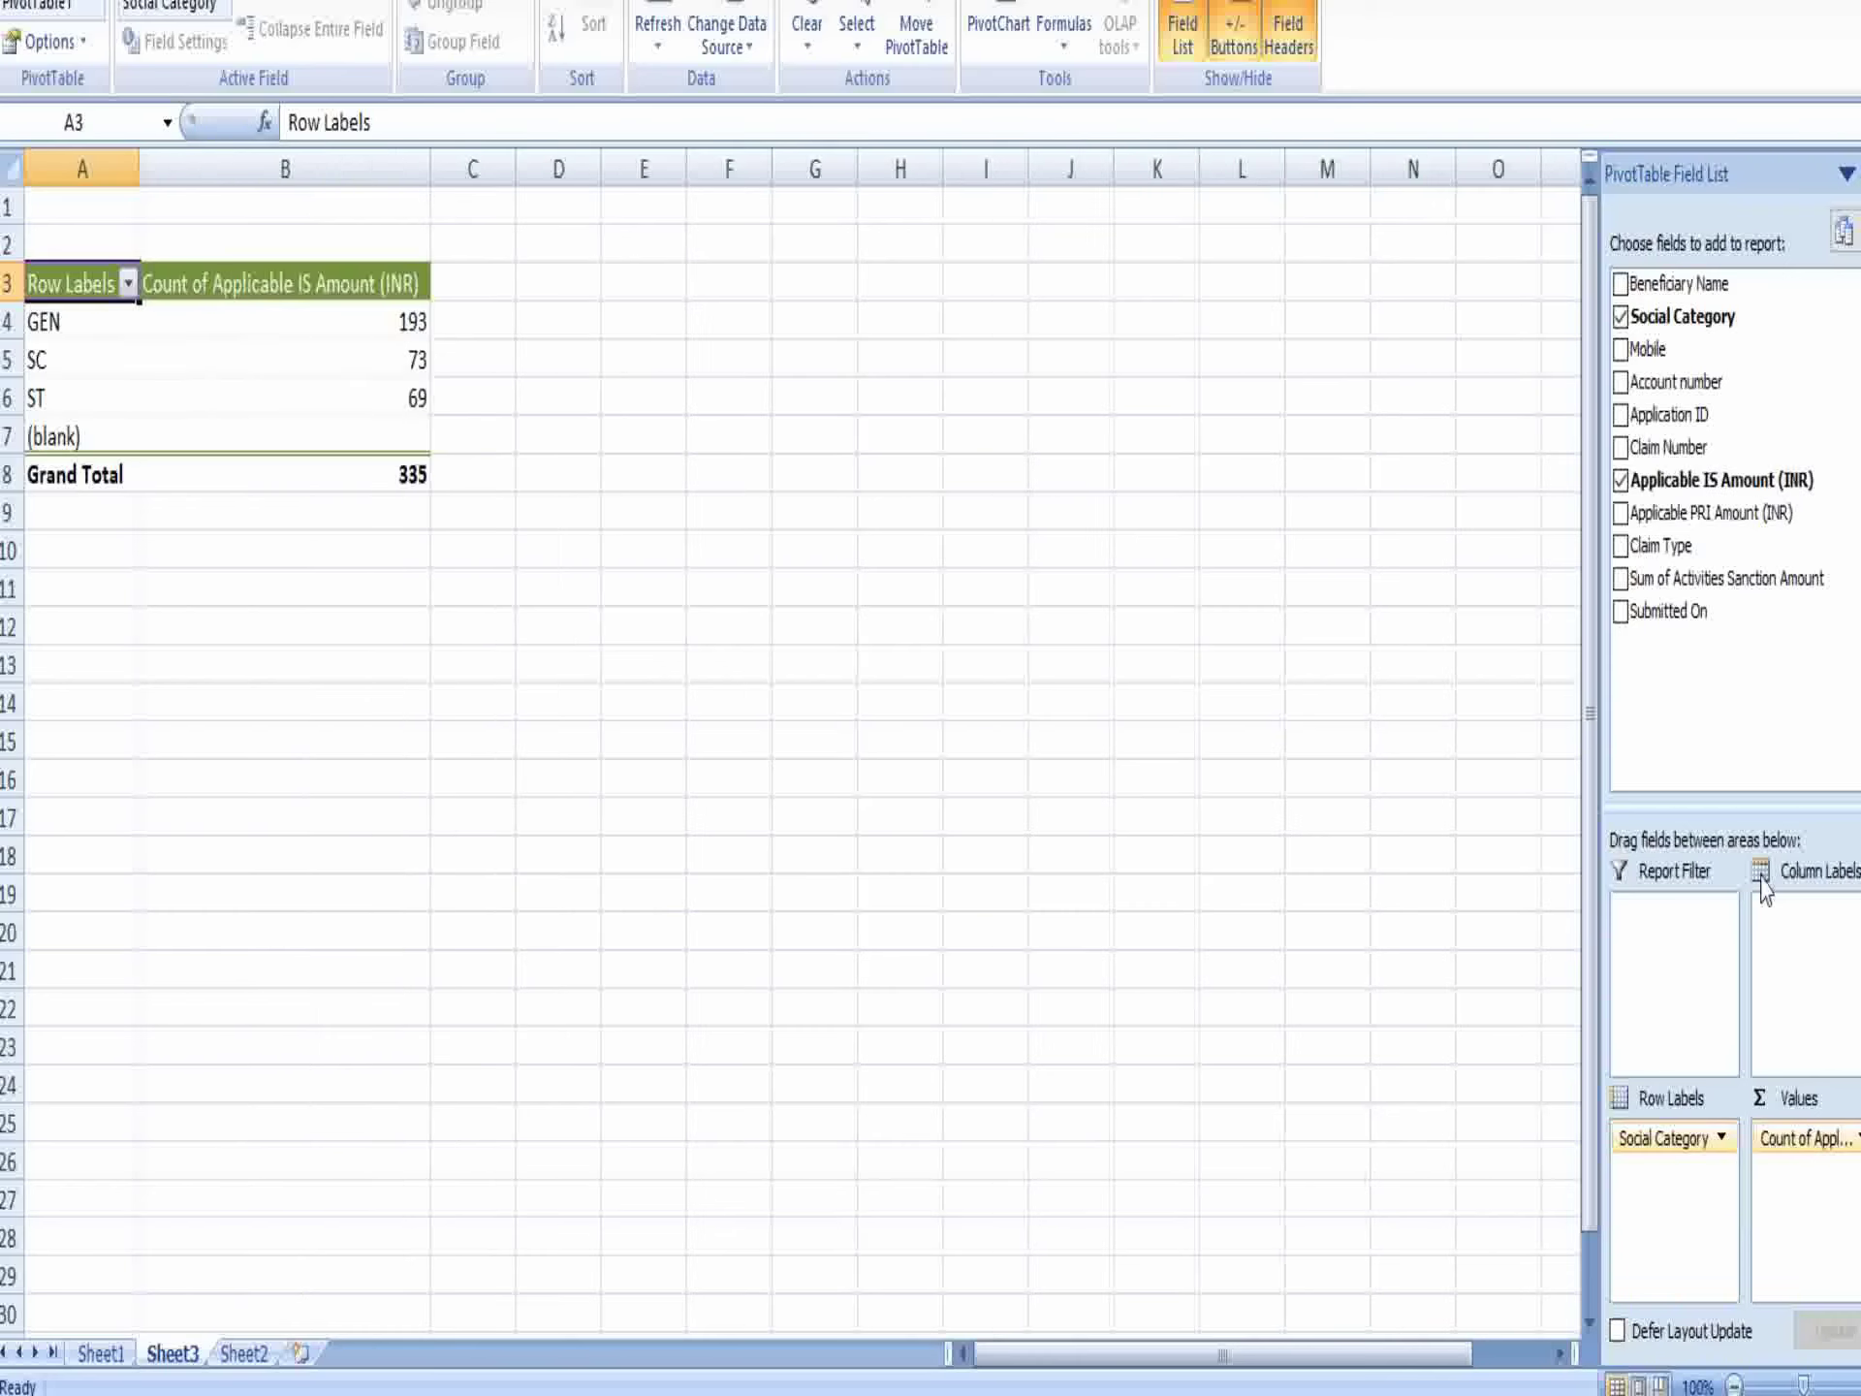
{"action": "left_click_drag", "start_coordinate": [1638, 582], "coordinate": [1767, 1183]}
{"action": "left_click", "coordinate": [1784, 1171]}
{"action": "left_click", "coordinate": [1724, 1130]}
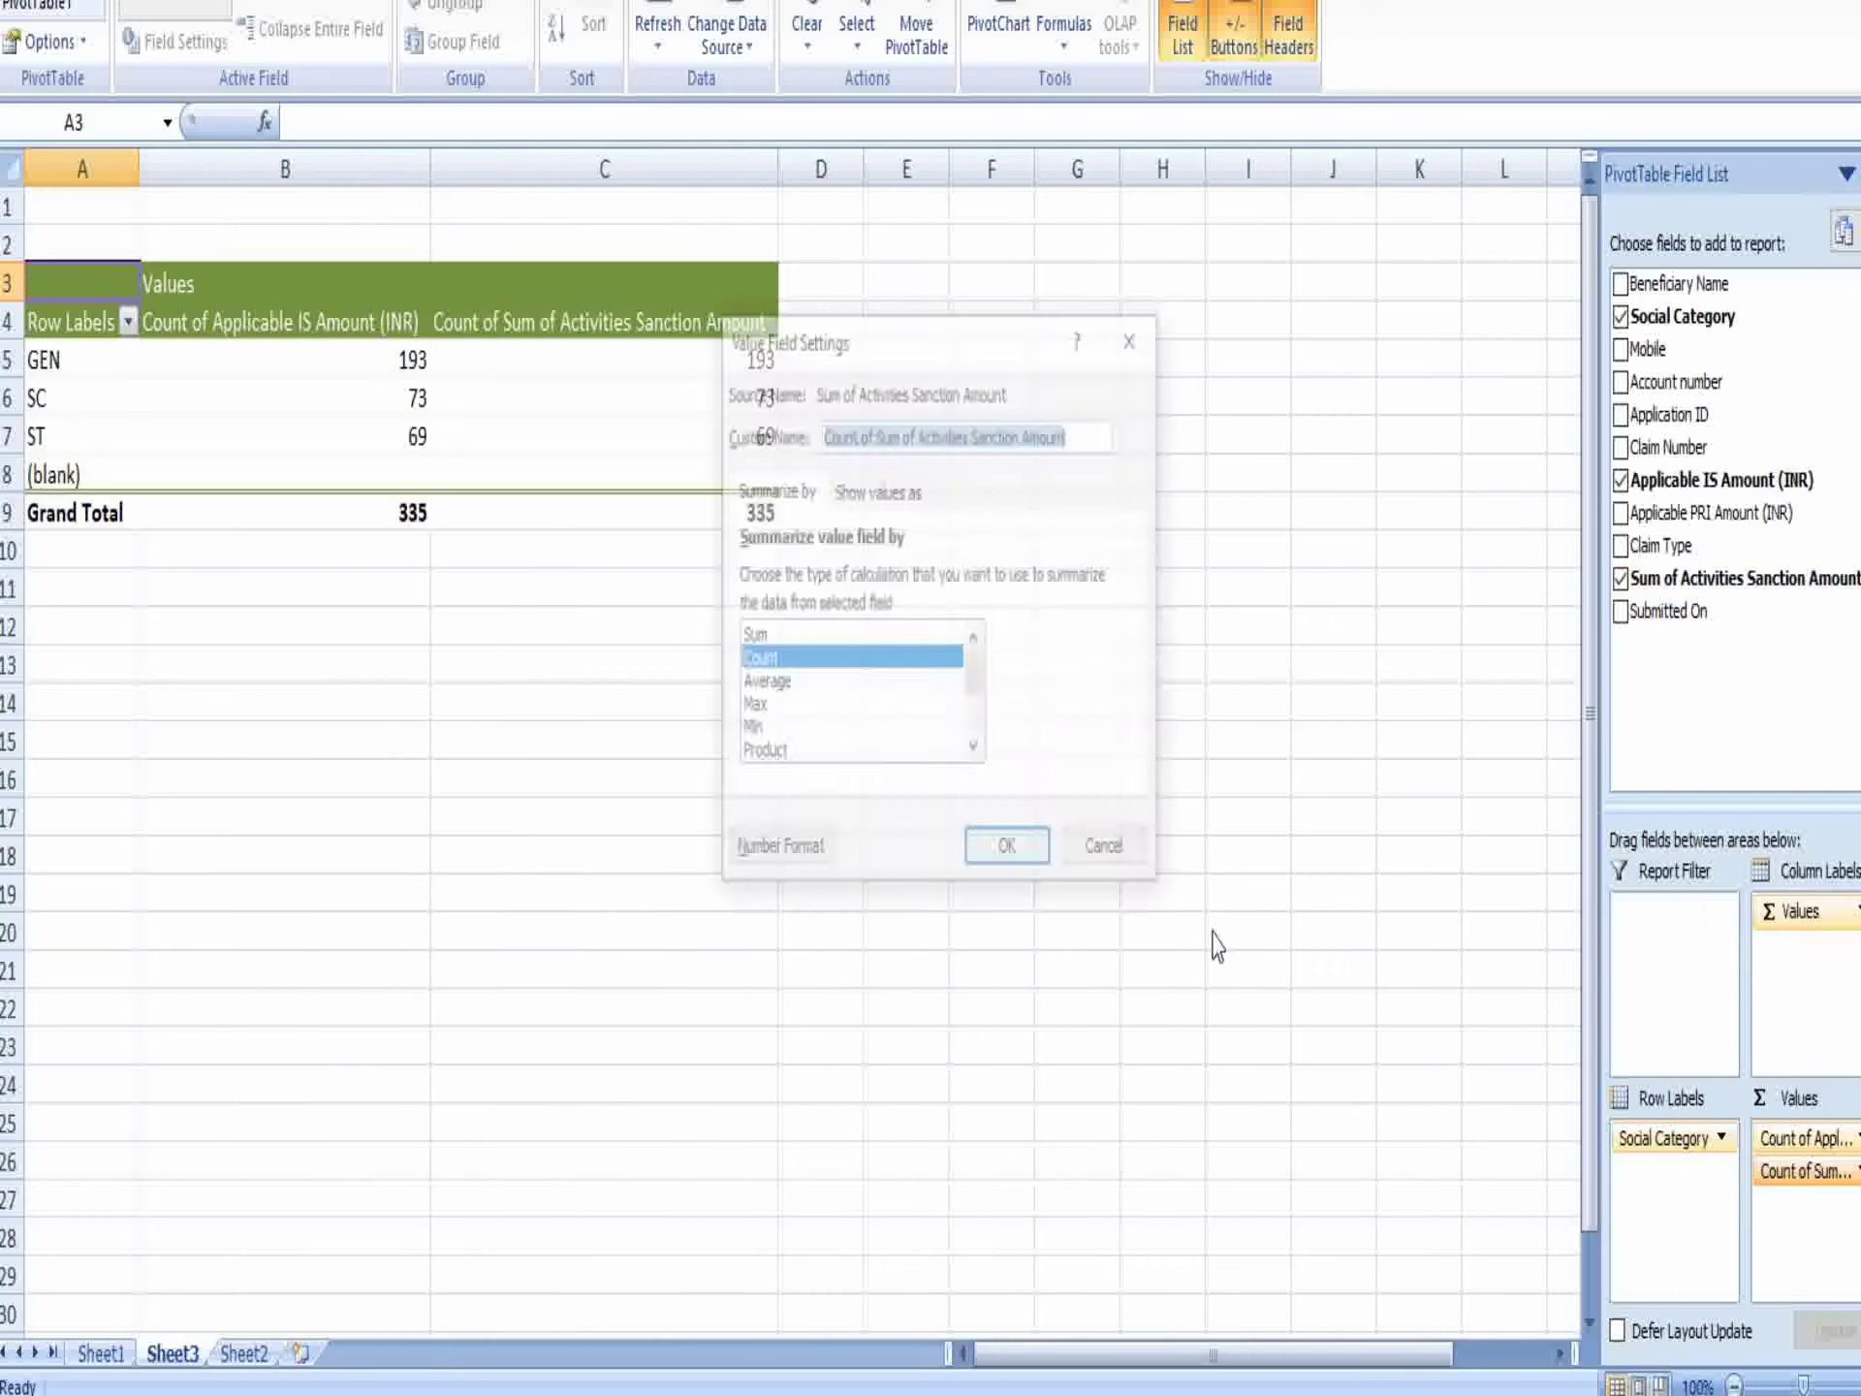
{"action": "left_click", "coordinate": [756, 637]}
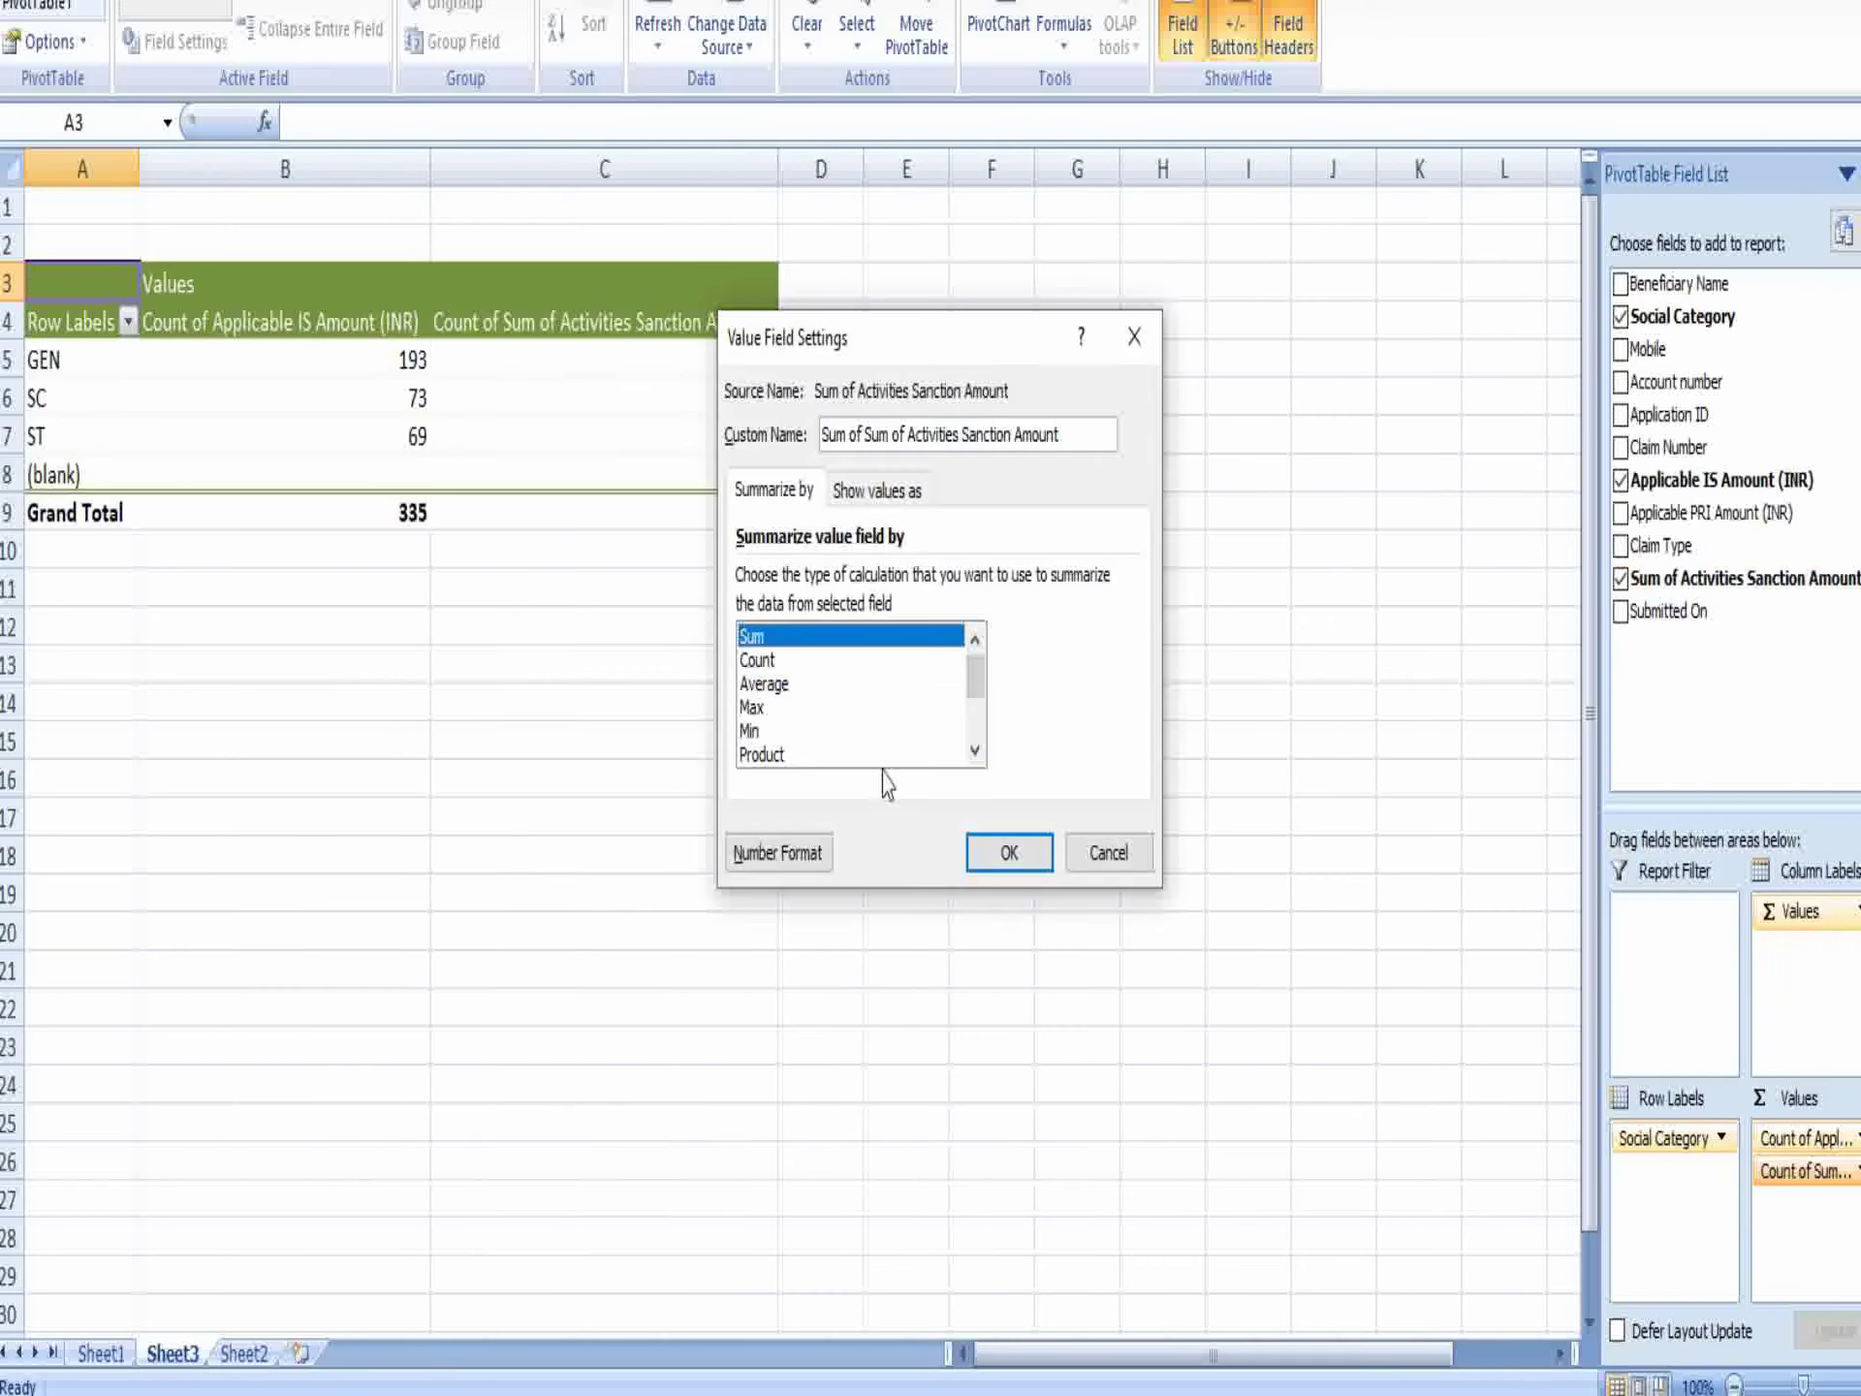
{"action": "left_click", "coordinate": [1010, 851]}
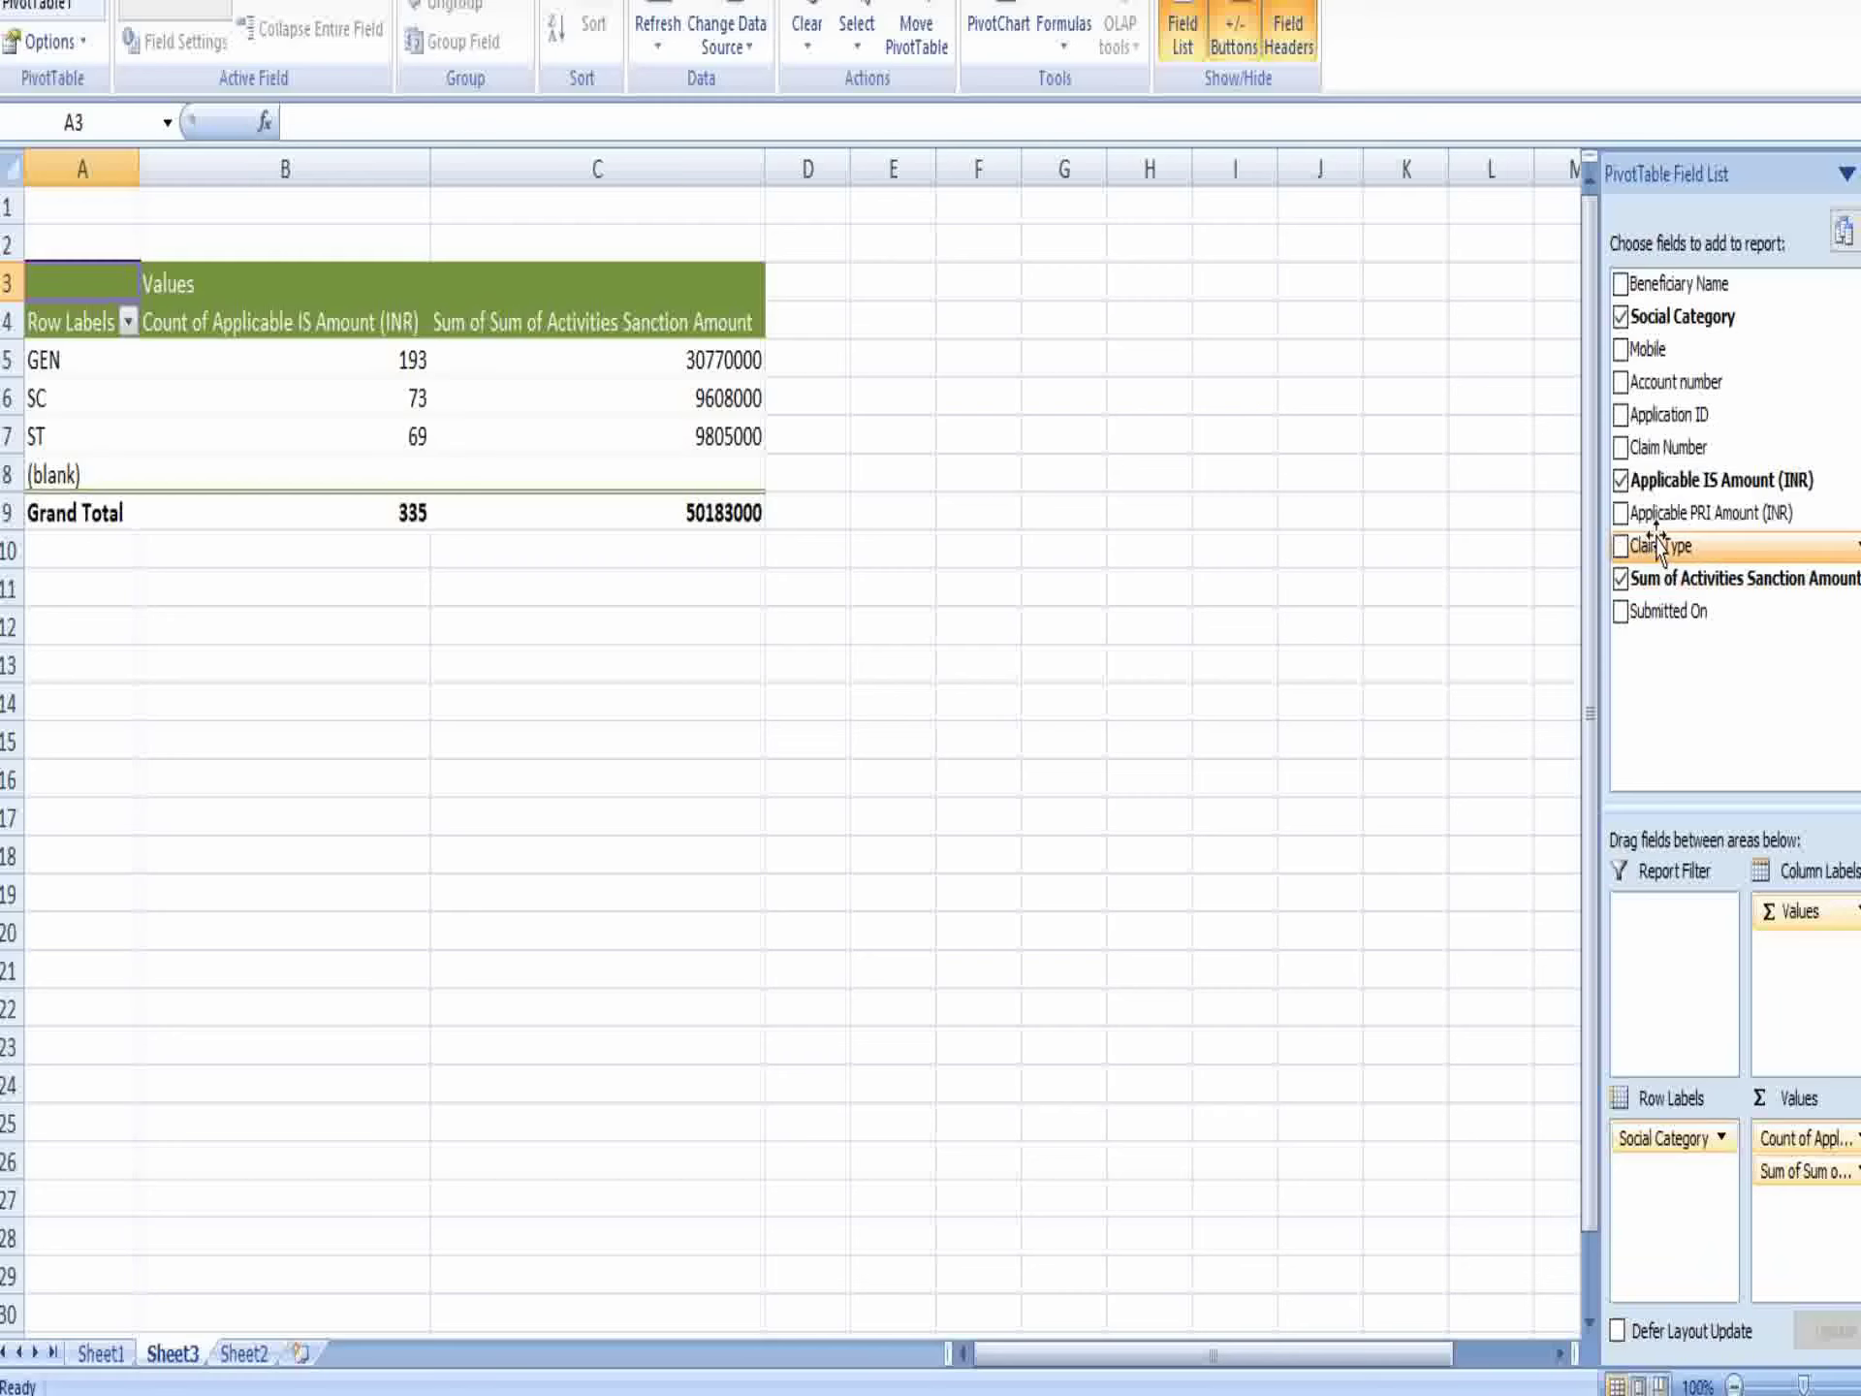
Add Applicable IS Amount (INR) to the PivotTable values a second time, summarized by Sum.
{"action": "left_click_drag", "start_coordinate": [1658, 491], "coordinate": [1839, 1246]}
{"action": "left_click", "coordinate": [1810, 1206]}
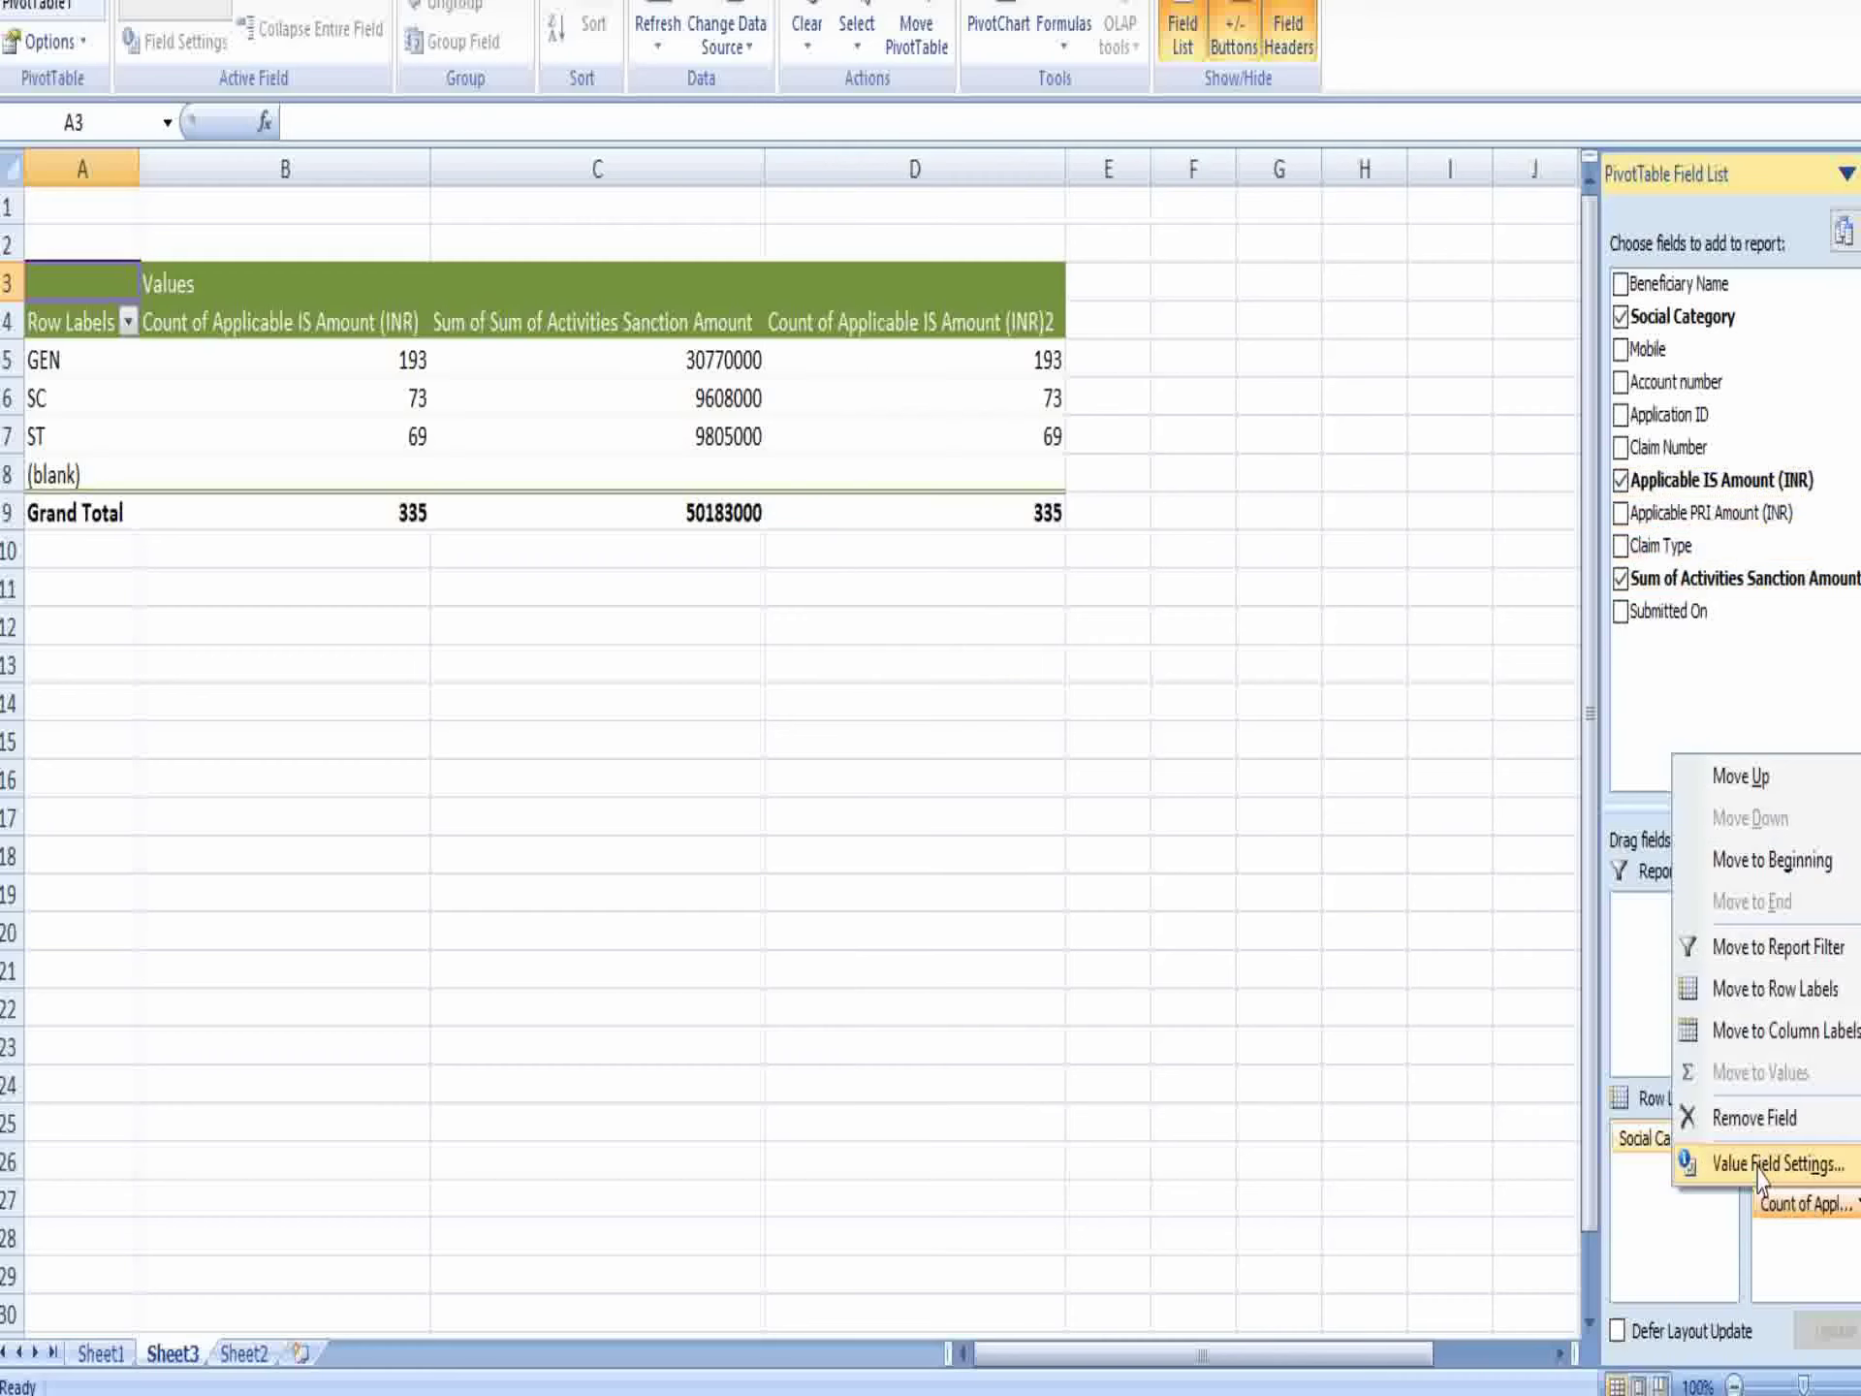
{"action": "left_click", "coordinate": [1791, 1162]}
{"action": "left_click", "coordinate": [756, 637]}
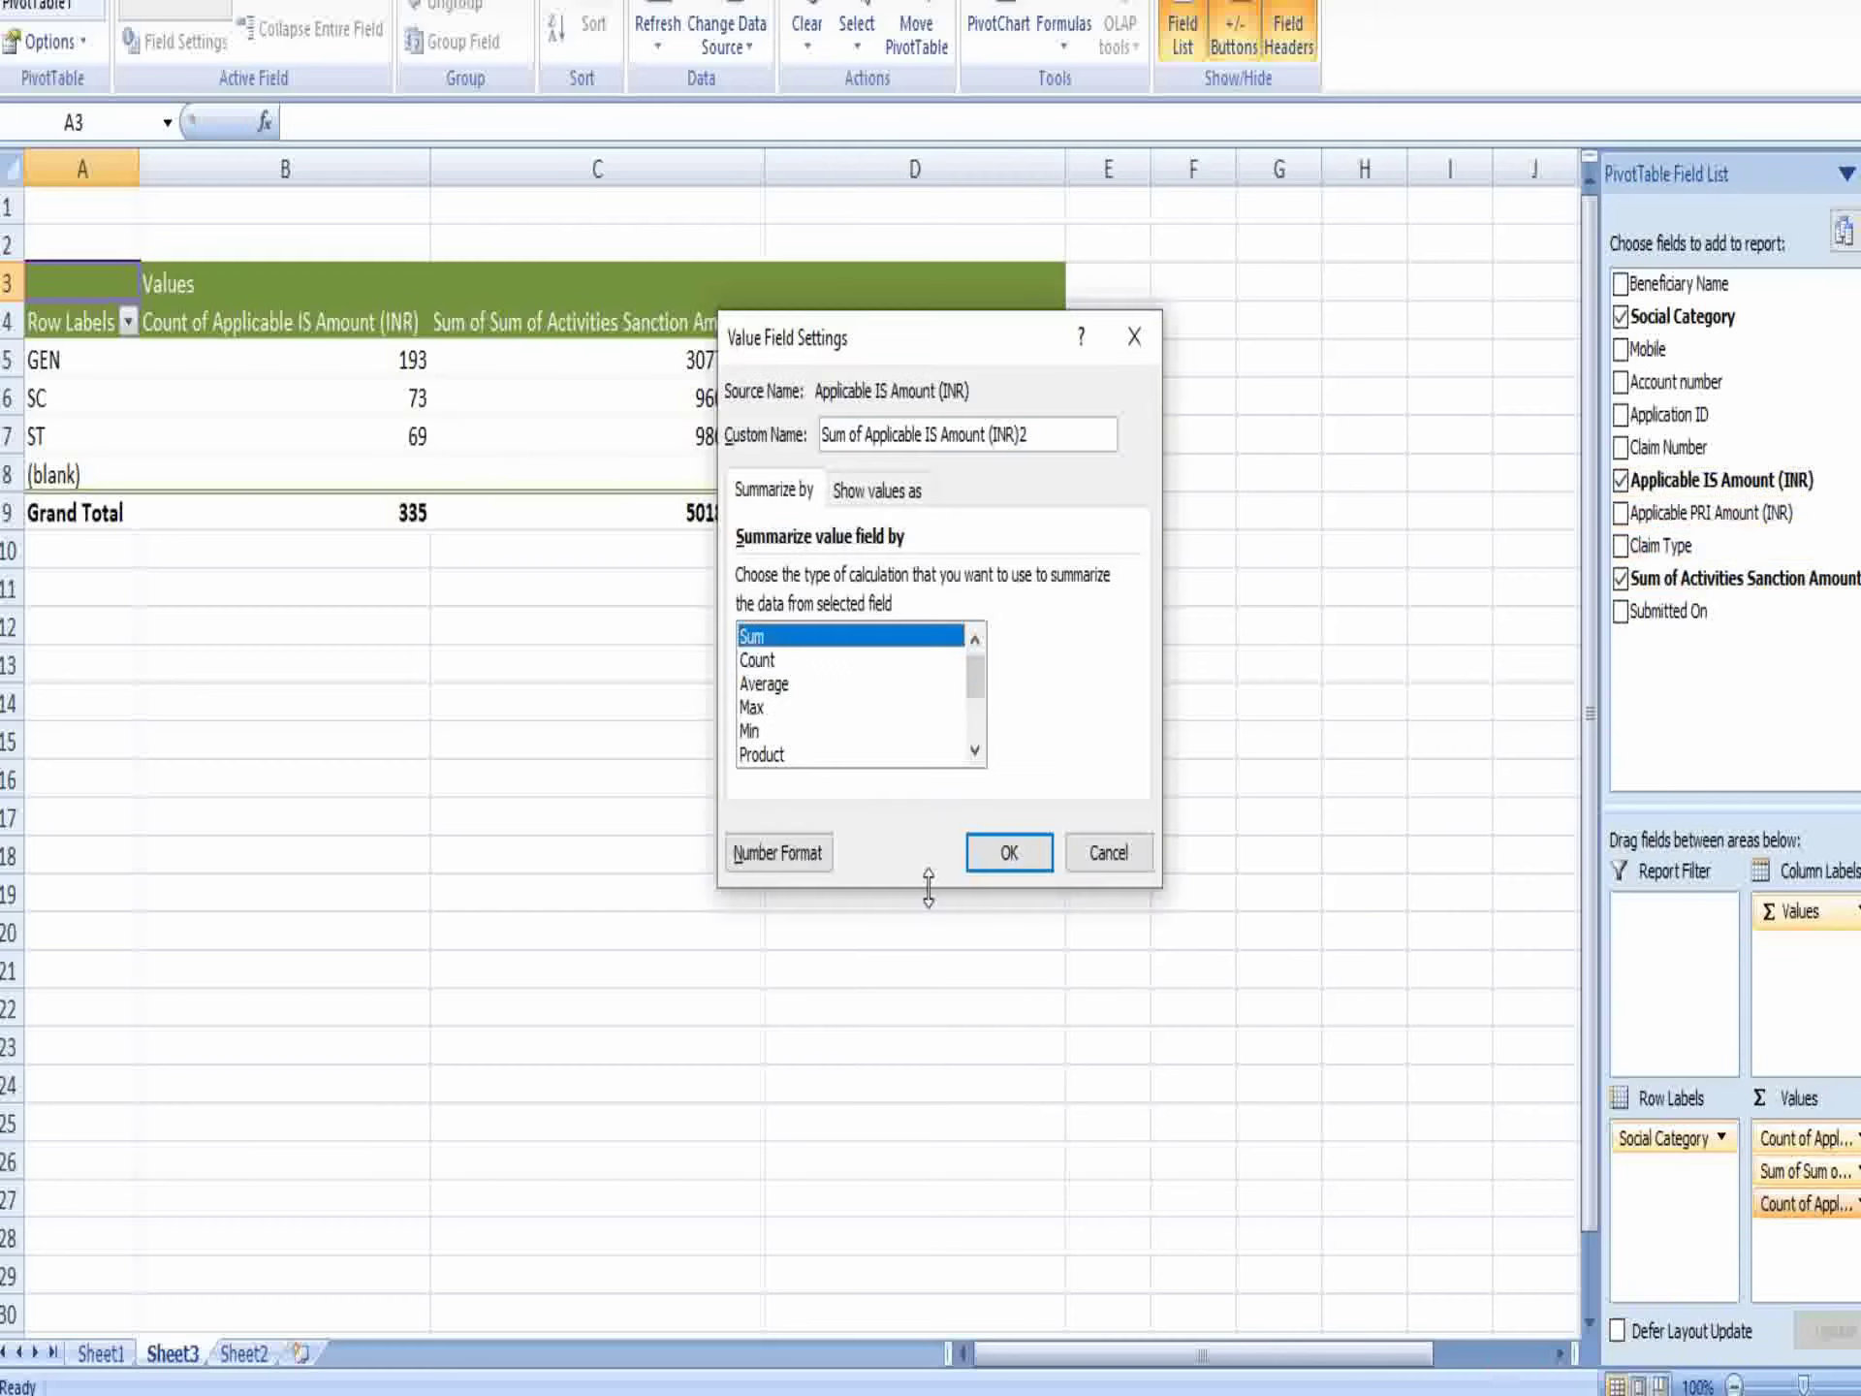
{"action": "left_click", "coordinate": [1010, 852]}
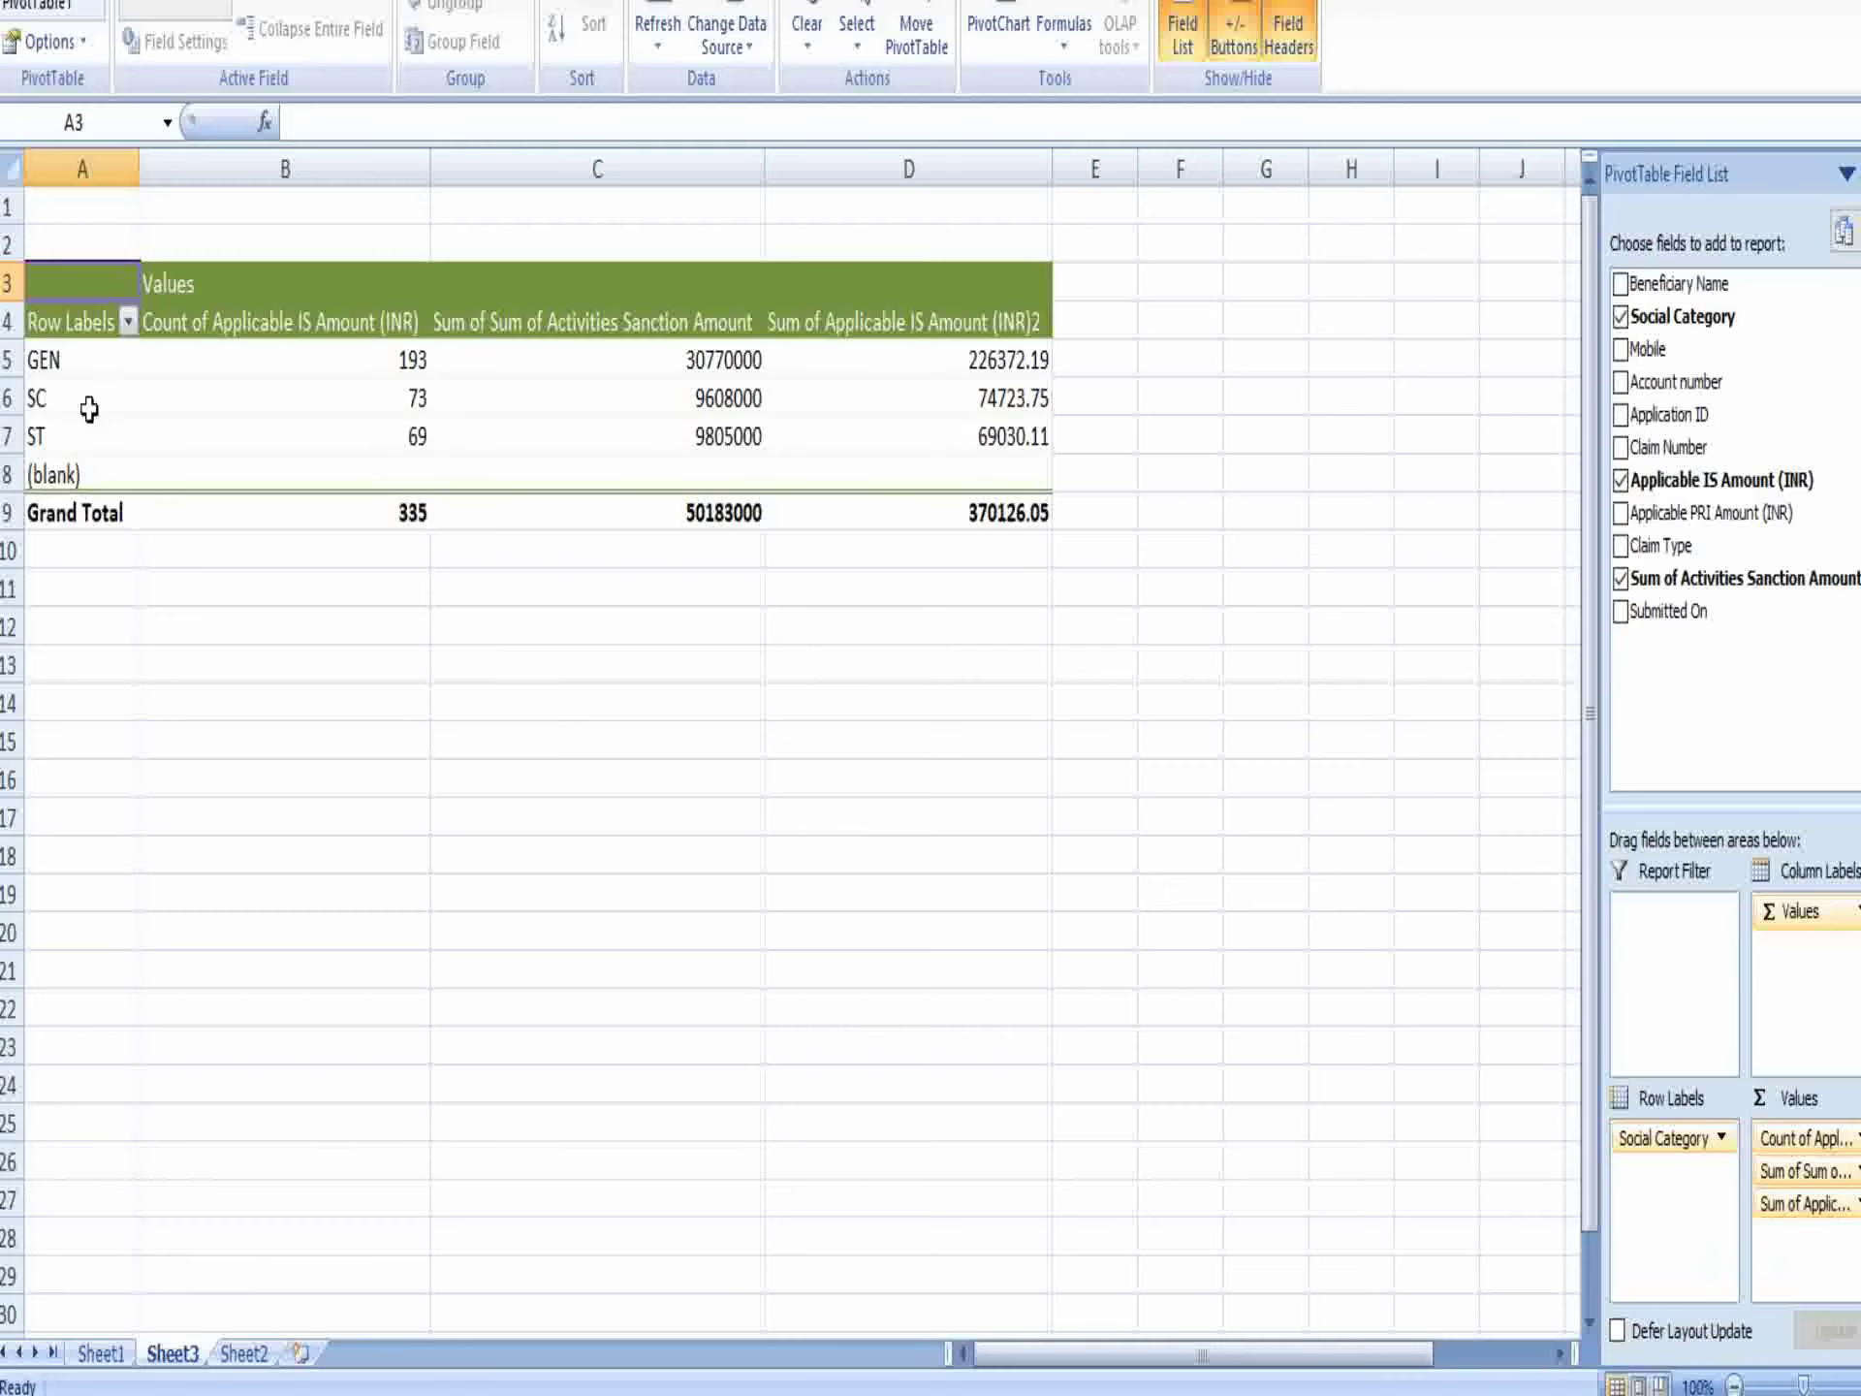
Copy the whole Sheet3 and paste it over itself as values, replacing the PivotTable with static data.
{"action": "left_click", "coordinate": [22, 164]}
{"action": "right_click", "coordinate": [21, 165]}
{"action": "left_click", "coordinate": [141, 224]}
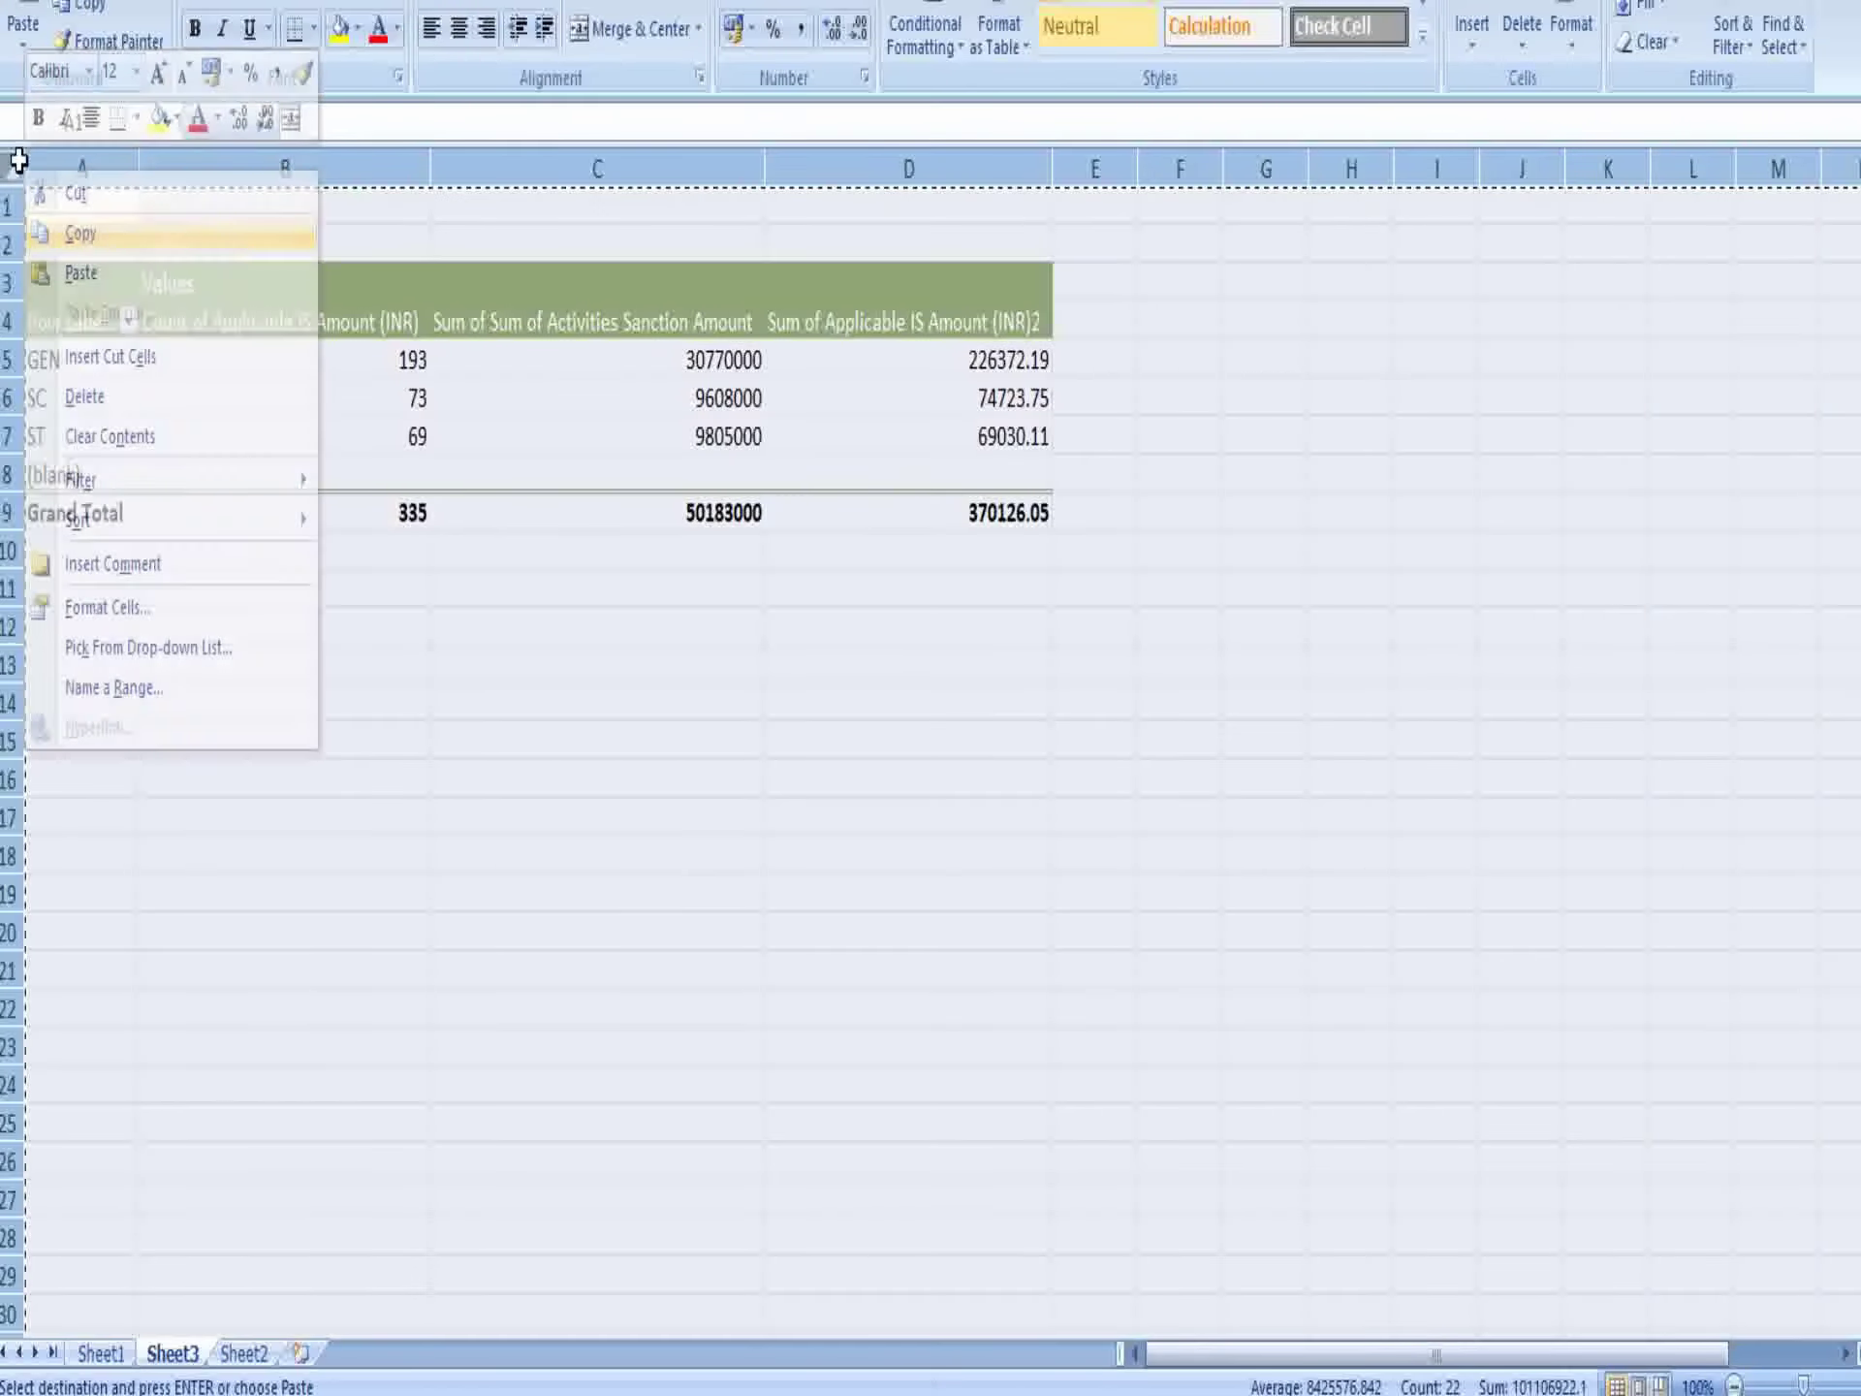
{"action": "right_click", "coordinate": [19, 163]}
{"action": "left_click", "coordinate": [107, 307]}
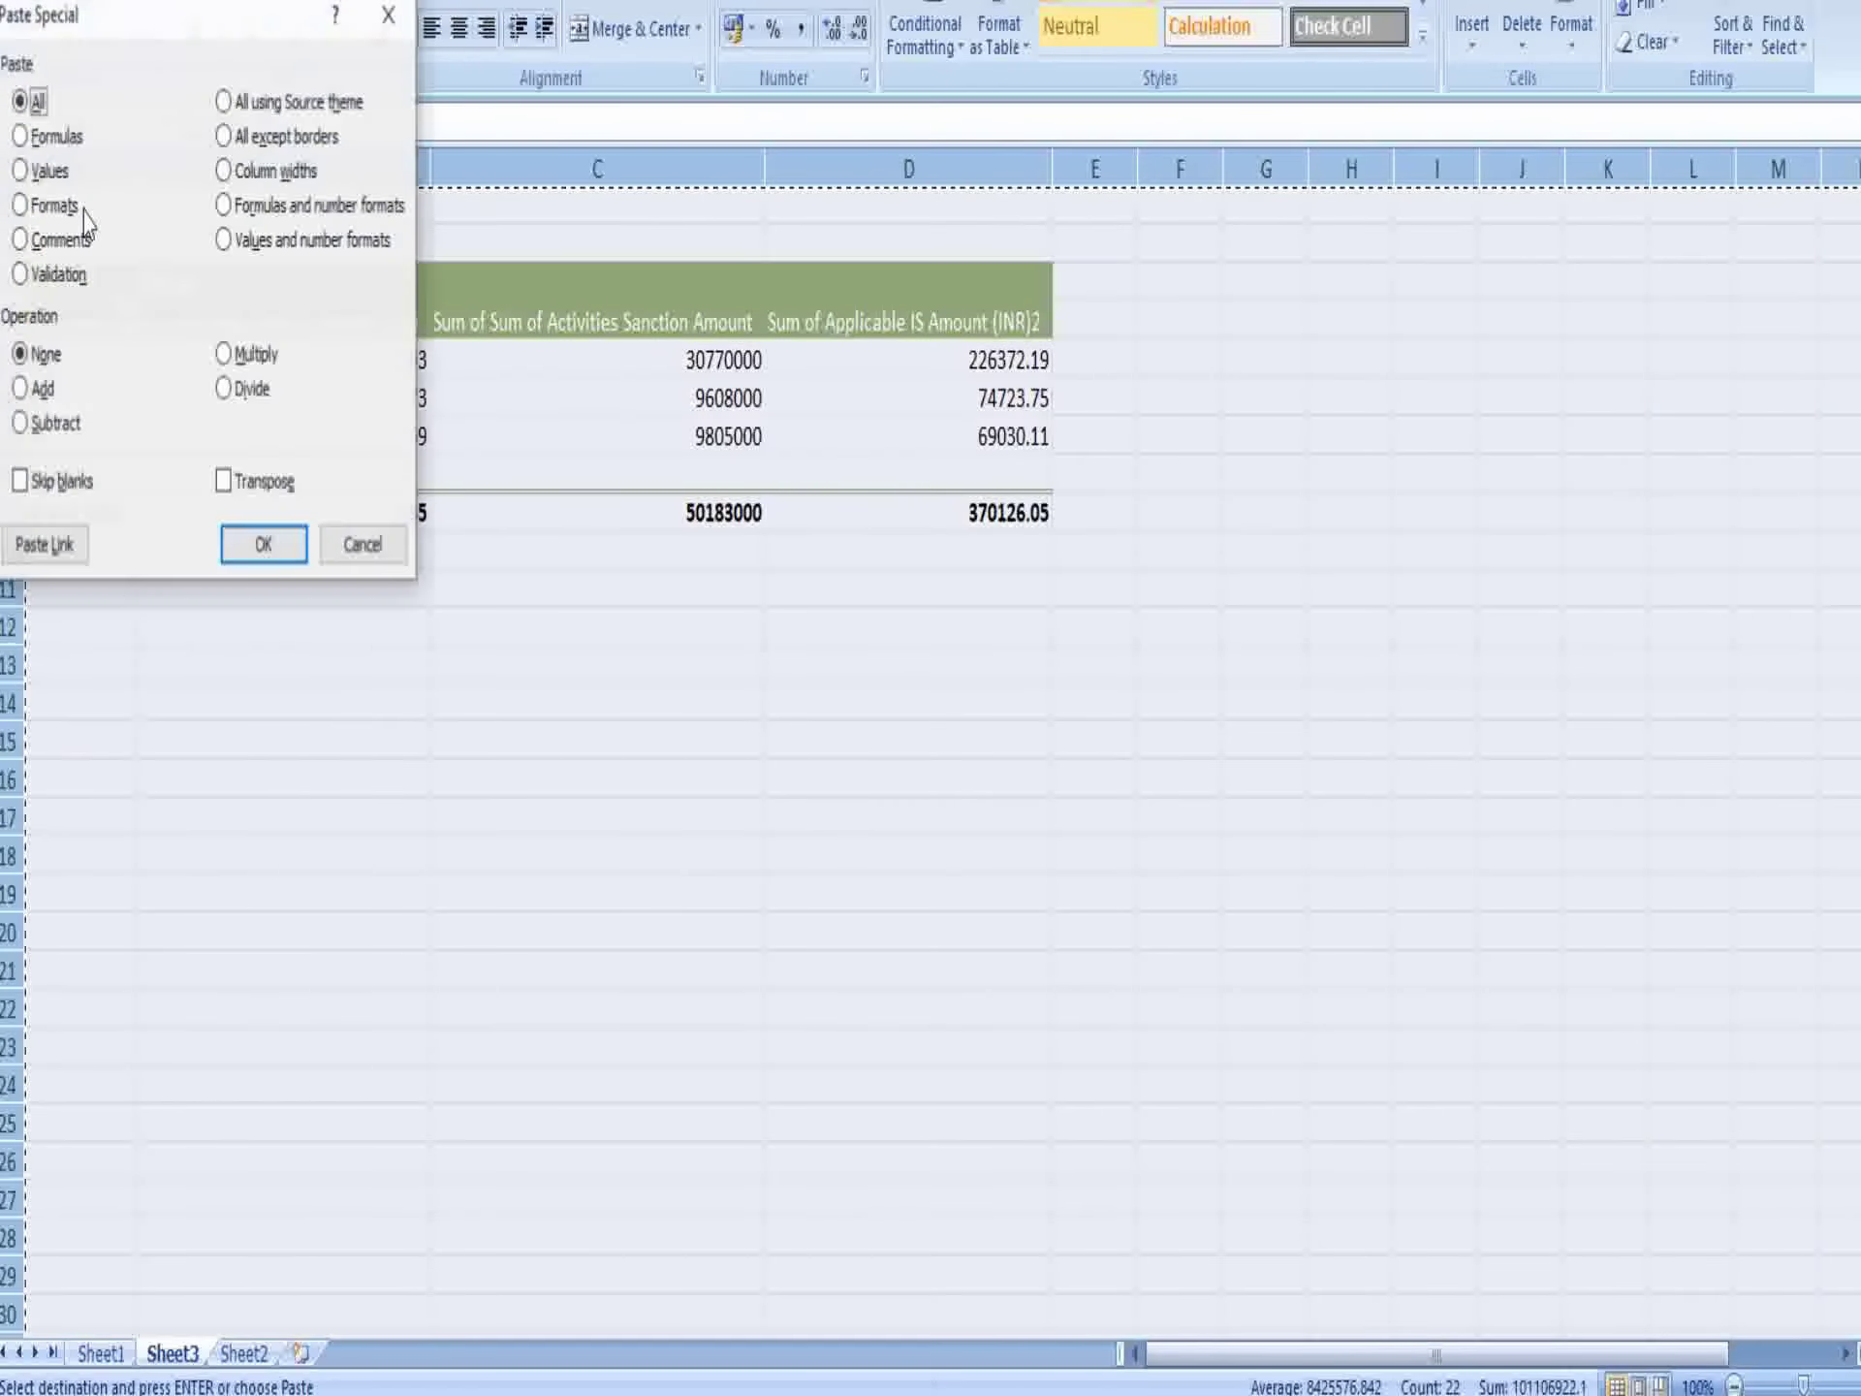
{"action": "key", "text": "v"}
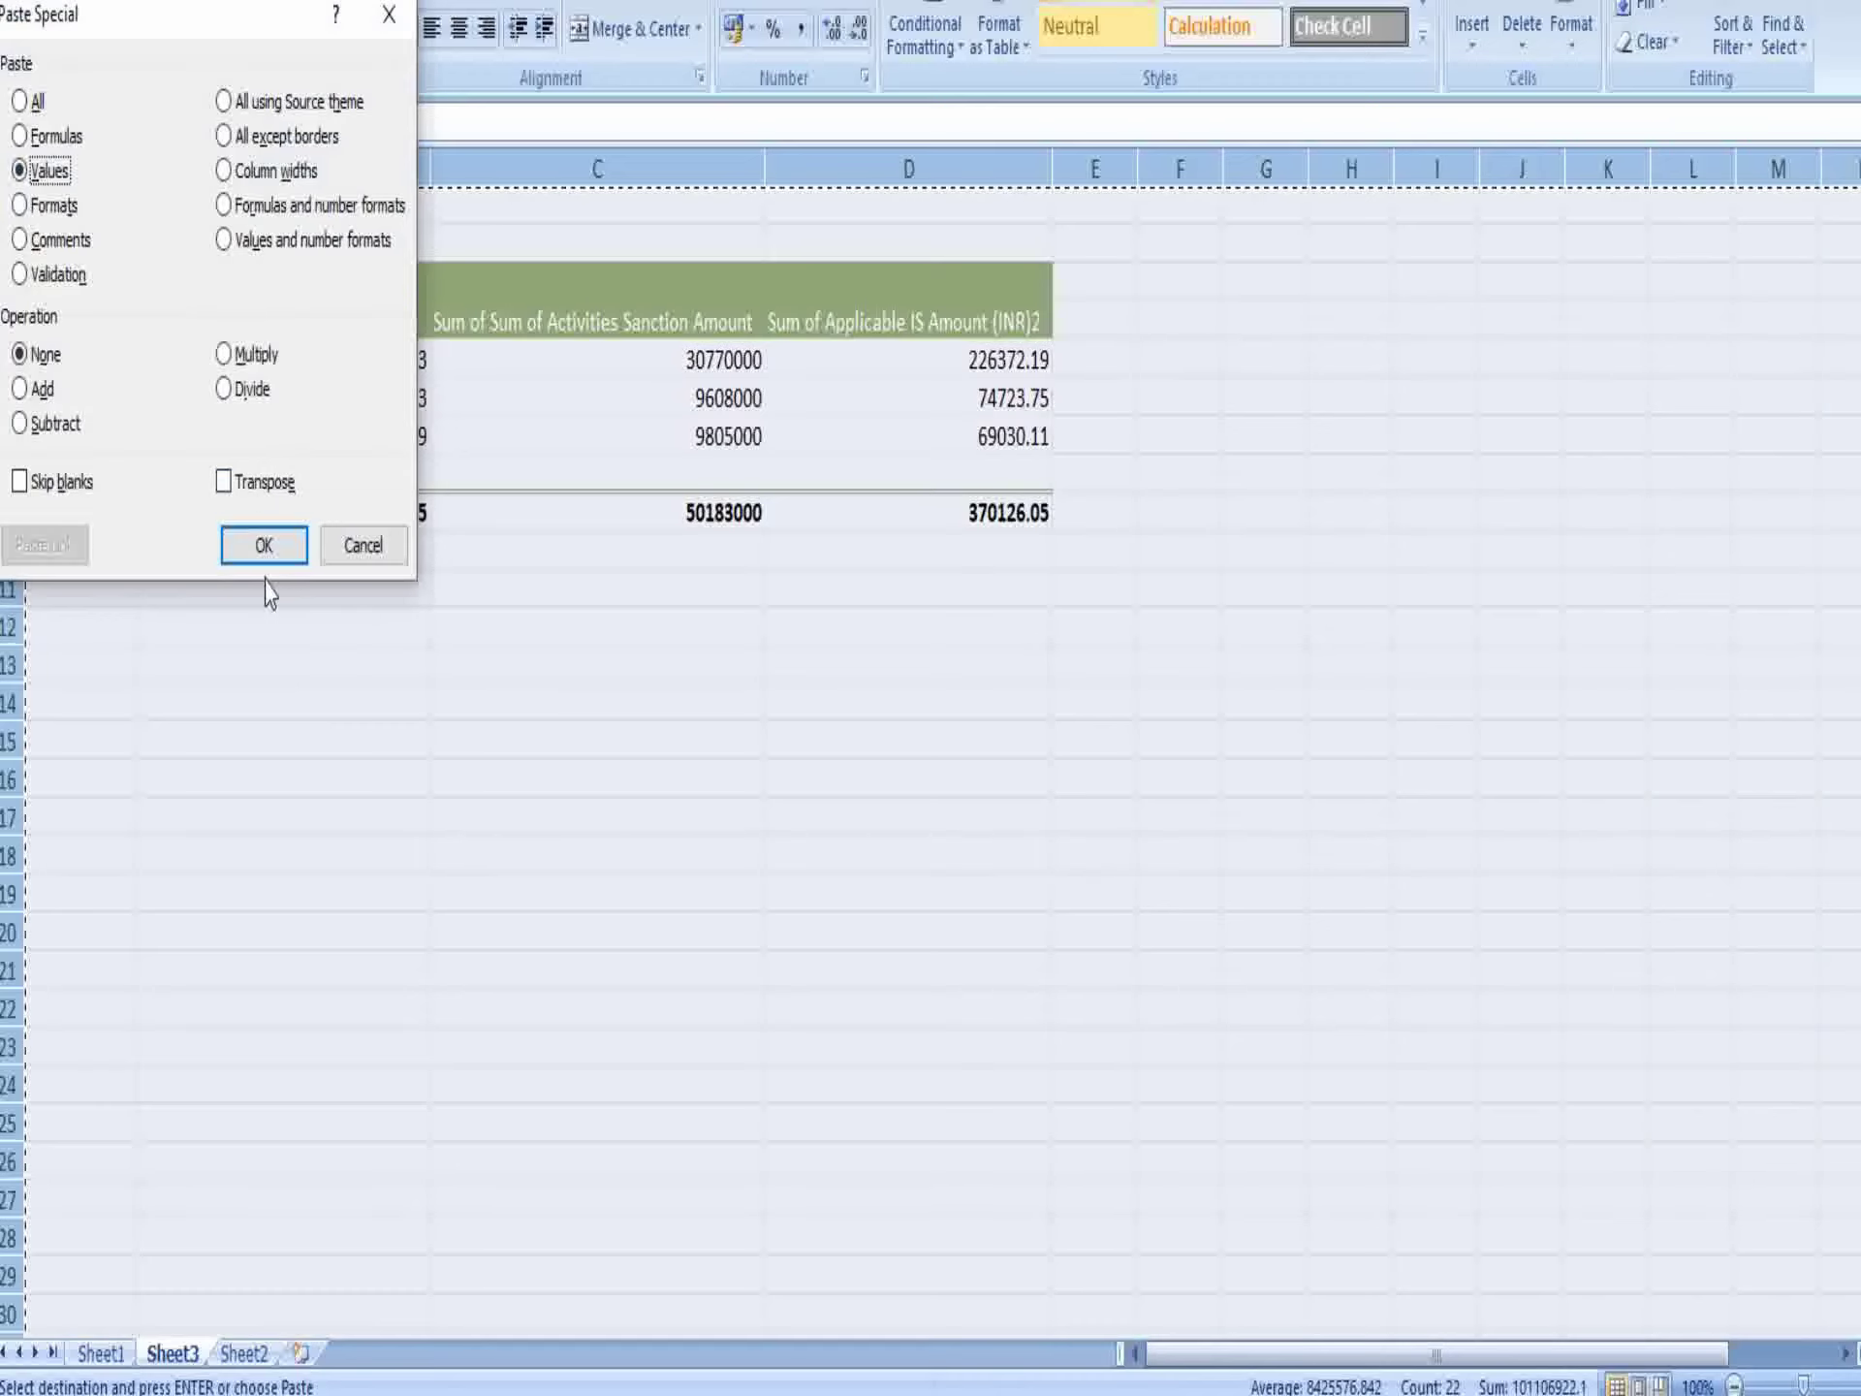
{"action": "left_click", "coordinate": [264, 545]}
{"action": "left_click", "coordinate": [469, 631]}
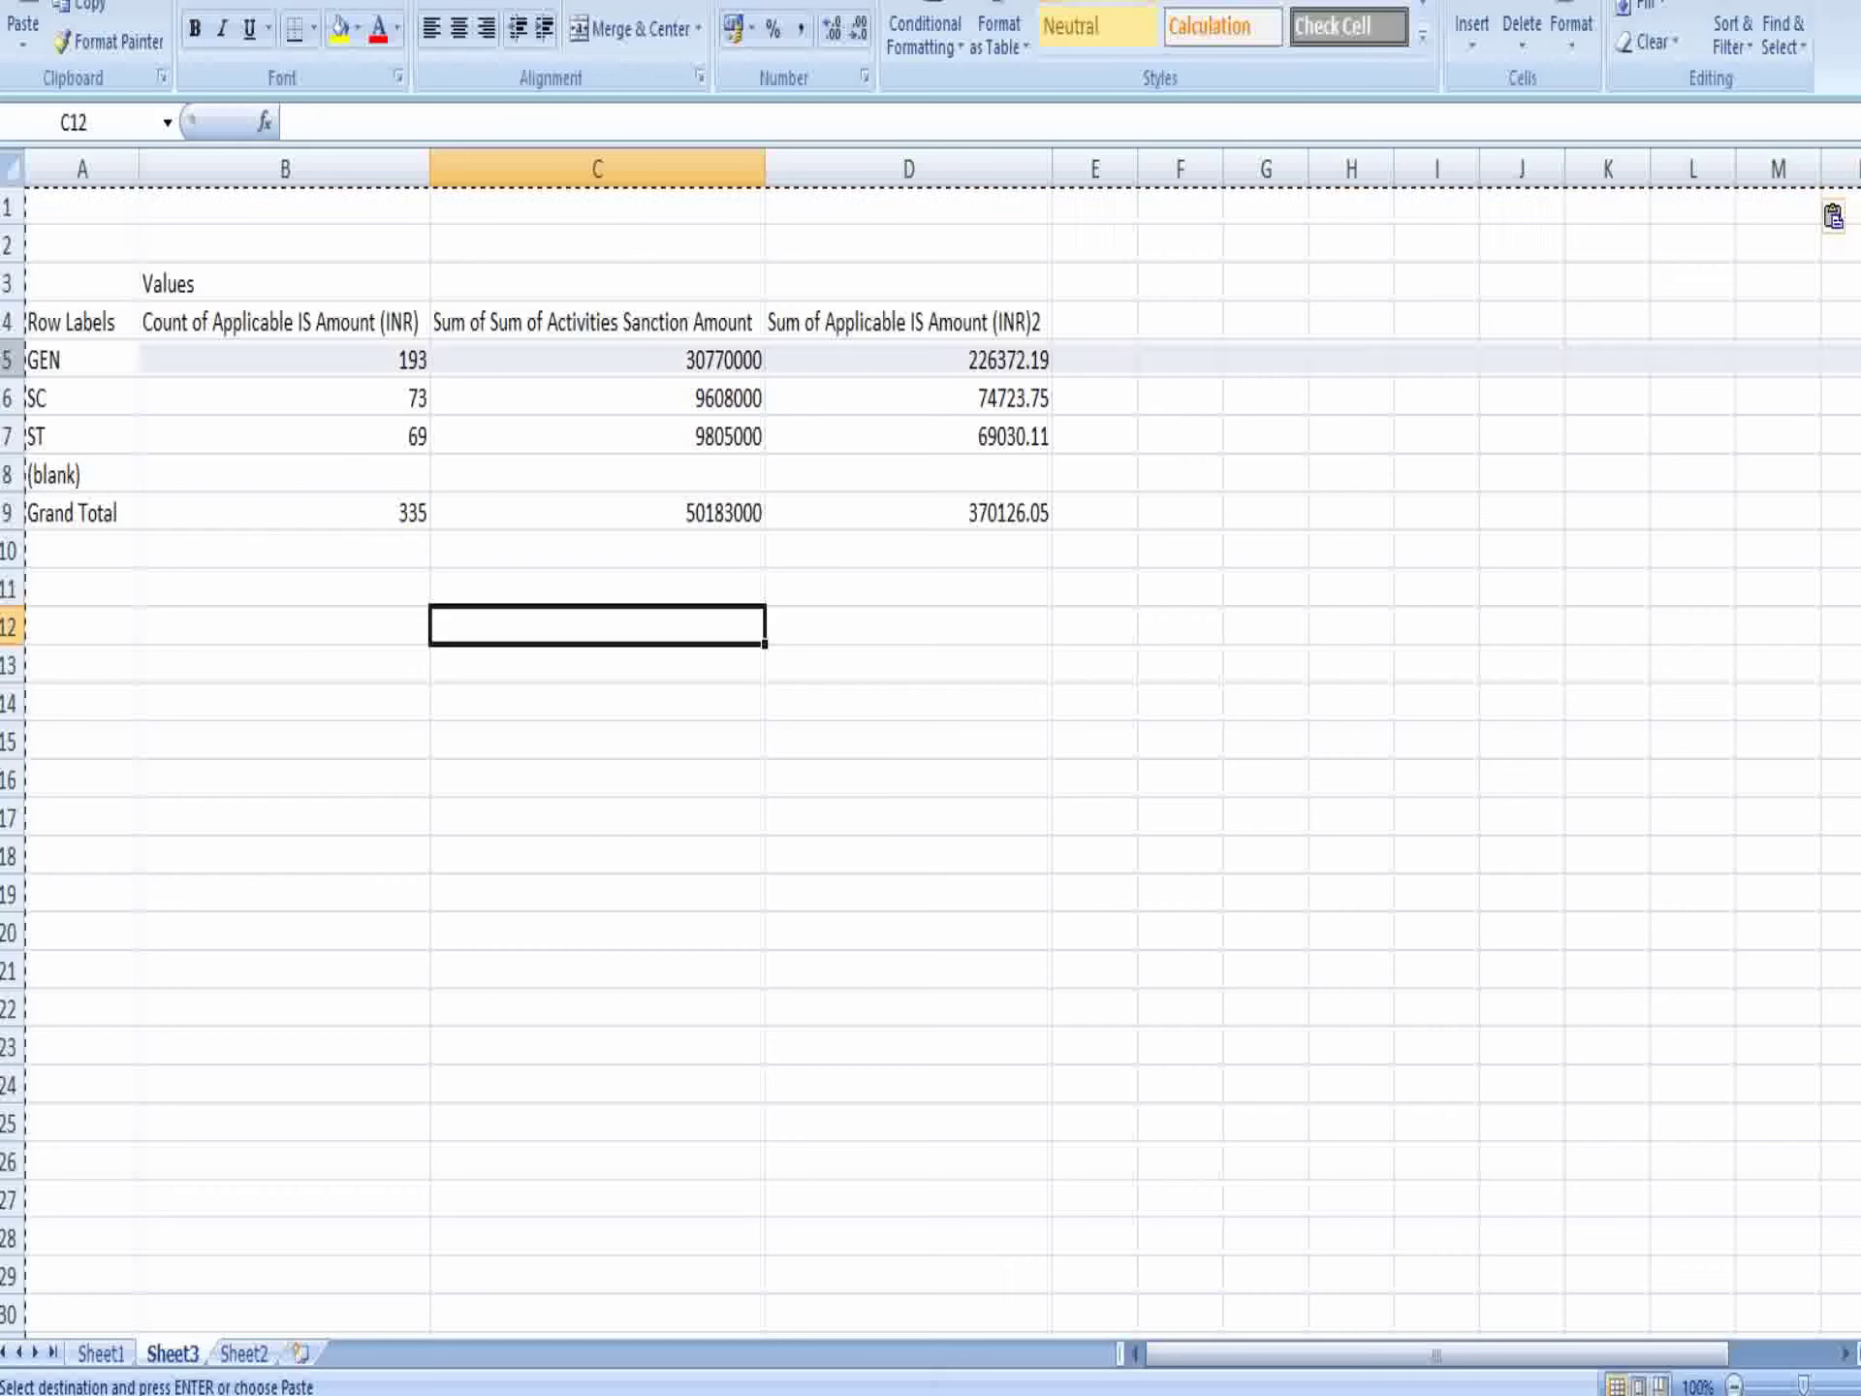
Move the GEN row below the ST row on Sheet3, just above the (blank) row.
{"action": "right_click", "coordinate": [8, 360]}
{"action": "left_click", "coordinate": [50, 375]}
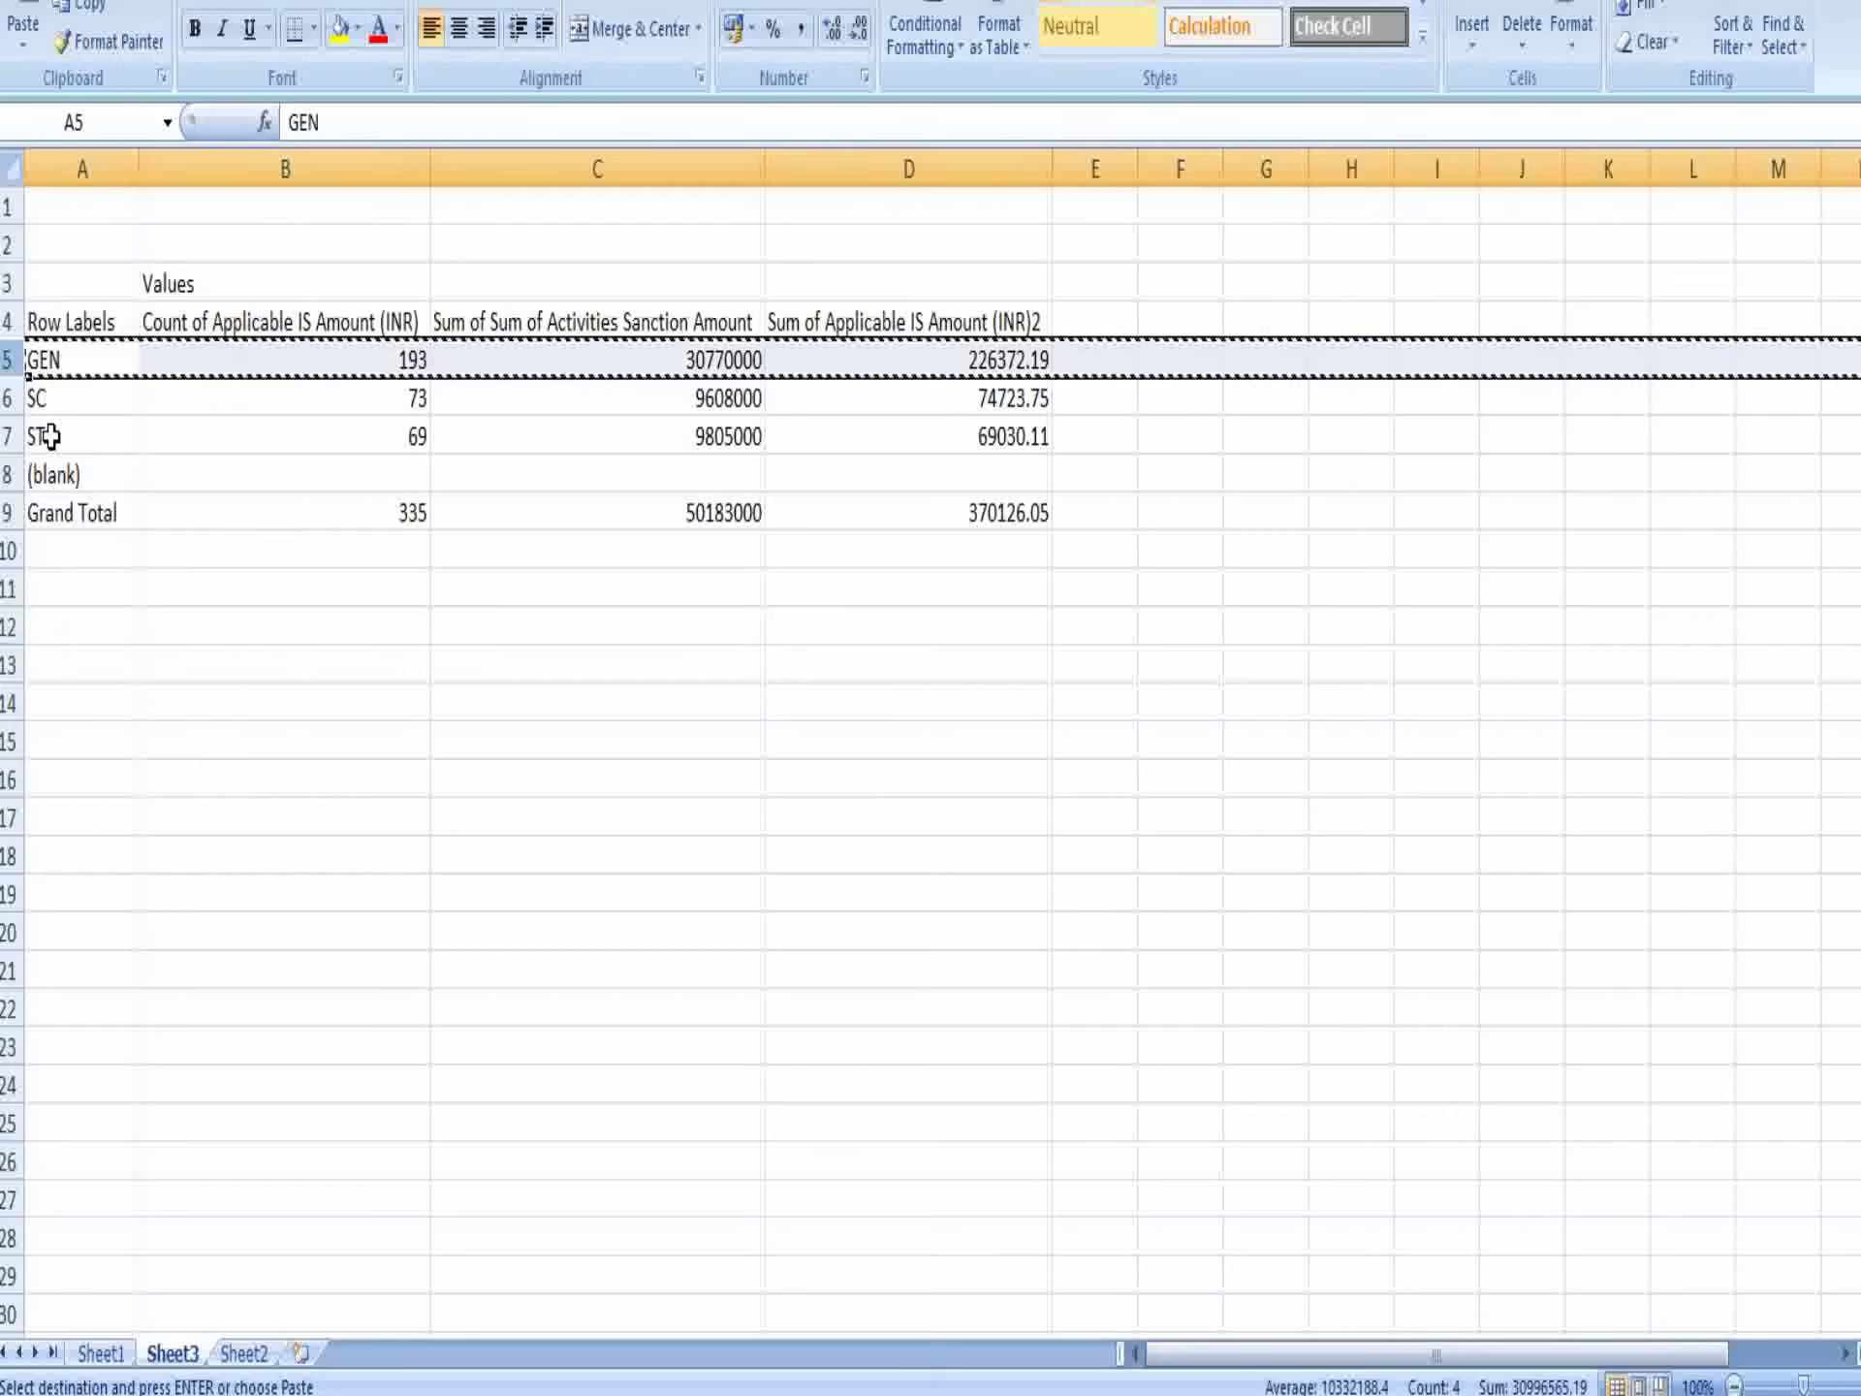
{"action": "left_click", "coordinate": [8, 474]}
{"action": "right_click", "coordinate": [8, 475]}
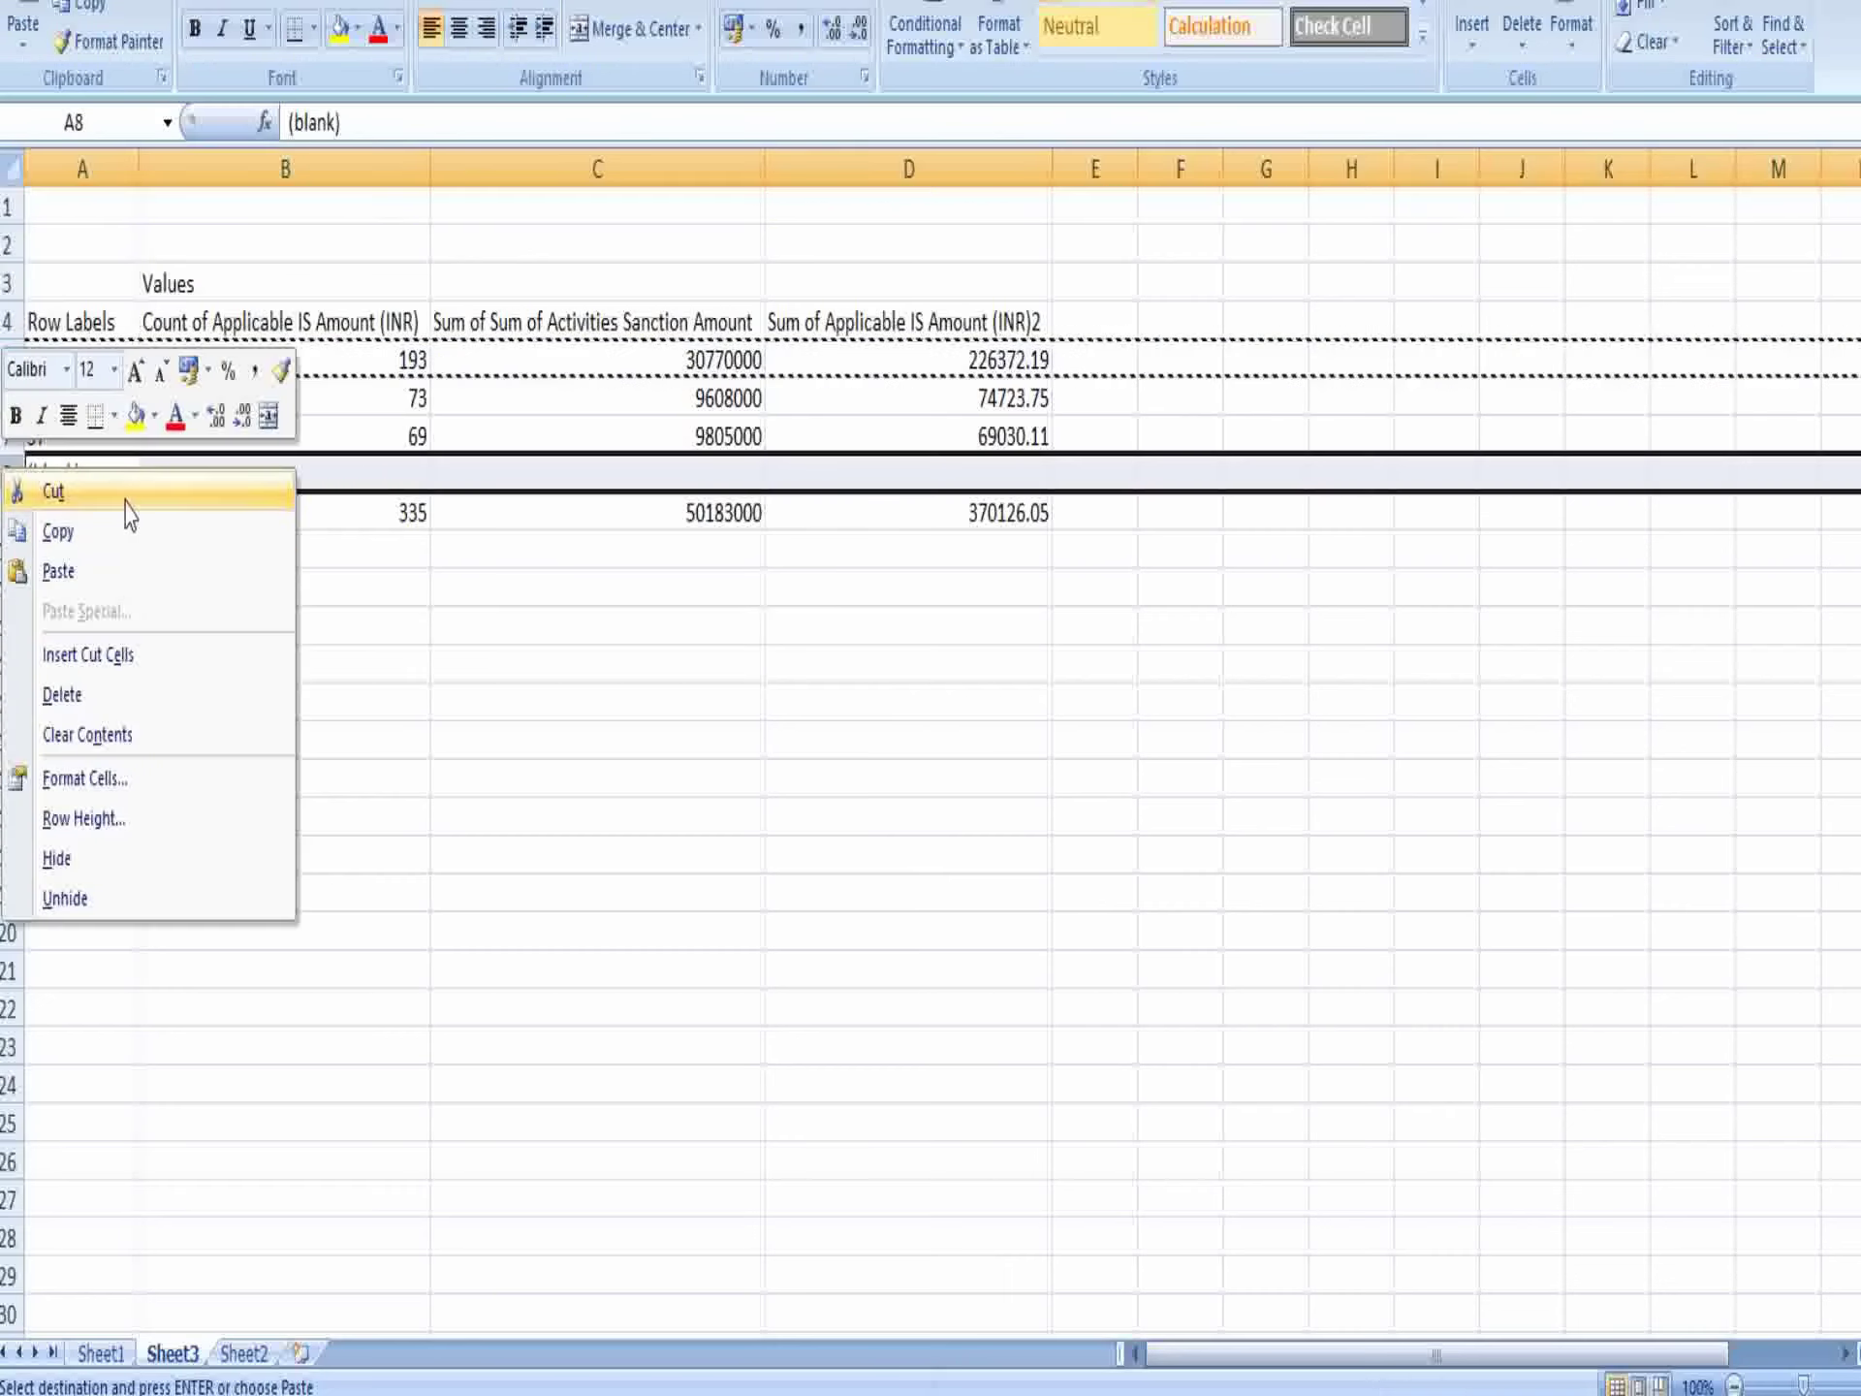
{"action": "left_click", "coordinate": [101, 662]}
{"action": "left_click", "coordinate": [491, 624]}
Copy the SC account count from Excel into the Kisan Credit Card portal's Crop Loans claim, setting No. of Accounts for SC to 73.
{"action": "left_click", "coordinate": [403, 375]}
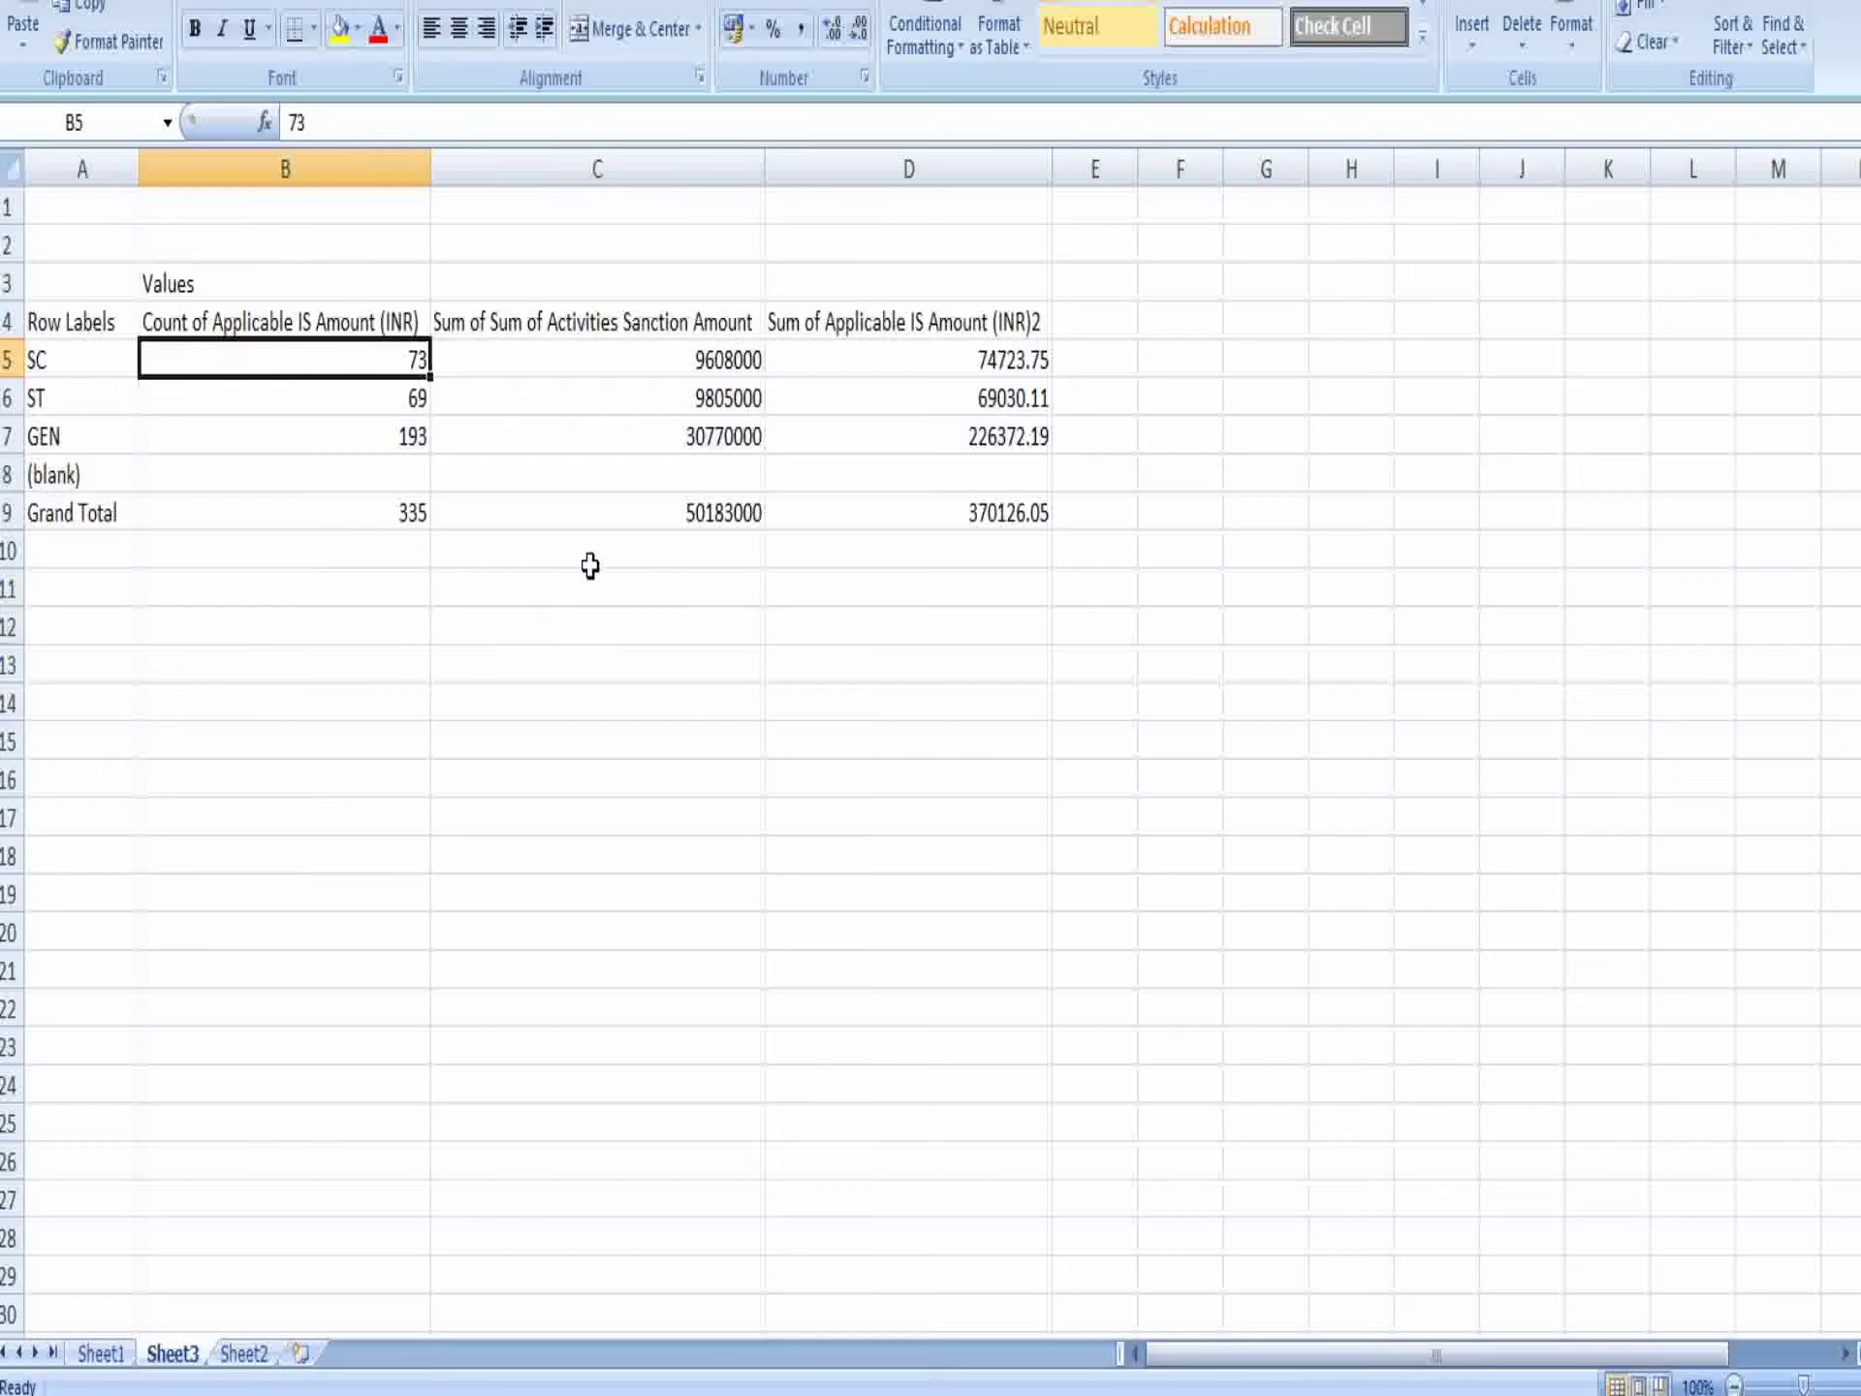
{"action": "key", "text": "ctrl+c"}
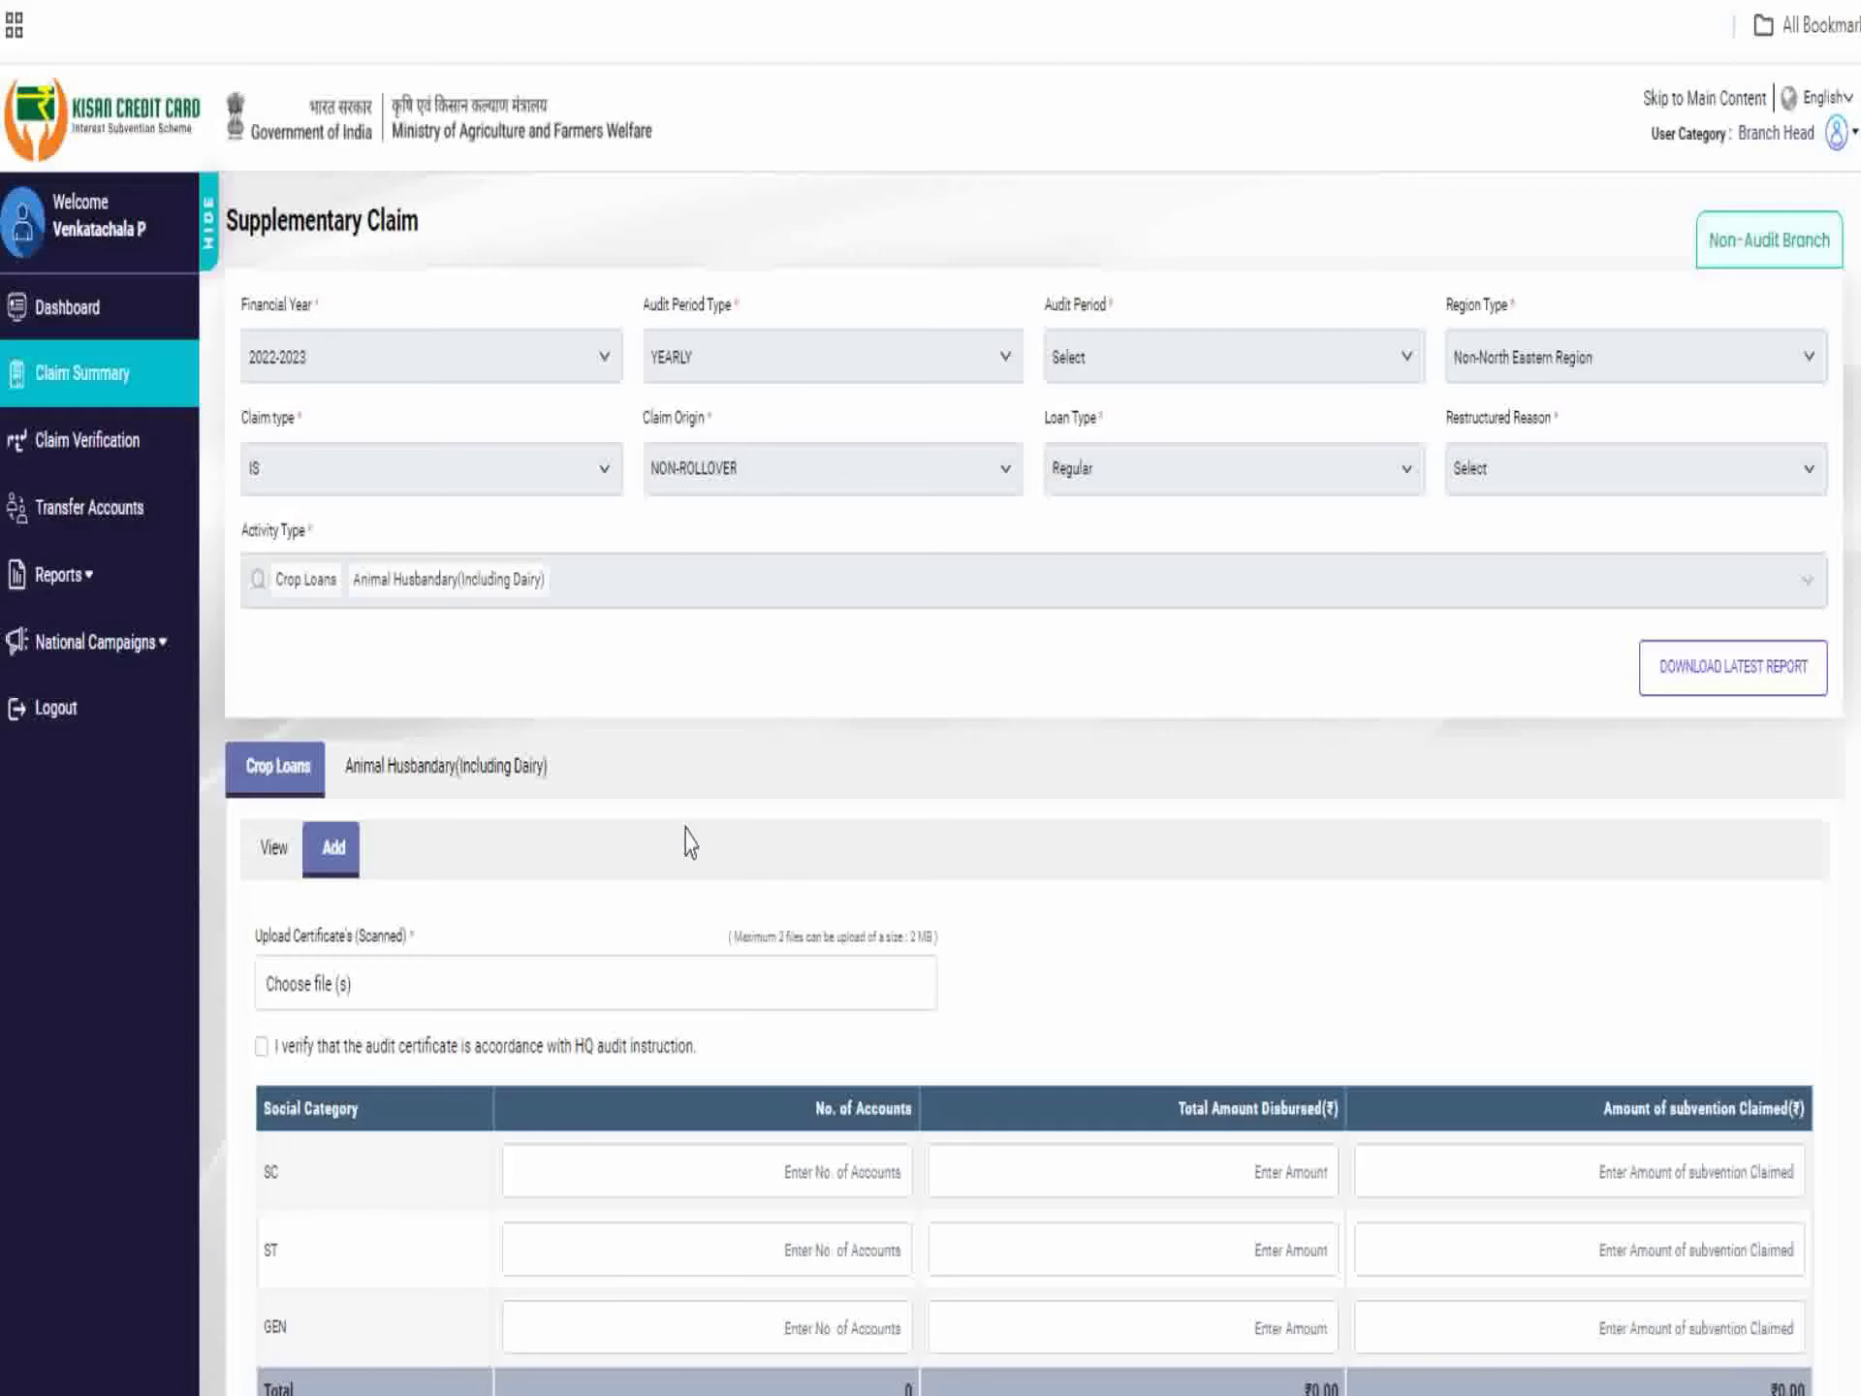
{"action": "scroll", "coordinate": [644, 805], "scroll_direction": "down", "scroll_amount": 3}
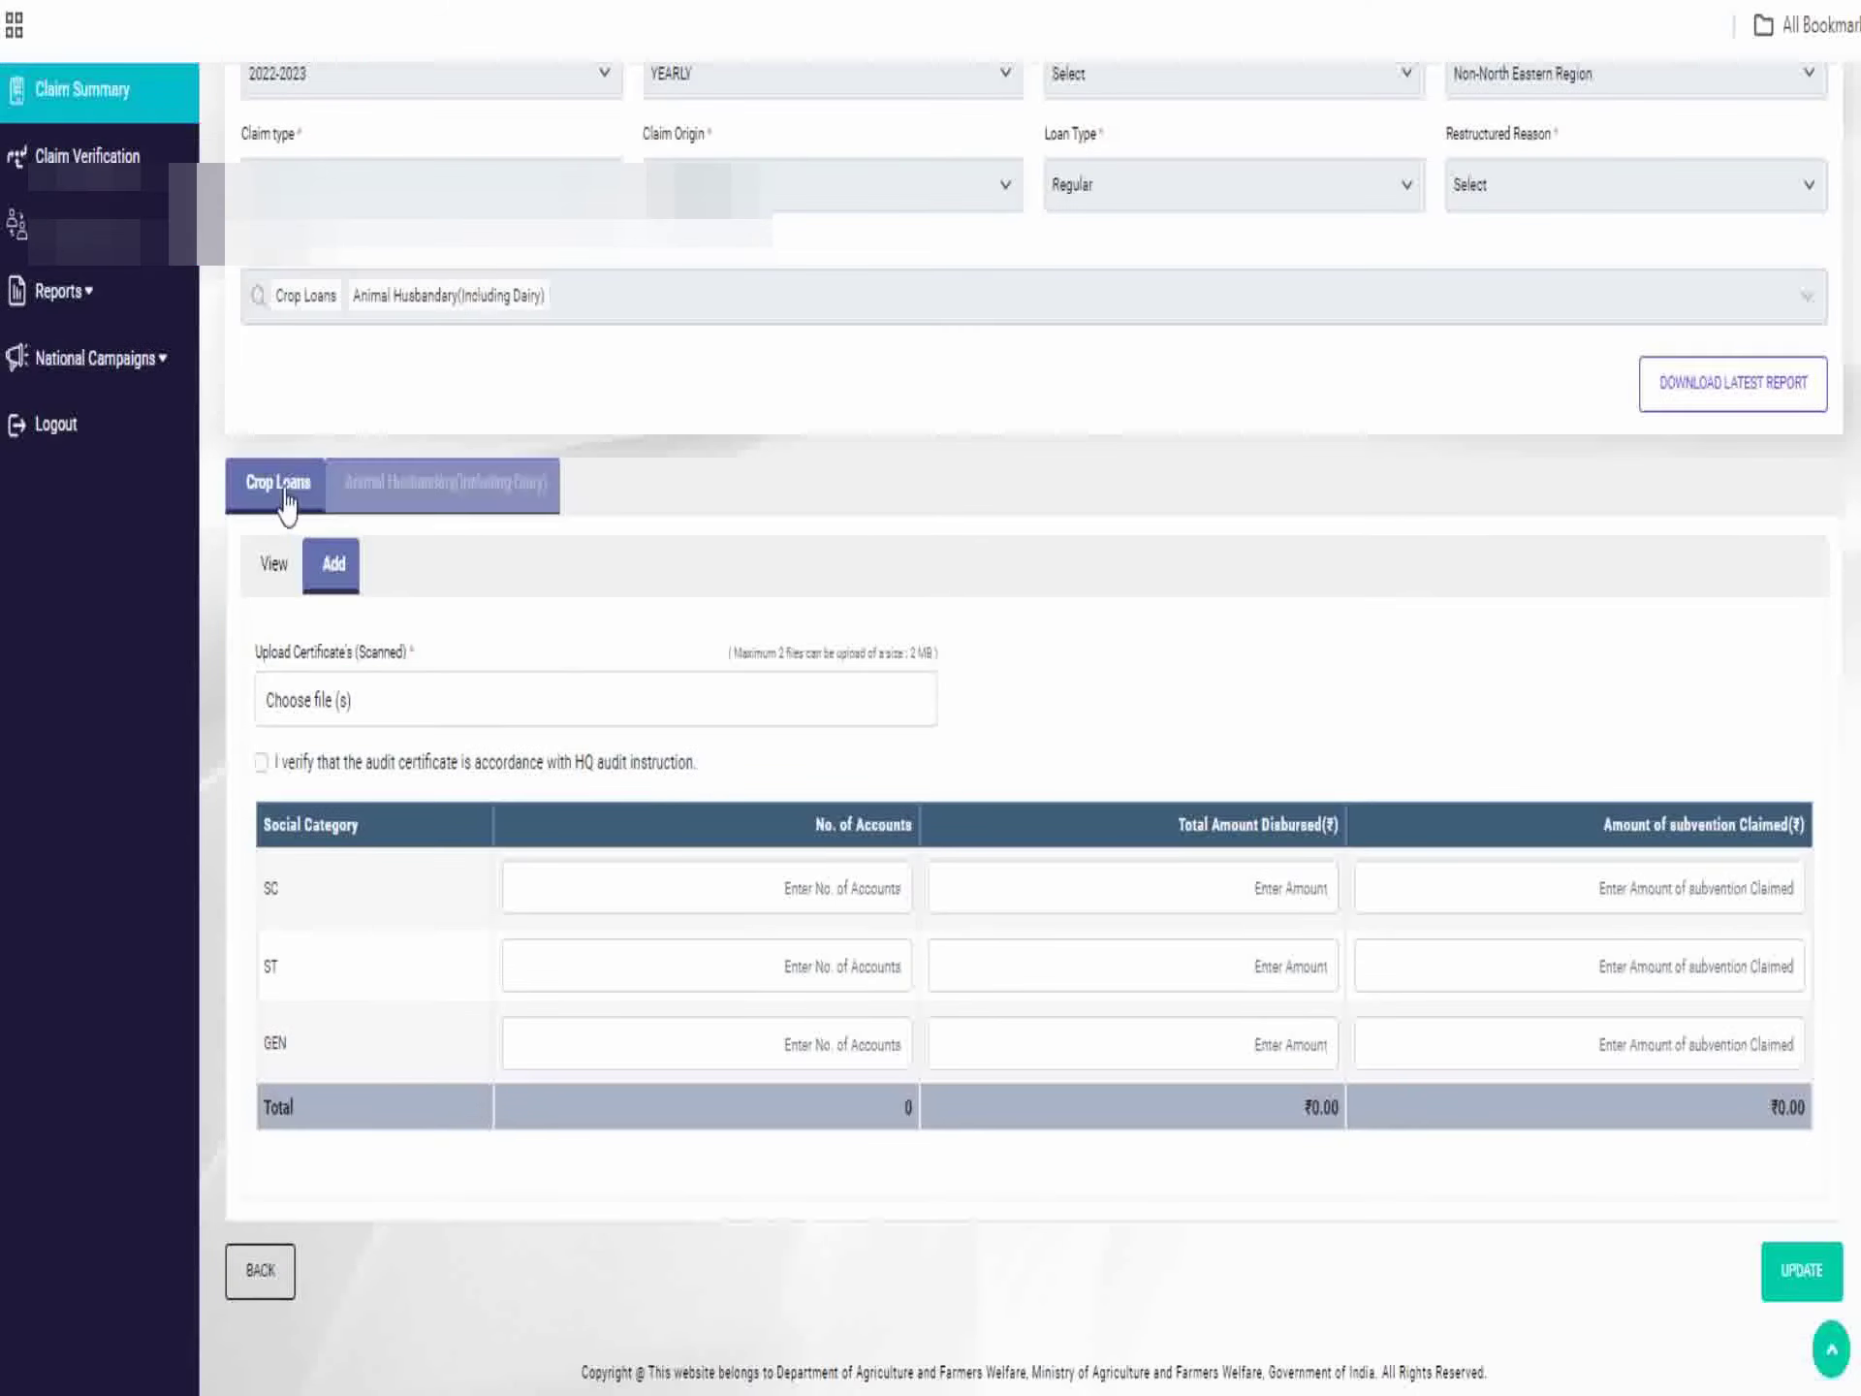
{"action": "left_click", "coordinate": [676, 881]}
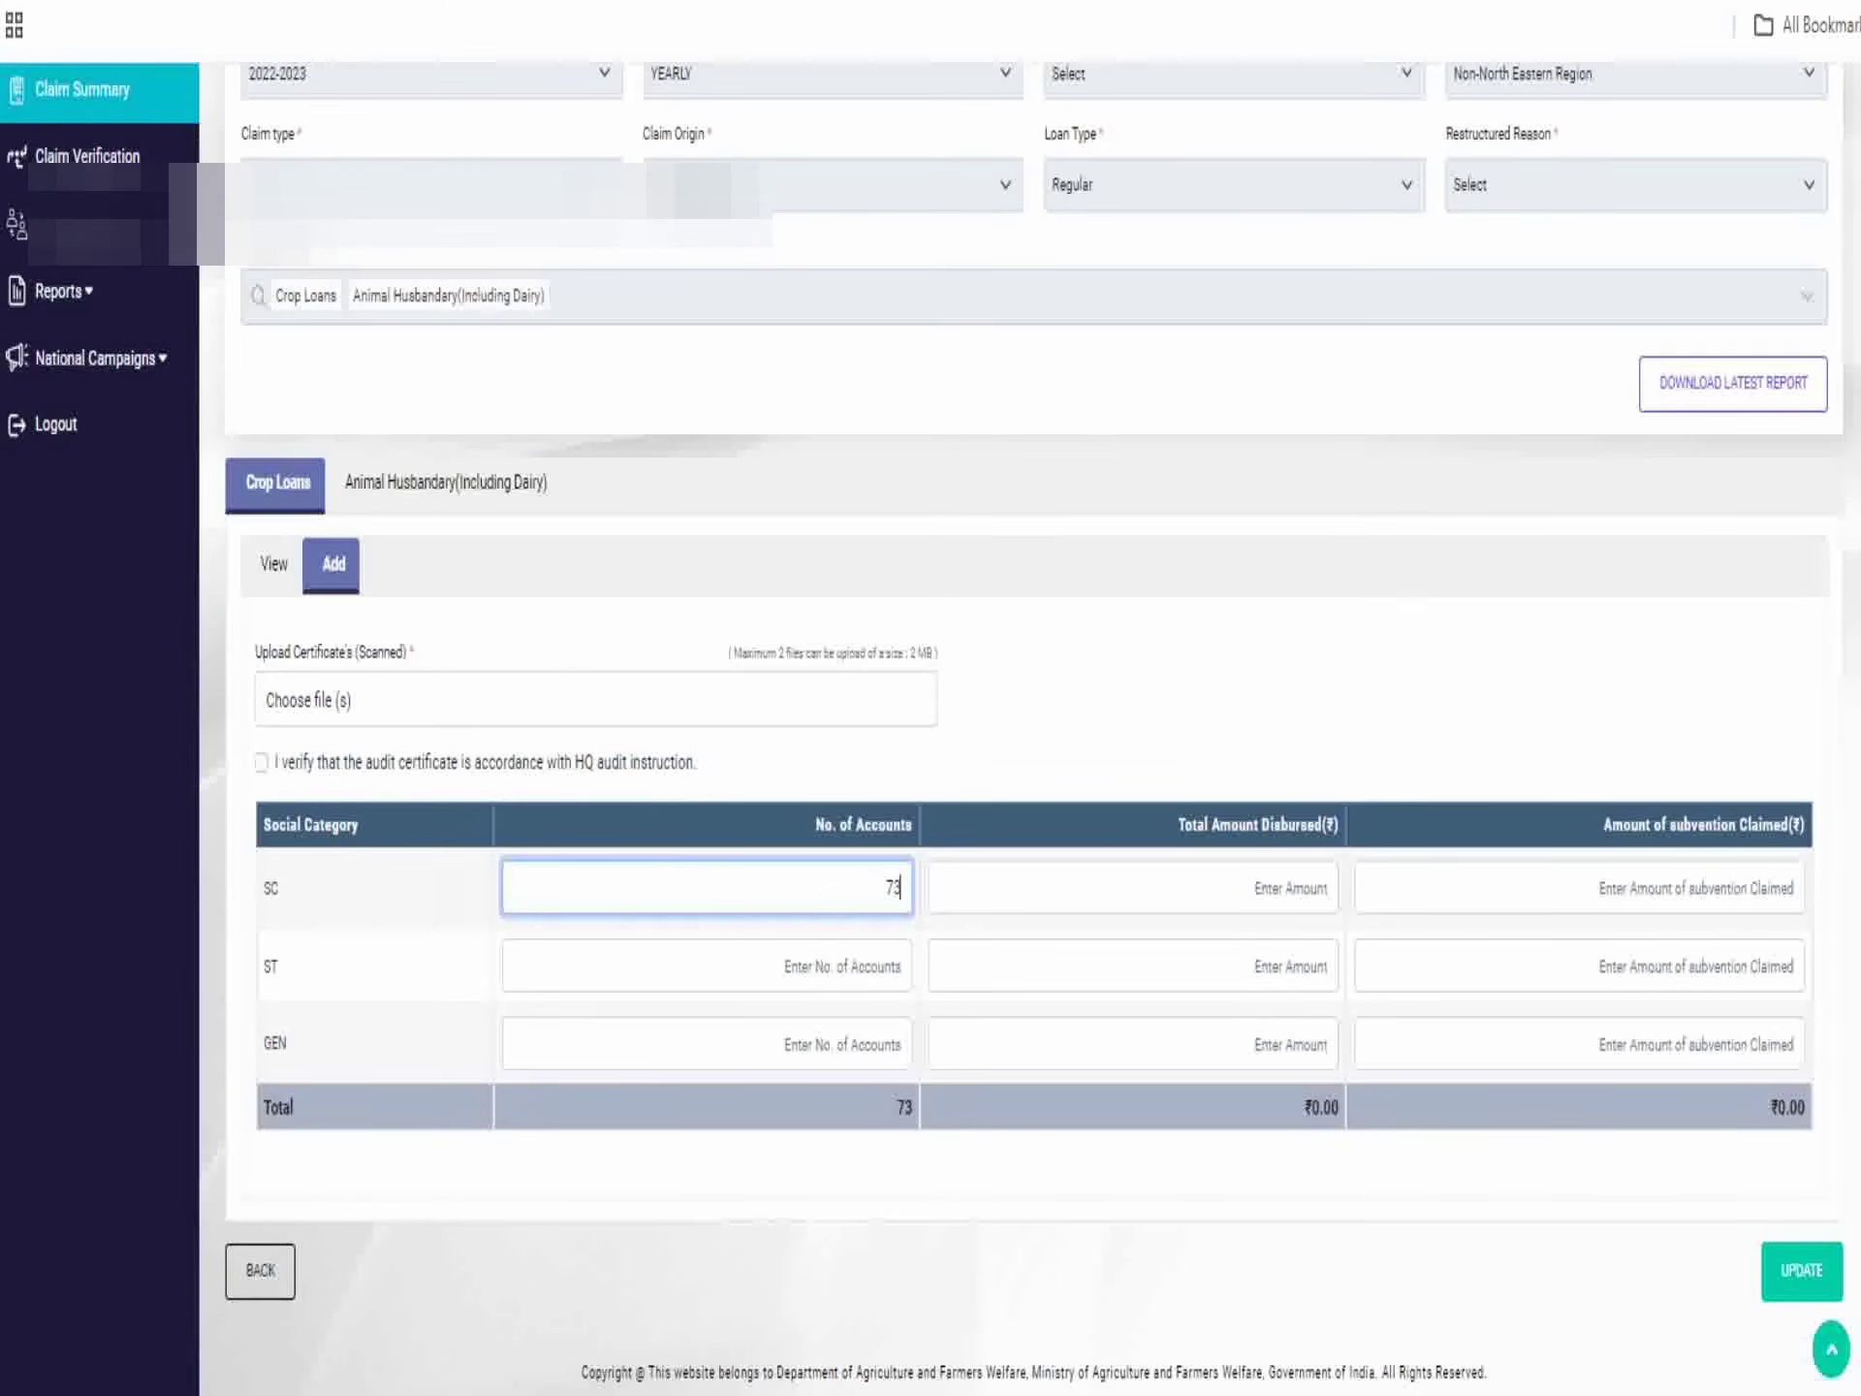
Copy the ST account count from Excel into the portal's Crop Loans claim, setting No. of Accounts for ST to 69.
{"action": "key", "text": "alt+Tab"}
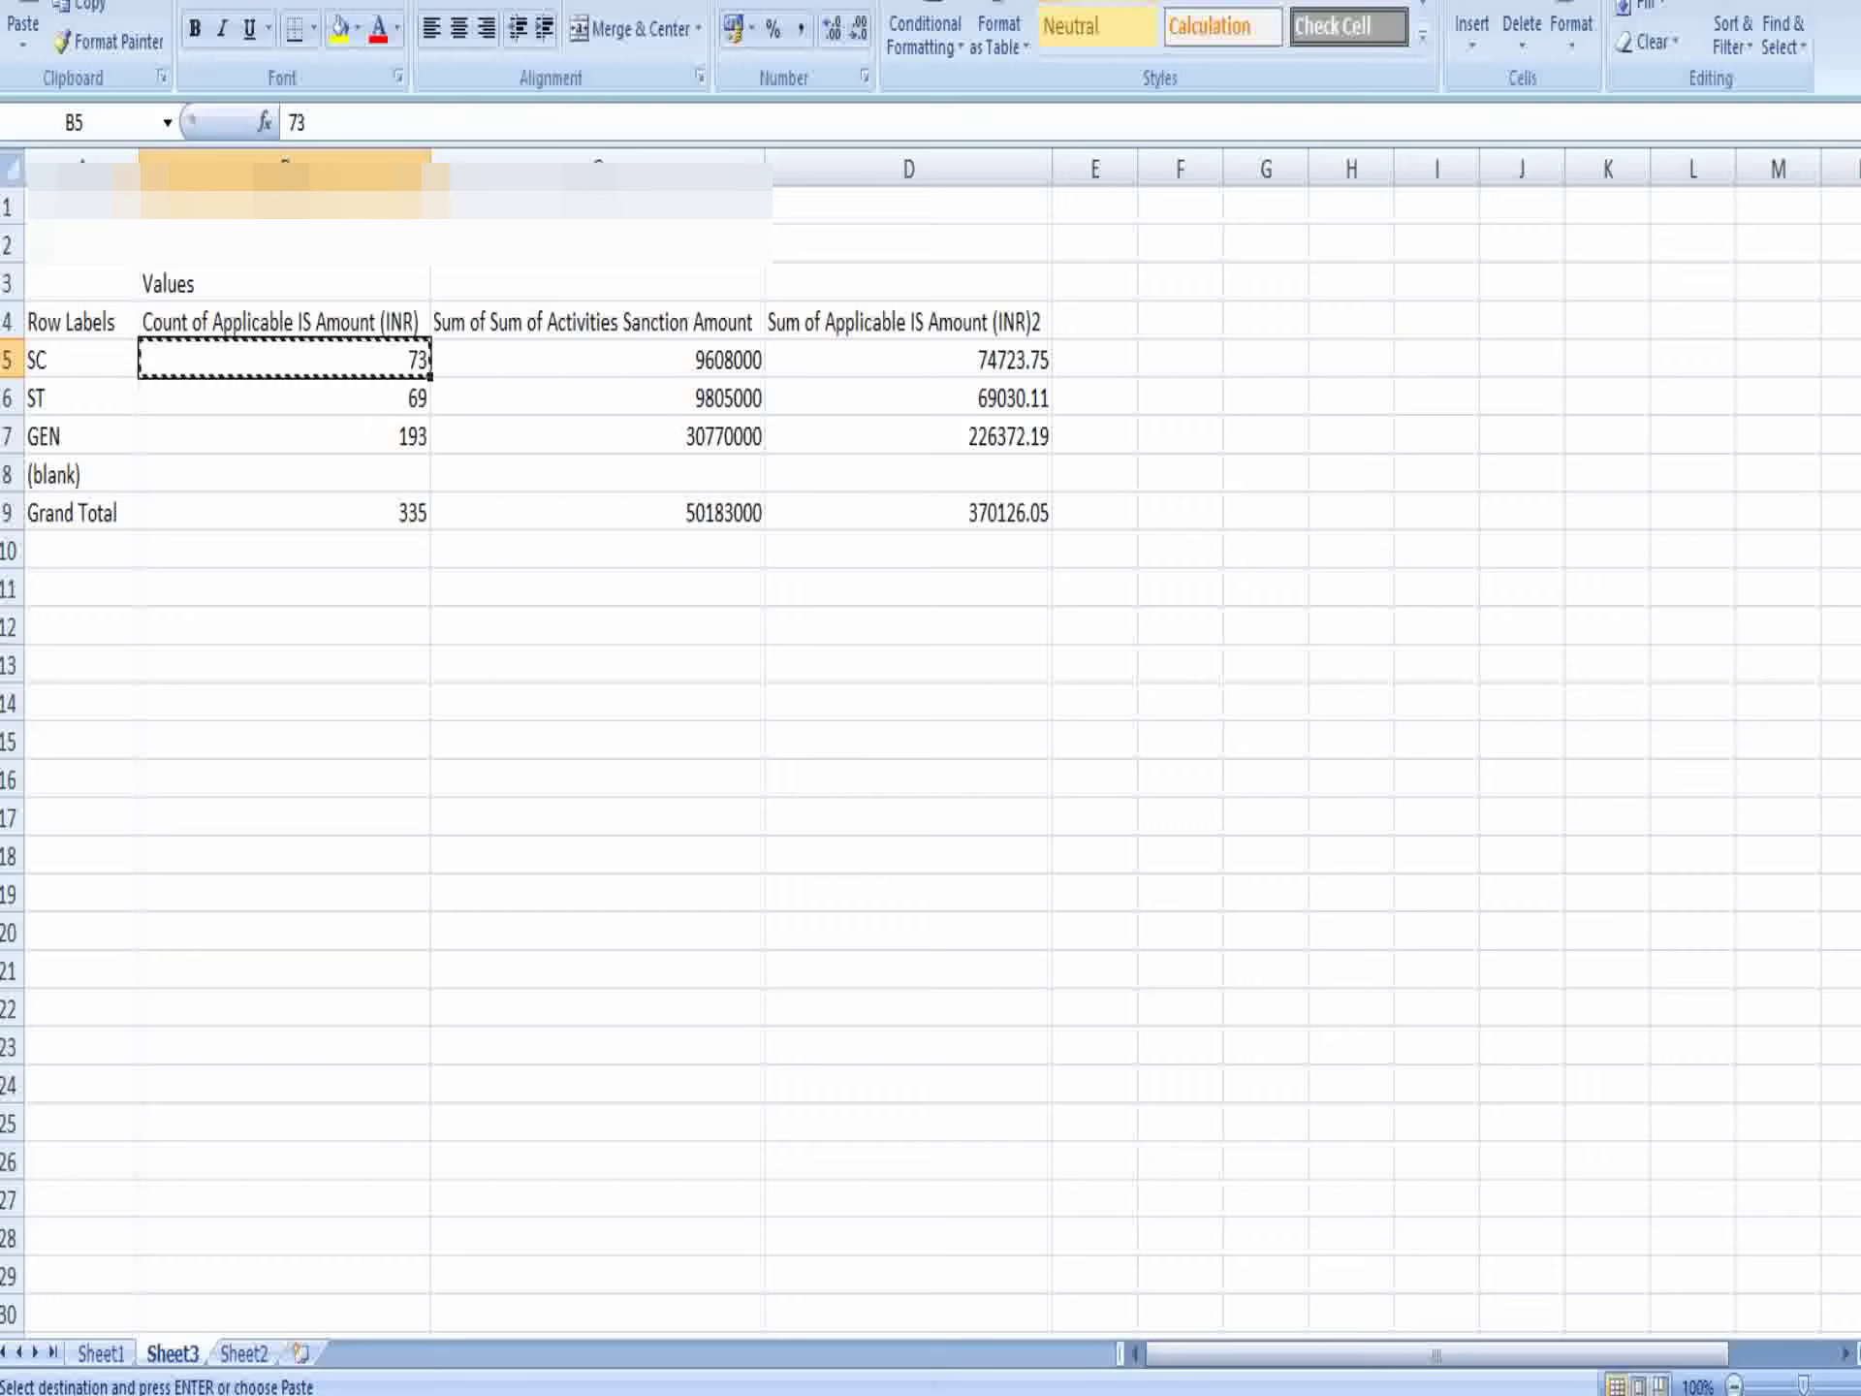
{"action": "left_click", "coordinate": [401, 438]}
{"action": "left_click", "coordinate": [419, 396]}
{"action": "key", "text": "ctrl+c"}
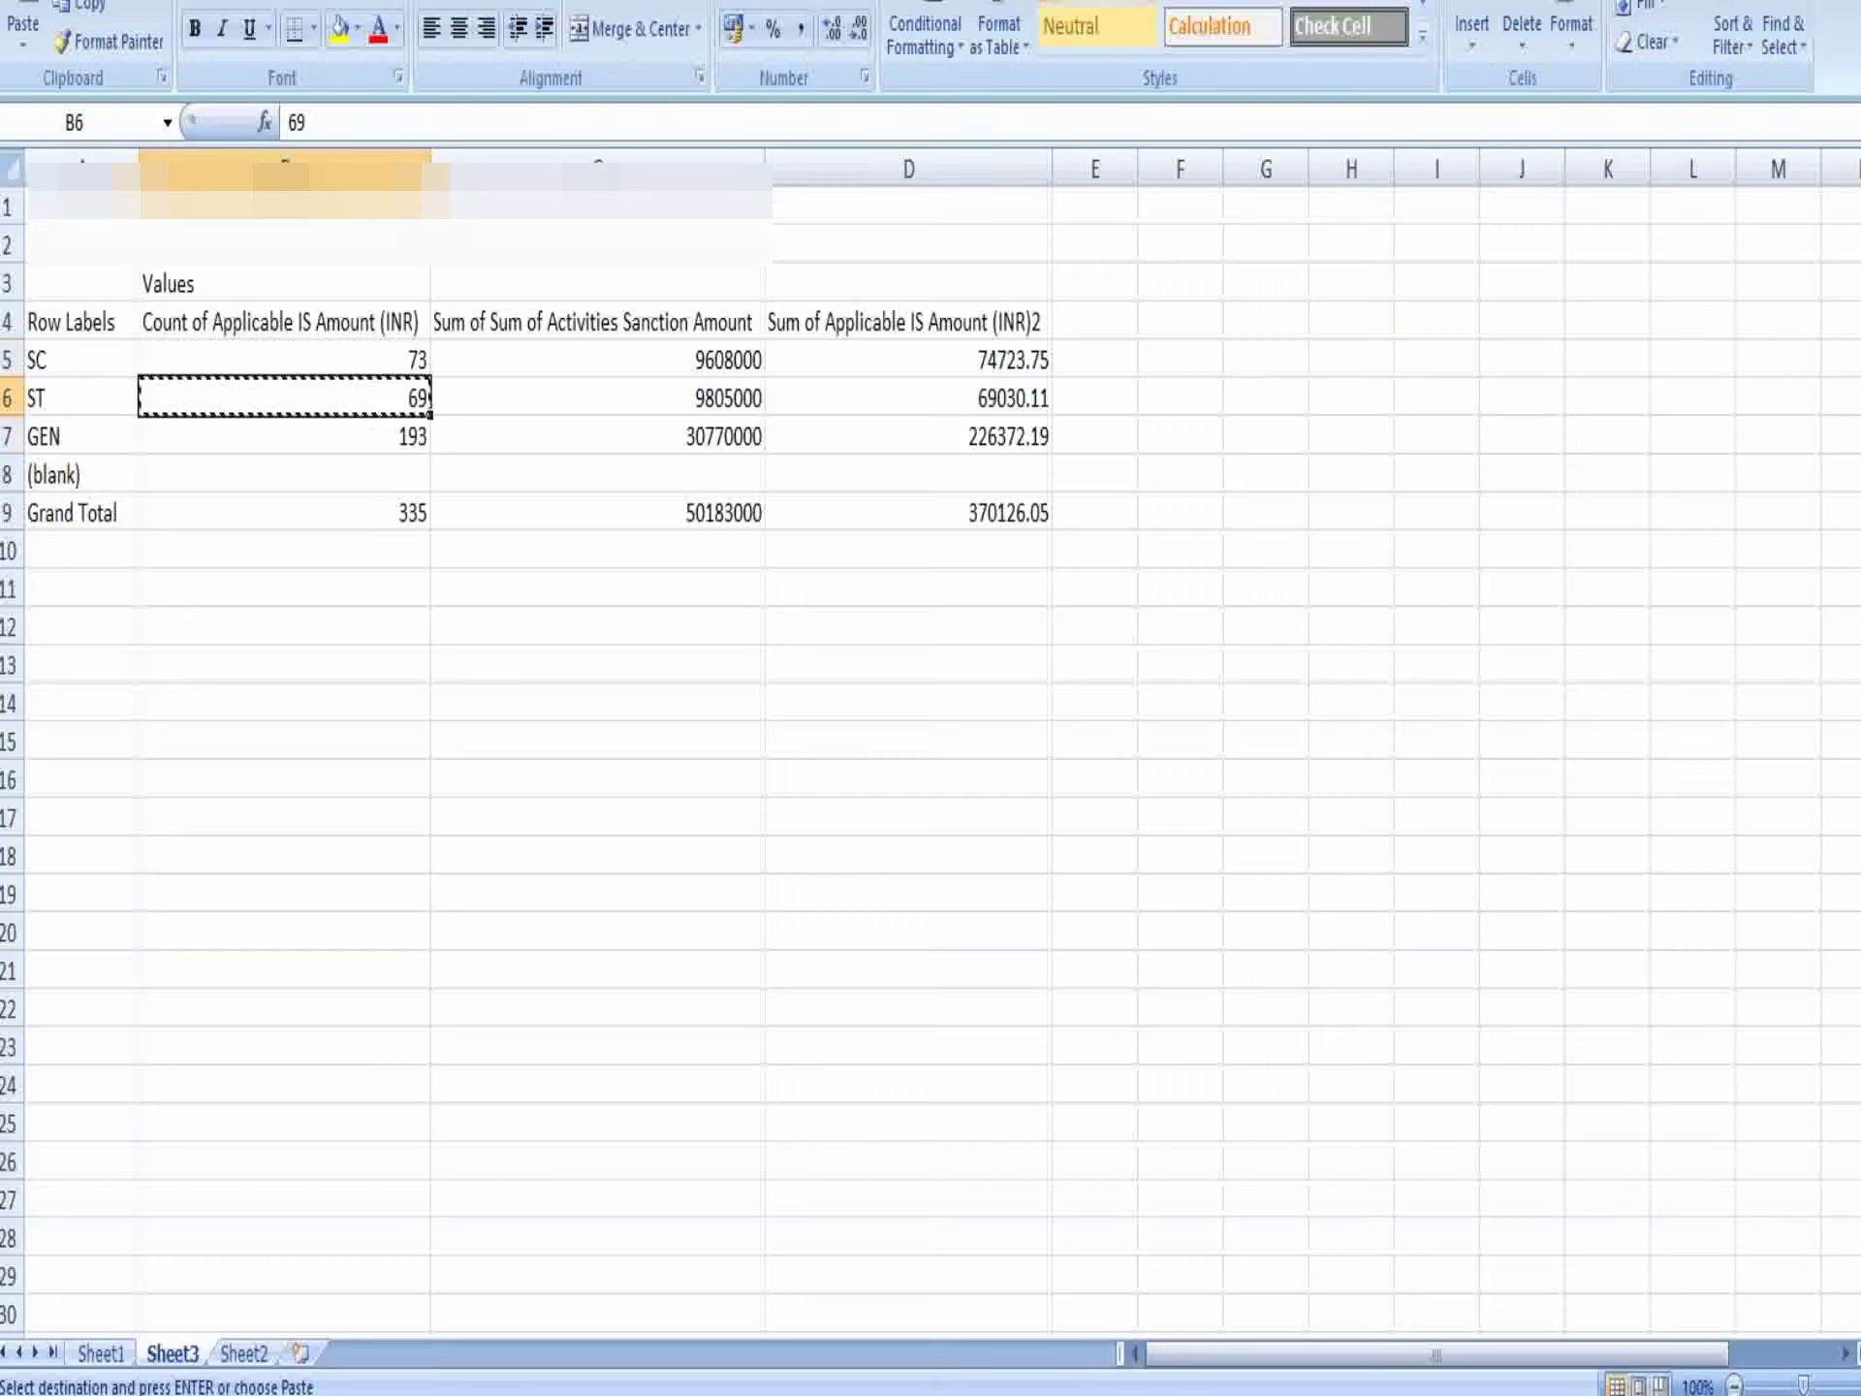
{"action": "key", "text": "alt+Tab"}
{"action": "left_click", "coordinate": [877, 952]}
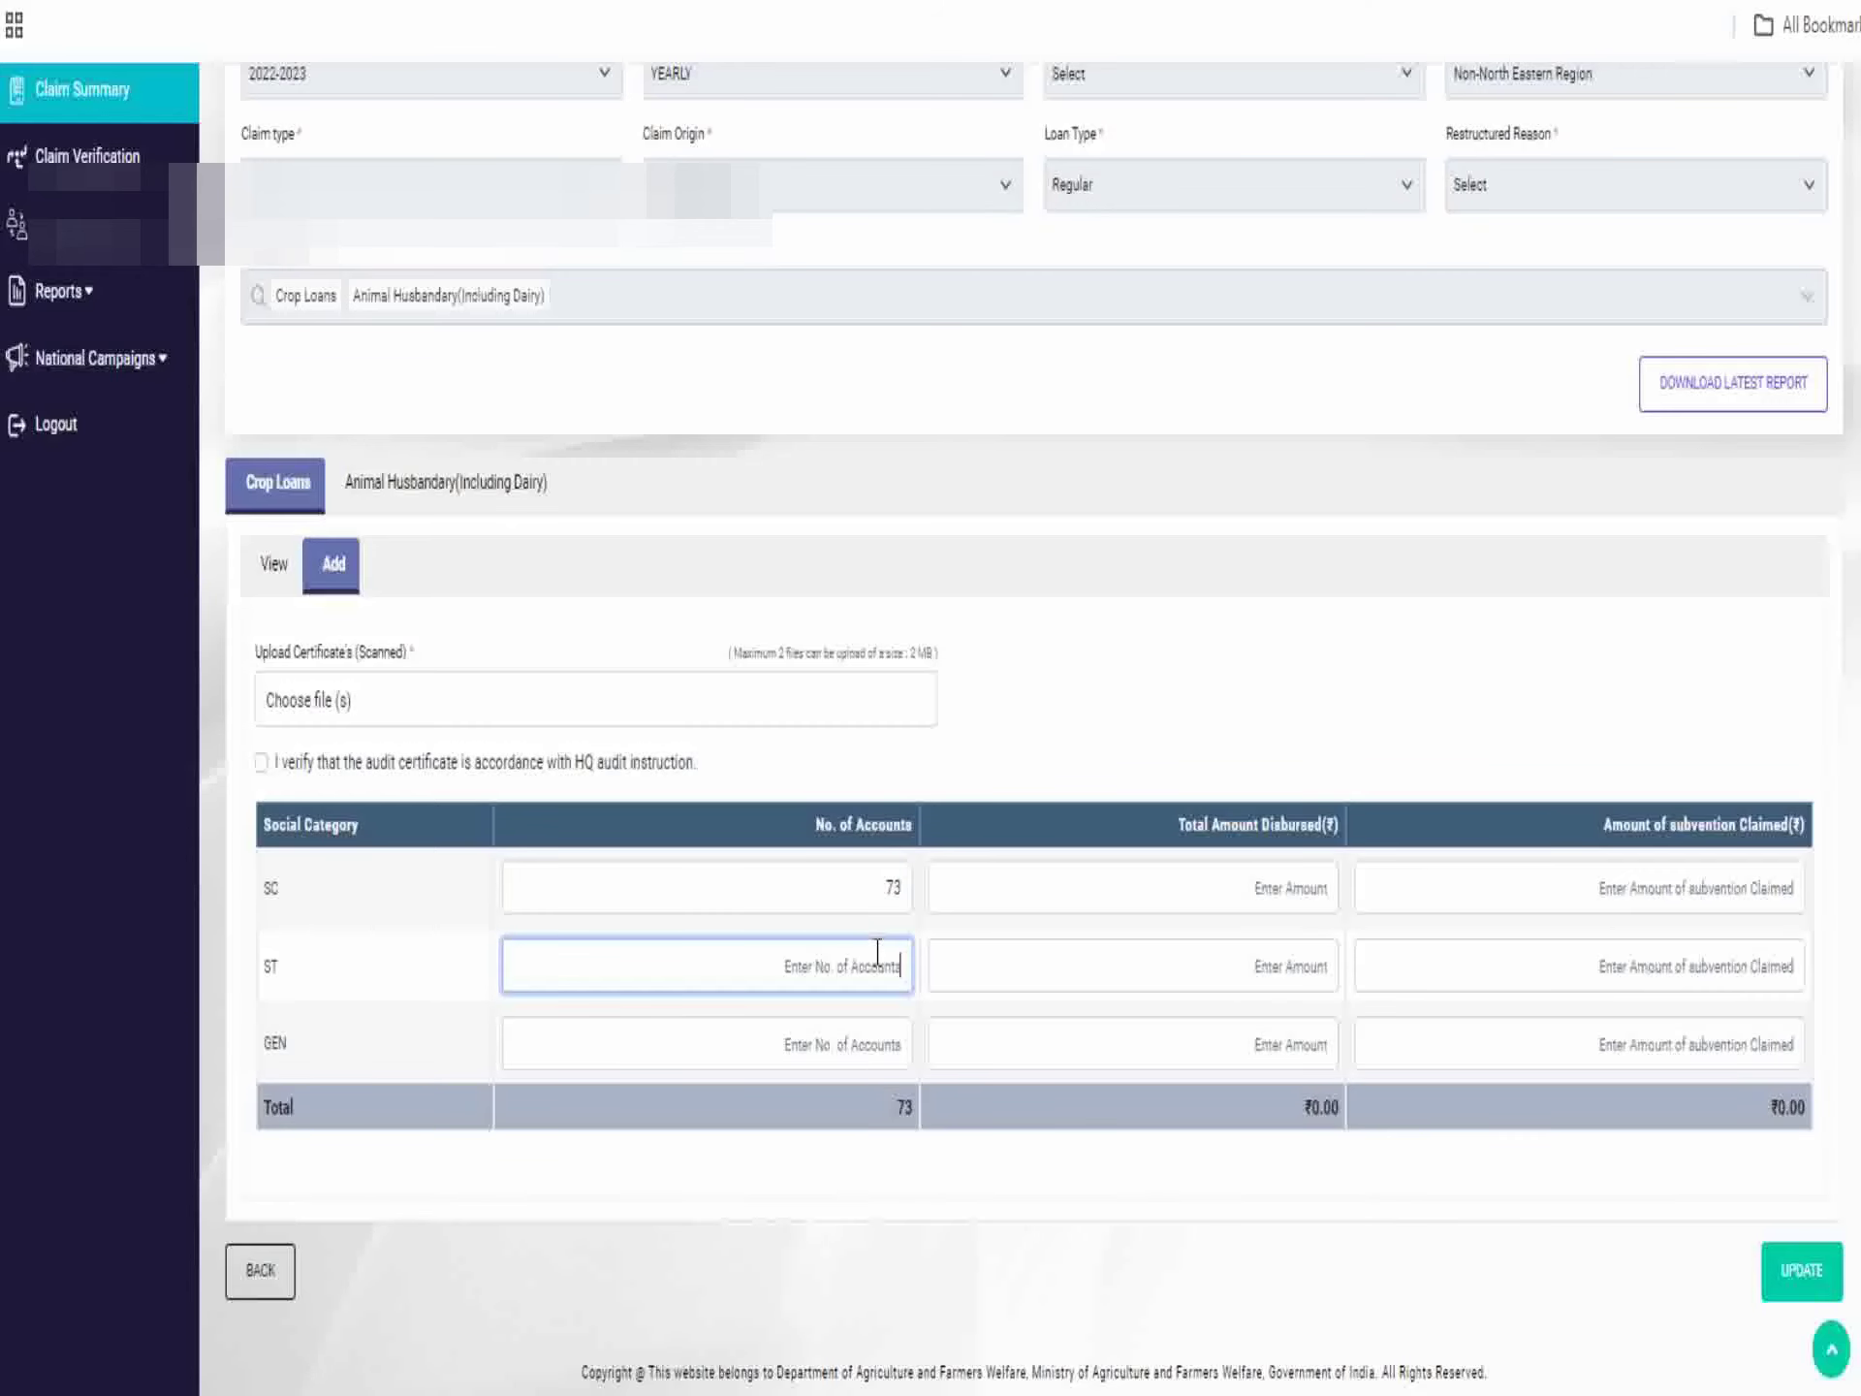
Copy the GEN account count from Excel into the portal's Crop Loans claim, setting No. of Accounts for GEN to 193.
{"action": "key", "text": "alt+Tab"}
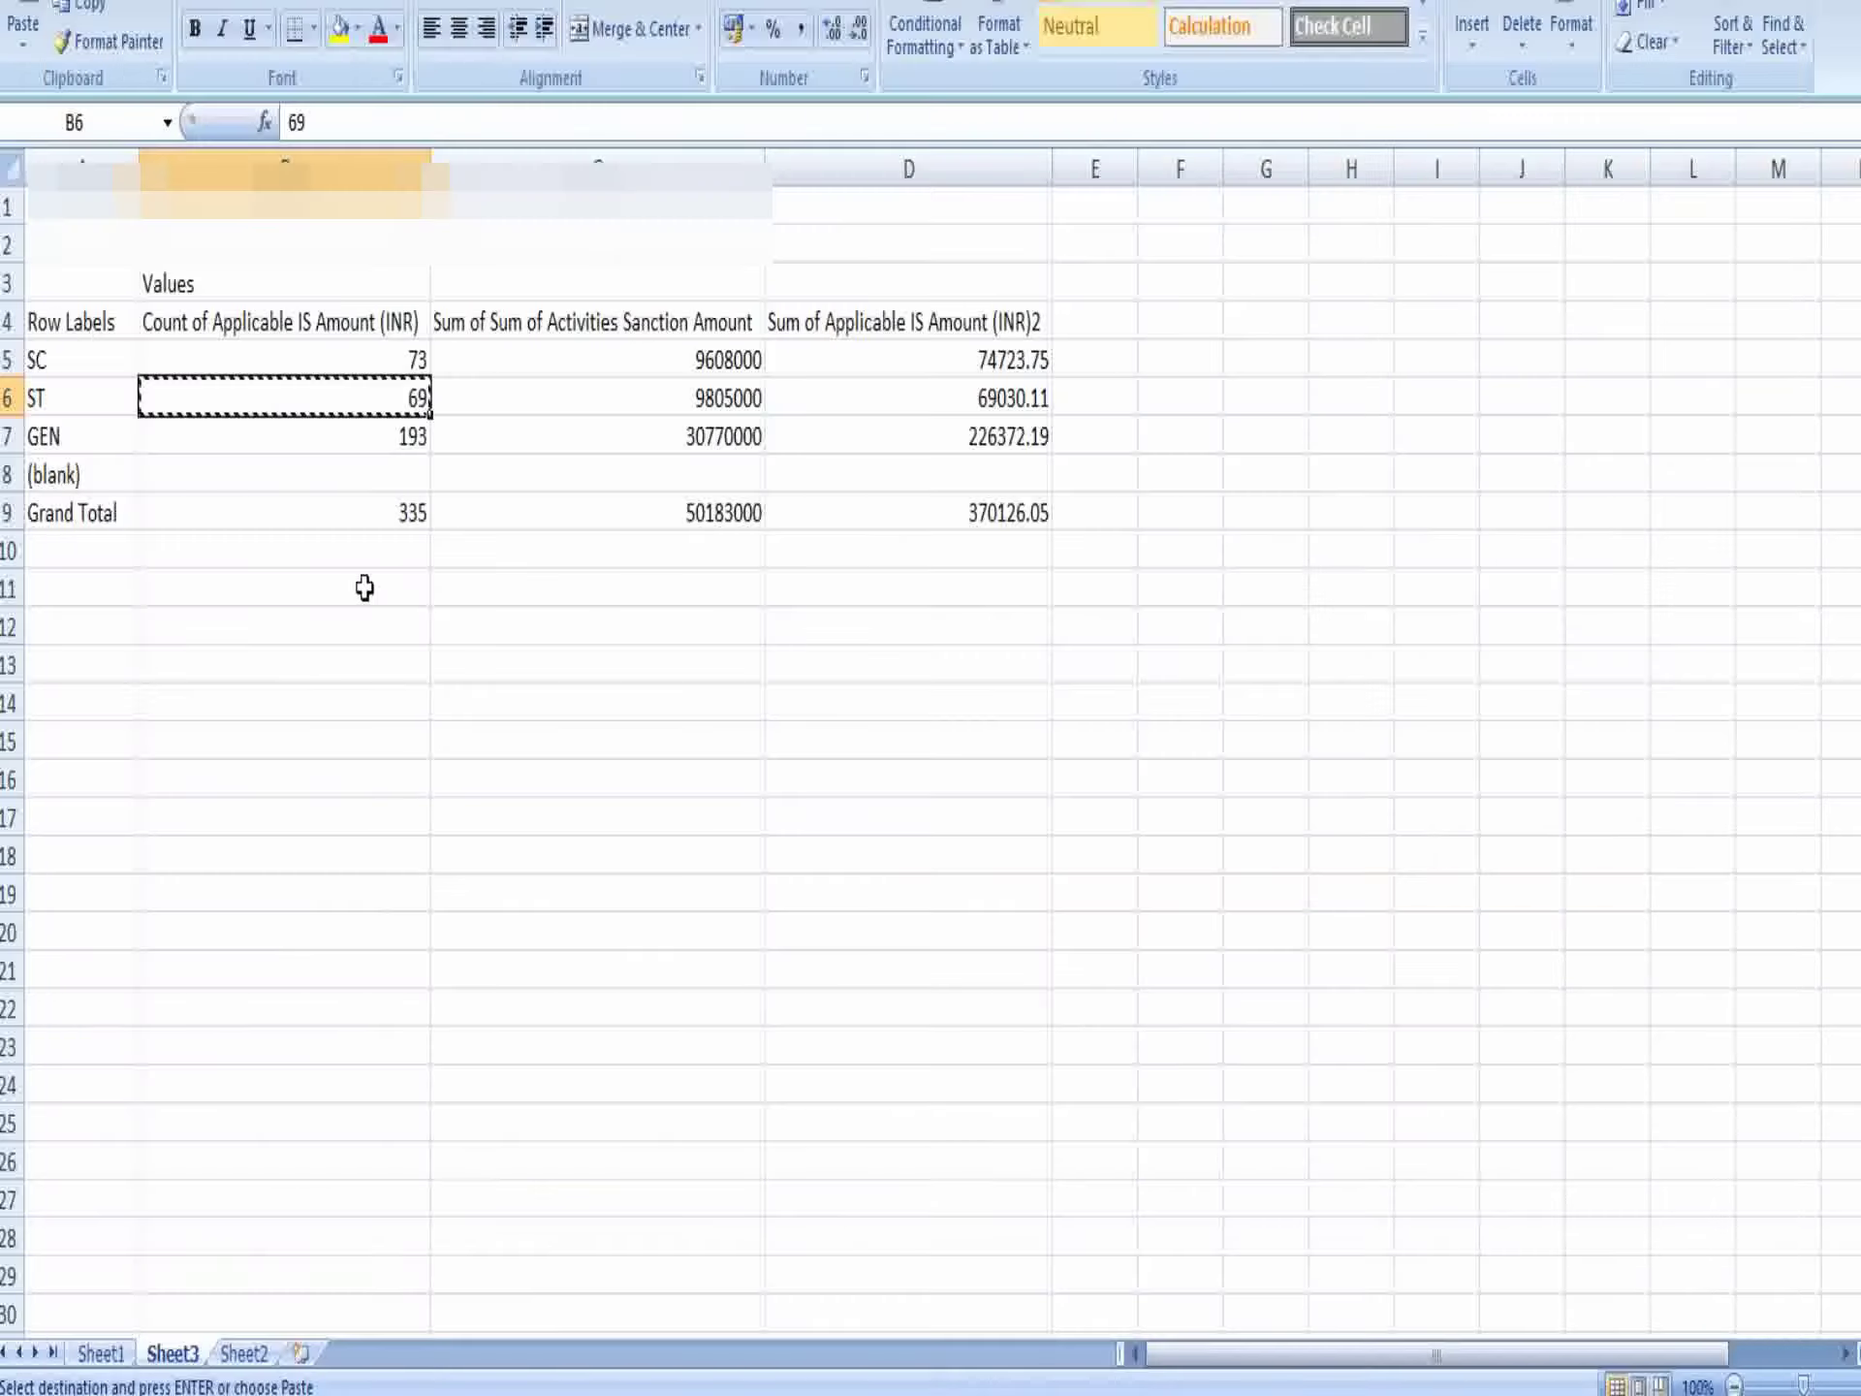
{"action": "left_click", "coordinate": [388, 438]}
{"action": "key", "text": "ctrl+c"}
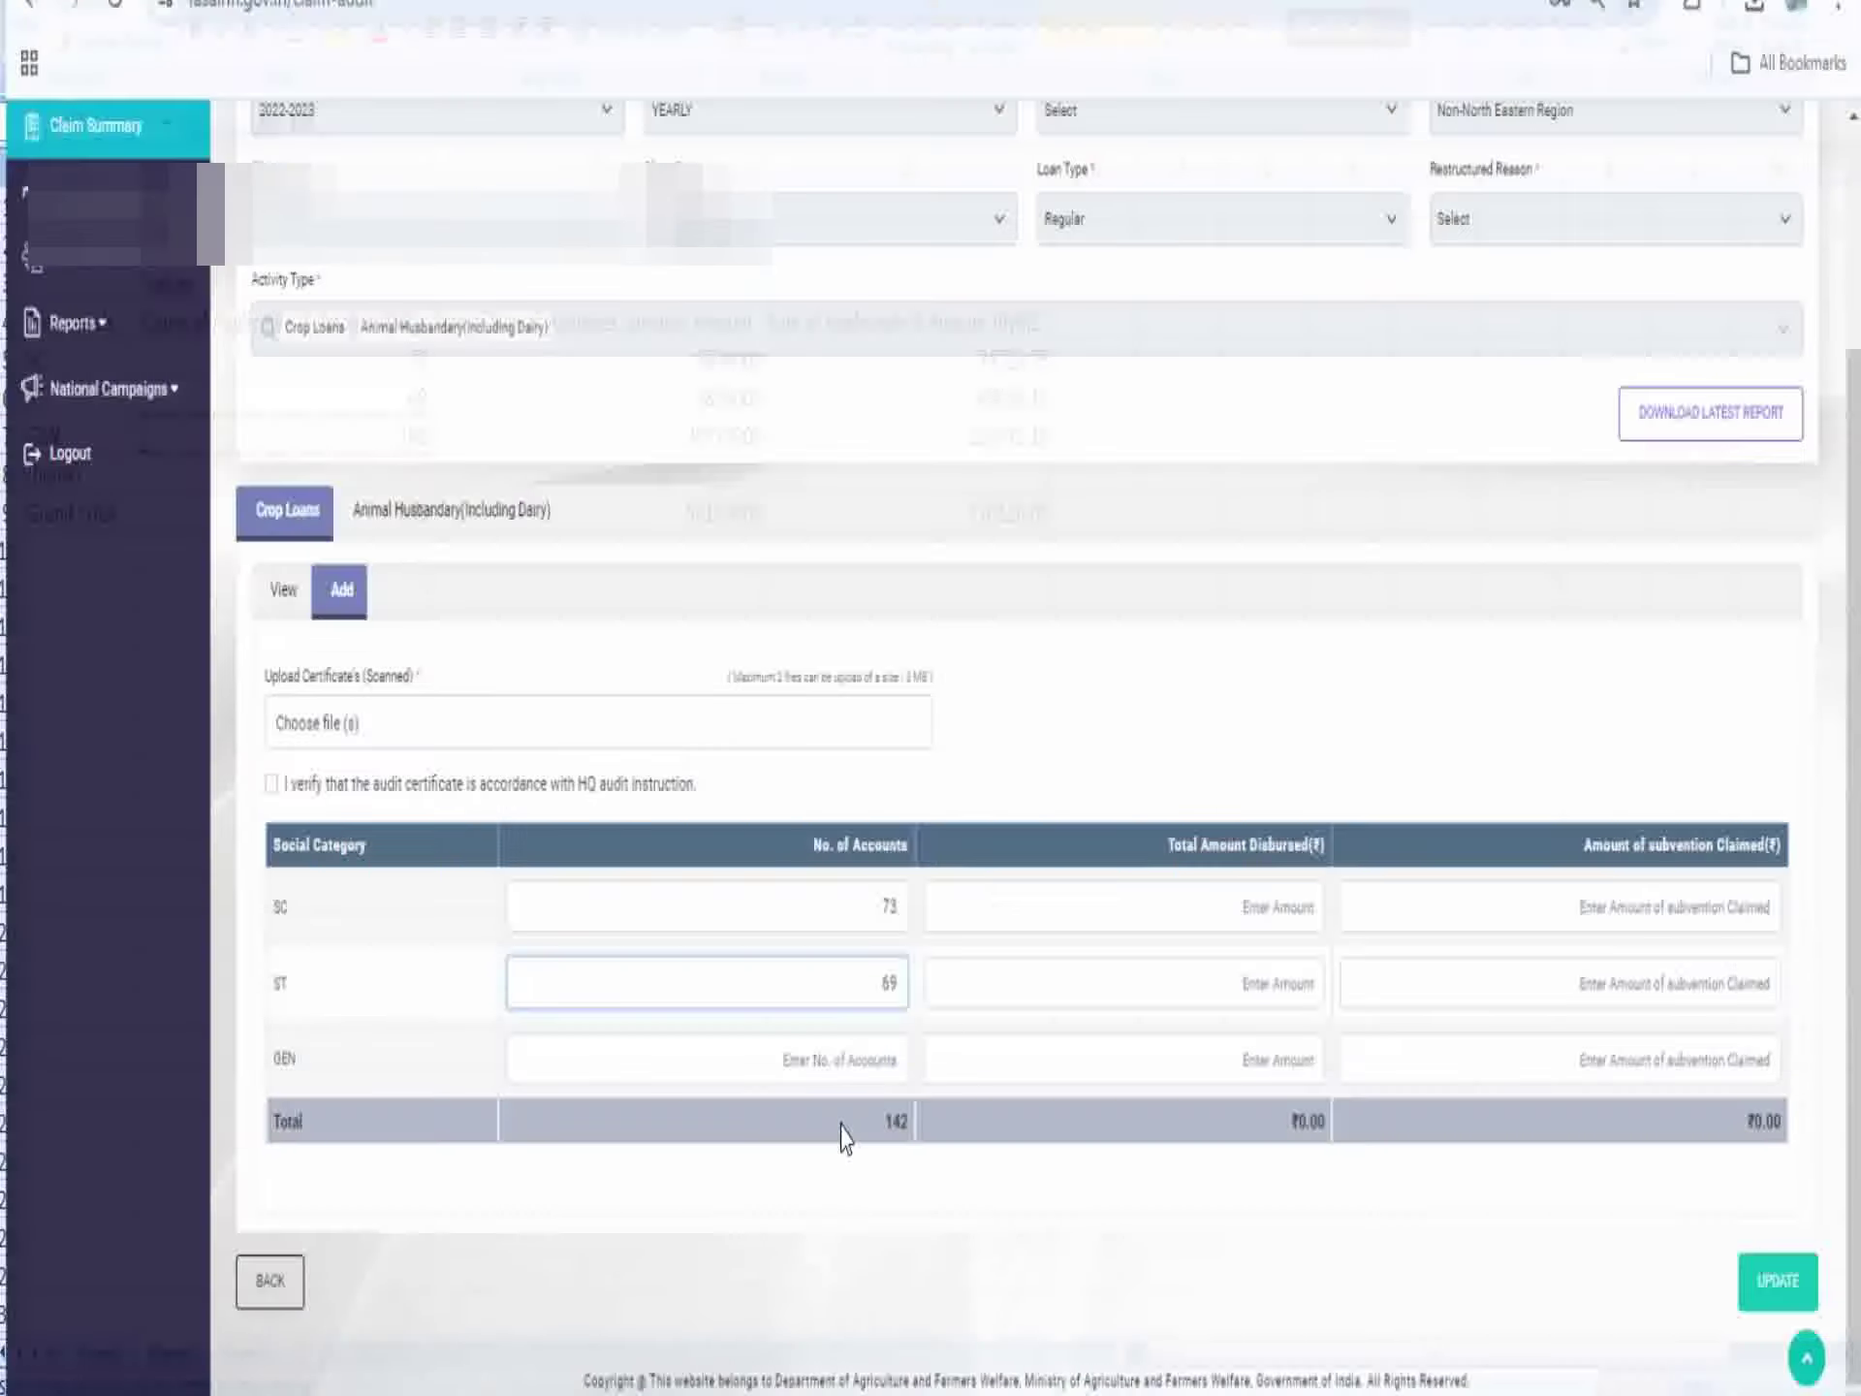
{"action": "key", "text": "alt+Tab"}
{"action": "left_click", "coordinate": [879, 1032]}
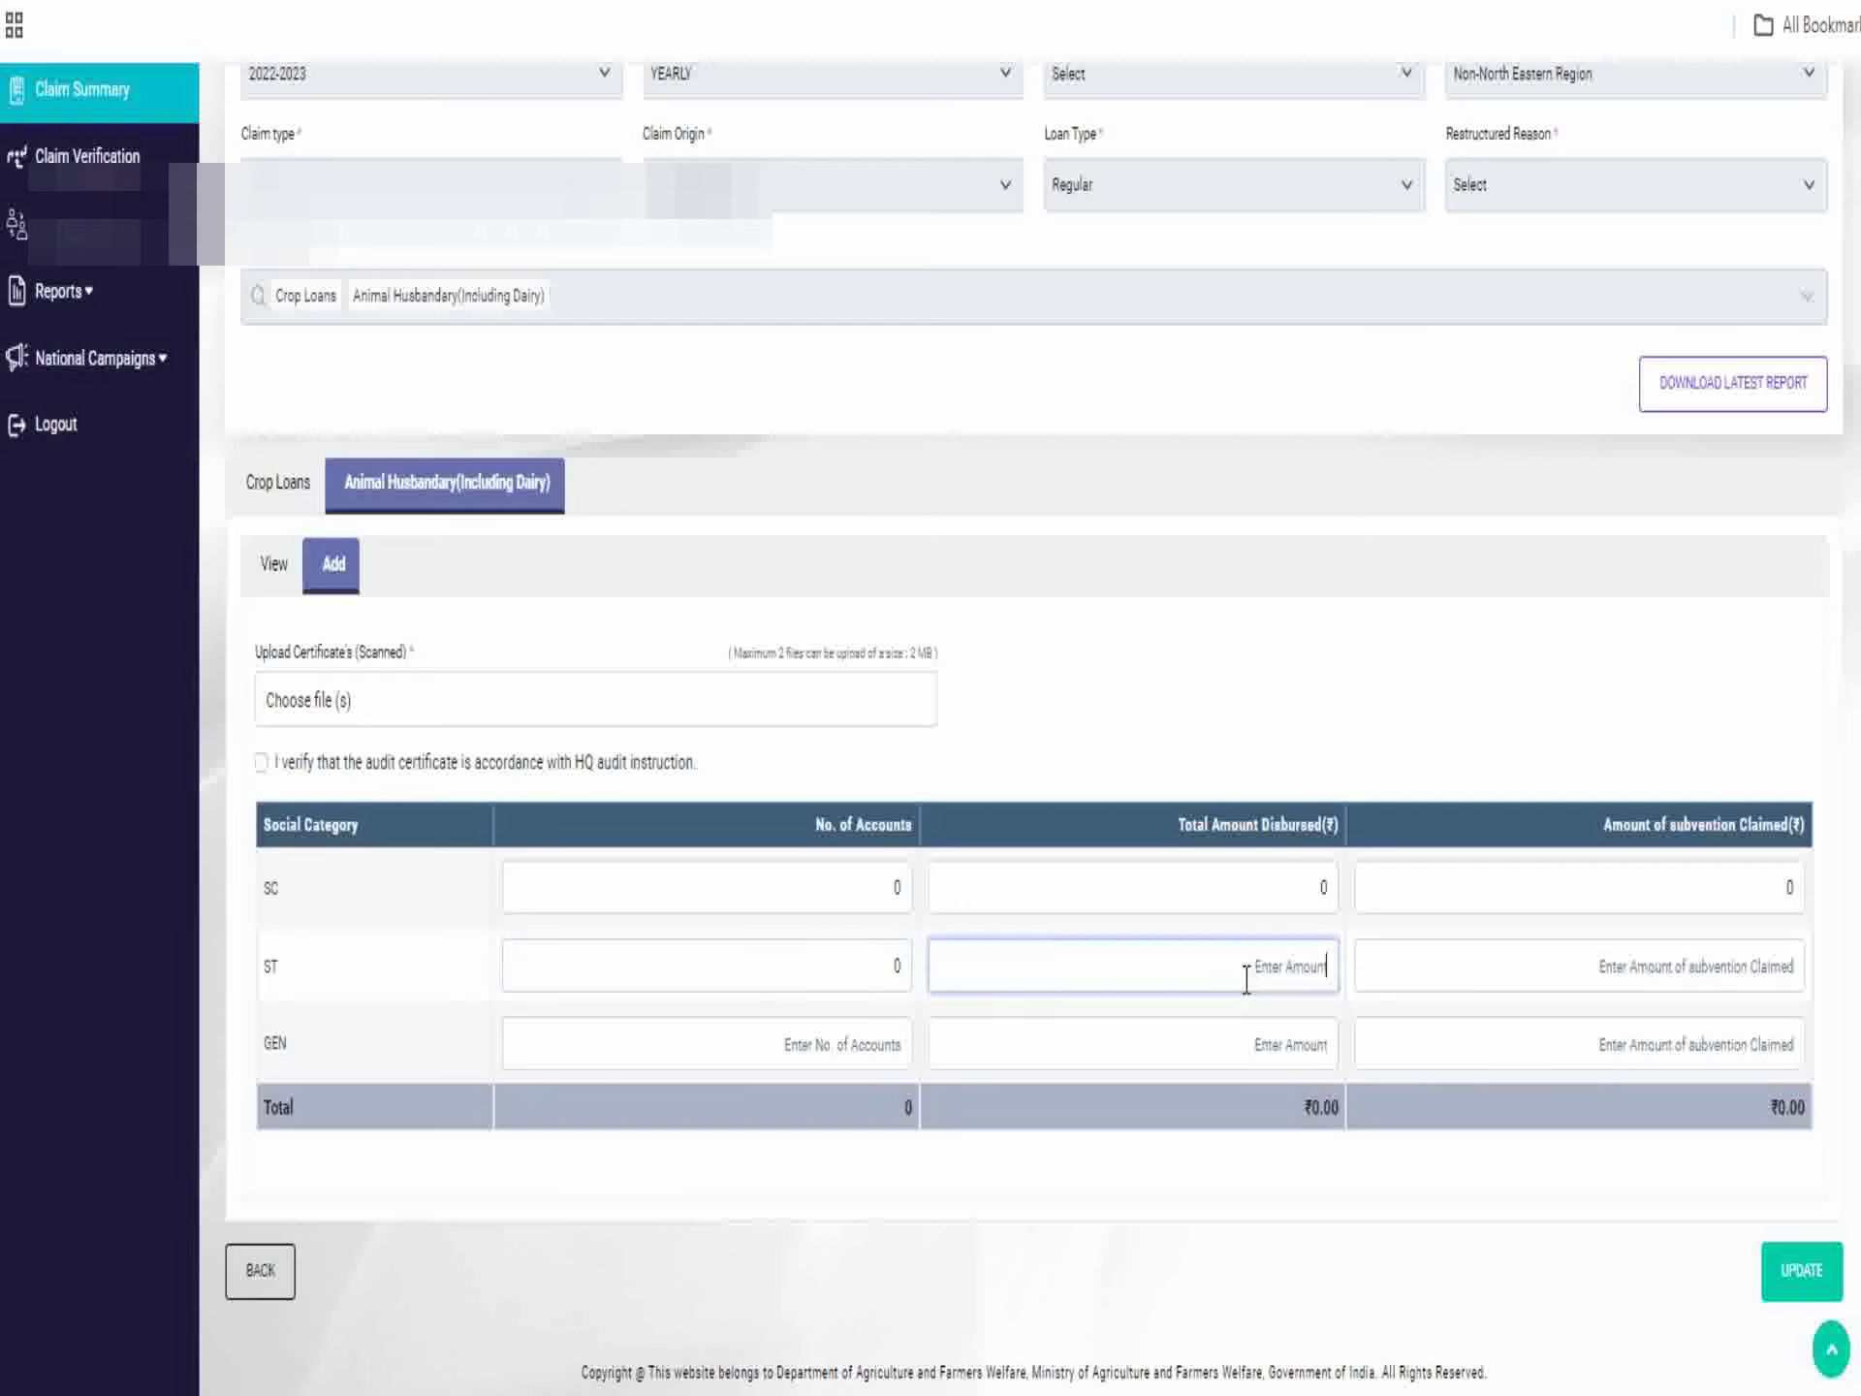
Enter 0 as Total Amount Disbursed and Amount of subvention Claimed for ST in the Animal Husbandary(Including Dairy) claim.
{"action": "type", "text": "0"}
{"action": "left_click", "coordinate": [1663, 942]}
{"action": "type", "text": "0"}
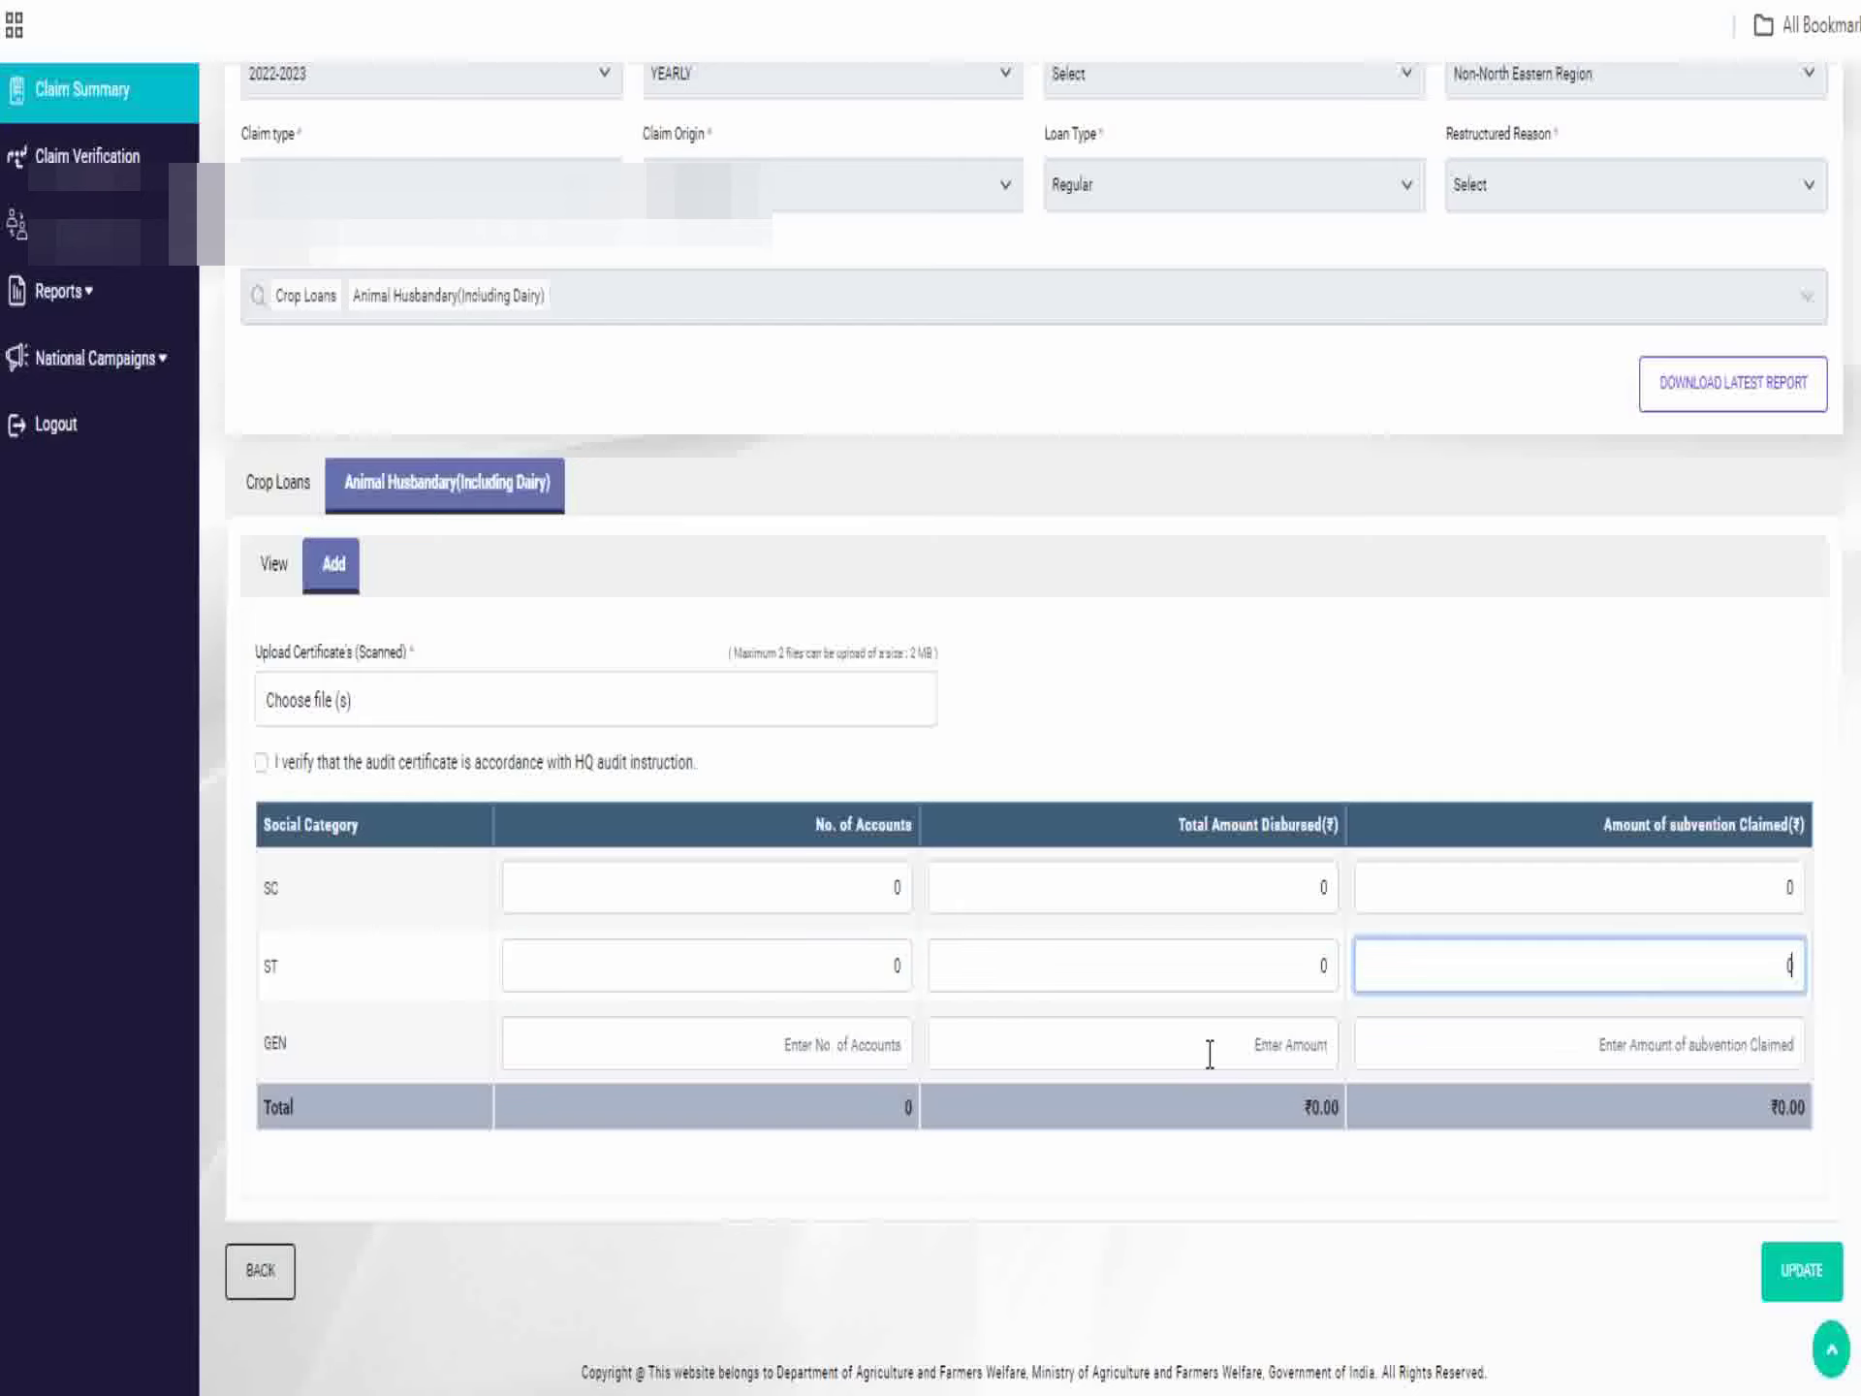
Enter 0 in all three GEN fields of the Animal Husbandary(Including Dairy) claim and accept the audit certificate verification statement.
{"action": "left_click", "coordinate": [839, 1047]}
{"action": "type", "text": "0"}
{"action": "left_click", "coordinate": [1305, 1047]}
{"action": "type", "text": "0"}
{"action": "left_click", "coordinate": [1631, 1049]}
{"action": "type", "text": "0"}
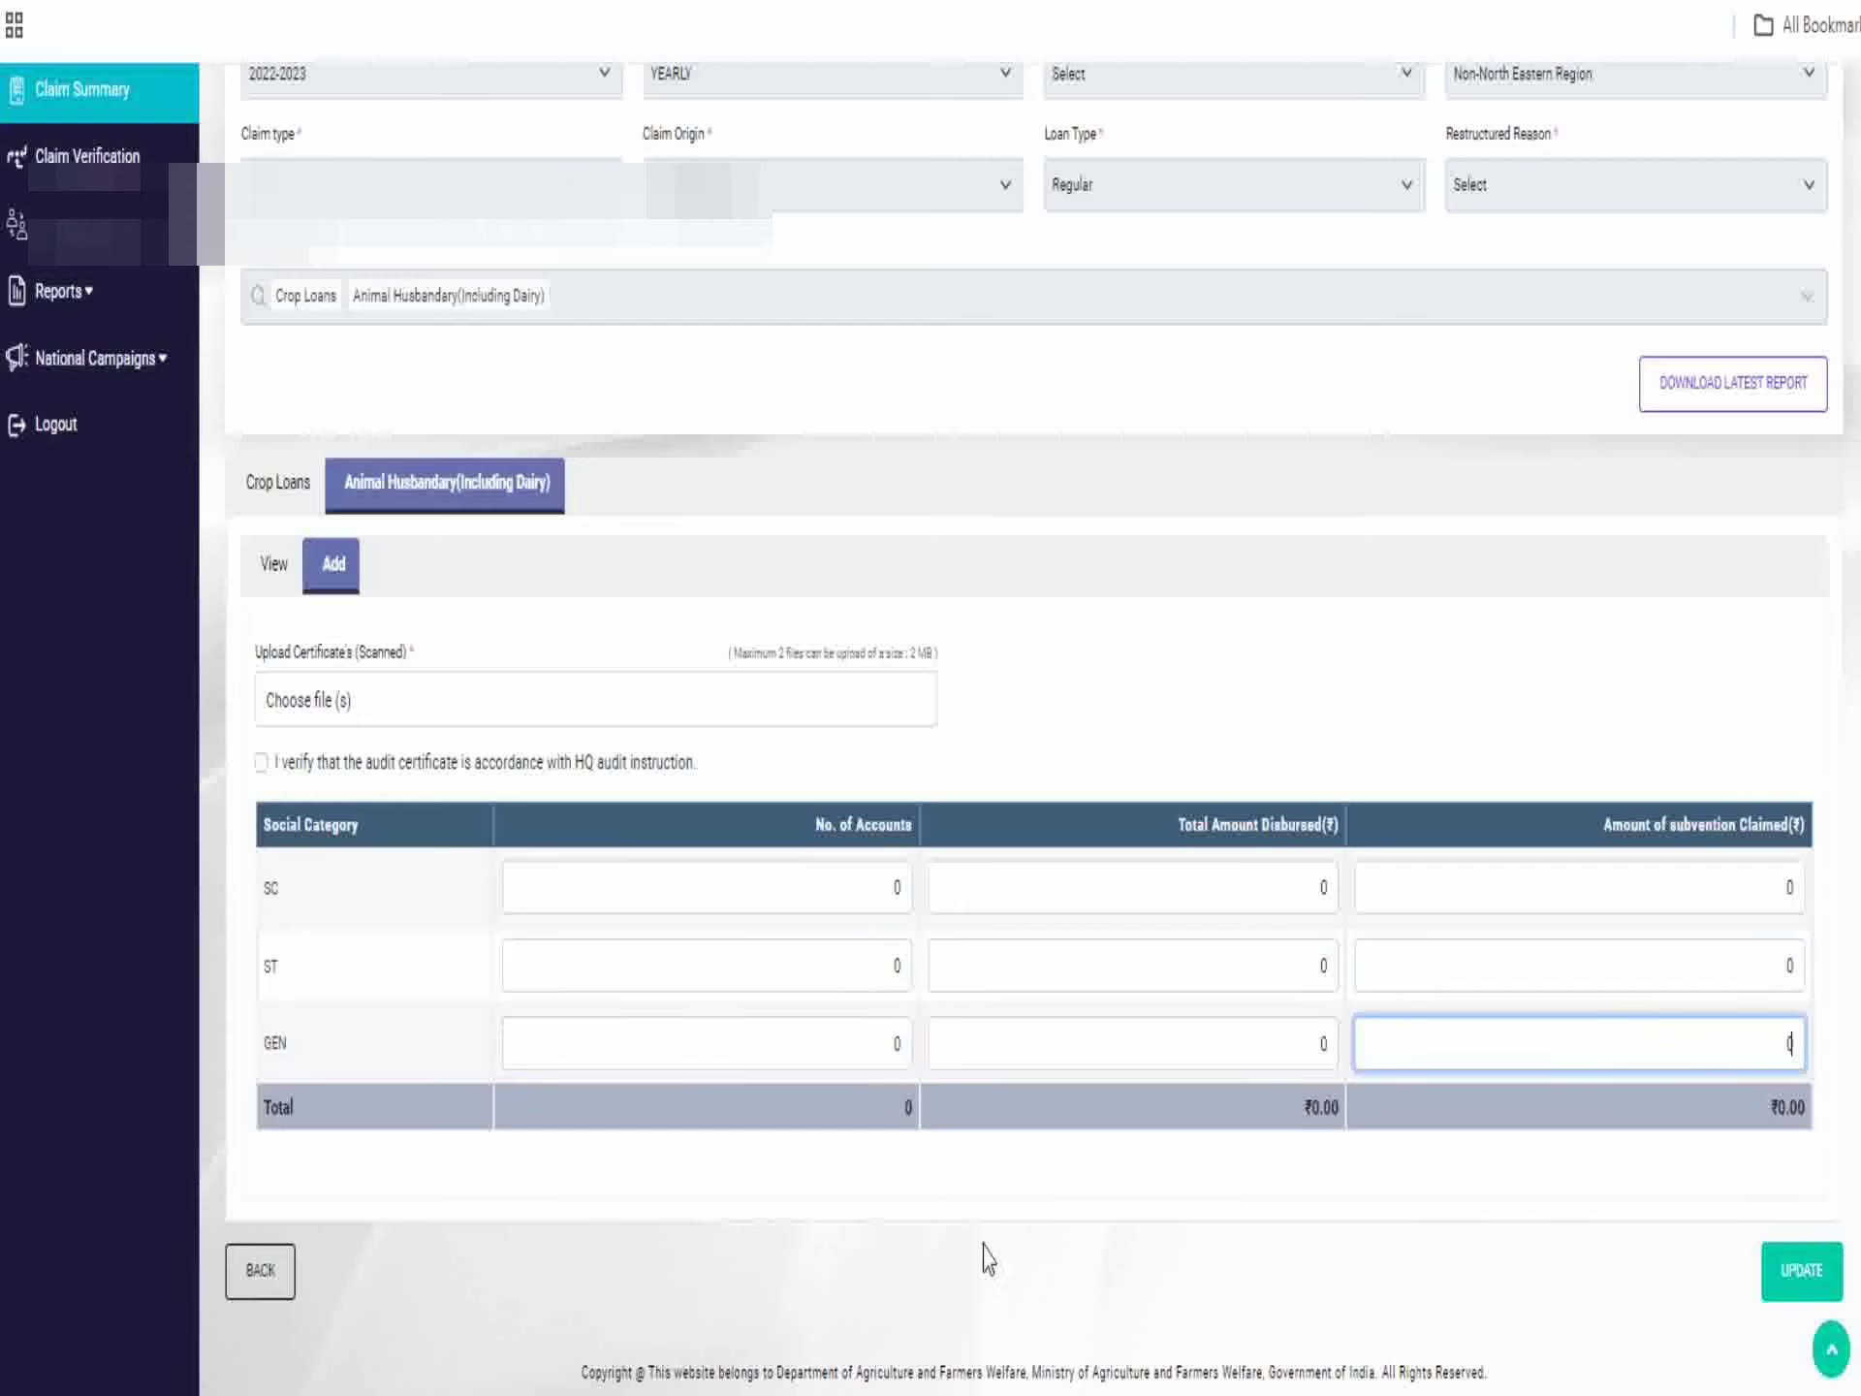
{"action": "left_click", "coordinate": [717, 1115]}
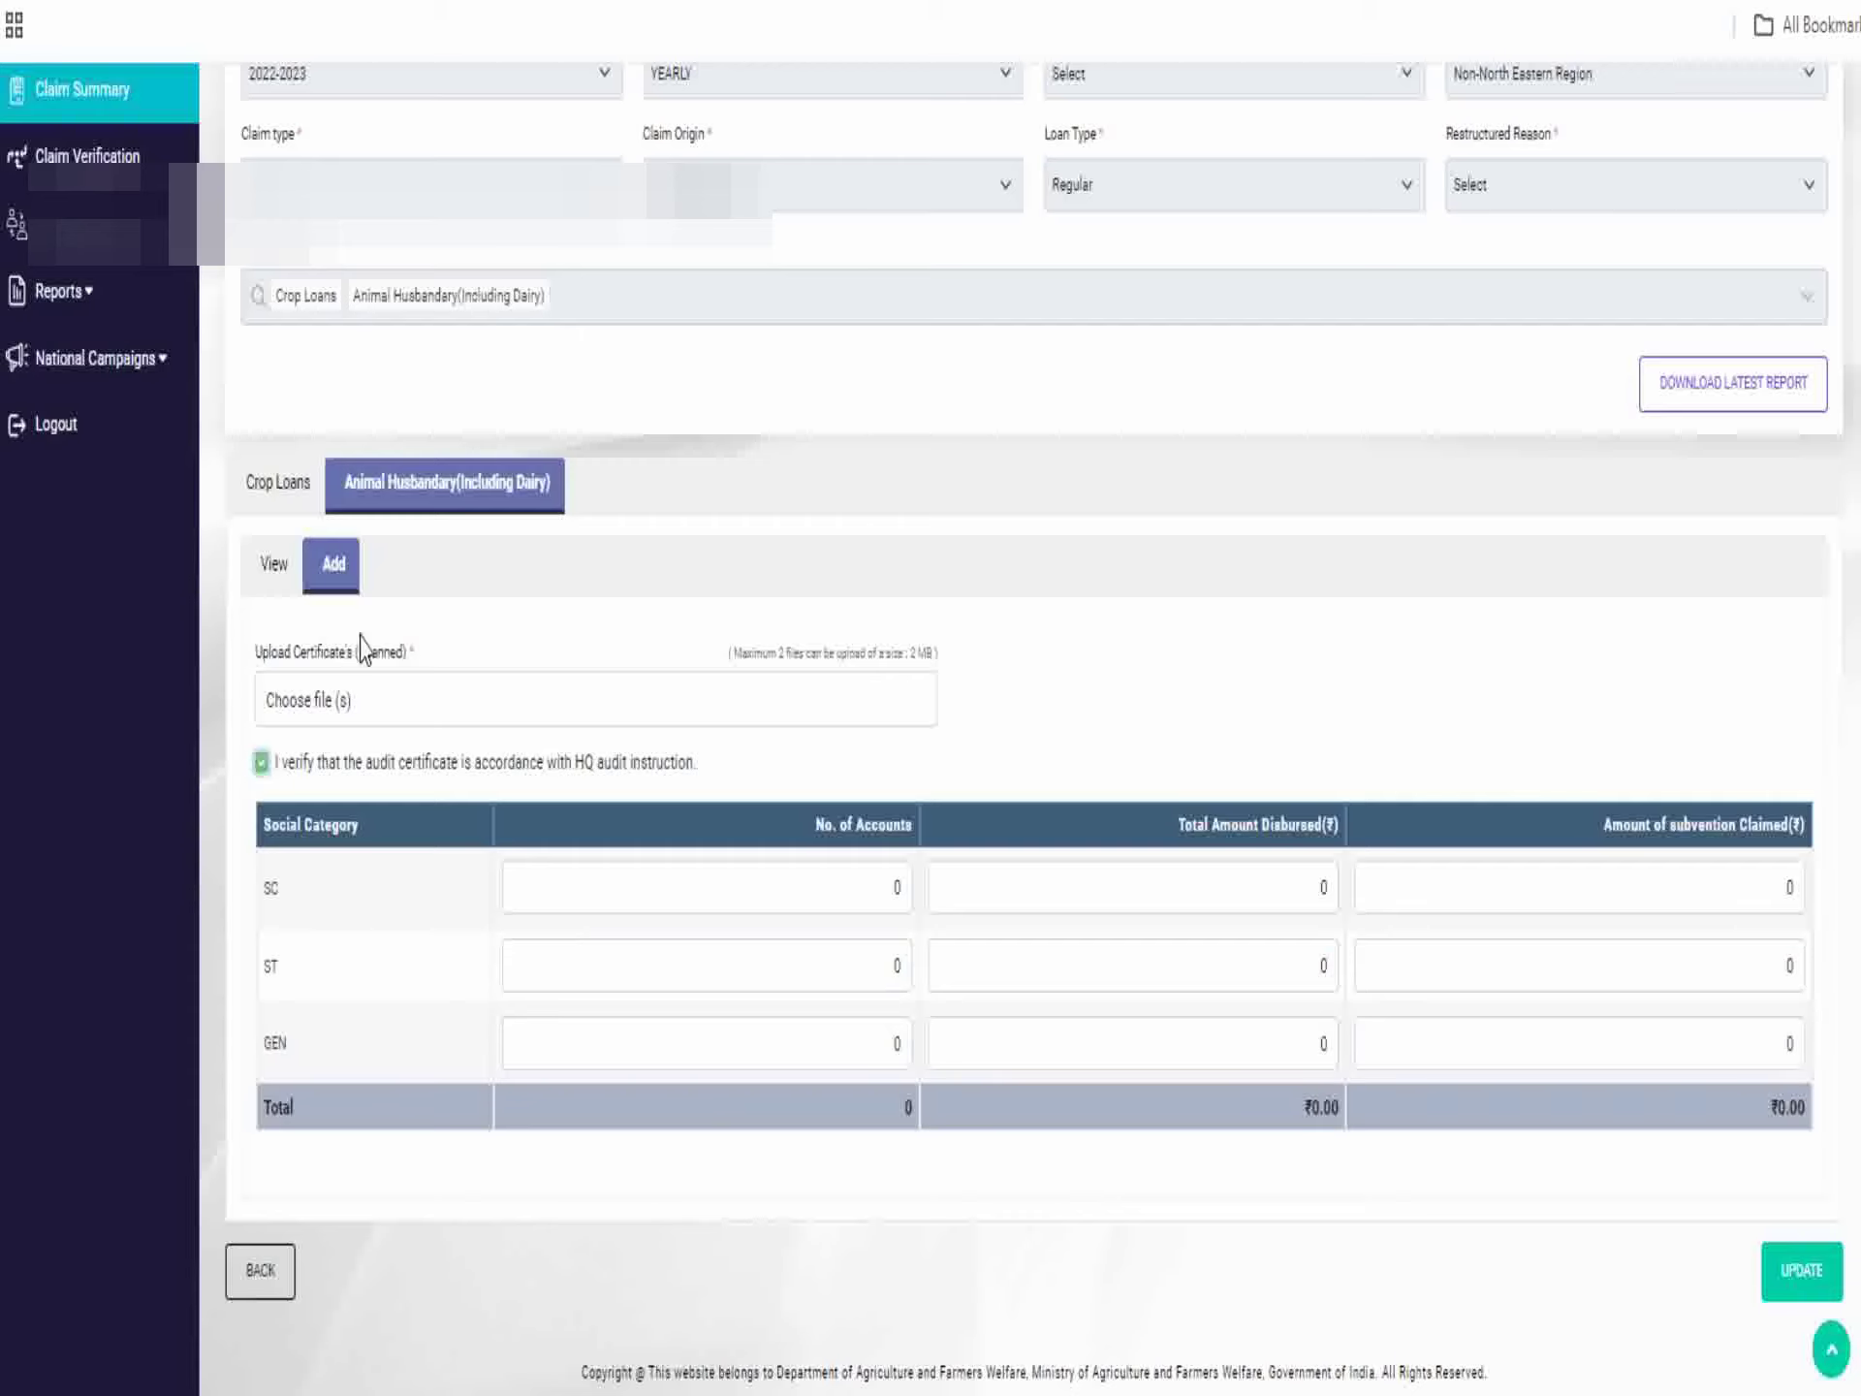
Start uploading the scanned certificate for the Crop Loans claim and browse the Downloads folder for its PDF.
{"action": "left_click", "coordinate": [287, 495]}
{"action": "left_click", "coordinate": [361, 722]}
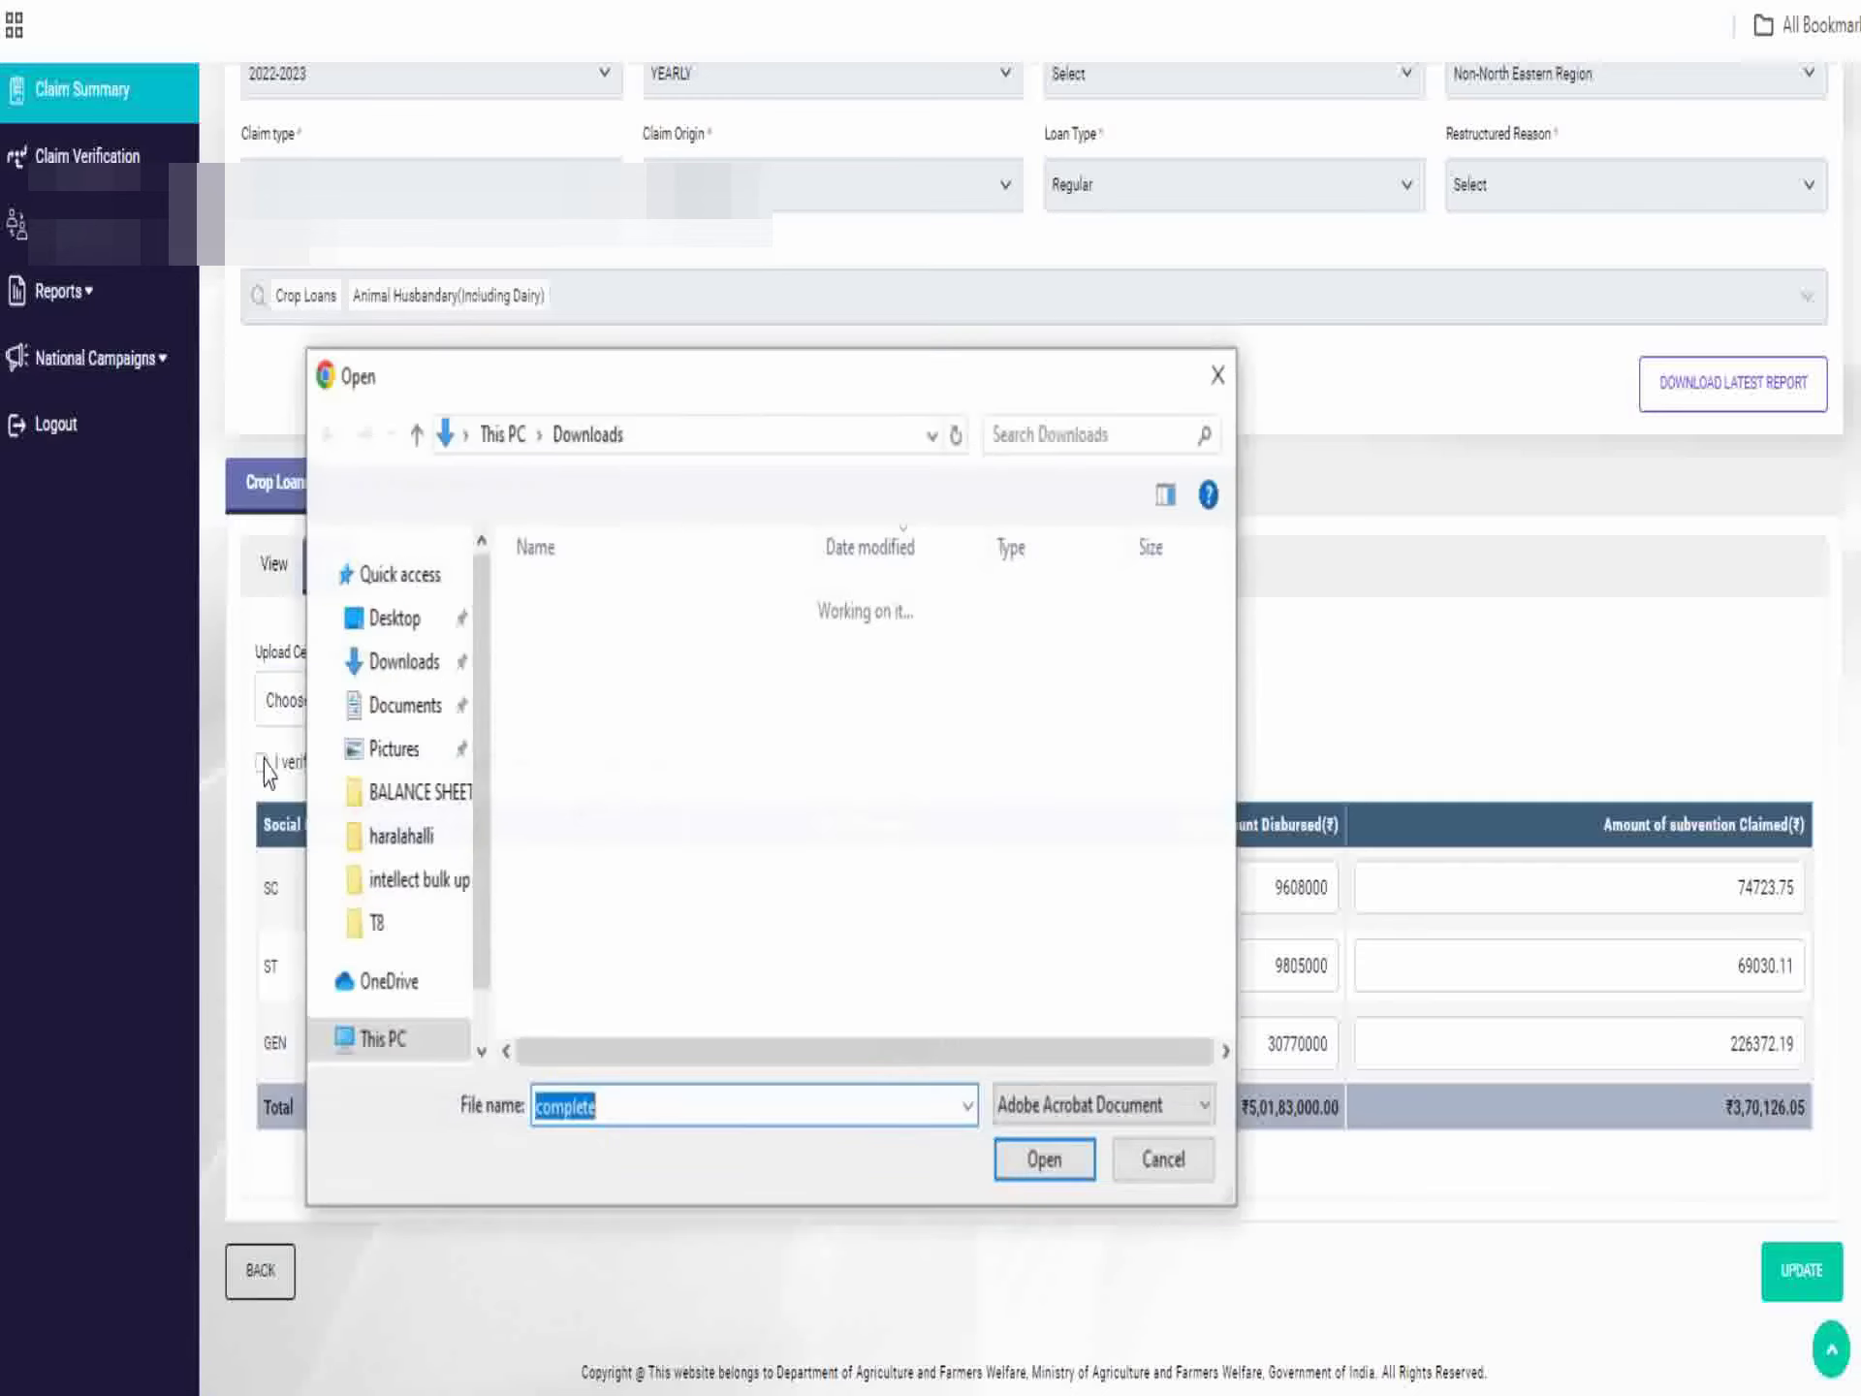
{"action": "scroll", "coordinate": [606, 718], "scroll_direction": "down", "scroll_amount": 4}
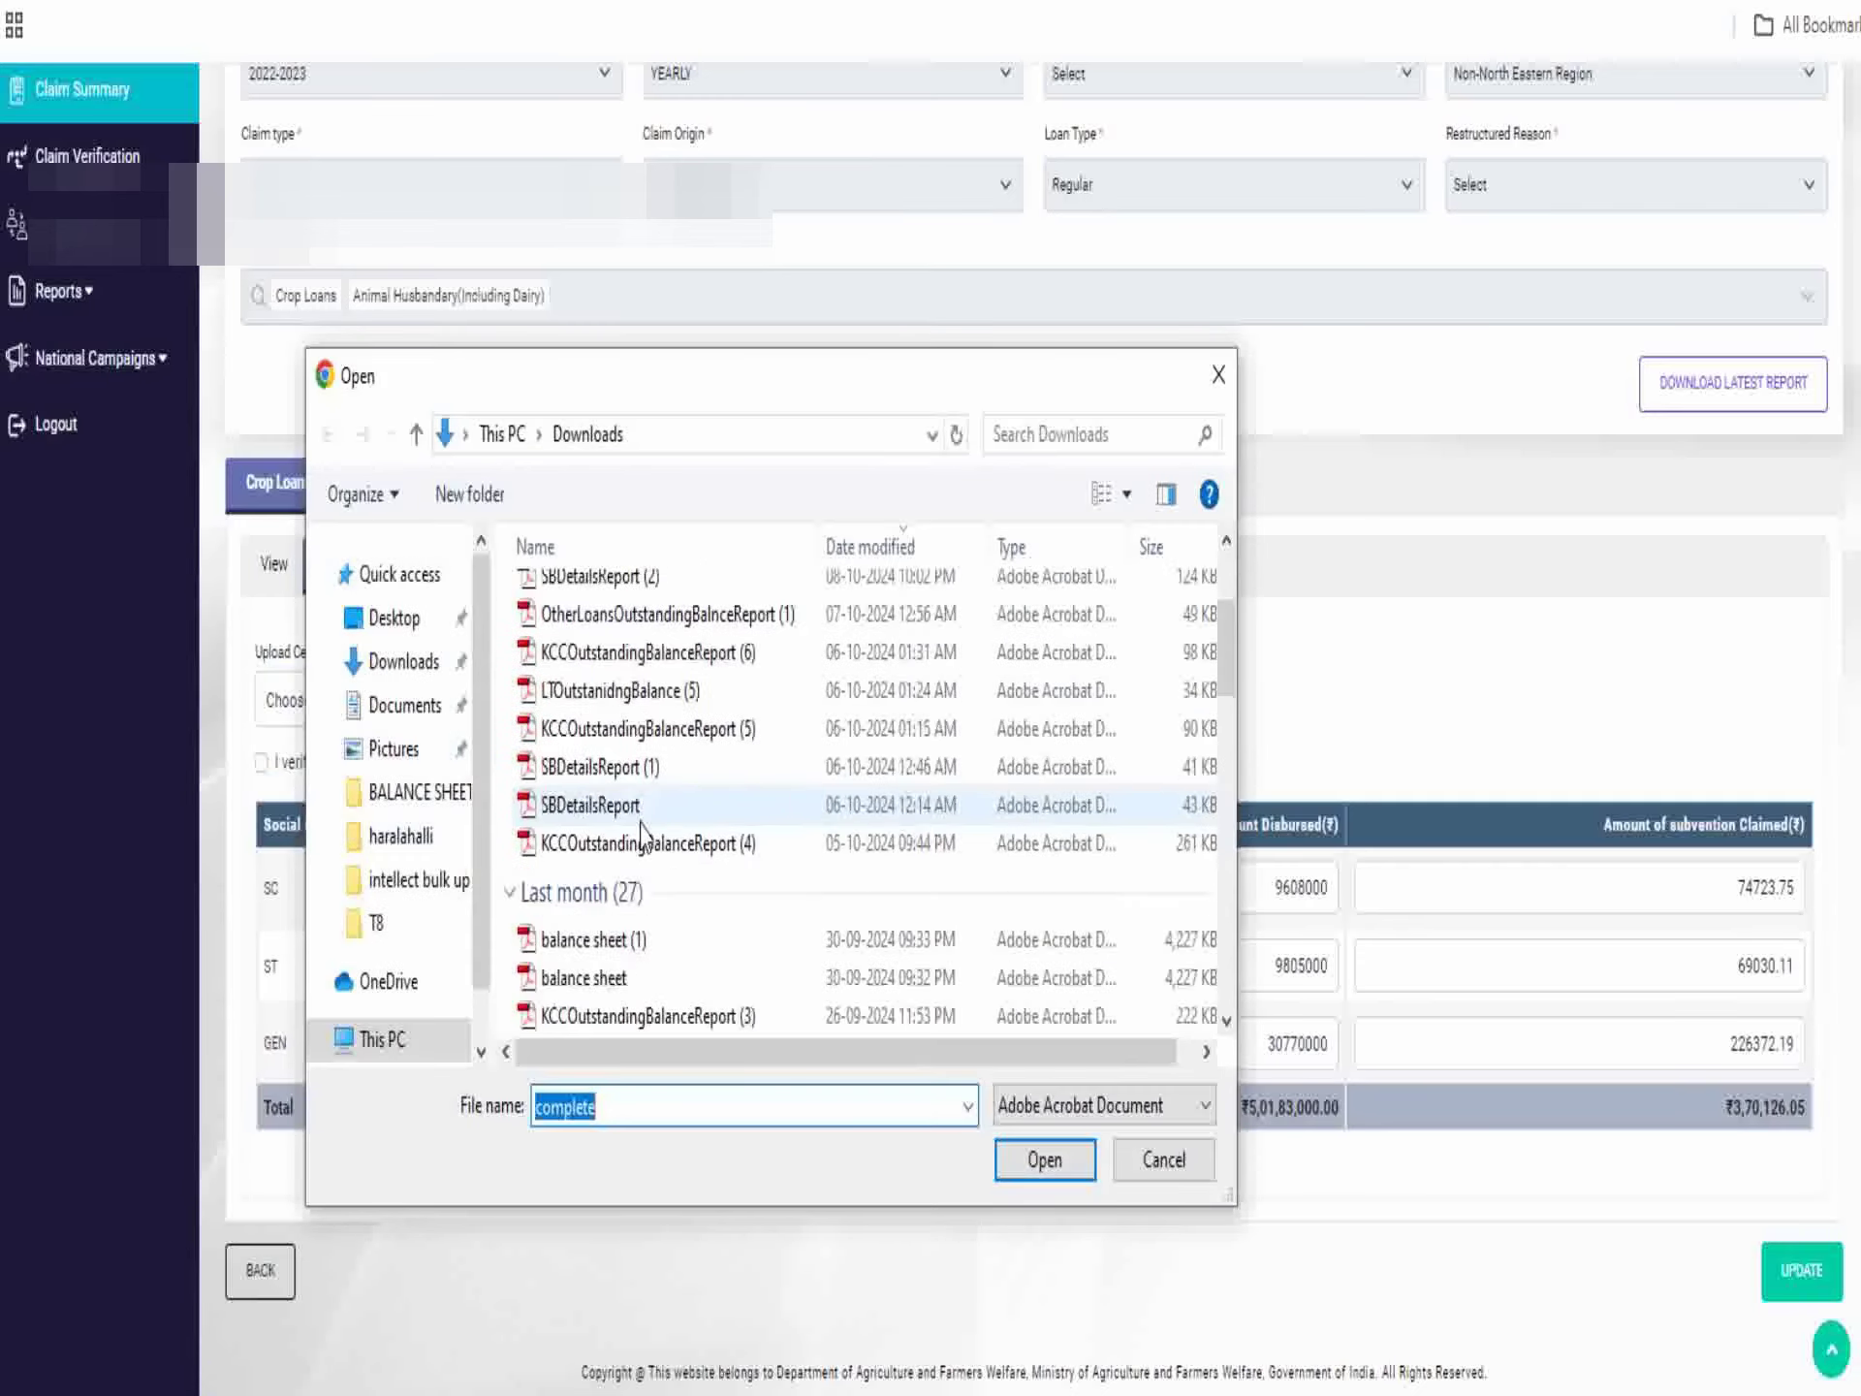